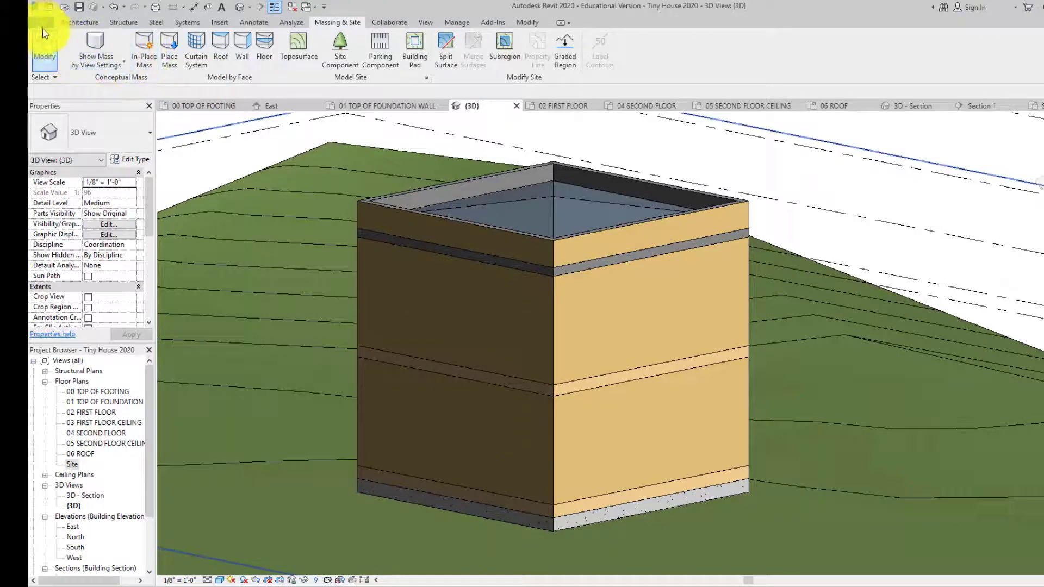
- Create a new family from the Door.rft template
{"action": "left_click", "coordinate": [41, 23]}
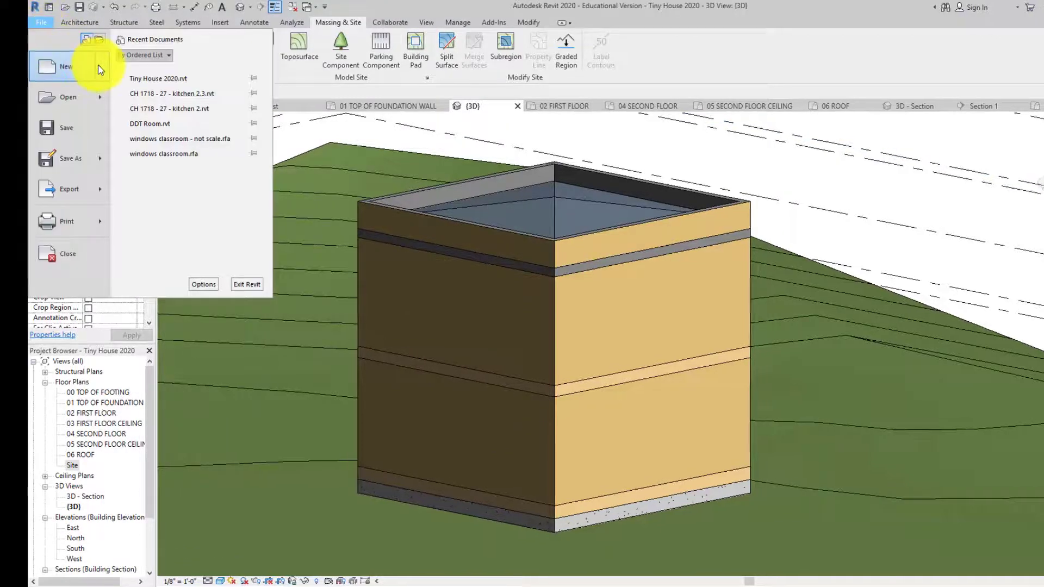
{"action": "mouse_move", "coordinate": [99, 67]}
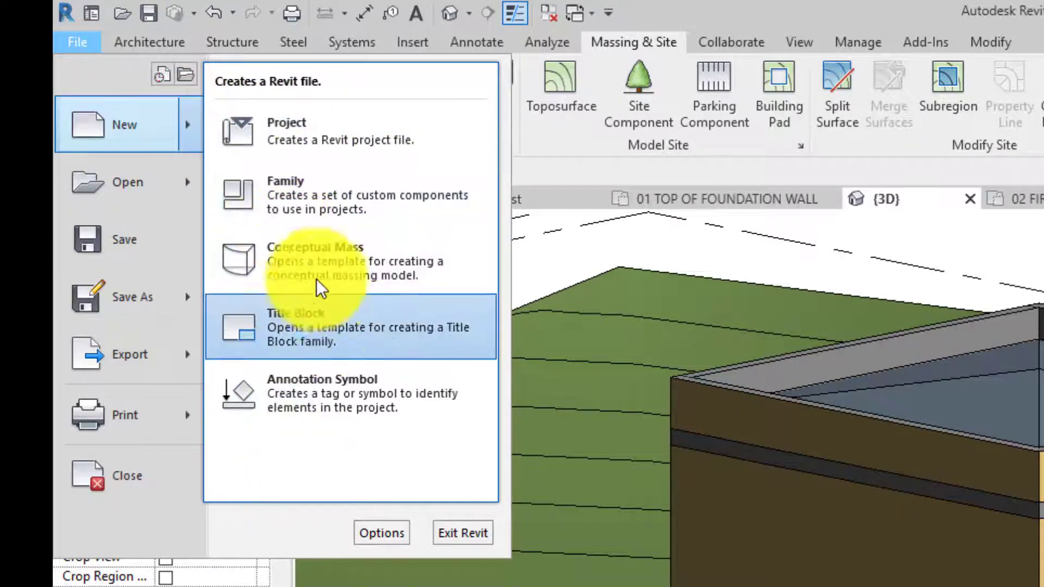
{"action": "left_click", "coordinate": [286, 185]}
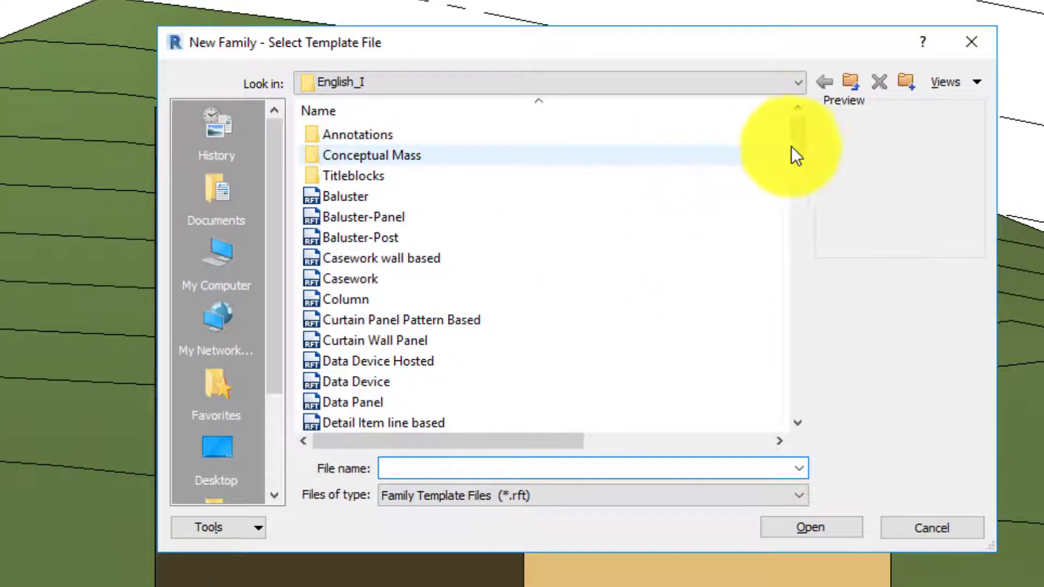
{"action": "mouse_move", "coordinate": [794, 148]}
{"action": "left_mouse_down"}
{"action": "mouse_move", "coordinate": [794, 287]}
{"action": "mouse_move", "coordinate": [790, 151]}
{"action": "mouse_move", "coordinate": [791, 170]}
{"action": "left_mouse_up"}
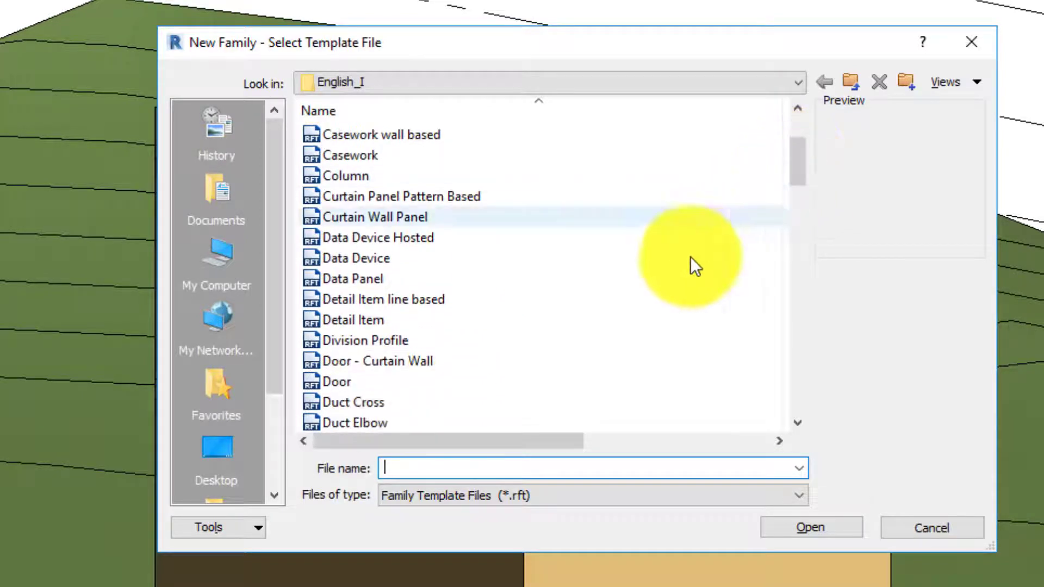
{"action": "left_click", "coordinate": [338, 381]}
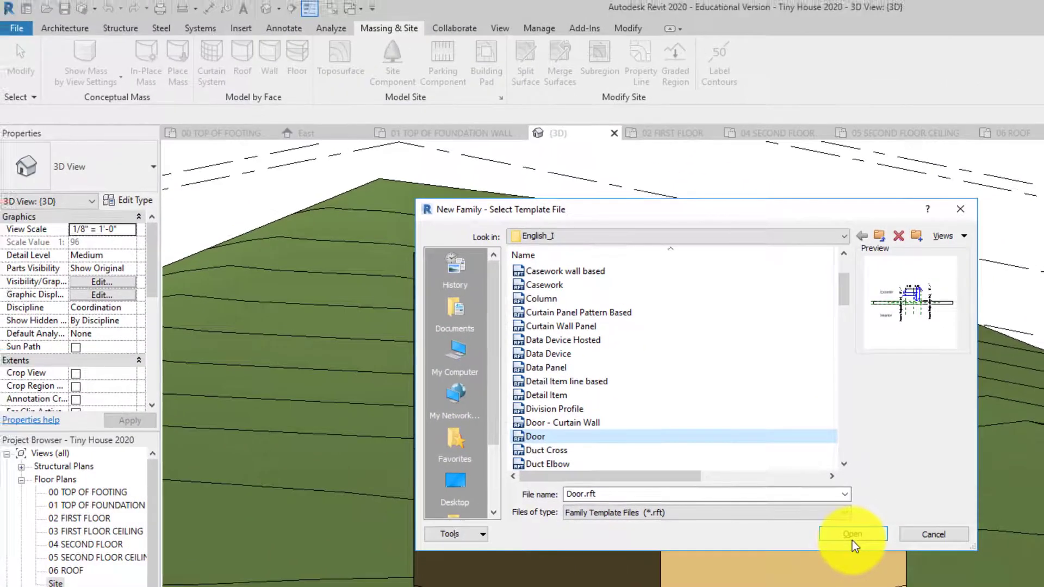
{"action": "left_click", "coordinate": [852, 540]}
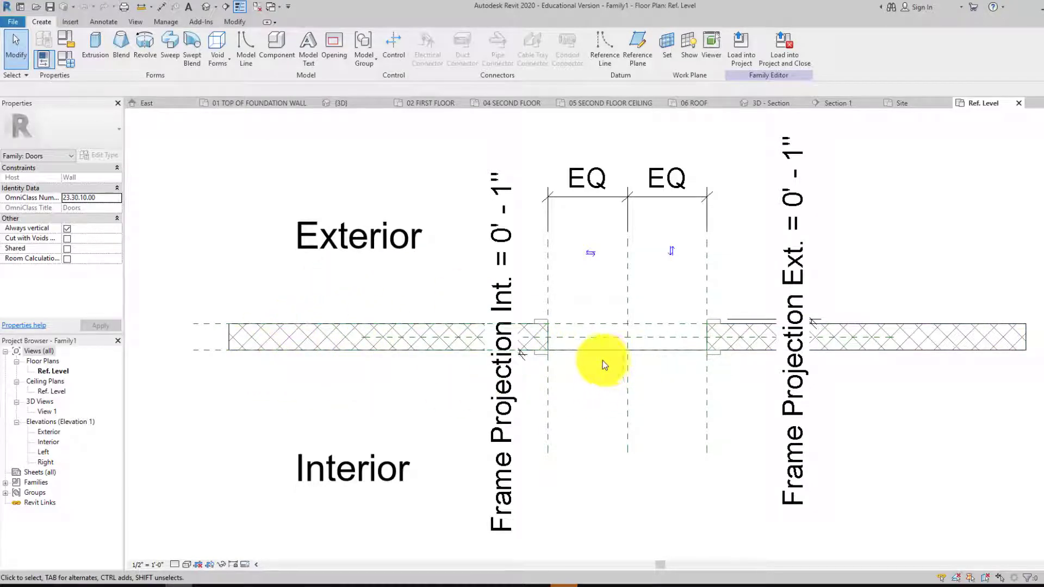
- Open the 3D view View 1 and display the wall in the Shaded visual style
{"action": "double_click", "coordinate": [45, 412]}
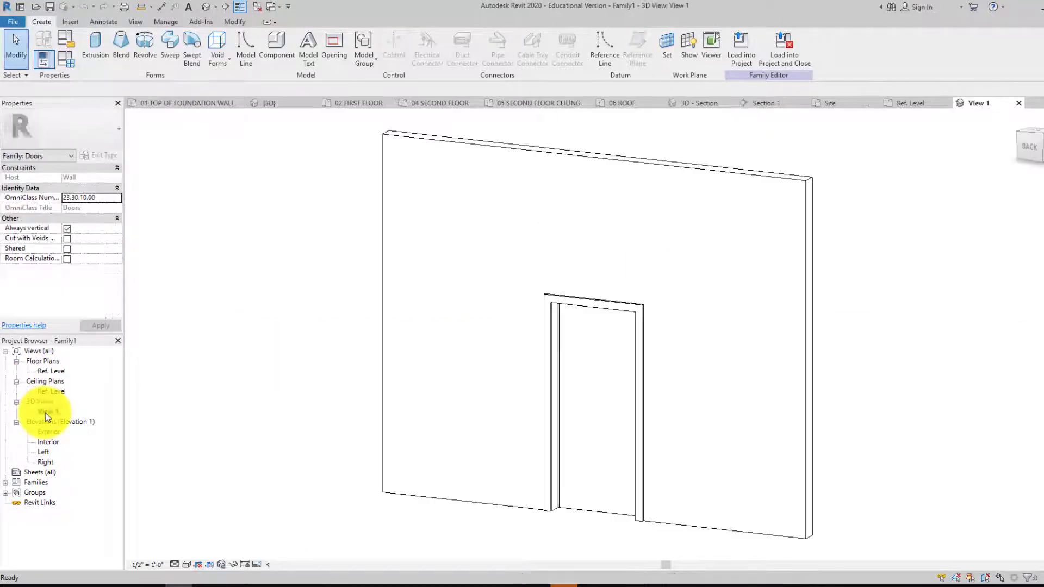
{"action": "left_click", "coordinate": [186, 565]}
{"action": "left_click", "coordinate": [207, 529]}
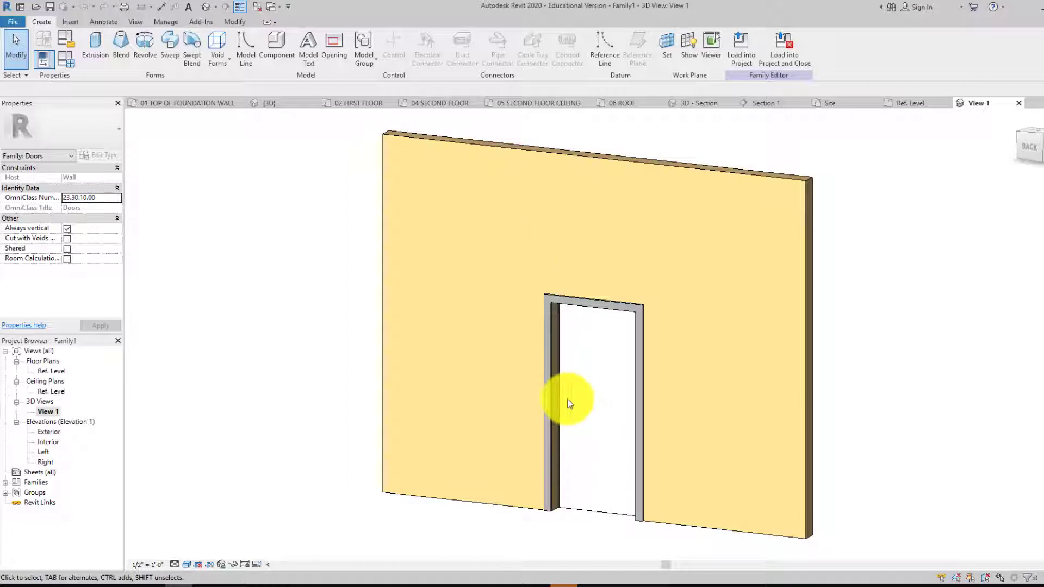
- Delete the default frame trim around the door opening on both faces of the wall
{"action": "left_click", "coordinate": [552, 298]}
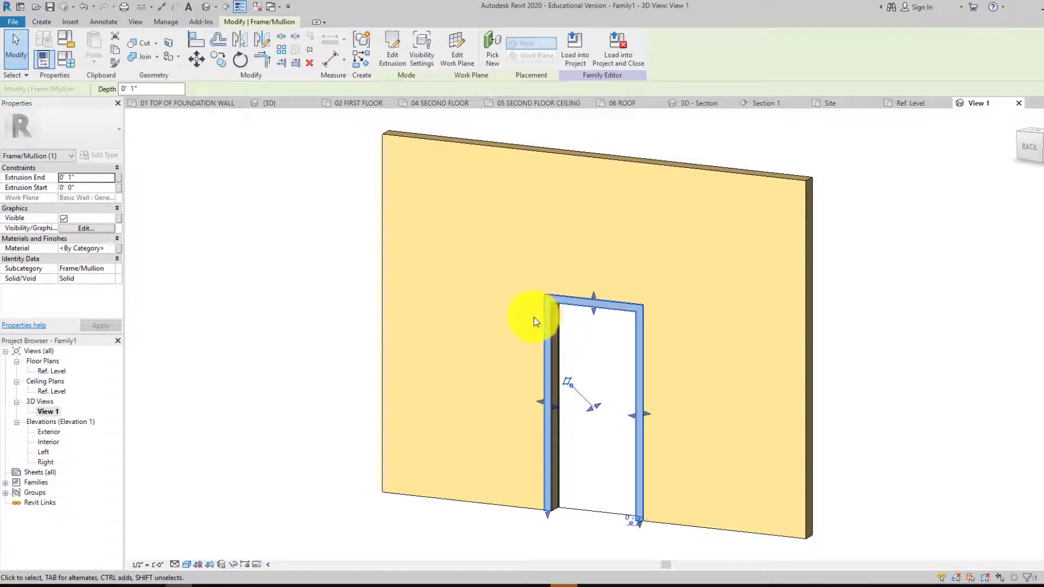
{"action": "key", "text": "Escape"}
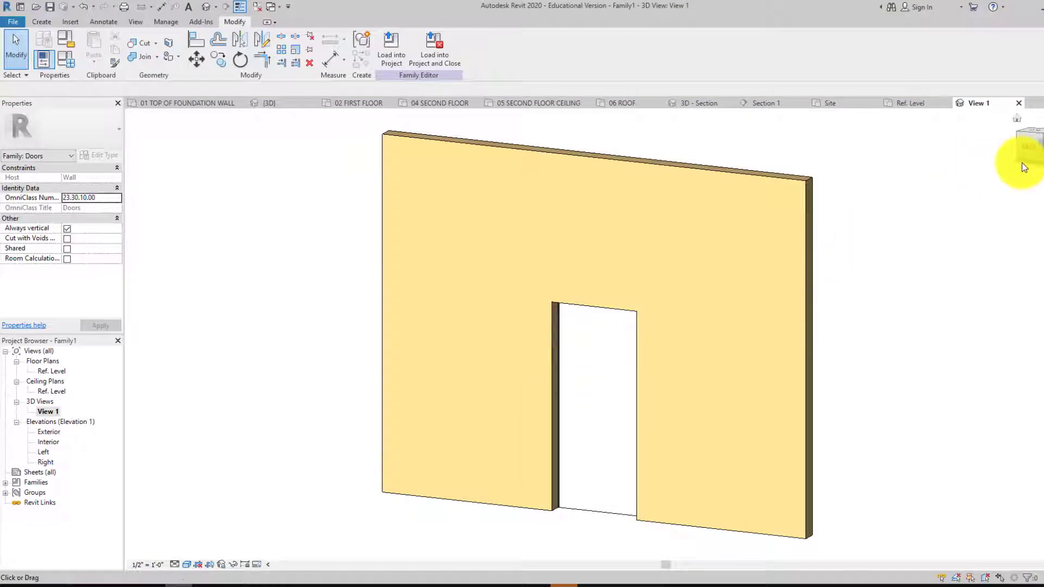
{"action": "left_click_drag", "start_coordinate": [1031, 161], "coordinate": [727, 154]}
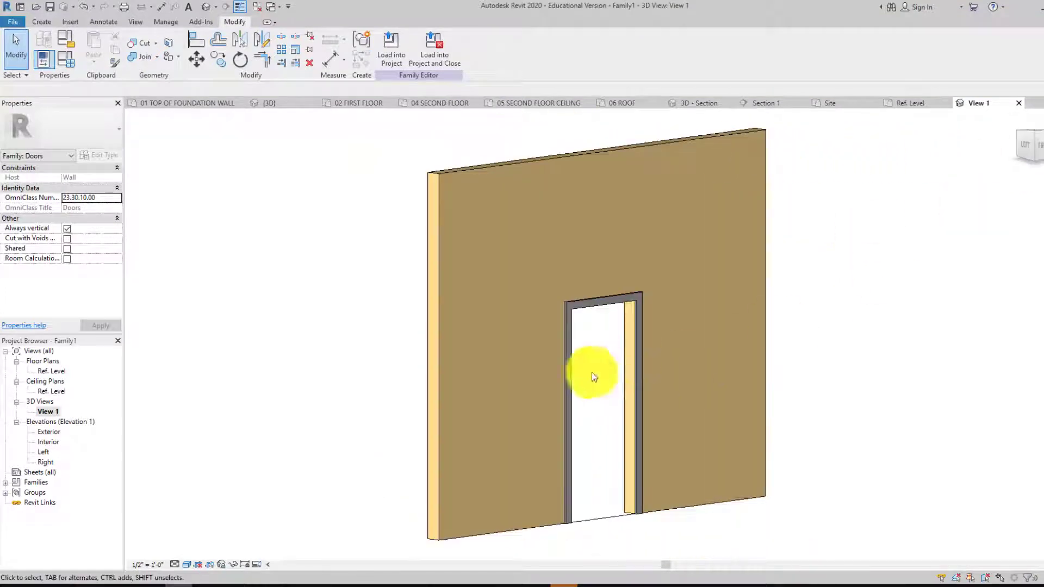
{"action": "left_click", "coordinate": [603, 302]}
{"action": "key", "text": "Delete"}
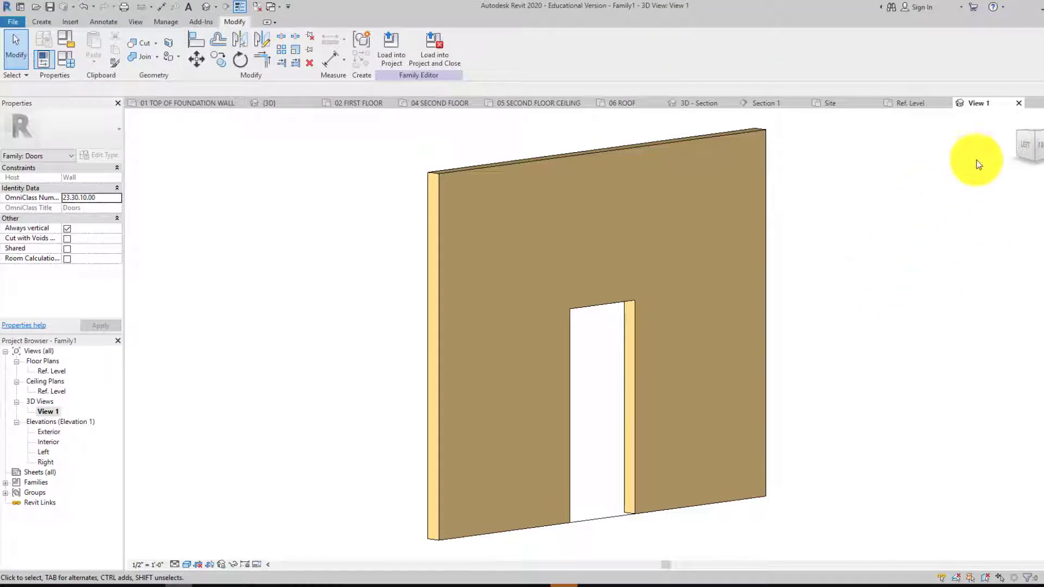
- Examine the bare door opening and its host wall straight on from the back in the 3D view
{"action": "left_click_drag", "start_coordinate": [1025, 154], "coordinate": [857, 219]}
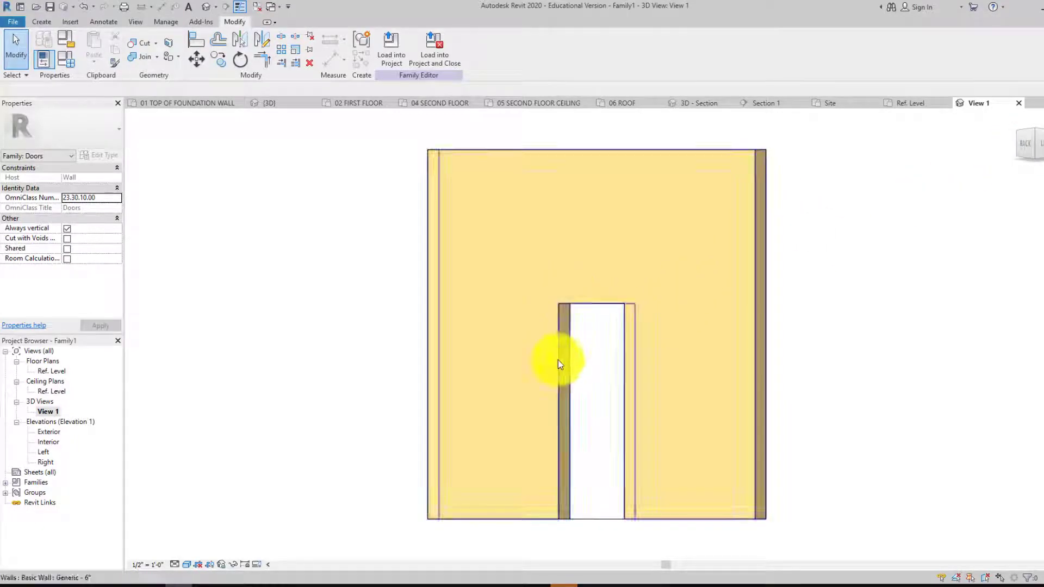
{"action": "left_click", "coordinate": [1029, 146]}
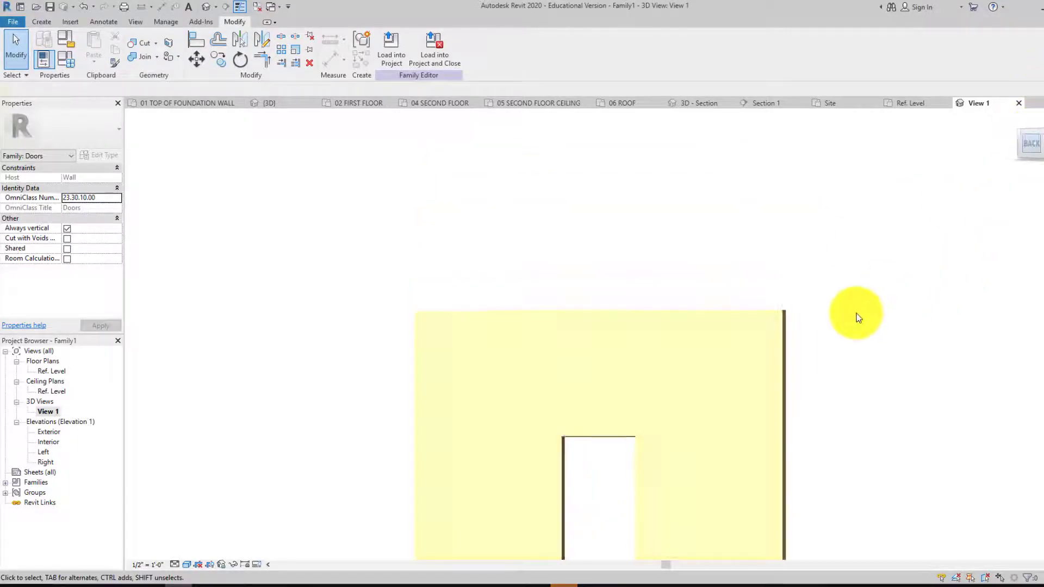
{"action": "scroll", "coordinate": [557, 391], "scroll_direction": "up", "scroll_amount": 2}
{"action": "middle_click_drag", "start_coordinate": [545, 373], "coordinate": [531, 361]}
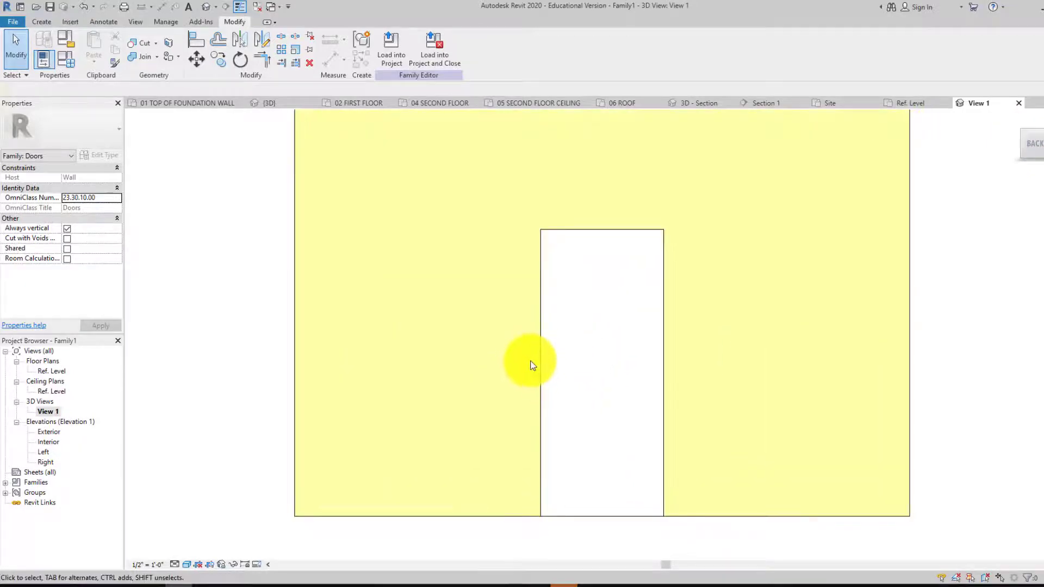
{"action": "middle_click_drag", "start_coordinate": [401, 447], "coordinate": [370, 439]}
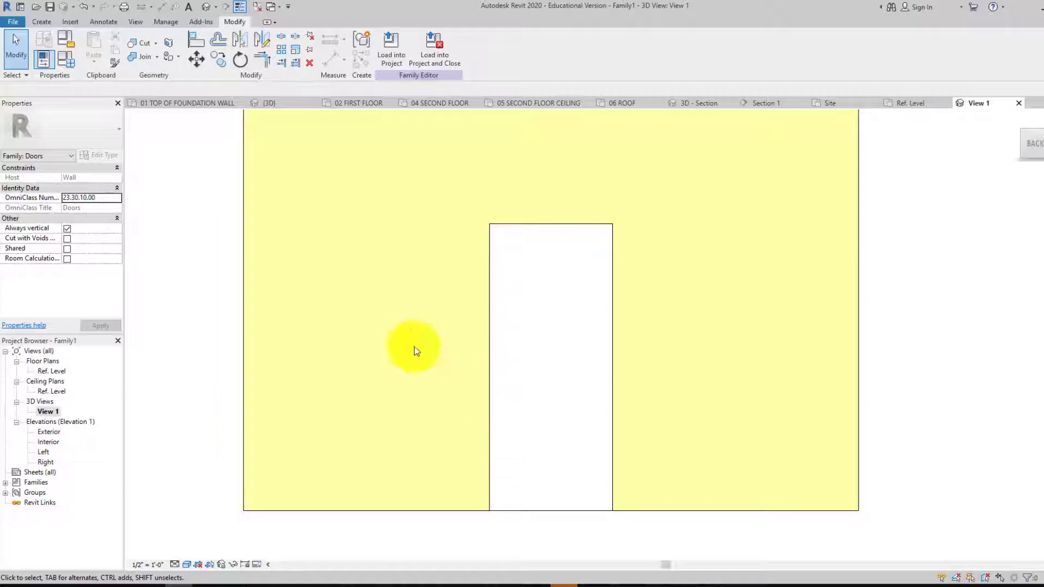
{"action": "left_click", "coordinate": [493, 333]}
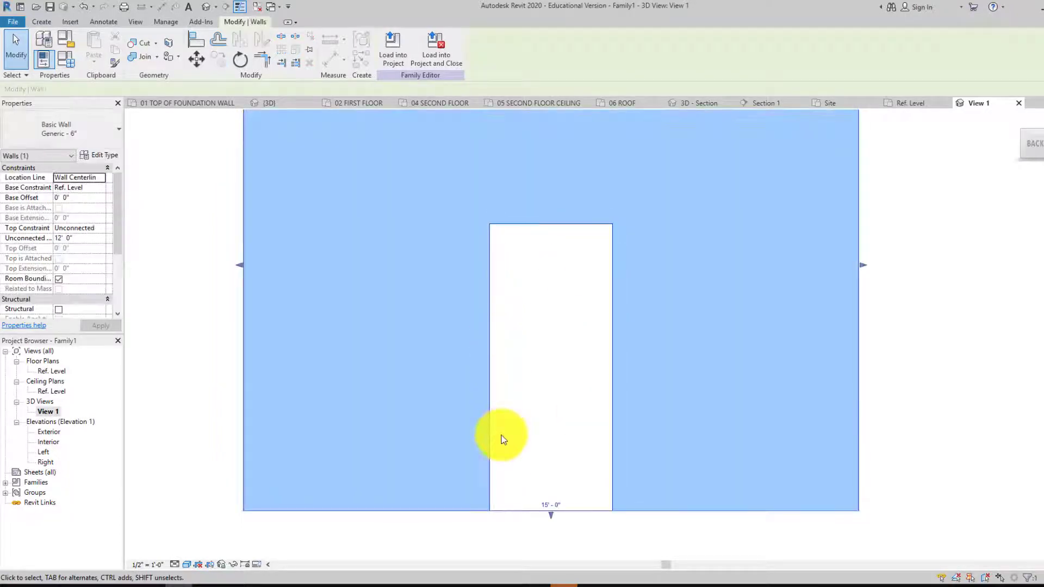
{"action": "left_click", "coordinate": [478, 555]}
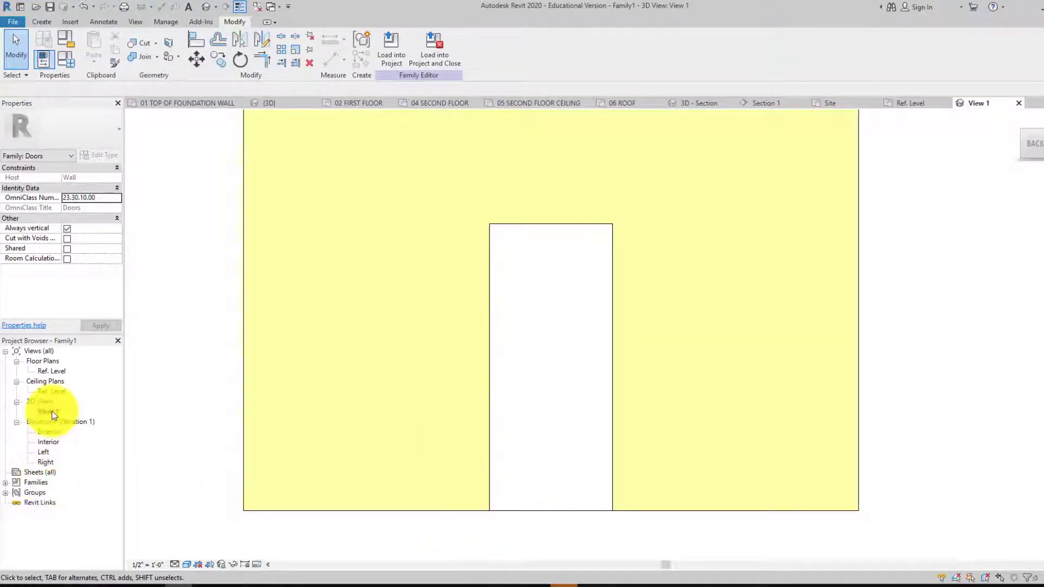
- Compare the Interior and Exterior elevations of the door family, finishing in the Interior elevation
{"action": "double_click", "coordinate": [47, 441]}
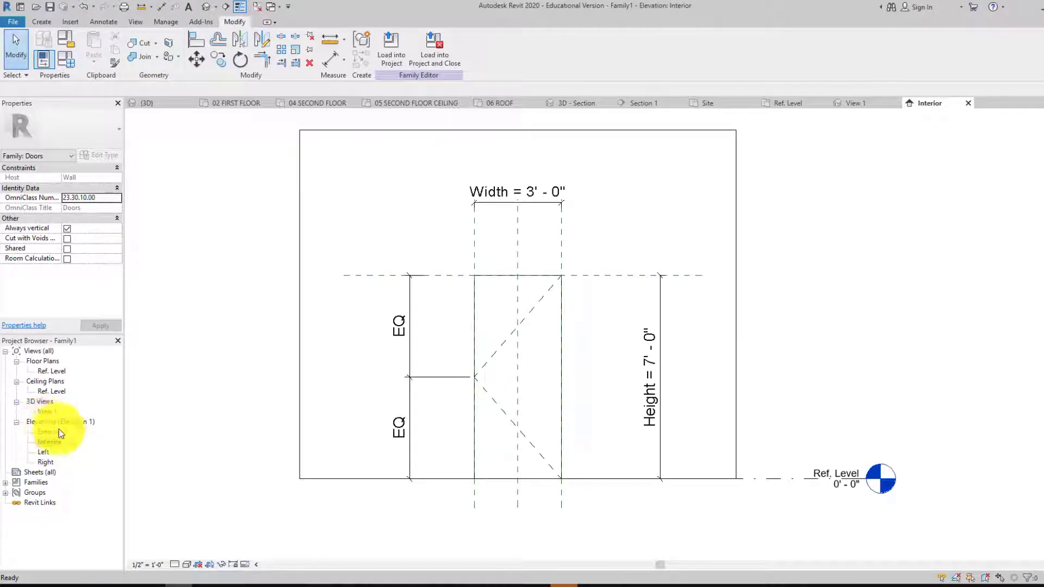
{"action": "left_click", "coordinate": [44, 433]}
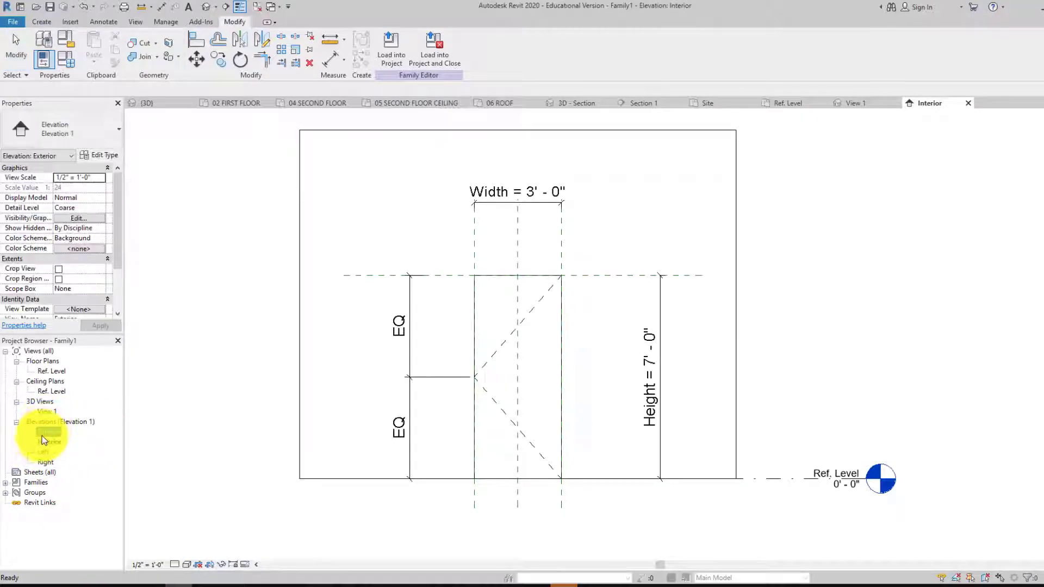
{"action": "double_click", "coordinate": [43, 434]}
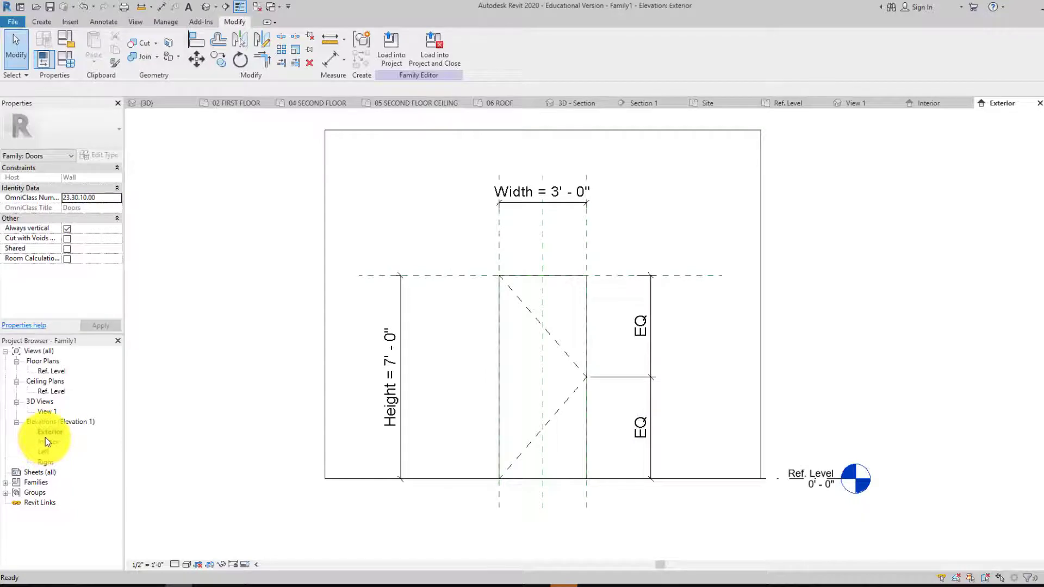
{"action": "double_click", "coordinate": [45, 441]}
- Examine the Width and Height dimensions, the reference planes and the opening cut in the Interior elevation
{"action": "scroll", "coordinate": [526, 343], "scroll_direction": "up", "scroll_amount": 2}
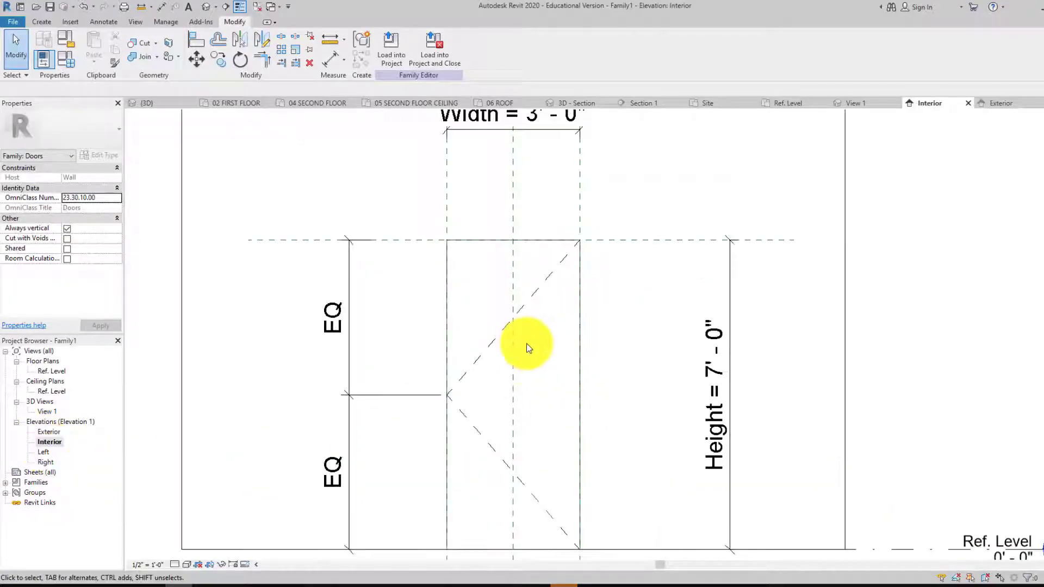
{"action": "middle_click_drag", "start_coordinate": [509, 401], "coordinate": [499, 380]}
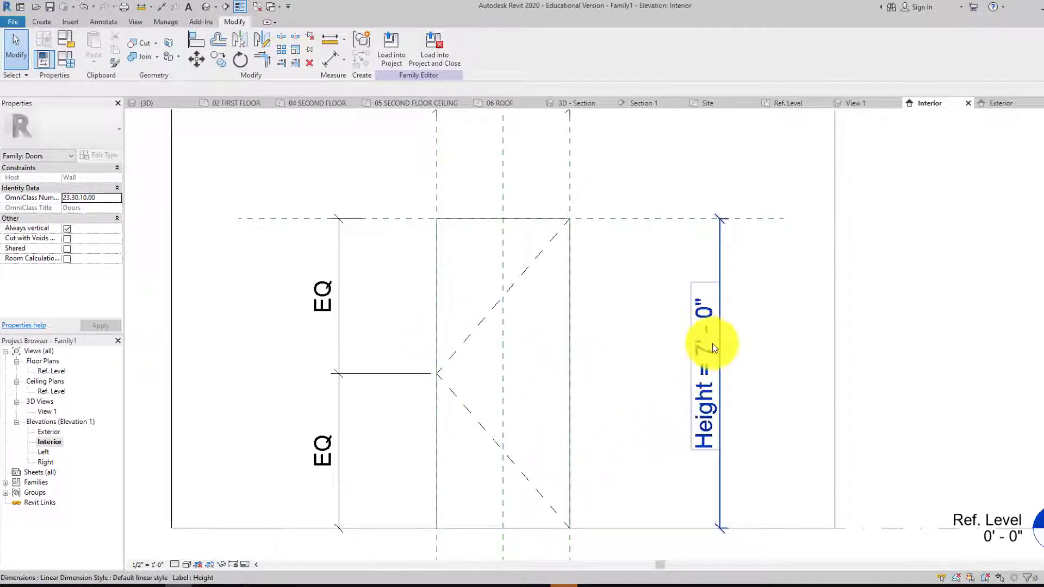
{"action": "scroll", "coordinate": [716, 349], "scroll_direction": "down", "scroll_amount": 2}
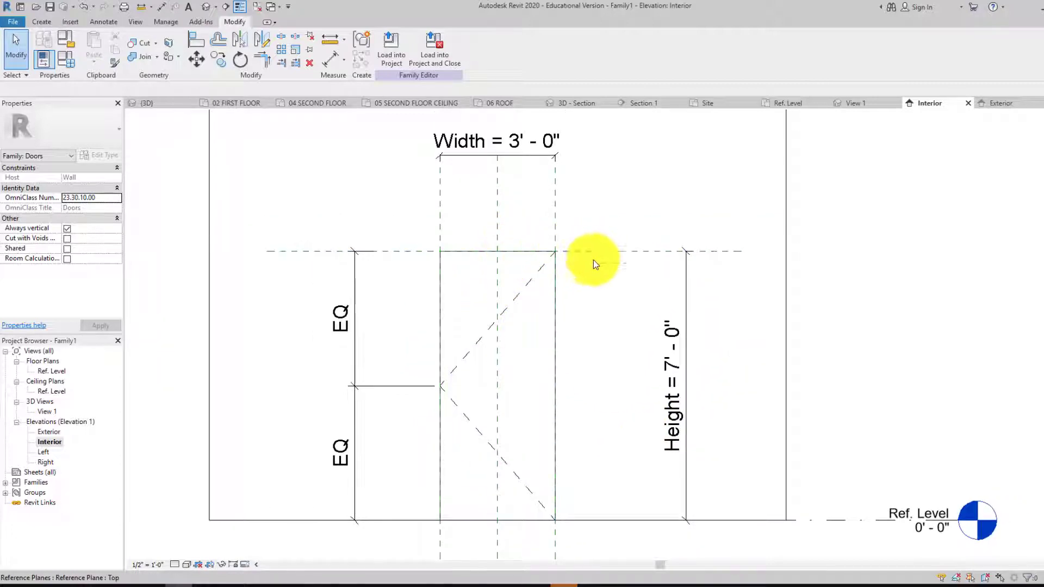
{"action": "middle_click_drag", "start_coordinate": [596, 273], "coordinate": [596, 281]}
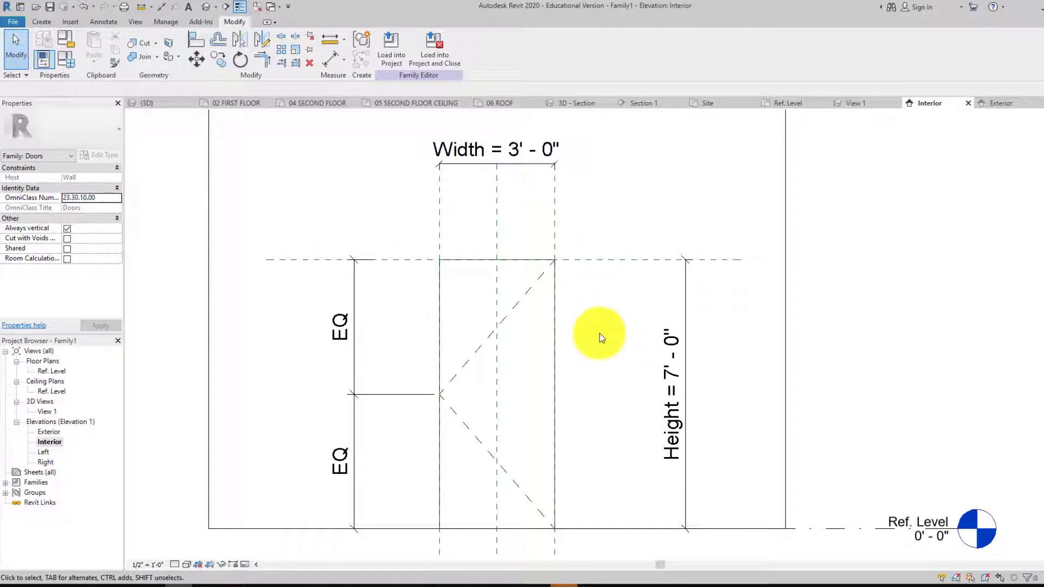
{"action": "middle_click_drag", "start_coordinate": [598, 334], "coordinate": [588, 333]}
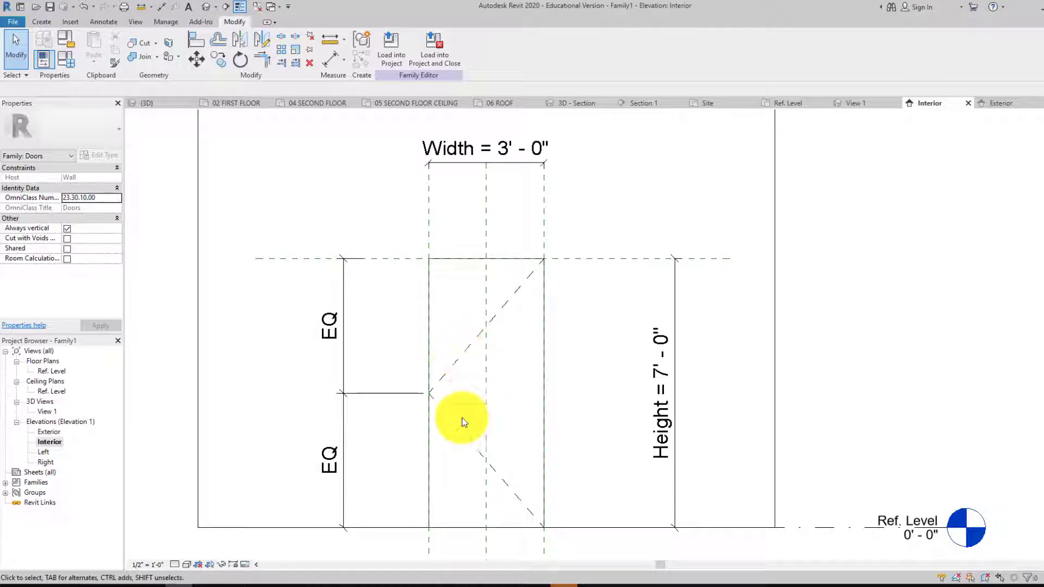
{"action": "scroll", "coordinate": [513, 390], "scroll_direction": "down", "scroll_amount": 2}
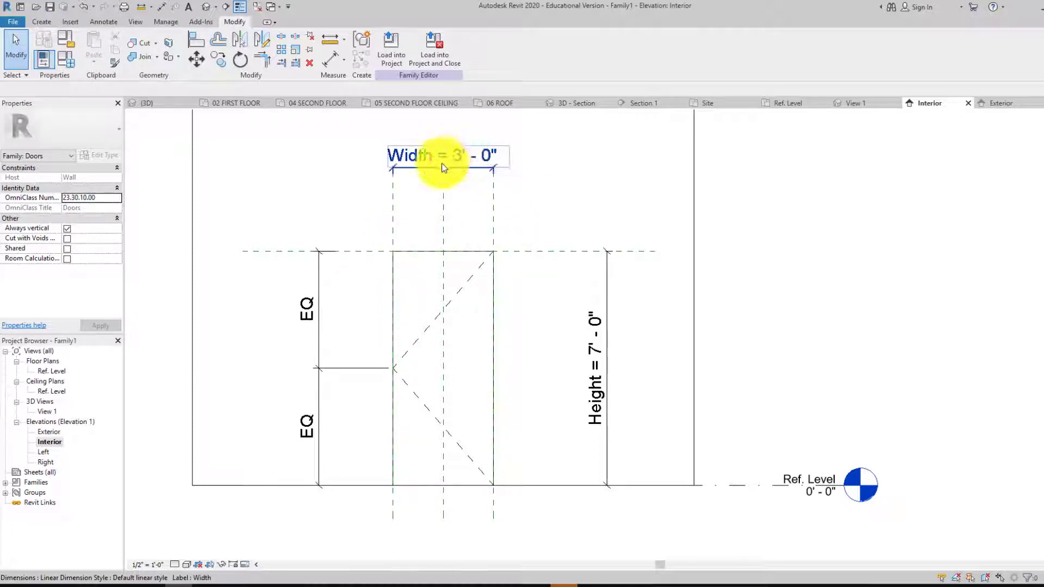
{"action": "left_click", "coordinate": [424, 160]}
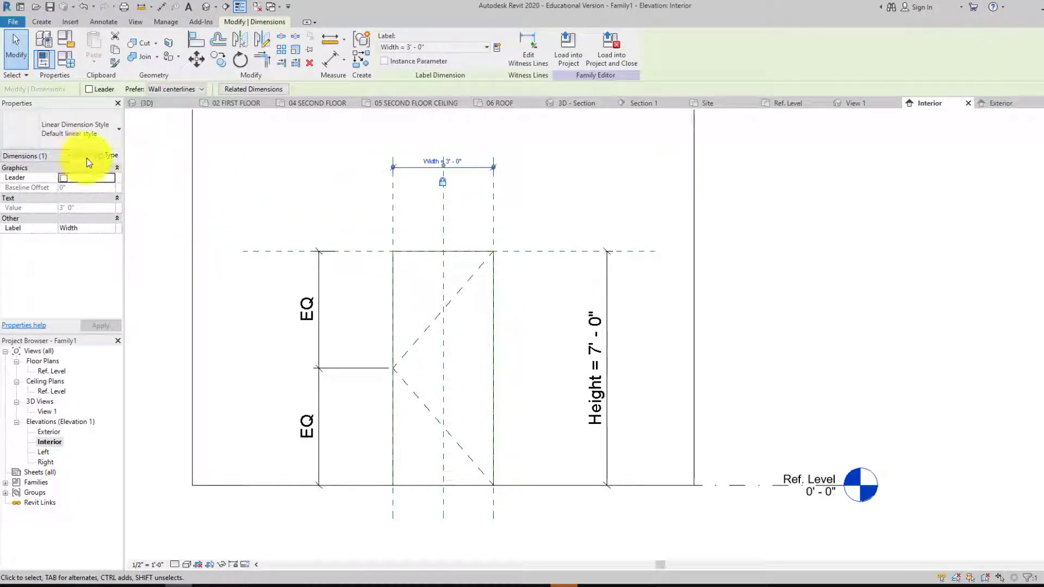
{"action": "left_click", "coordinate": [475, 219]}
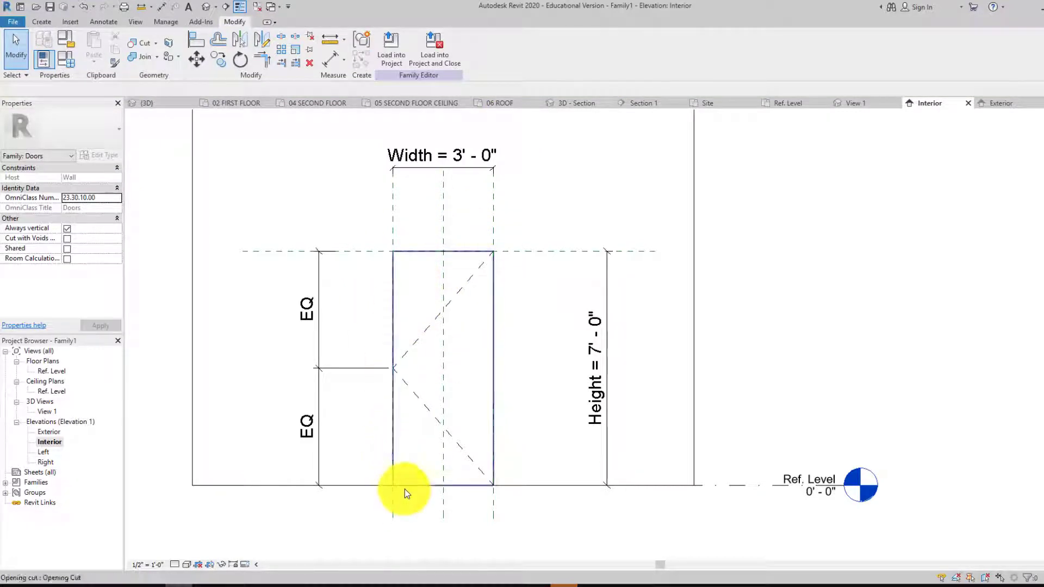
{"action": "scroll", "coordinate": [408, 447], "scroll_direction": "down", "scroll_amount": 1}
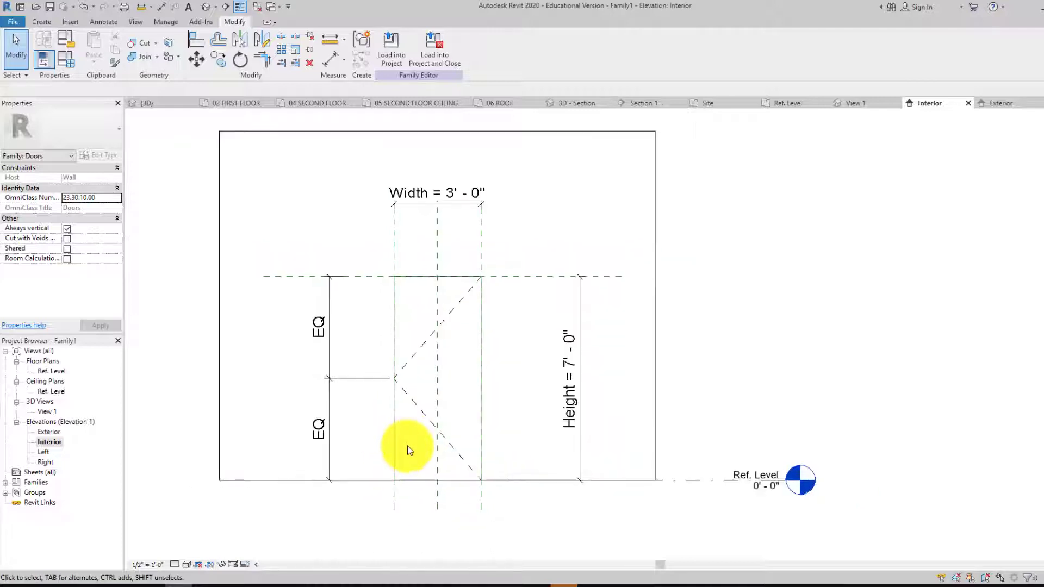
- Set the work plane with the Pick a plane option, choosing the face of the host wall in the Interior elevation
{"action": "left_click", "coordinate": [50, 22]}
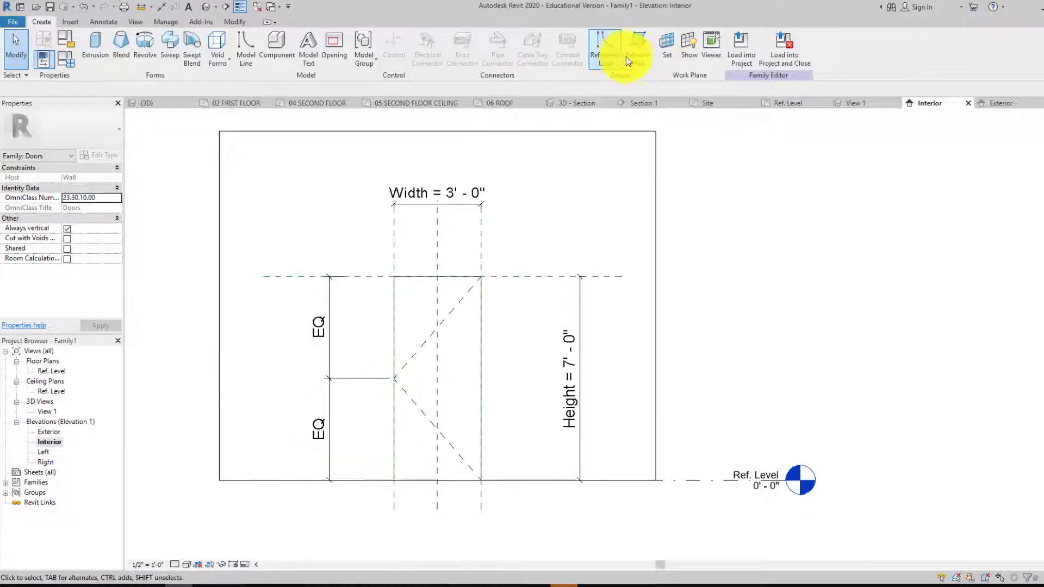
{"action": "left_click", "coordinate": [667, 44]}
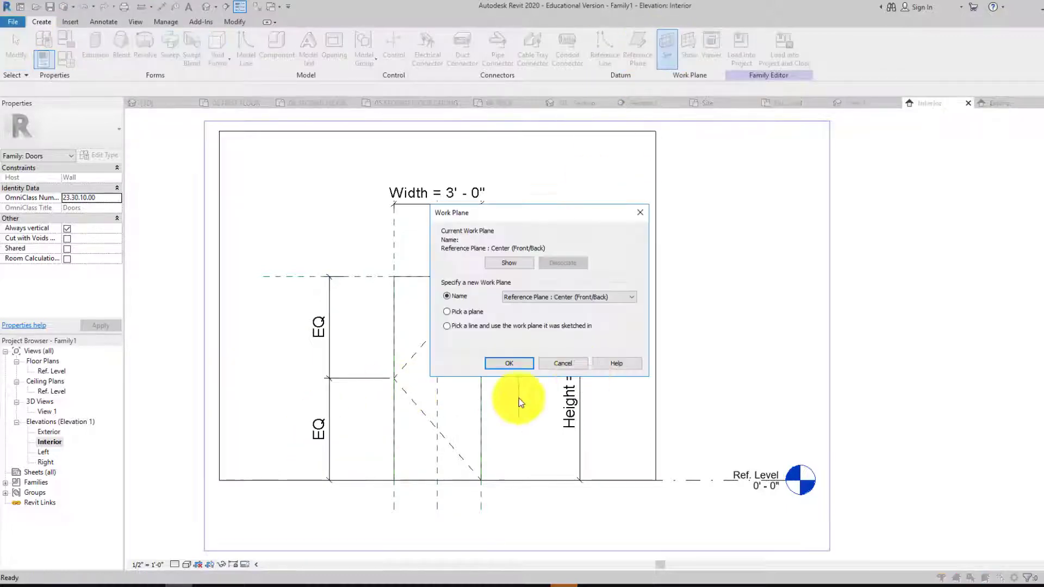
{"action": "left_click", "coordinate": [459, 311]}
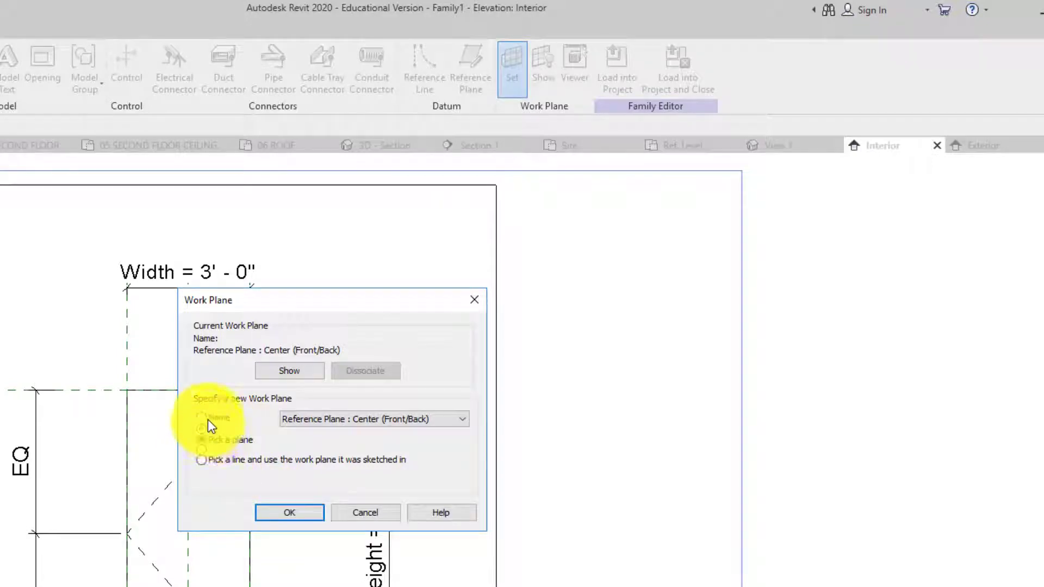
{"action": "left_click", "coordinate": [291, 516]}
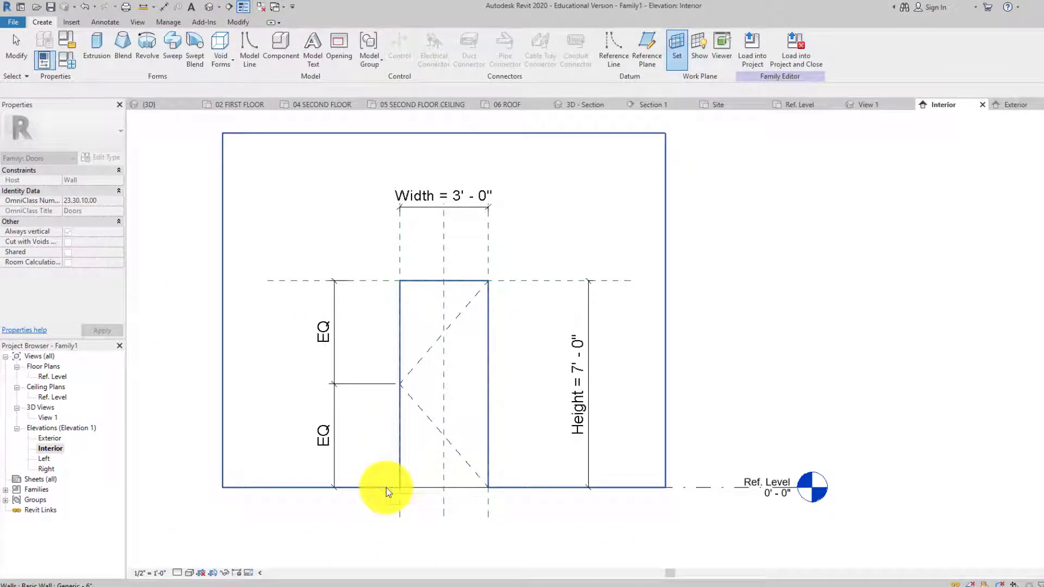
{"action": "left_click", "coordinate": [386, 487]}
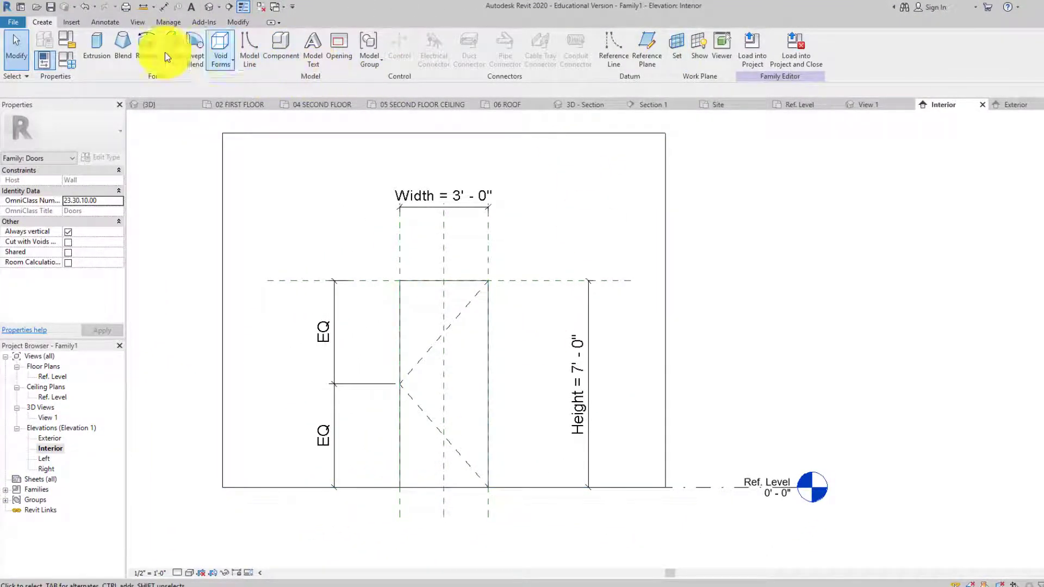
- Create a solid extrusion 1' 0" deep from a closed 3'-0" by 7'-0" line profile traced around the door opening
{"action": "left_click", "coordinate": [101, 44]}
{"action": "left_click", "coordinate": [400, 281]}
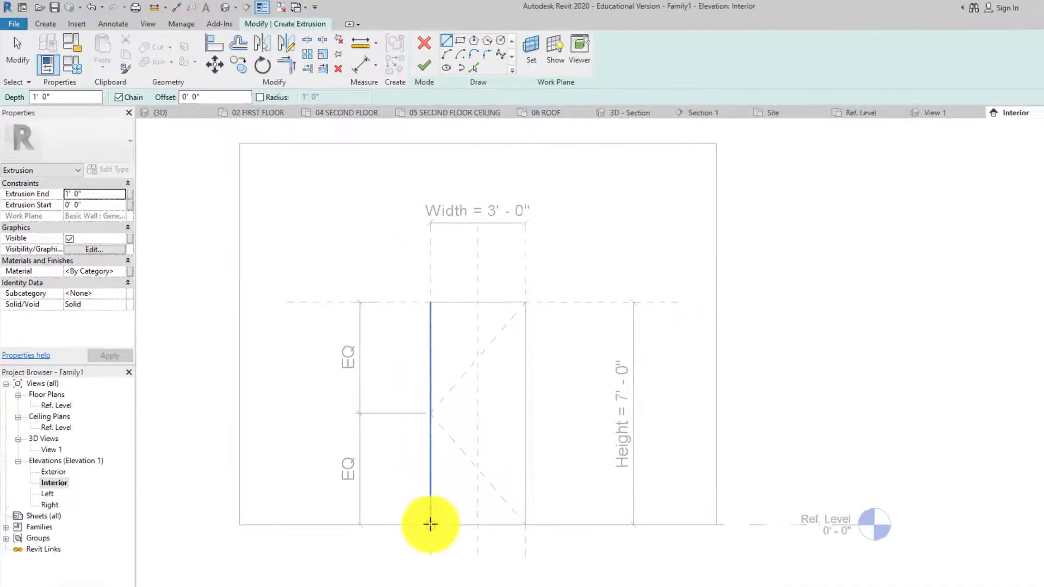
{"action": "left_click", "coordinate": [430, 524]}
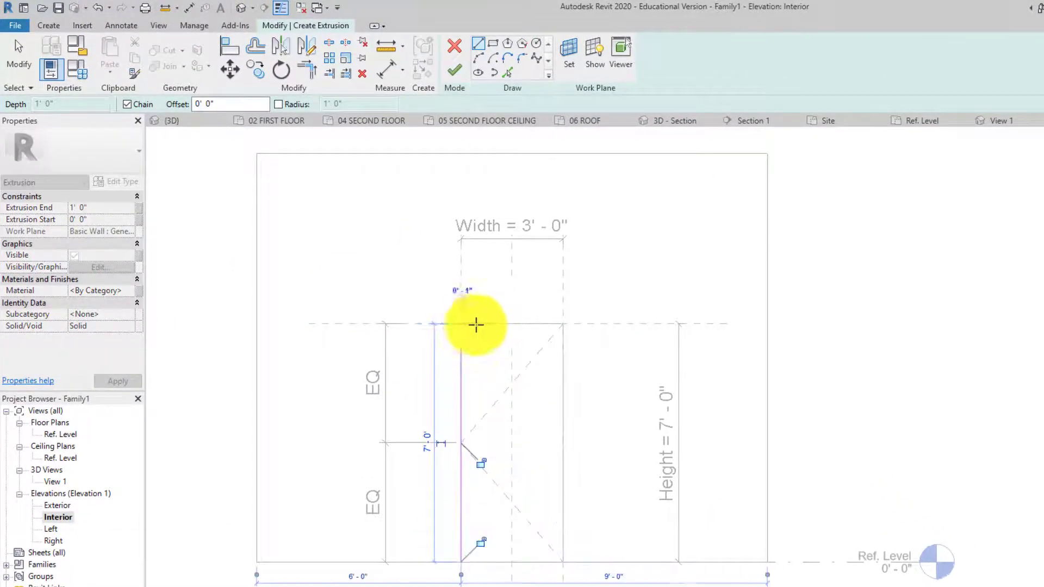
{"action": "left_click", "coordinate": [476, 324]}
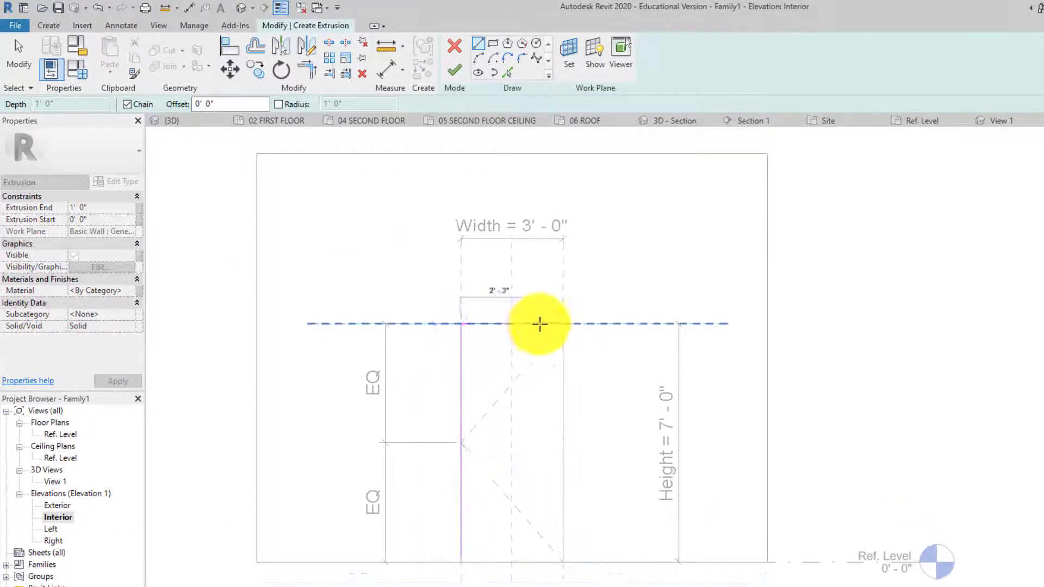
{"action": "left_click", "coordinate": [562, 325]}
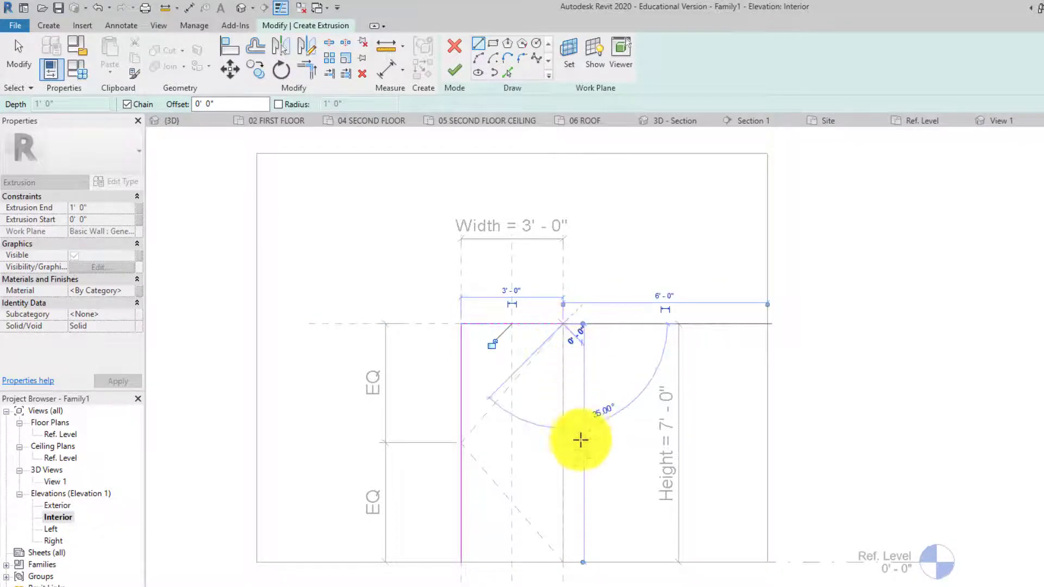
{"action": "left_click", "coordinate": [562, 562]}
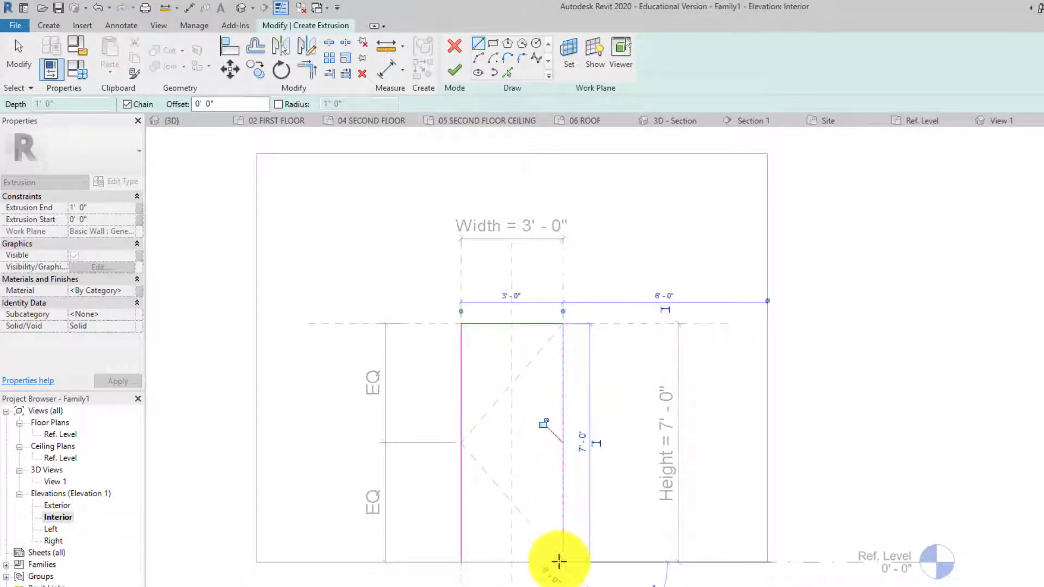
{"action": "left_click", "coordinate": [462, 562]}
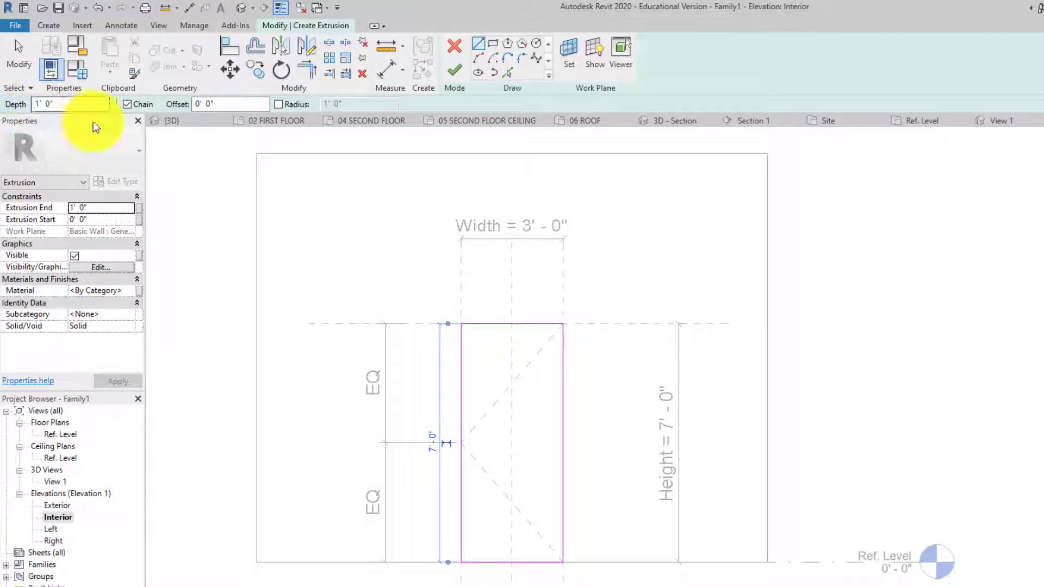
{"action": "left_click", "coordinate": [458, 70]}
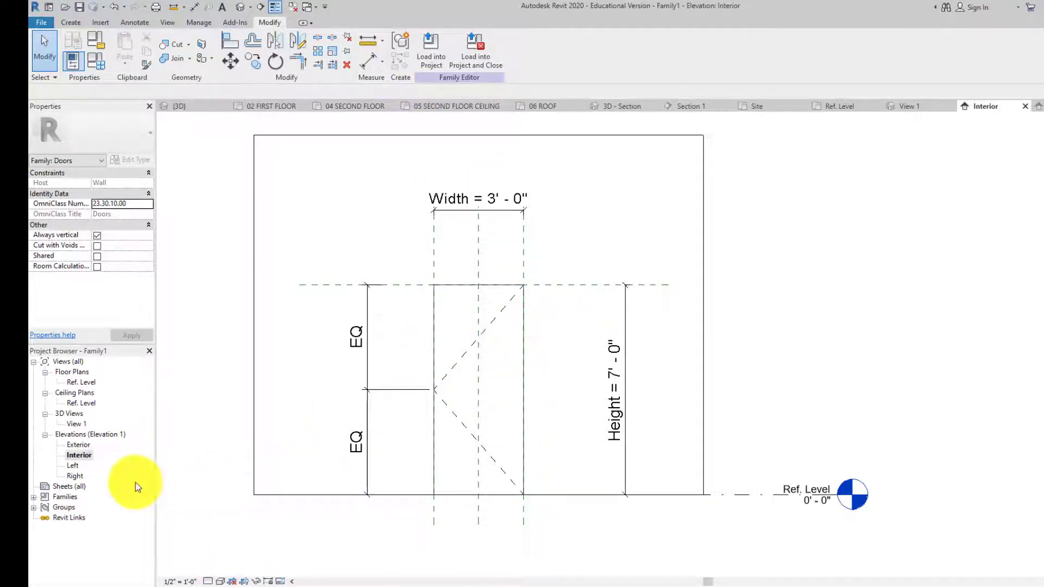
- Open the 3D View 1 and examine the extruded door panel against both sides of the host wall
{"action": "double_click", "coordinate": [82, 424]}
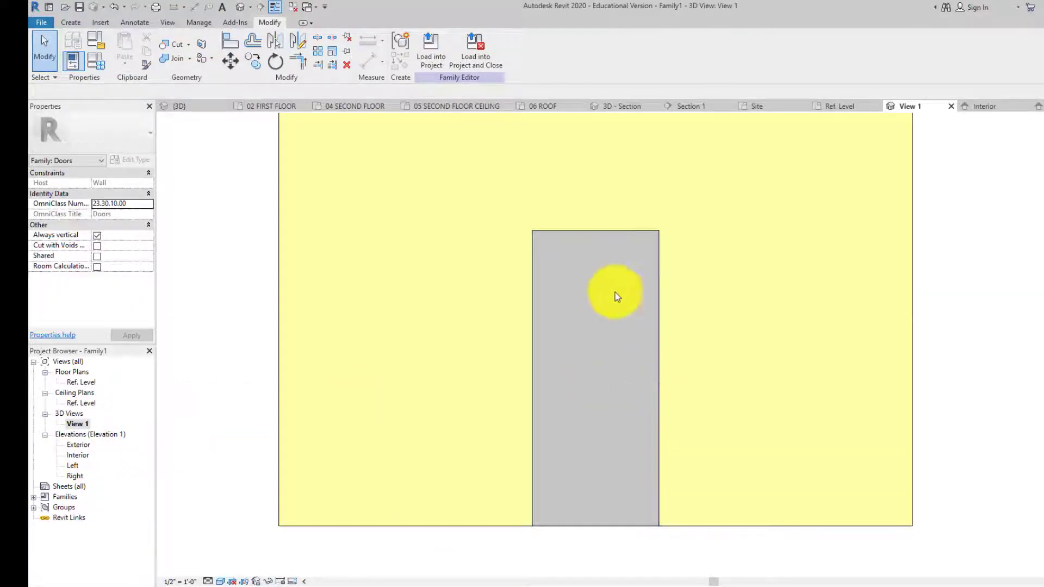
{"action": "left_click", "coordinate": [1024, 151]}
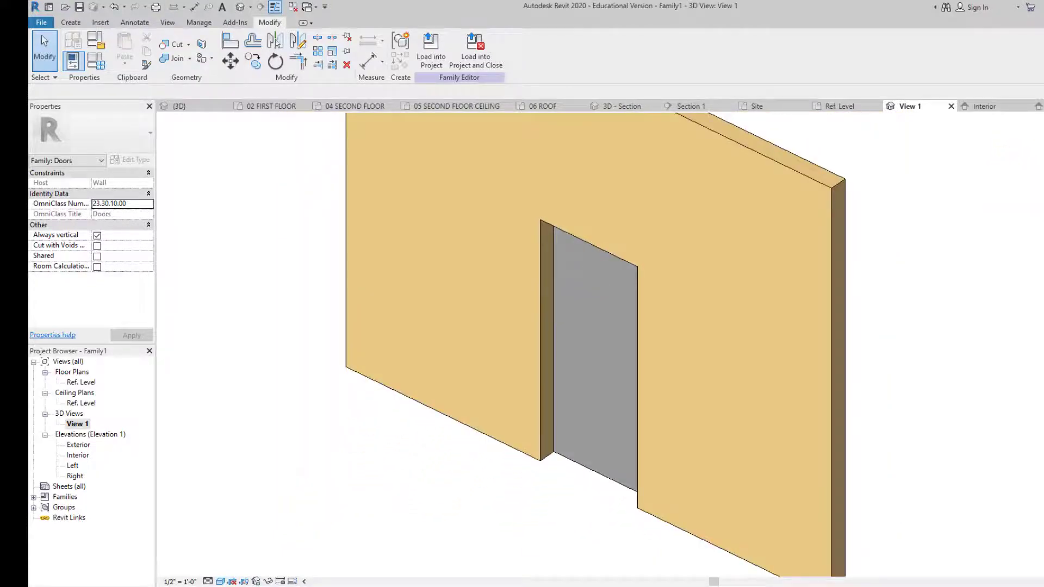
{"action": "left_click", "coordinate": [1027, 158]}
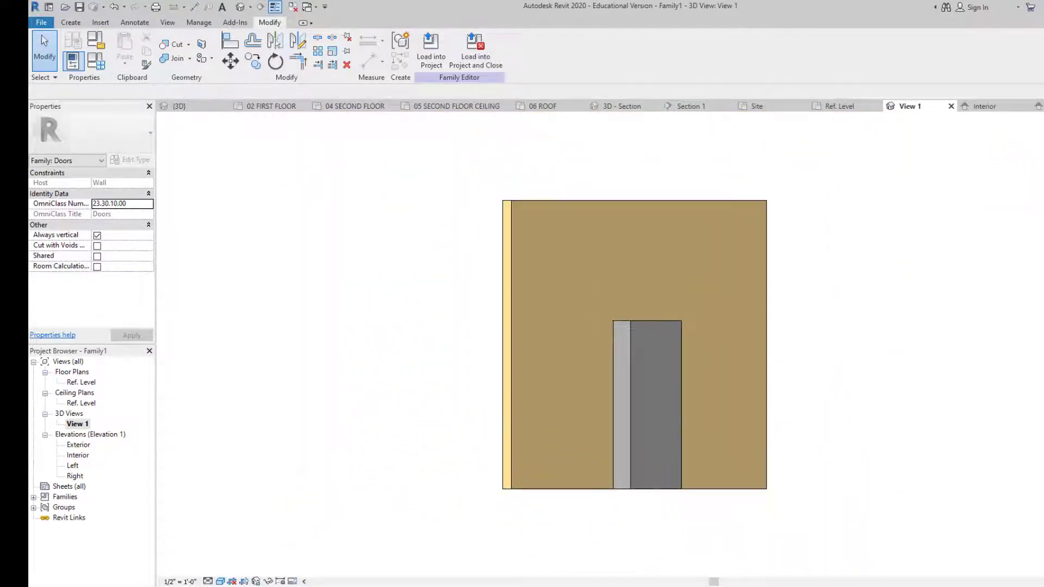
{"action": "left_click", "coordinate": [1019, 140]}
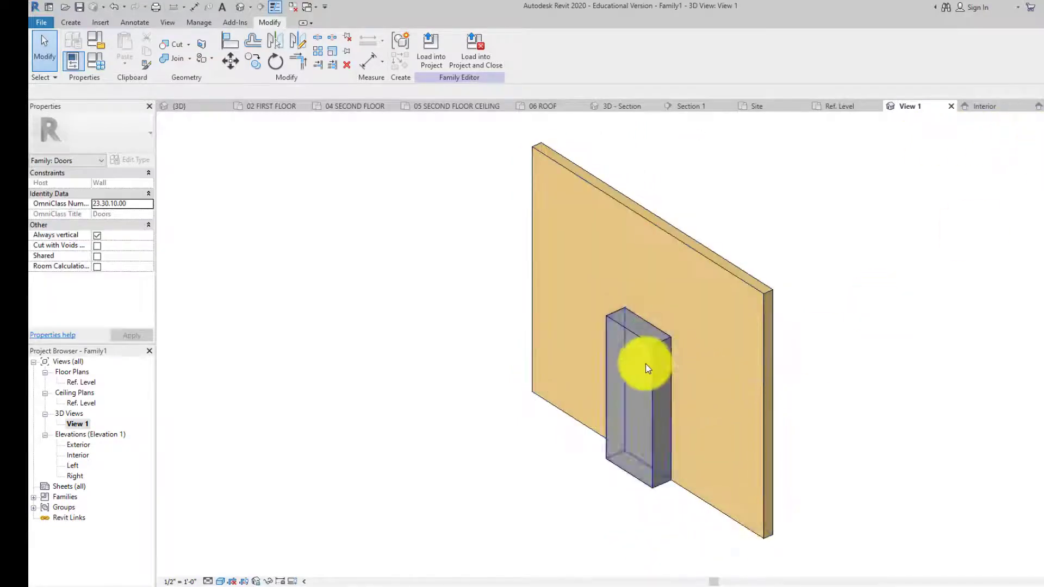
- Resize the extruded panel's depth with its shape handle so its outer face sits flush with the wall face
{"action": "left_click", "coordinate": [650, 371]}
{"action": "scroll", "coordinate": [783, 321], "scroll_direction": "up", "scroll_amount": 2}
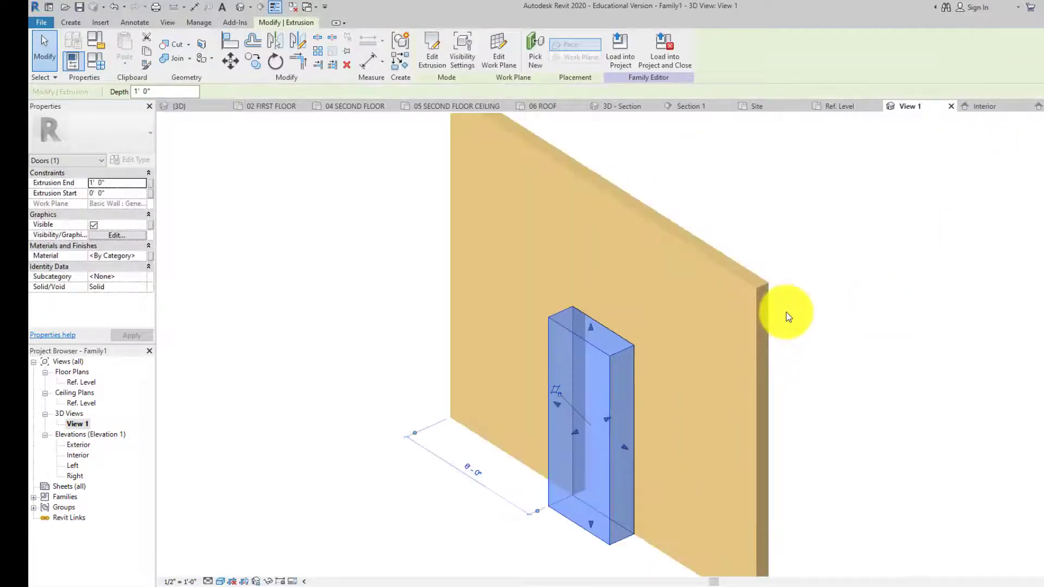
{"action": "scroll", "coordinate": [610, 421], "scroll_direction": "up", "scroll_amount": 2}
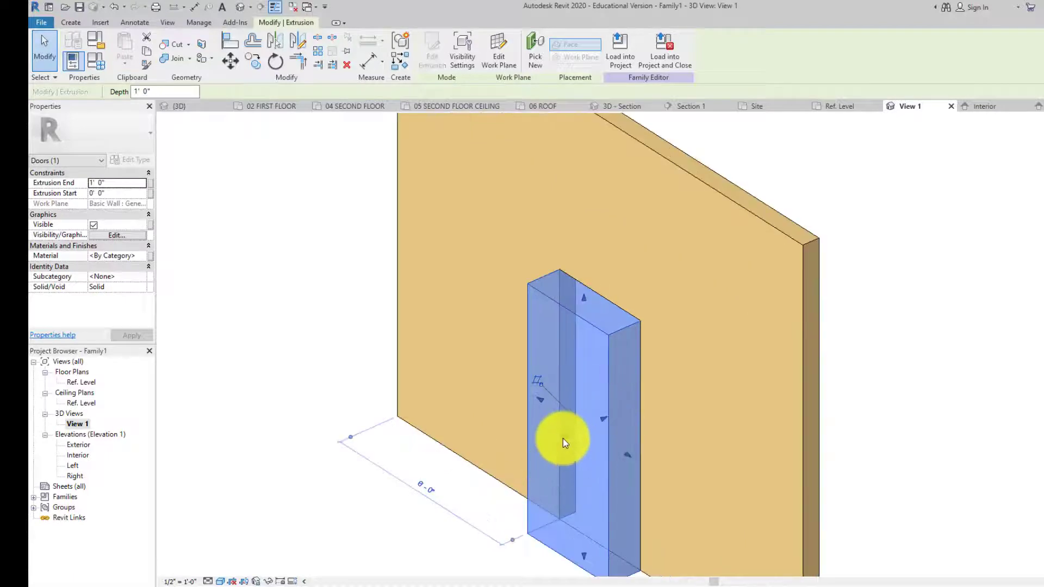
{"action": "left_click_drag", "start_coordinate": [563, 438], "coordinate": [607, 432]}
{"action": "left_click", "coordinate": [524, 517]}
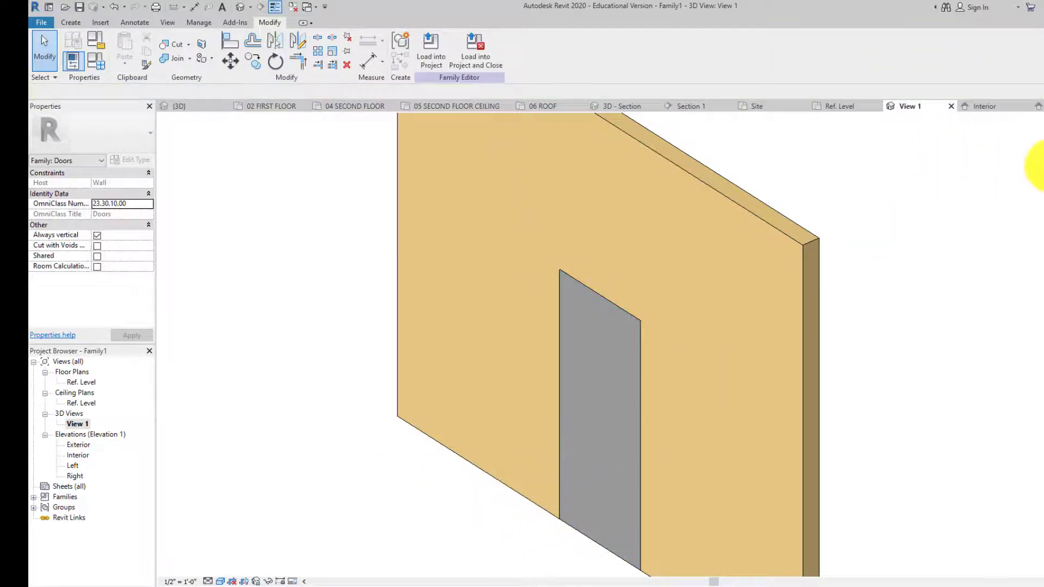
- Examine how the panel fills the wall thickness at the opening, checking its Extrusion Start and End constraints
{"action": "left_click_drag", "start_coordinate": [1043, 158], "coordinate": [1043, 185]}
{"action": "middle_click_drag", "start_coordinate": [549, 519], "coordinate": [540, 424]}
{"action": "left_click", "coordinate": [582, 484]}
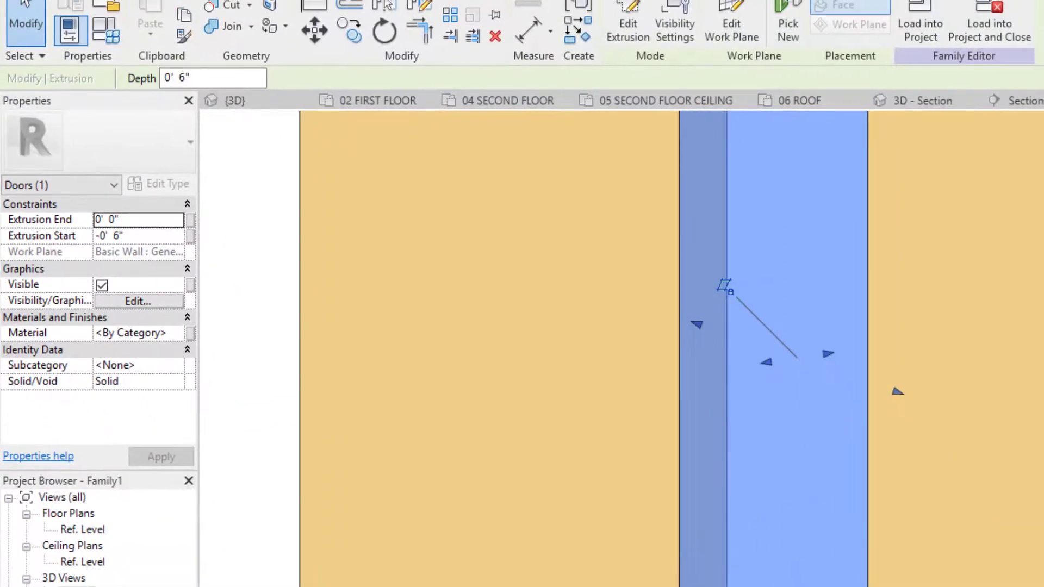
{"action": "key", "text": "Escape"}
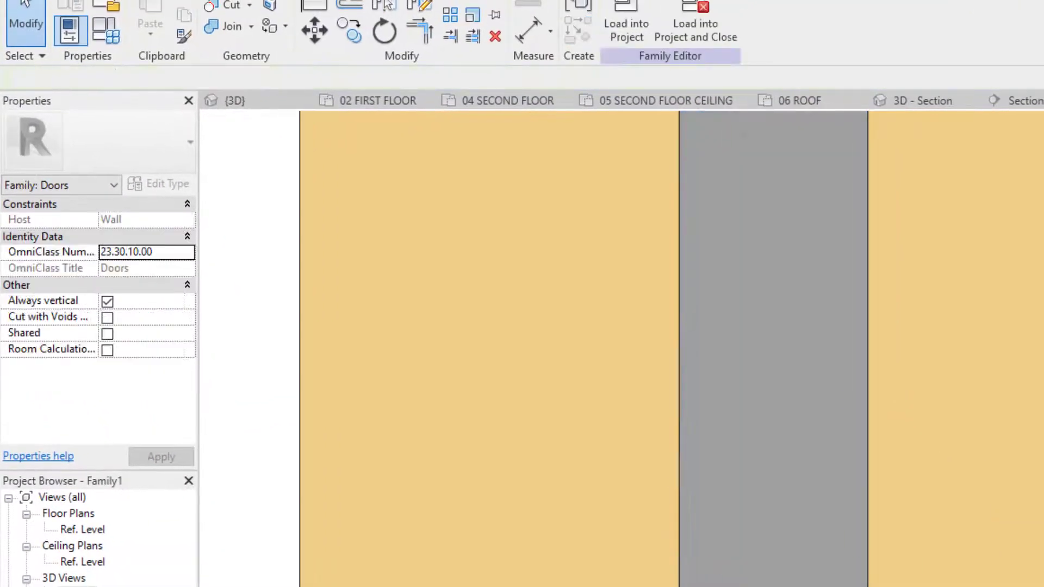
{"action": "left_click", "coordinate": [754, 368]}
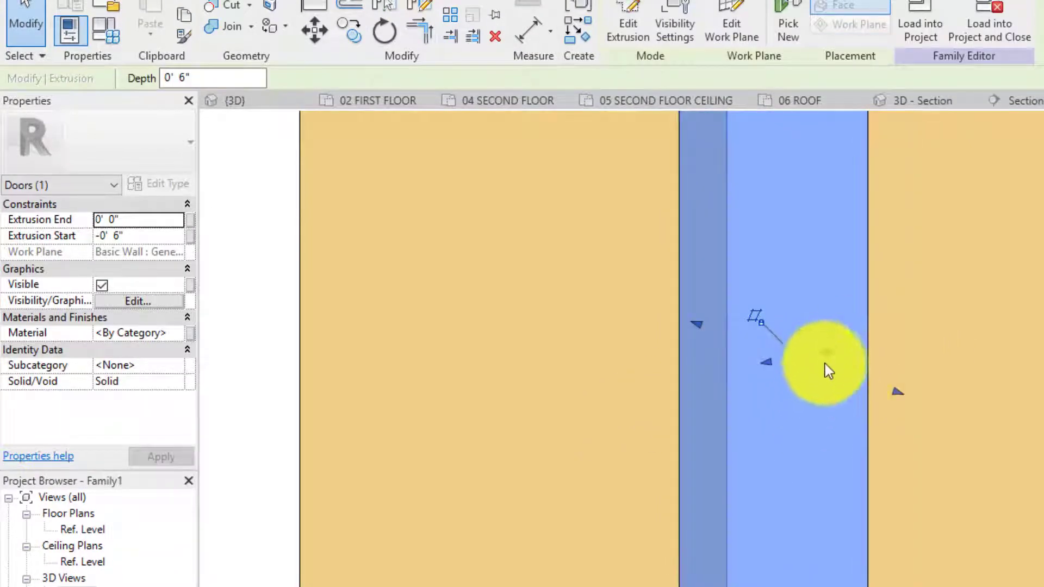
{"action": "scroll", "coordinate": [824, 363], "scroll_direction": "up", "scroll_amount": 2}
{"action": "scroll", "coordinate": [542, 423], "scroll_direction": "down", "scroll_amount": 1}
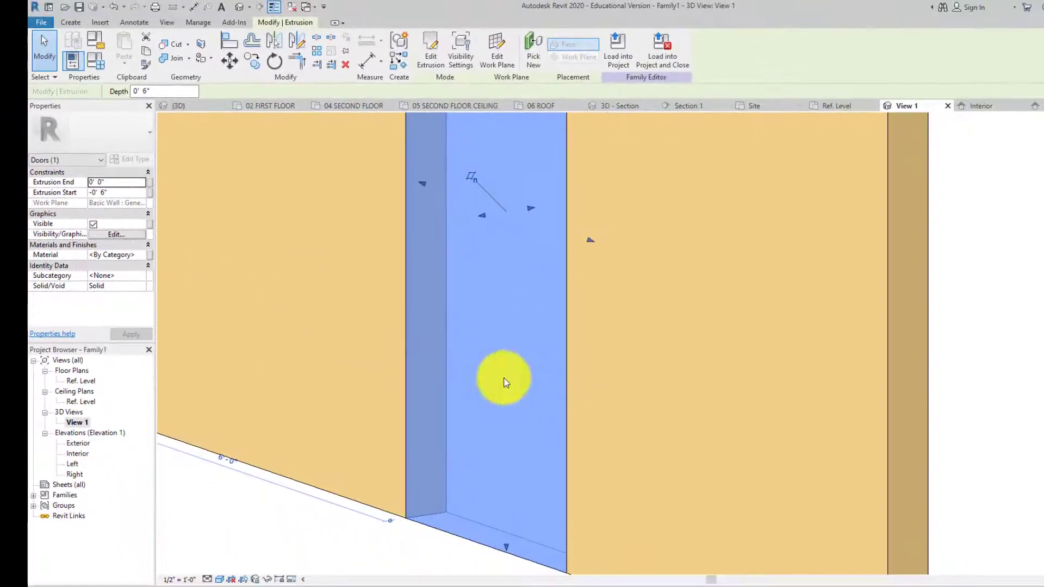
{"action": "left_click", "coordinate": [357, 531]}
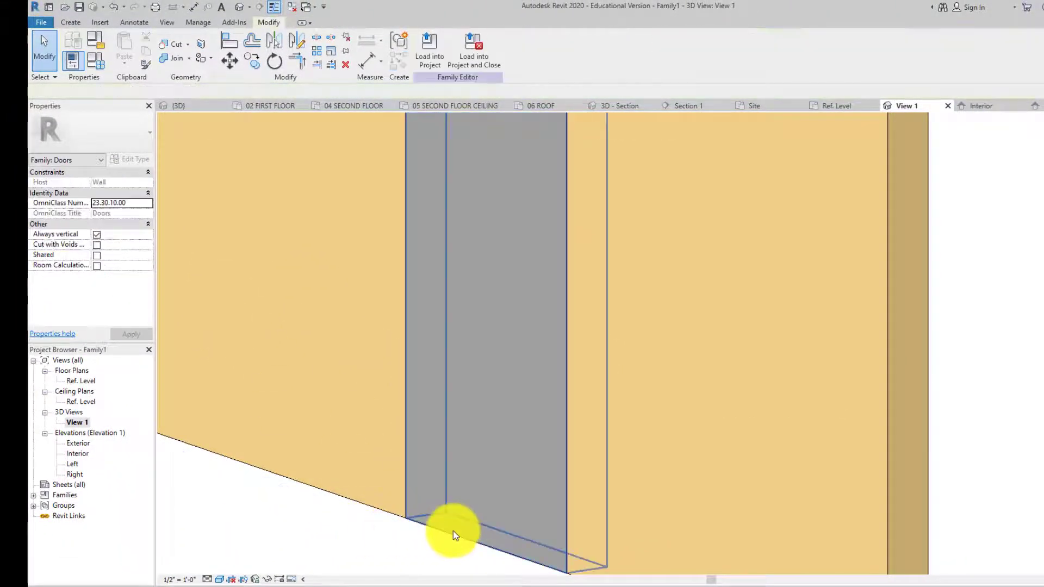
- Set the door panel's Extrusion End to -0' 3" and Extrusion Start to -0' 5", recessing it inside the wall
{"action": "left_click", "coordinate": [453, 531]}
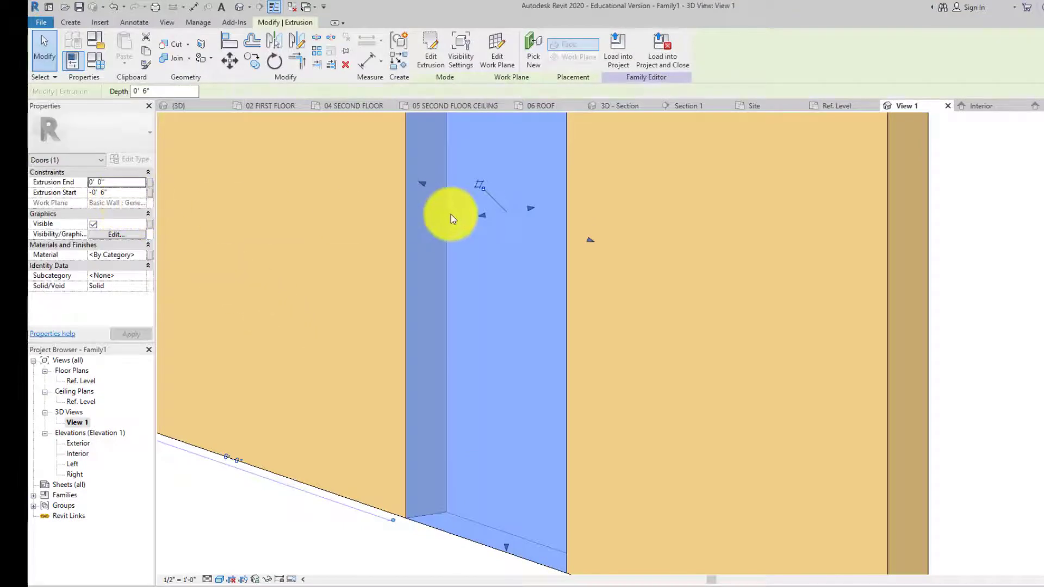
{"action": "left_click", "coordinate": [118, 183]}
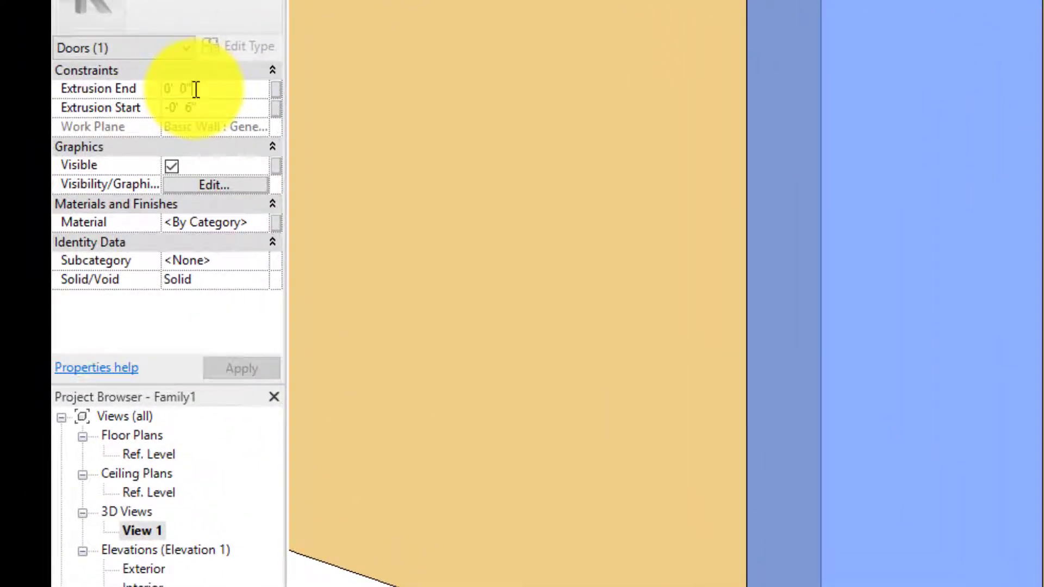
{"action": "left_click_drag", "start_coordinate": [196, 90], "coordinate": [151, 89]}
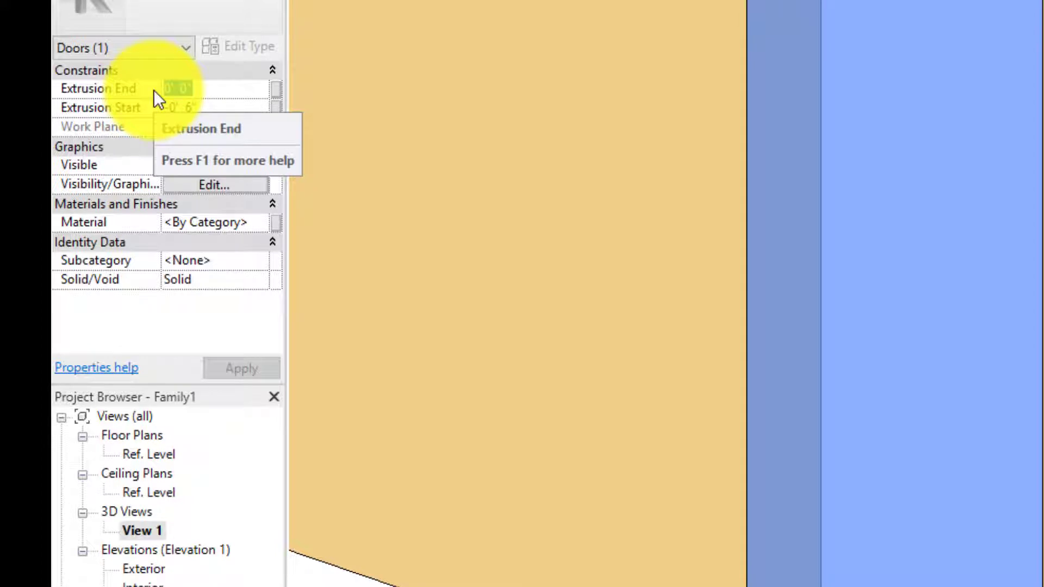
{"action": "type", "text": "-"}
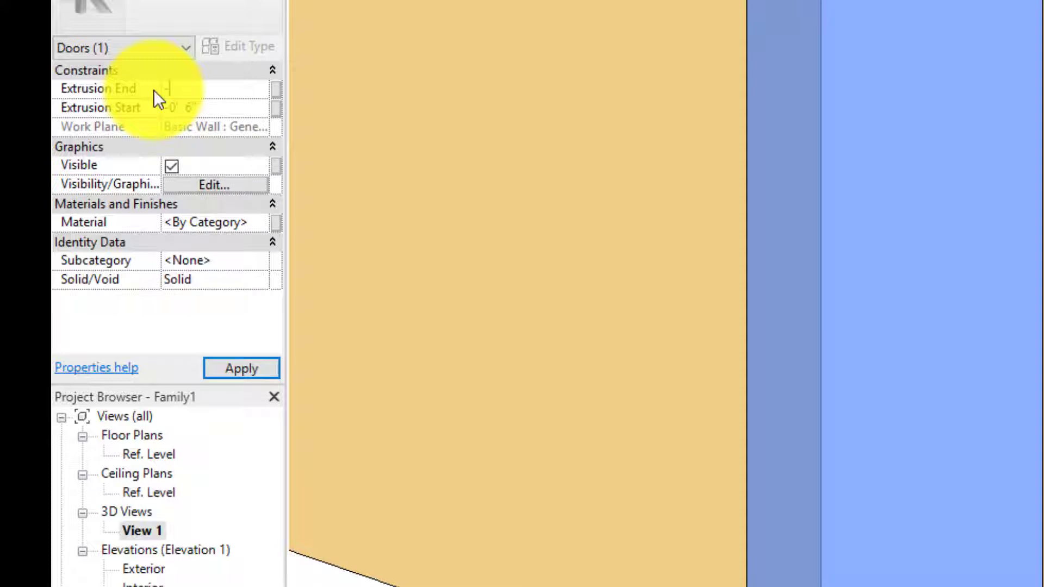
{"action": "type", "text": "0' 3\""}
{"action": "key", "text": "Return"}
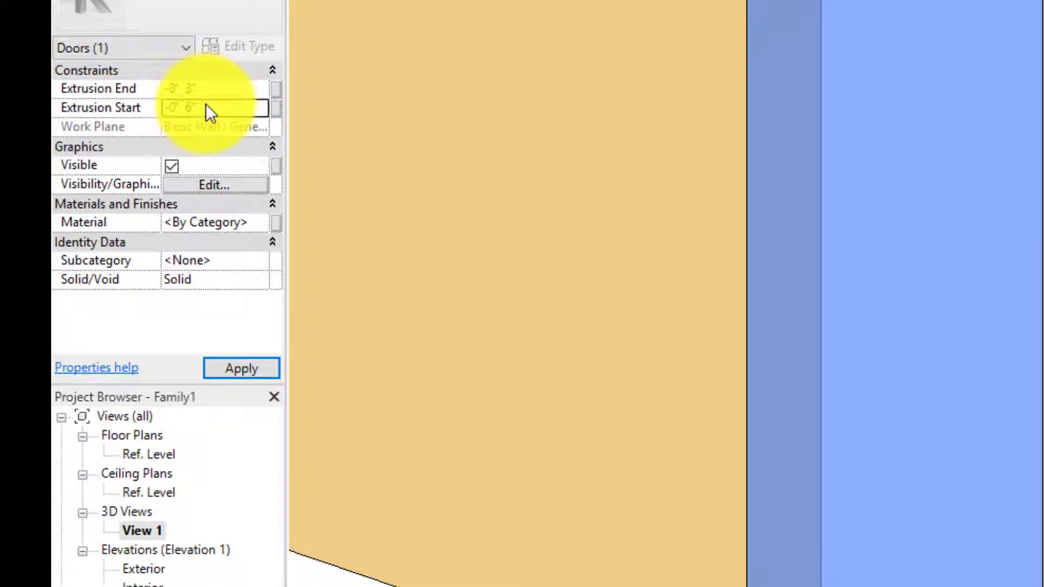
{"action": "double_click", "coordinate": [189, 108]}
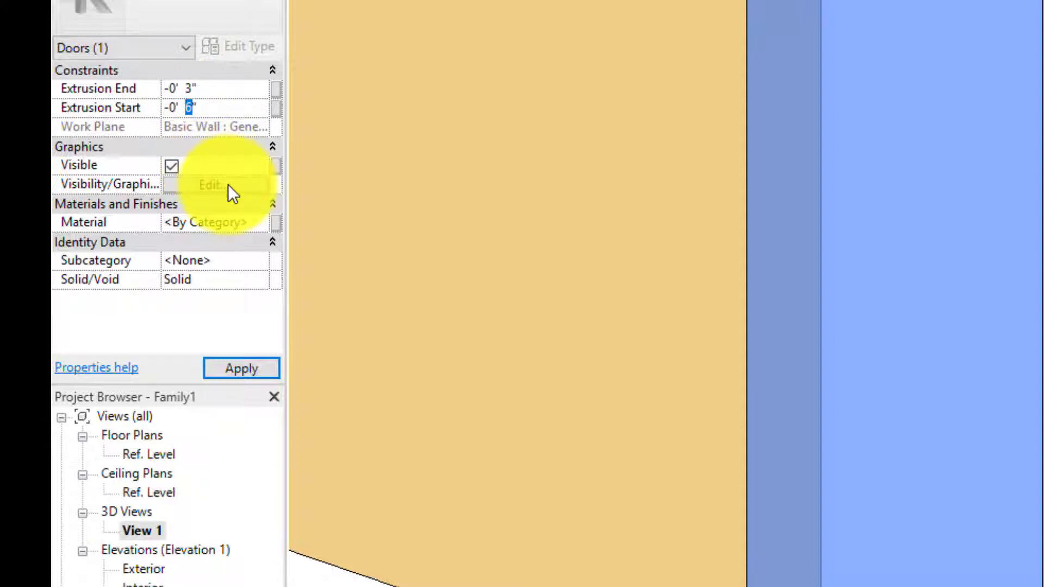
{"action": "type", "text": "5"}
{"action": "left_click", "coordinate": [239, 367]}
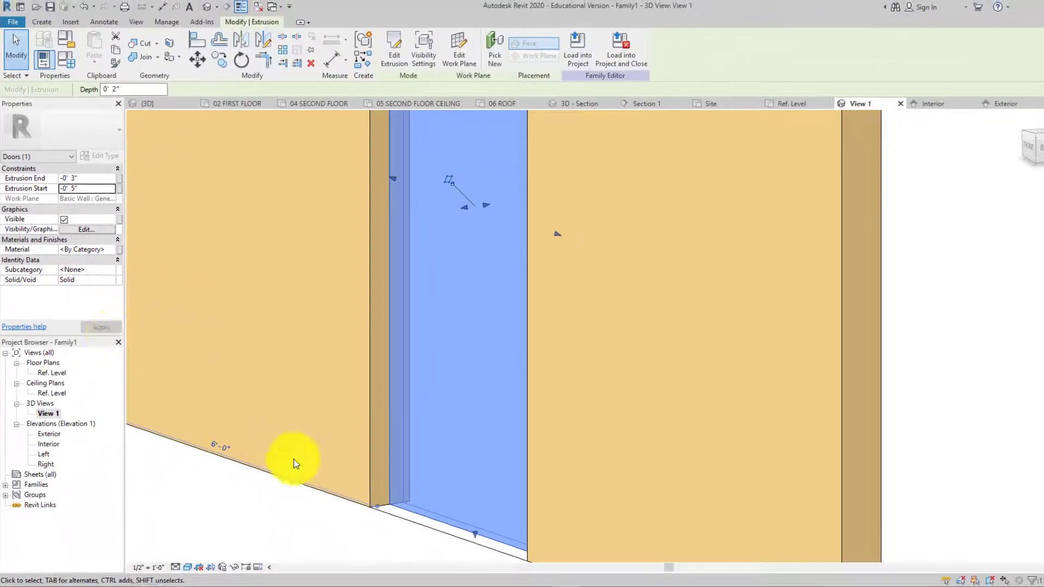
{"action": "left_click", "coordinate": [320, 494]}
- Examine the recessed door panel and its position in the wall thickness from below and from the front
{"action": "scroll", "coordinate": [371, 476], "scroll_direction": "down", "scroll_amount": 1}
{"action": "middle_click_drag", "start_coordinate": [395, 451], "coordinate": [403, 382]}
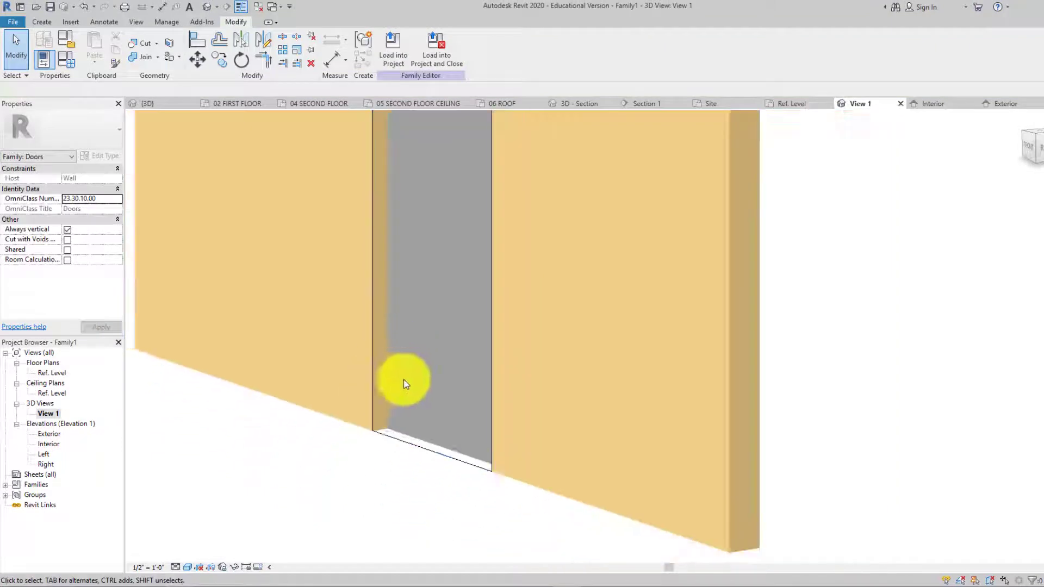
{"action": "mouse_move", "coordinate": [1025, 152]}
{"action": "left_mouse_down"}
{"action": "mouse_move", "coordinate": [752, 145]}
{"action": "mouse_move", "coordinate": [752, 554]}
{"action": "mouse_move", "coordinate": [762, 484]}
{"action": "mouse_move", "coordinate": [647, 296]}
{"action": "mouse_move", "coordinate": [475, 325]}
{"action": "left_mouse_up"}
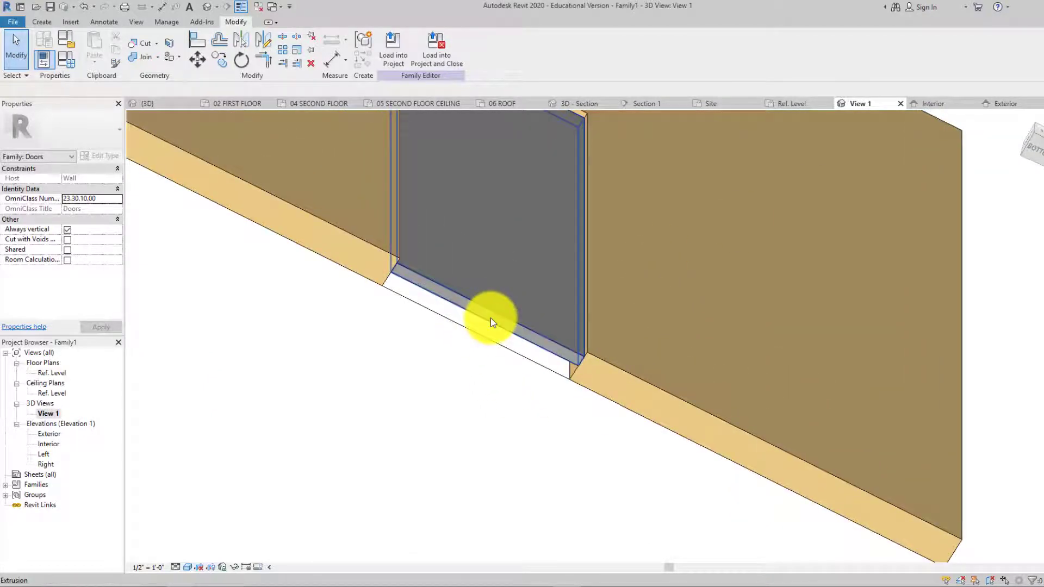
{"action": "scroll", "coordinate": [490, 318], "scroll_direction": "down", "scroll_amount": 6}
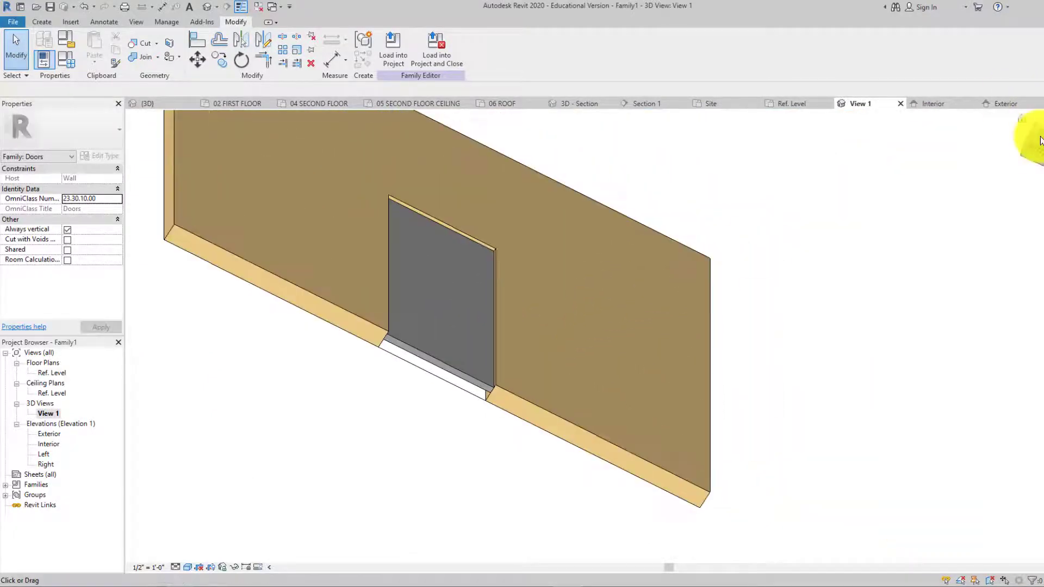
{"action": "left_click", "coordinate": [1039, 141]}
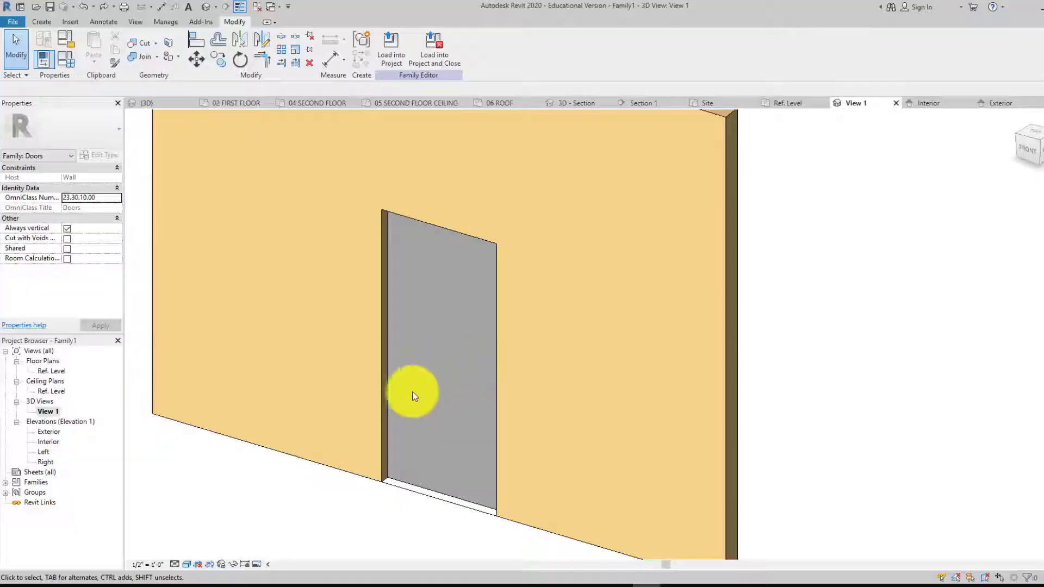
- Set the door's Width dimension to 3' 2" in the Exterior elevation and check the widened panel in 3D
{"action": "double_click", "coordinate": [48, 433]}
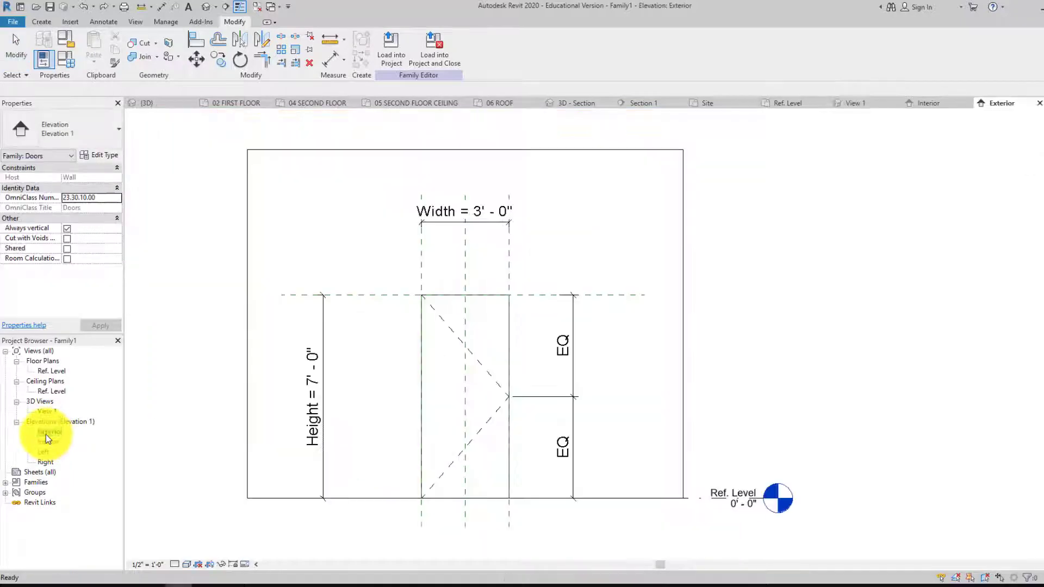
{"action": "middle_click_drag", "start_coordinate": [456, 444], "coordinate": [399, 456]}
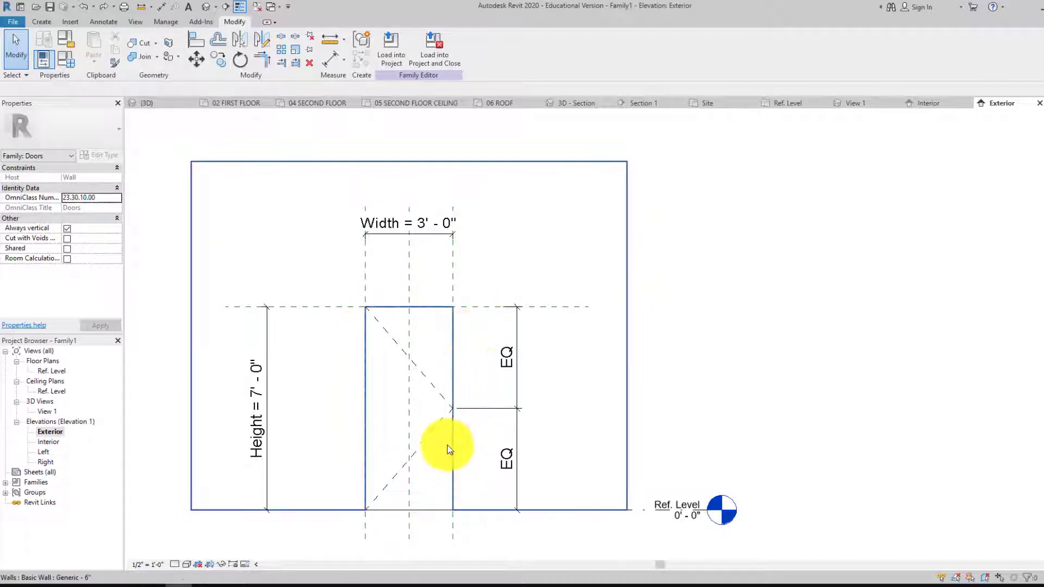
{"action": "middle_click_drag", "start_coordinate": [435, 405], "coordinate": [432, 415]}
{"action": "scroll", "coordinate": [426, 270], "scroll_direction": "up", "scroll_amount": 2}
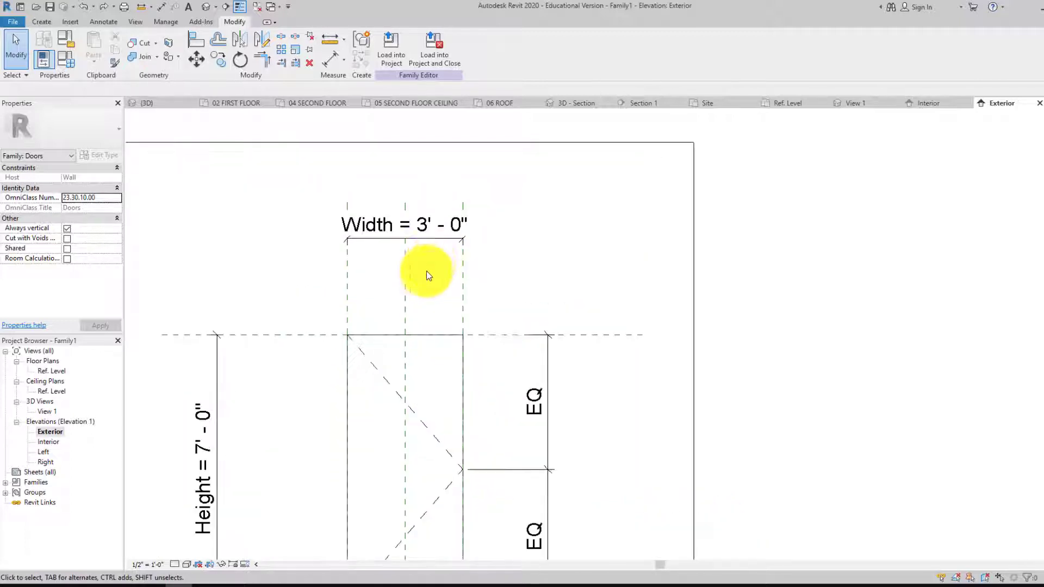
{"action": "left_click", "coordinate": [439, 213]}
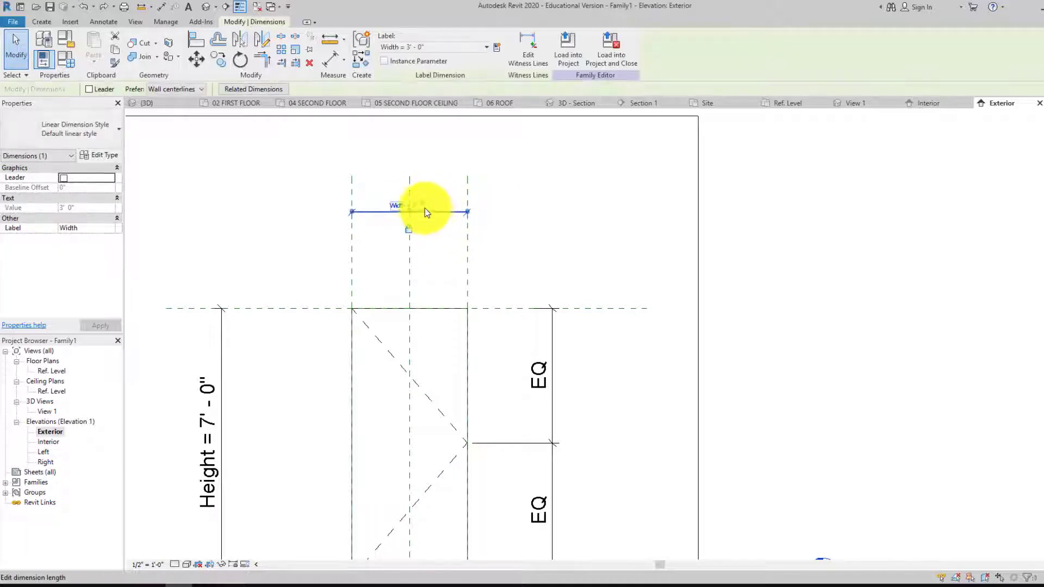
{"action": "left_click", "coordinate": [426, 211]}
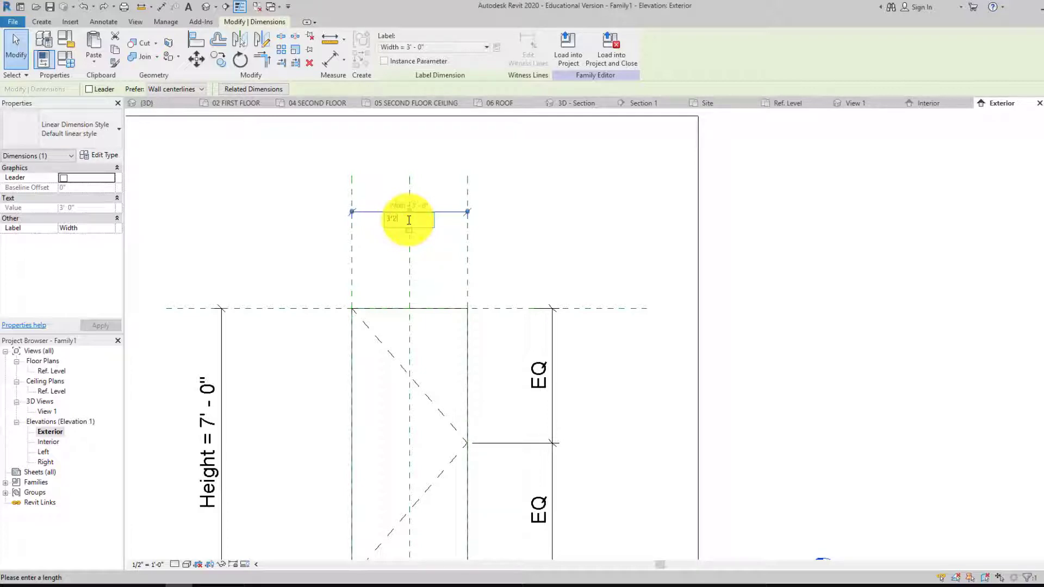
{"action": "key", "text": "Return"}
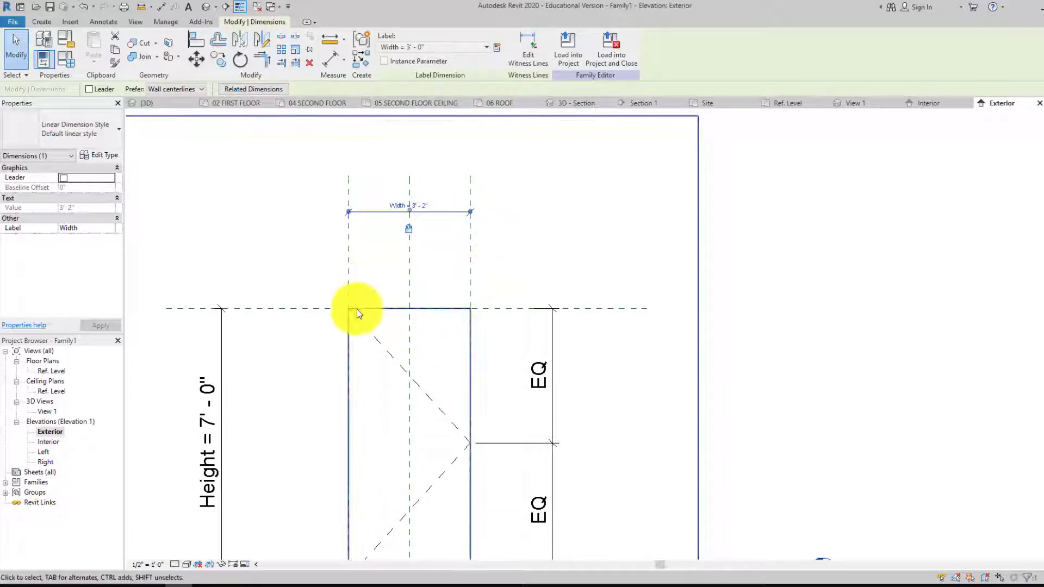
{"action": "middle_click_drag", "start_coordinate": [464, 317], "coordinate": [471, 289]}
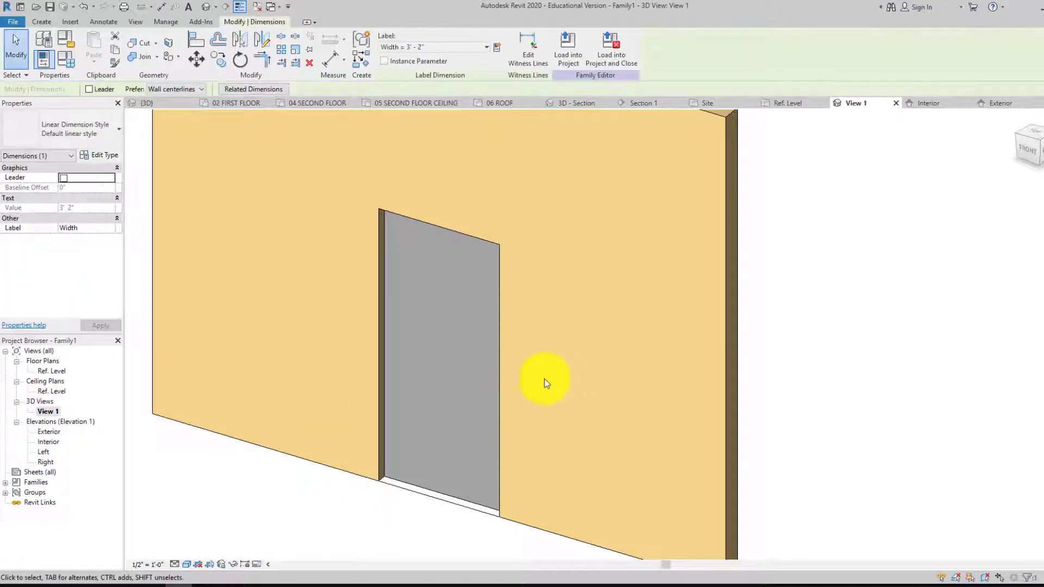
{"action": "scroll", "coordinate": [544, 376], "scroll_direction": "down", "scroll_amount": 1}
{"action": "left_click", "coordinate": [432, 468]}
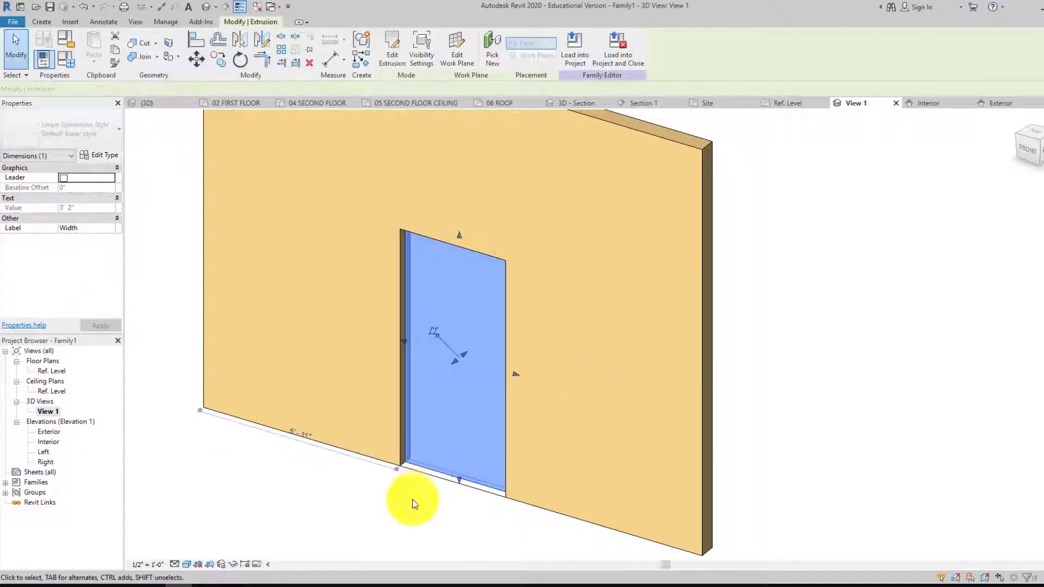
{"action": "left_click", "coordinate": [853, 230]}
{"action": "scroll", "coordinate": [530, 281], "scroll_direction": "down", "scroll_amount": 1}
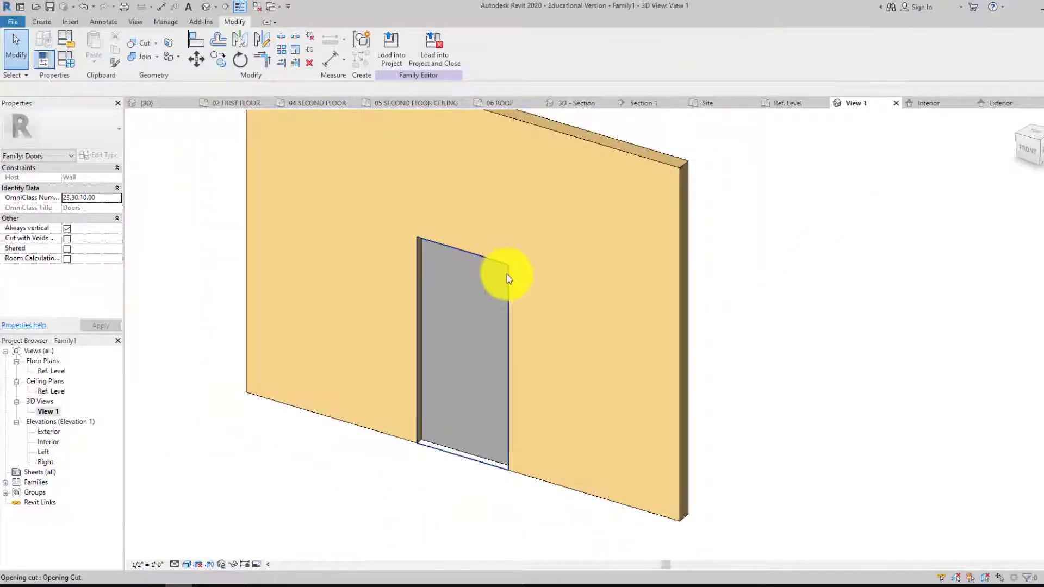
- Start a new extrusion in the front-facing 3D view and pick the wall face as its work plane
{"action": "left_click", "coordinate": [1027, 155]}
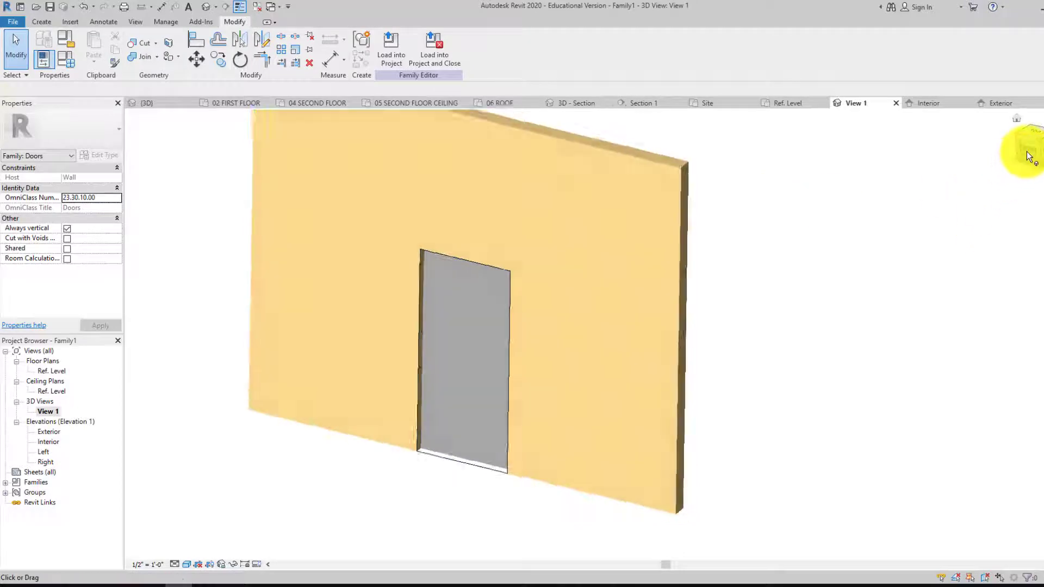
{"action": "scroll", "coordinate": [589, 424], "scroll_direction": "up", "scroll_amount": 6}
{"action": "middle_click_drag", "start_coordinate": [492, 431], "coordinate": [385, 423]}
{"action": "scroll", "coordinate": [526, 423], "scroll_direction": "down", "scroll_amount": 1}
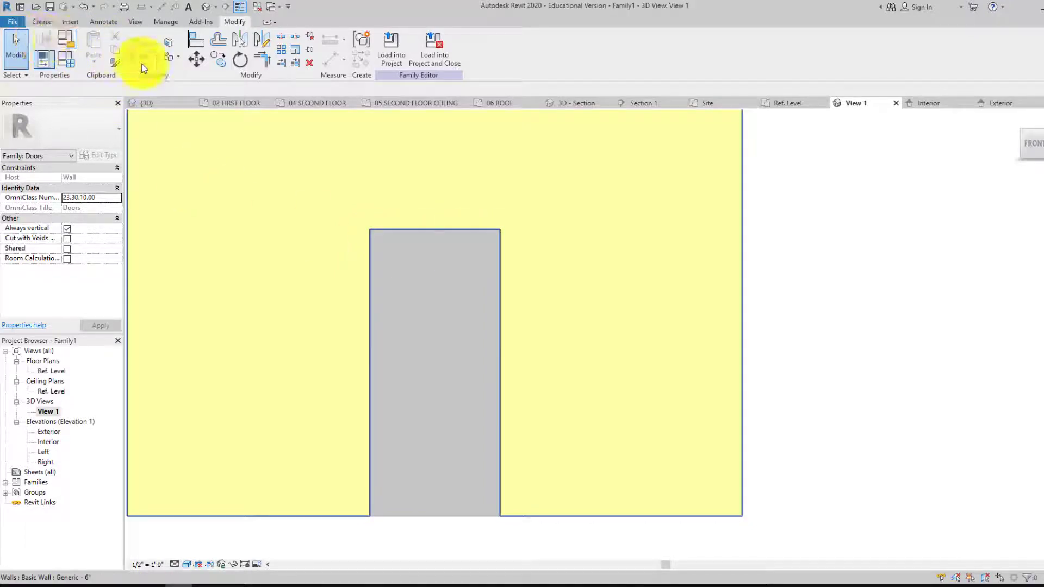
{"action": "left_click", "coordinate": [49, 20]}
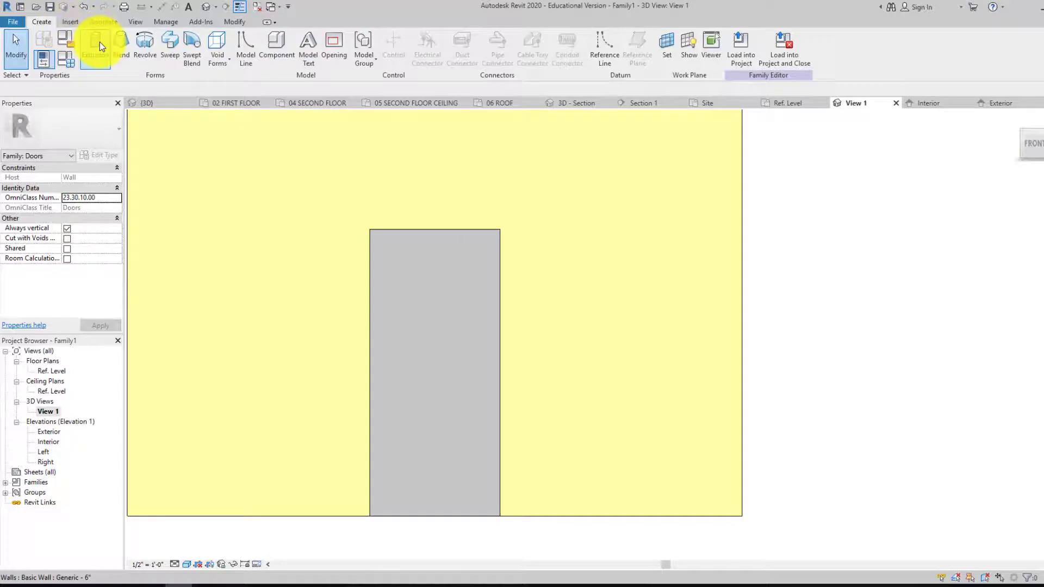
{"action": "left_click", "coordinate": [96, 42]}
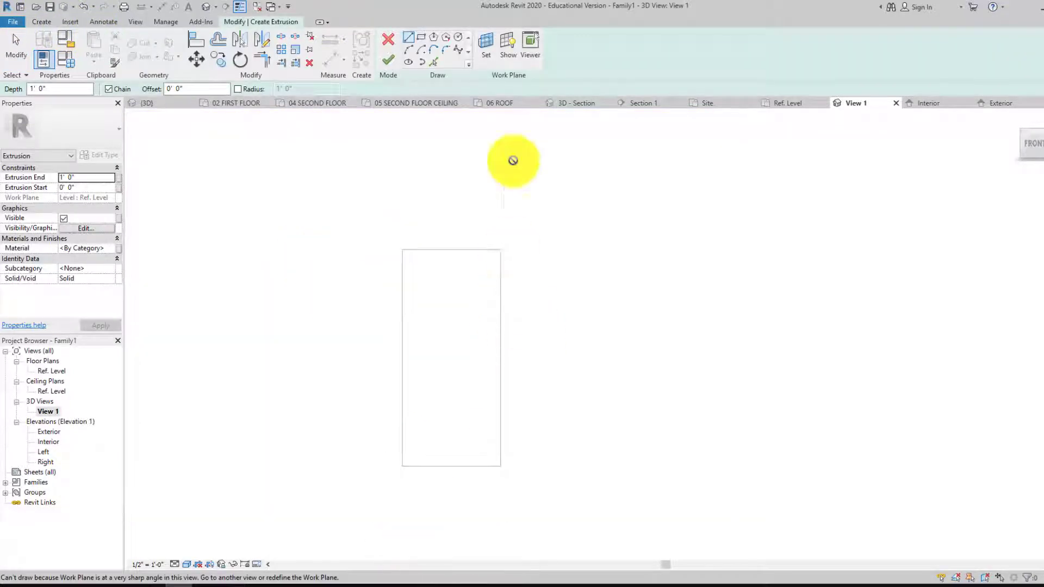
{"action": "left_click", "coordinate": [487, 48]}
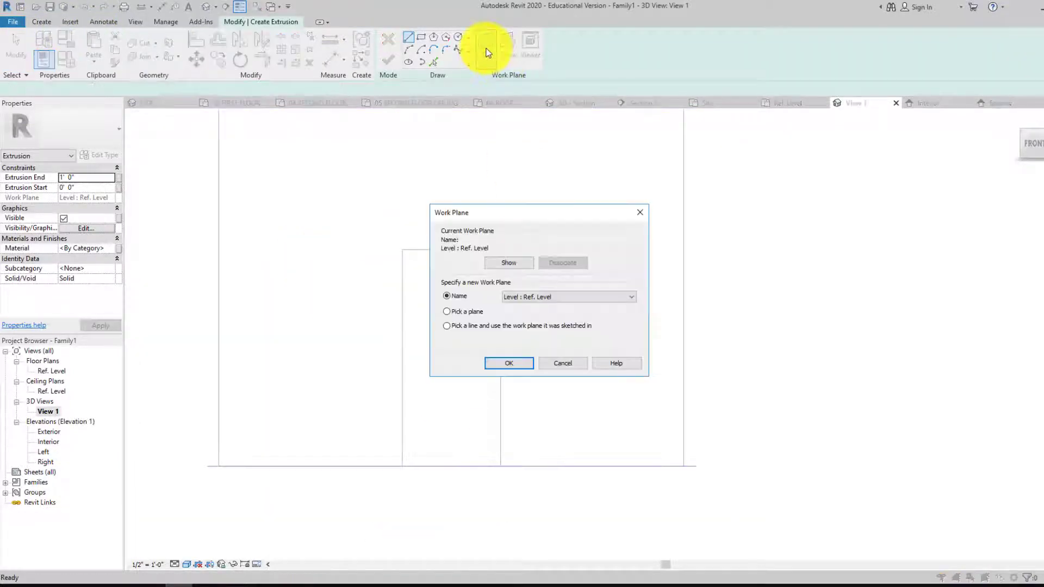
{"action": "left_click", "coordinate": [469, 314]}
{"action": "left_click", "coordinate": [495, 365]}
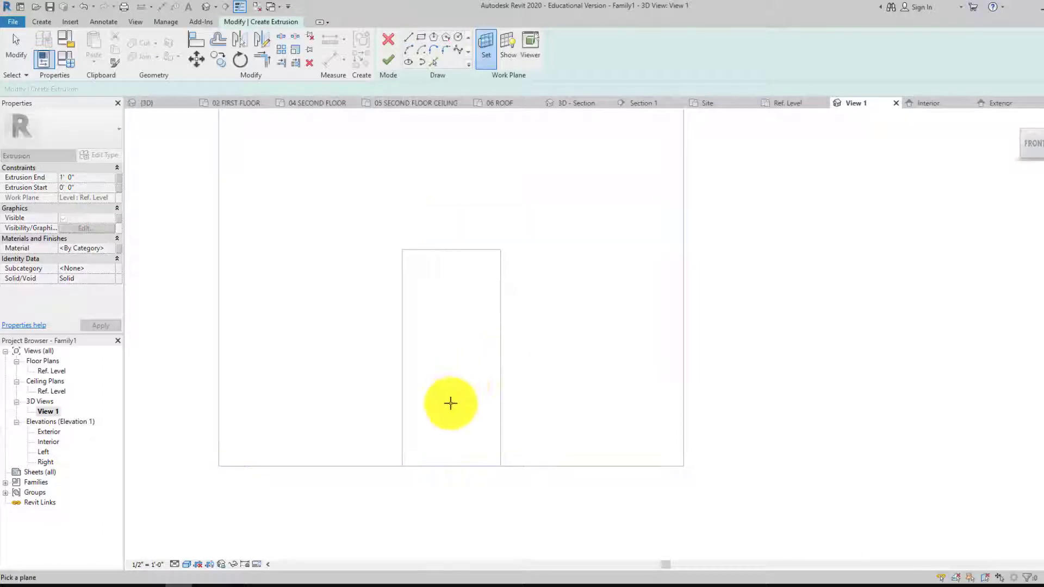
{"action": "left_click", "coordinate": [397, 467]}
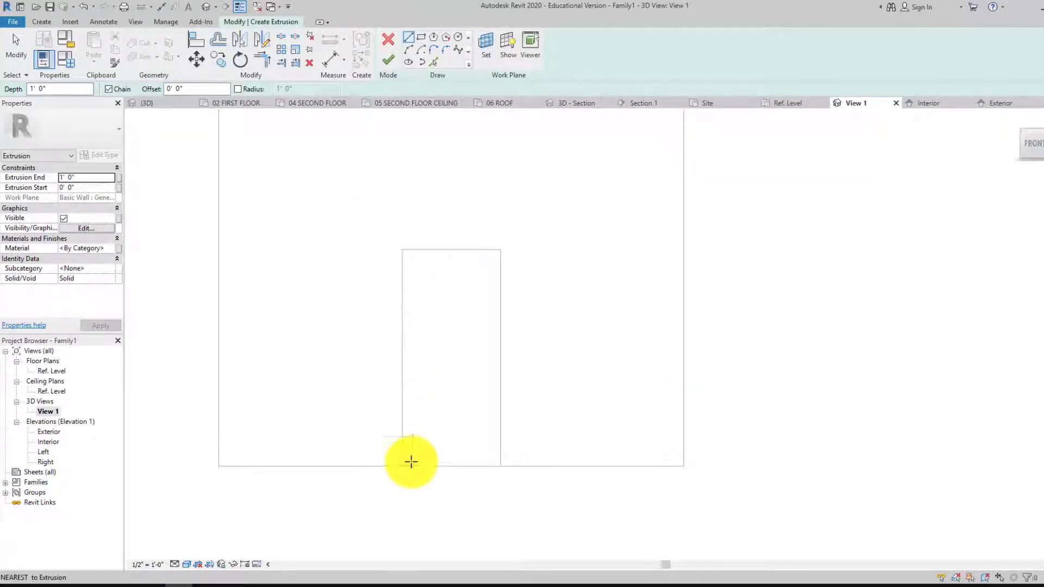
- Trace the frame's outer outline along both sides and the head of the door opening, 3' 2" wide and 7' 0" high
{"action": "left_click", "coordinate": [403, 465]}
{"action": "left_click", "coordinate": [402, 250]}
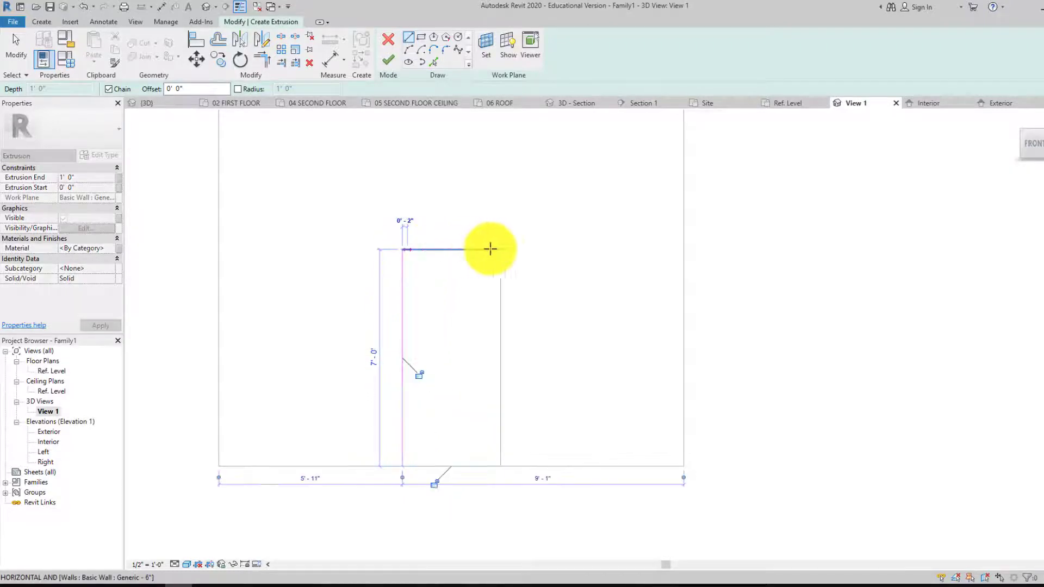
{"action": "left_click", "coordinate": [500, 250]}
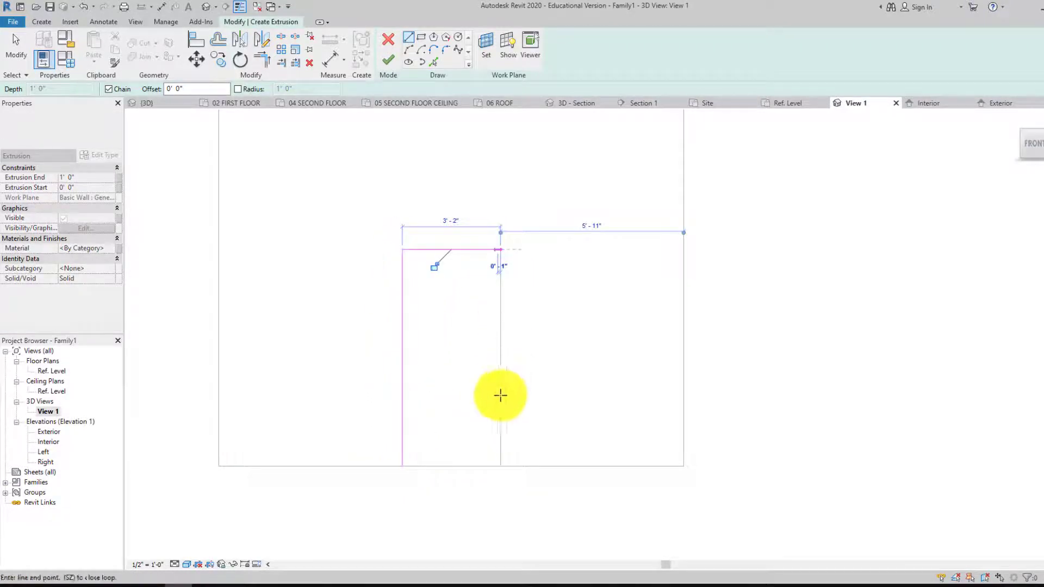
{"action": "left_click", "coordinate": [500, 465]}
- Draw the frame's inner outline about 1" inside the outer lines and close the profile at both jamb bases
{"action": "scroll", "coordinate": [501, 461], "scroll_direction": "up", "scroll_amount": 5}
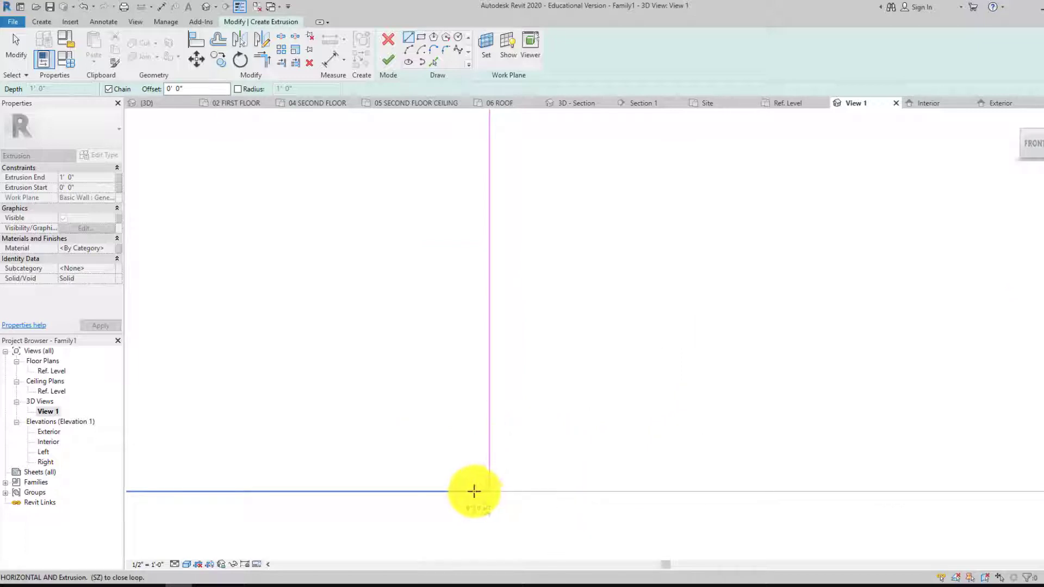
{"action": "left_click", "coordinate": [475, 492]}
{"action": "scroll", "coordinate": [472, 354], "scroll_direction": "down", "scroll_amount": 2}
{"action": "mouse_move", "coordinate": [473, 354]}
{"action": "middle_mouse_down"}
{"action": "mouse_move", "coordinate": [473, 504]}
{"action": "mouse_move", "coordinate": [470, 439]}
{"action": "middle_mouse_up"}
{"action": "scroll", "coordinate": [470, 439], "scroll_direction": "down", "scroll_amount": 2}
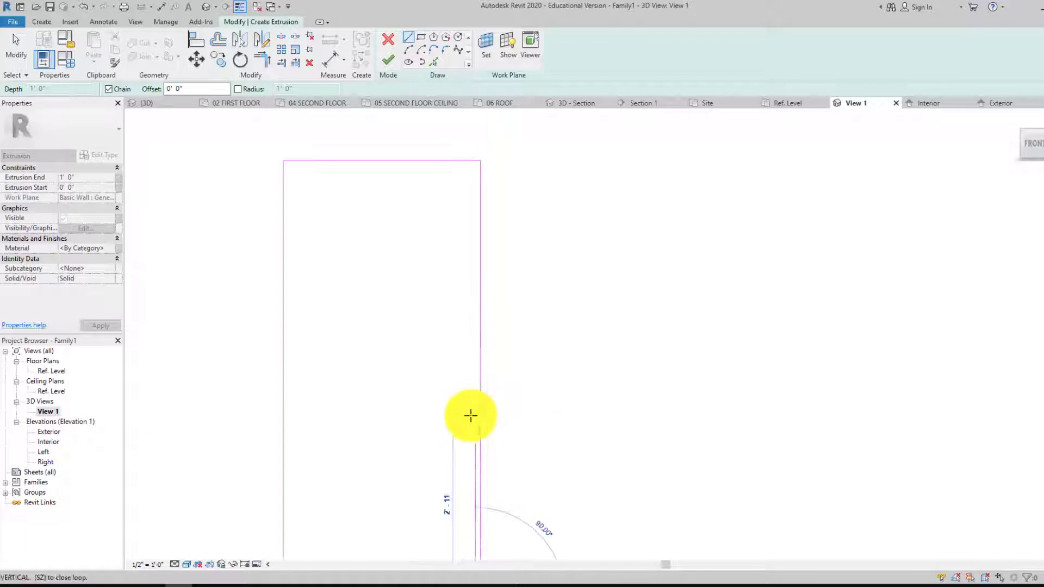
{"action": "left_click", "coordinate": [471, 164]}
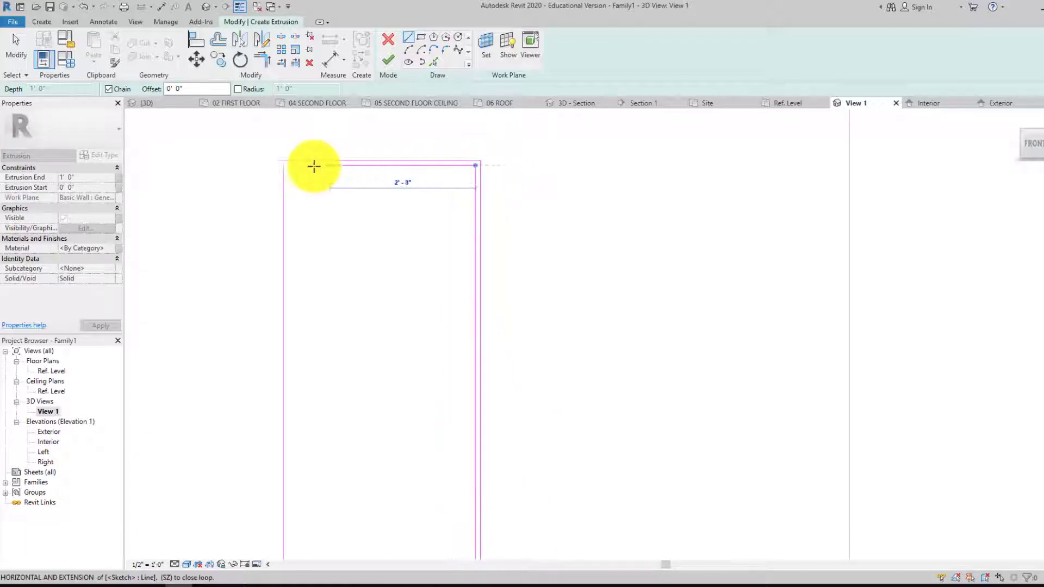
{"action": "left_click", "coordinate": [288, 166]}
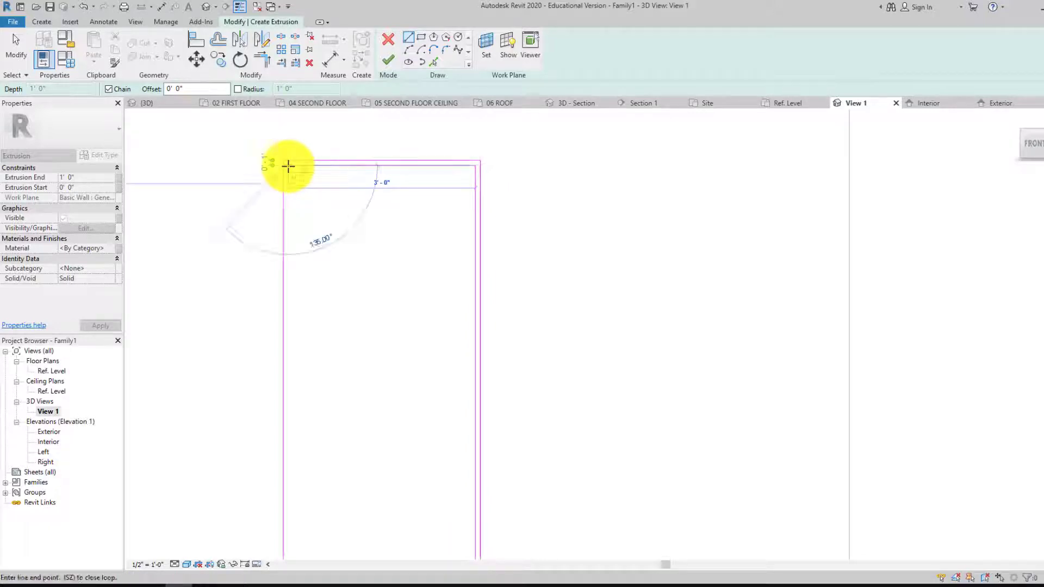
{"action": "middle_click_drag", "start_coordinate": [300, 289], "coordinate": [318, 217]}
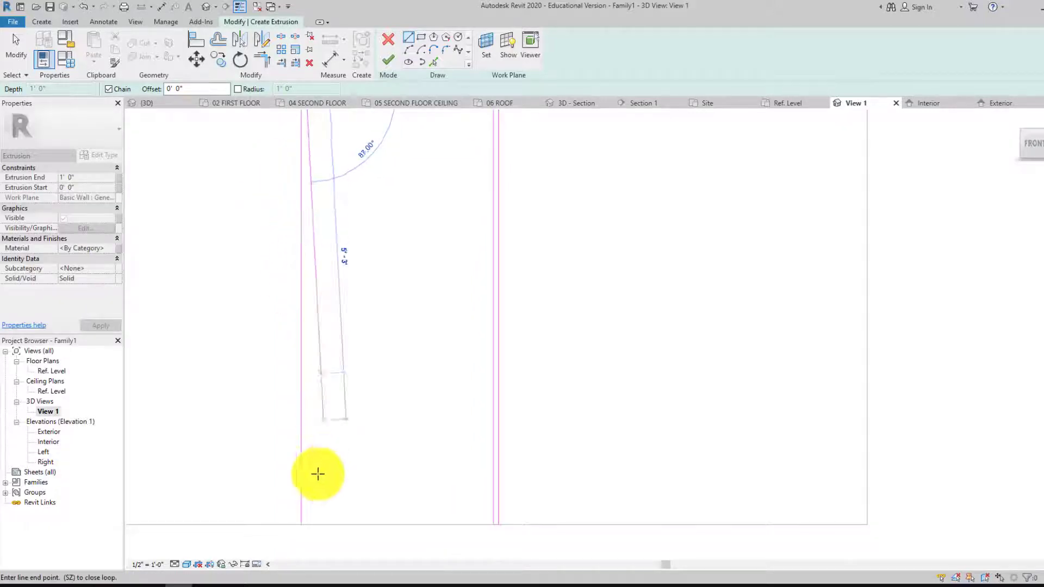
{"action": "left_click", "coordinate": [305, 523]}
- Finish the door frame sketch as a solid extrusion with a depth of 1' 0"
{"action": "scroll", "coordinate": [373, 462], "scroll_direction": "down", "scroll_amount": 2}
{"action": "scroll", "coordinate": [413, 375], "scroll_direction": "down", "scroll_amount": 1}
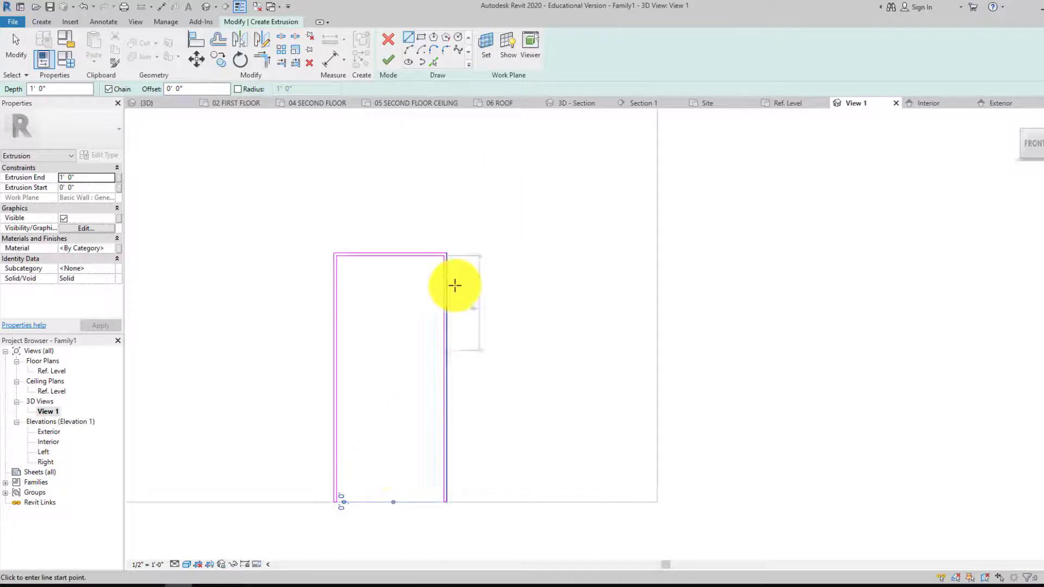
{"action": "scroll", "coordinate": [368, 333], "scroll_direction": "up", "scroll_amount": 2}
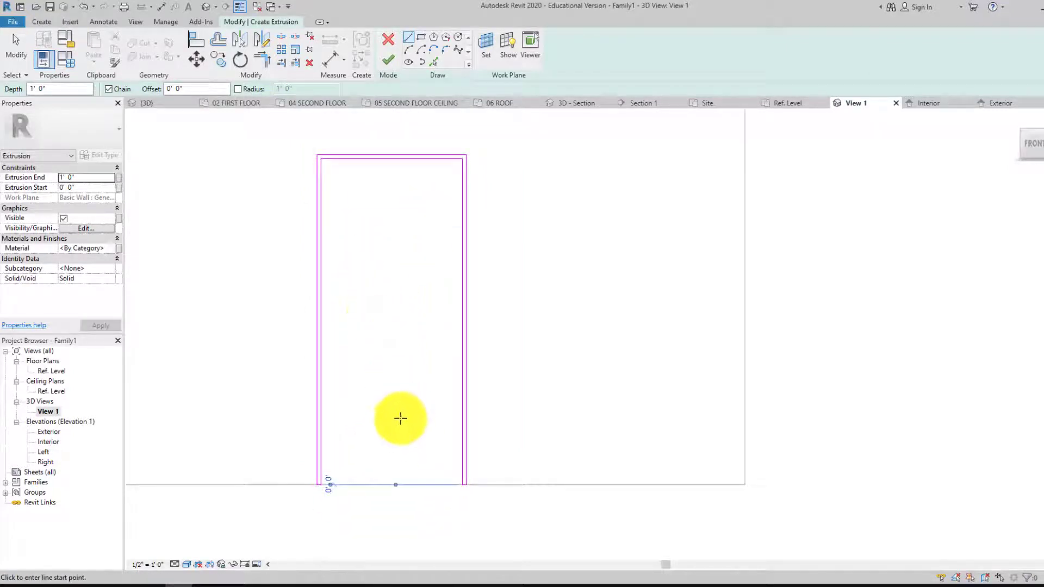
{"action": "key", "text": "Escape"}
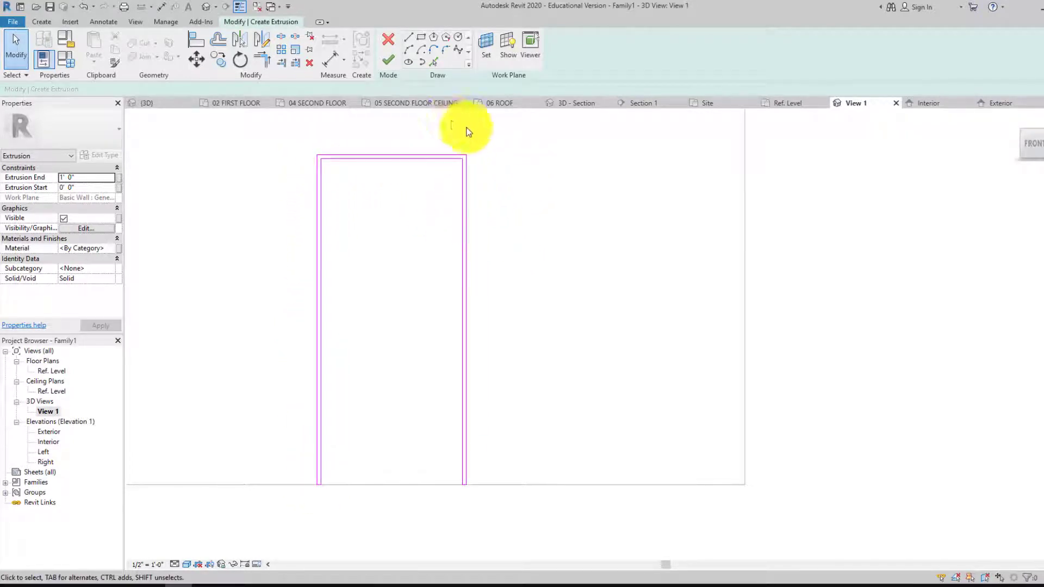
{"action": "left_click", "coordinate": [383, 69]}
{"action": "left_click", "coordinate": [366, 517]}
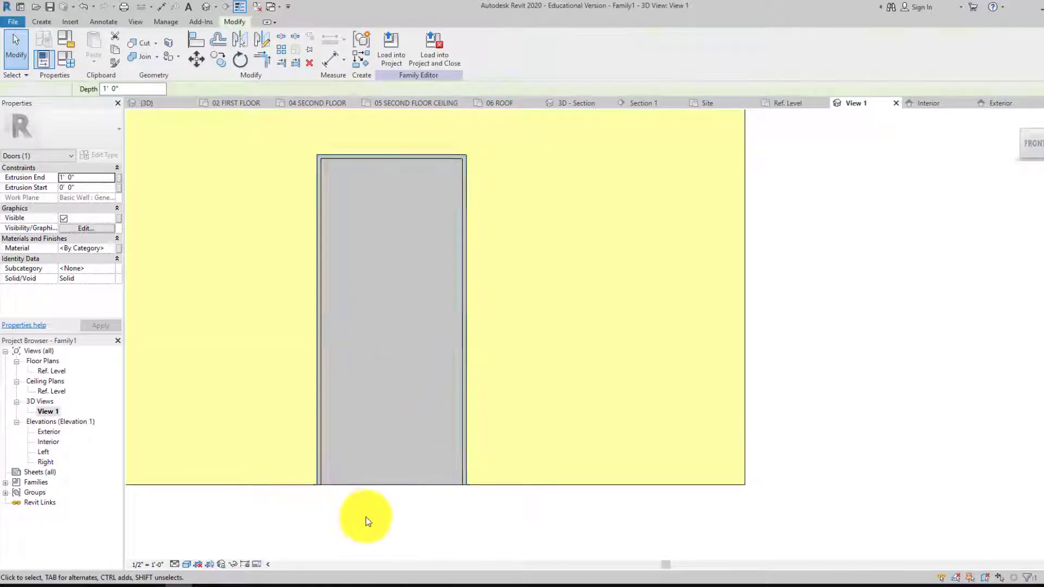
- Resize the frame extrusion with its shape handles so it runs from -0' 5" to 0' 0" inside the wall
{"action": "left_click_drag", "start_coordinate": [1023, 144], "coordinate": [973, 149]}
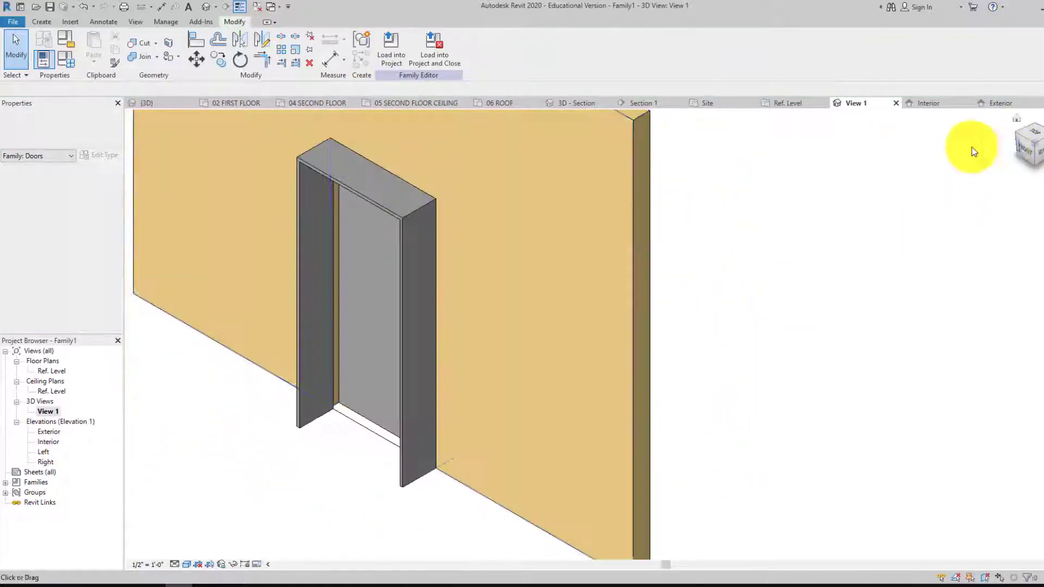
{"action": "middle_click_drag", "start_coordinate": [521, 222], "coordinate": [493, 238]}
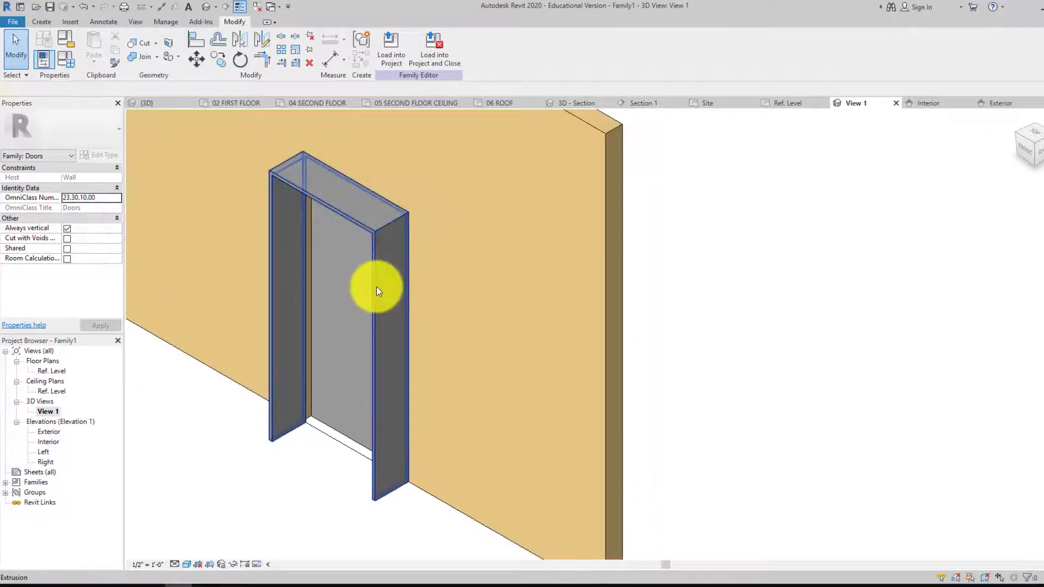
{"action": "left_click", "coordinate": [272, 369]}
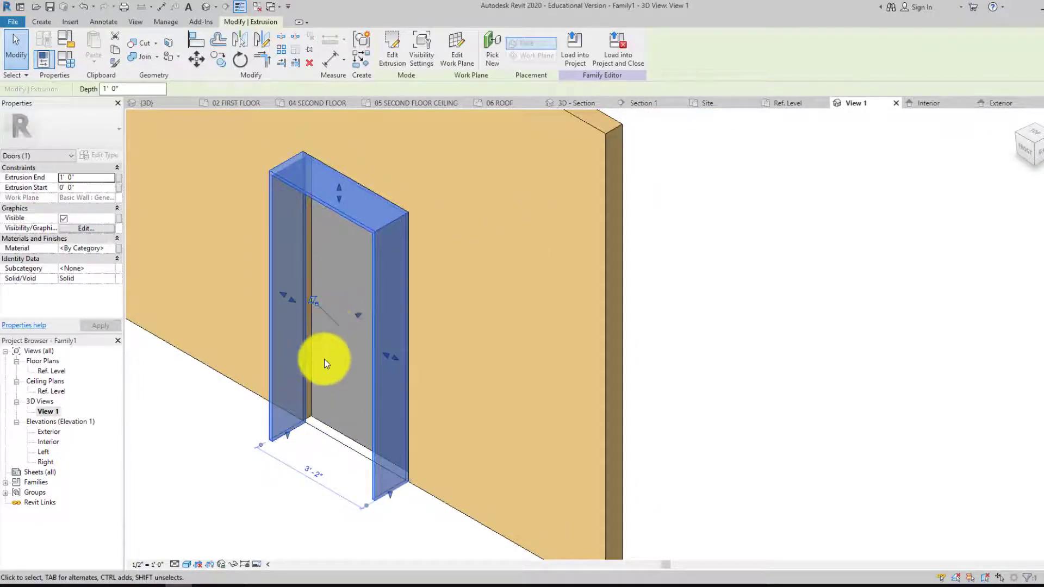
{"action": "mouse_move", "coordinate": [359, 313]}
{"action": "left_mouse_down"}
{"action": "mouse_move", "coordinate": [373, 303]}
{"action": "mouse_move", "coordinate": [345, 322]}
{"action": "left_mouse_up"}
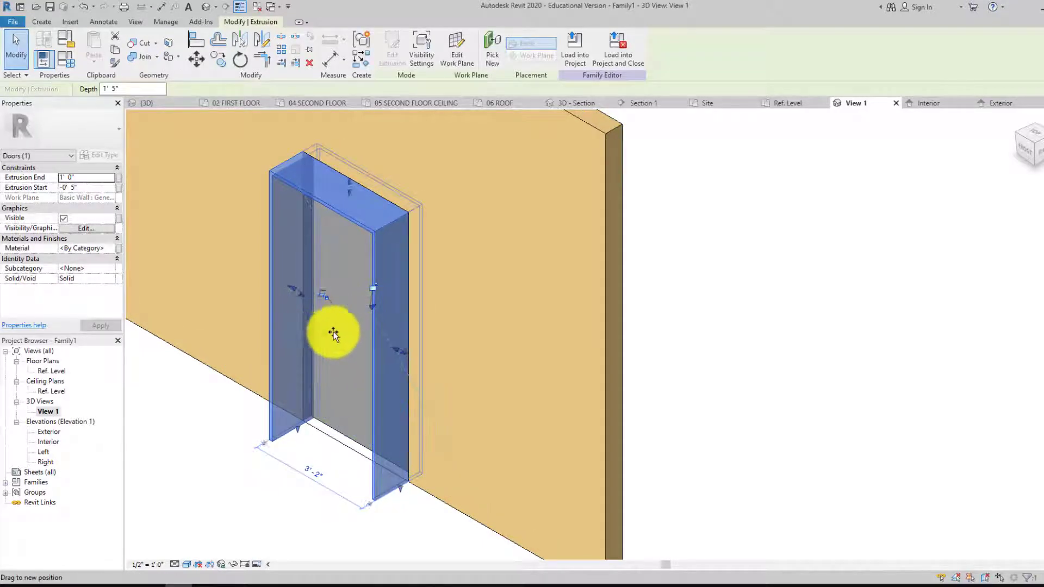
{"action": "left_click", "coordinate": [268, 487]}
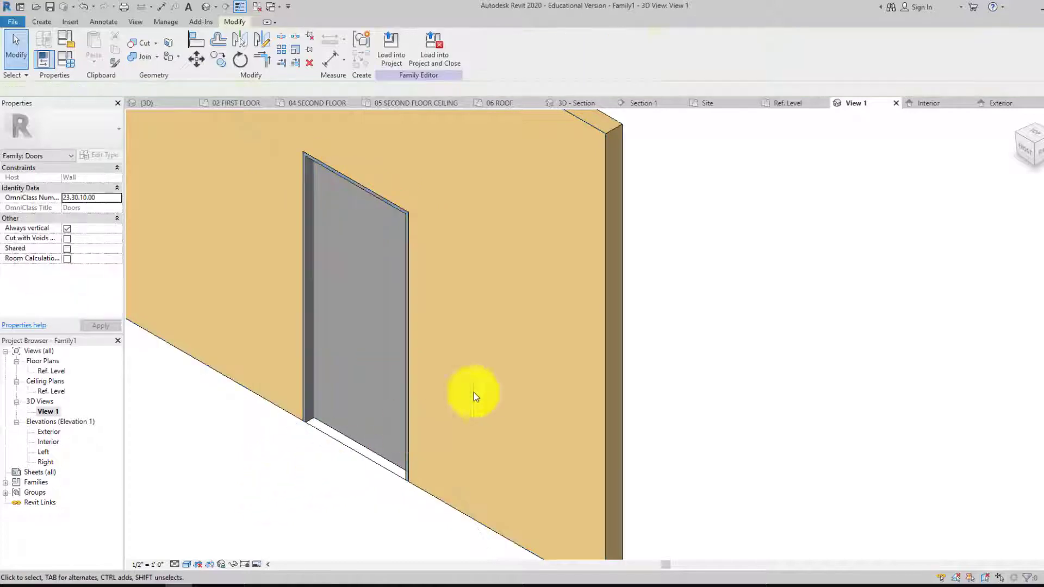
- Extend the frame extrusion with its shape handle on the wall's opposite side until it sits flush with that wall face
{"action": "mouse_move", "coordinate": [1025, 139]}
{"action": "left_mouse_down"}
{"action": "mouse_move", "coordinate": [717, 130]}
{"action": "mouse_move", "coordinate": [778, 135]}
{"action": "left_mouse_up"}
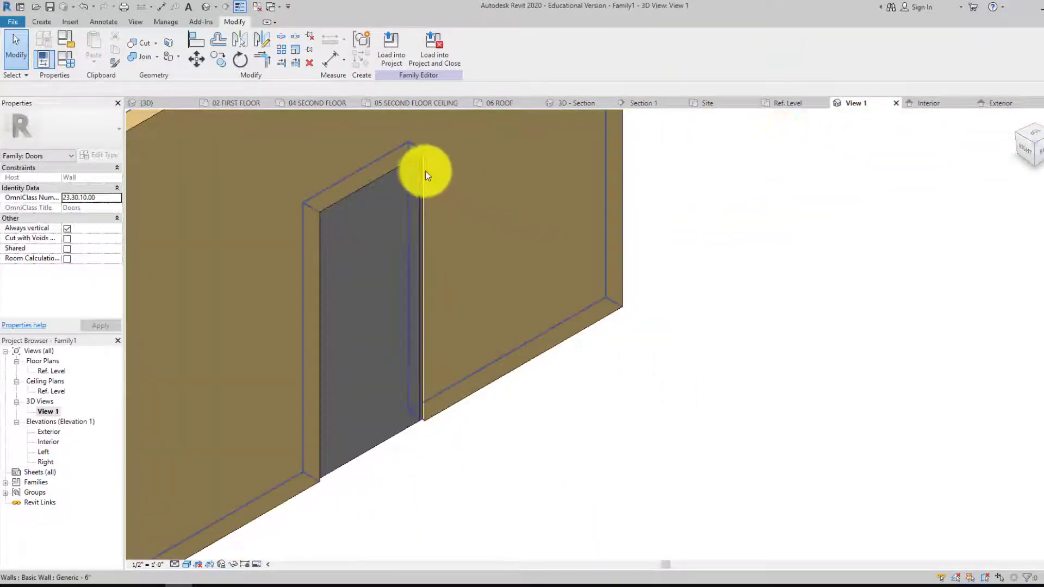
{"action": "left_click", "coordinate": [421, 172]}
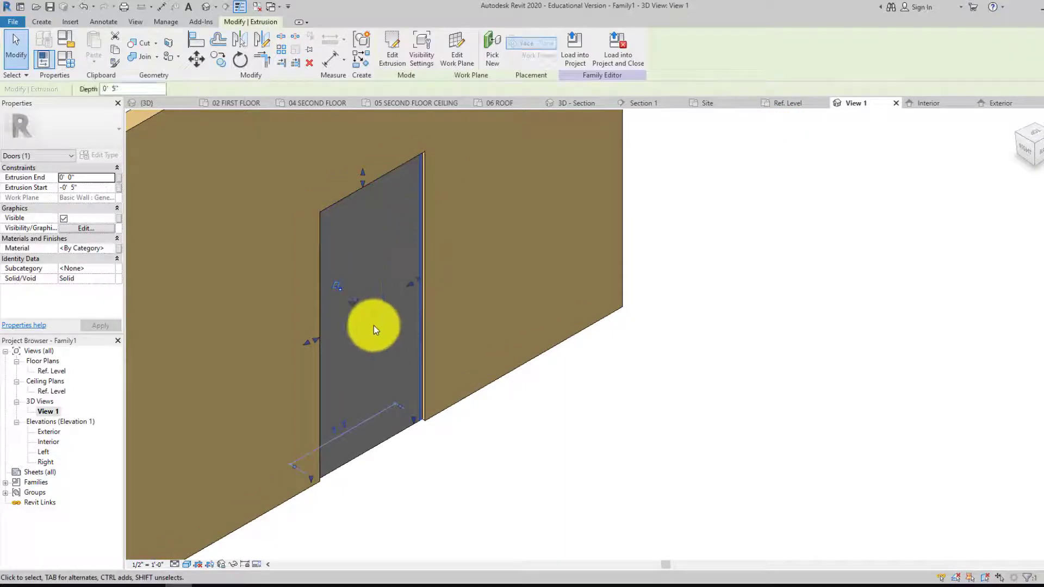
{"action": "left_click", "coordinate": [468, 407]}
{"action": "scroll", "coordinate": [418, 416], "scroll_direction": "up", "scroll_amount": 4}
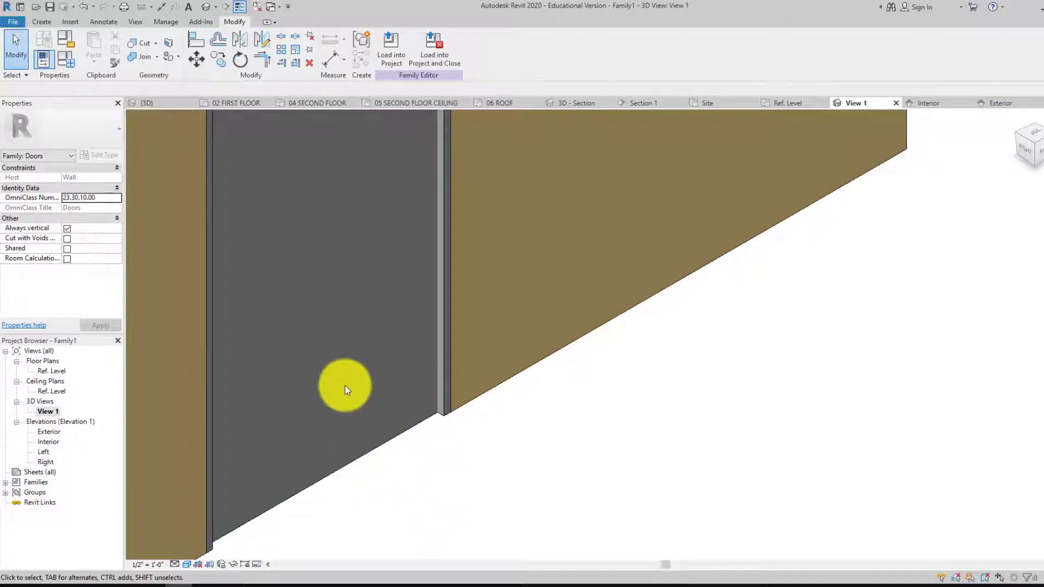
- Examine the door frame and recessed panel from both sides of the wall and straight from the front
{"action": "scroll", "coordinate": [348, 408], "scroll_direction": "down", "scroll_amount": 3}
{"action": "scroll", "coordinate": [528, 359], "scroll_direction": "down", "scroll_amount": 4}
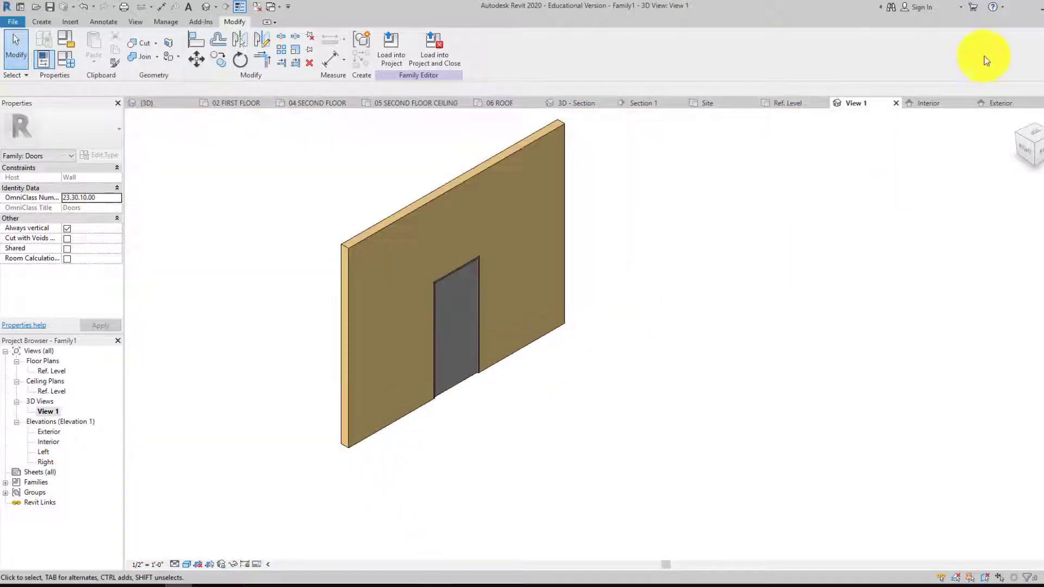
{"action": "left_click", "coordinate": [1016, 133]}
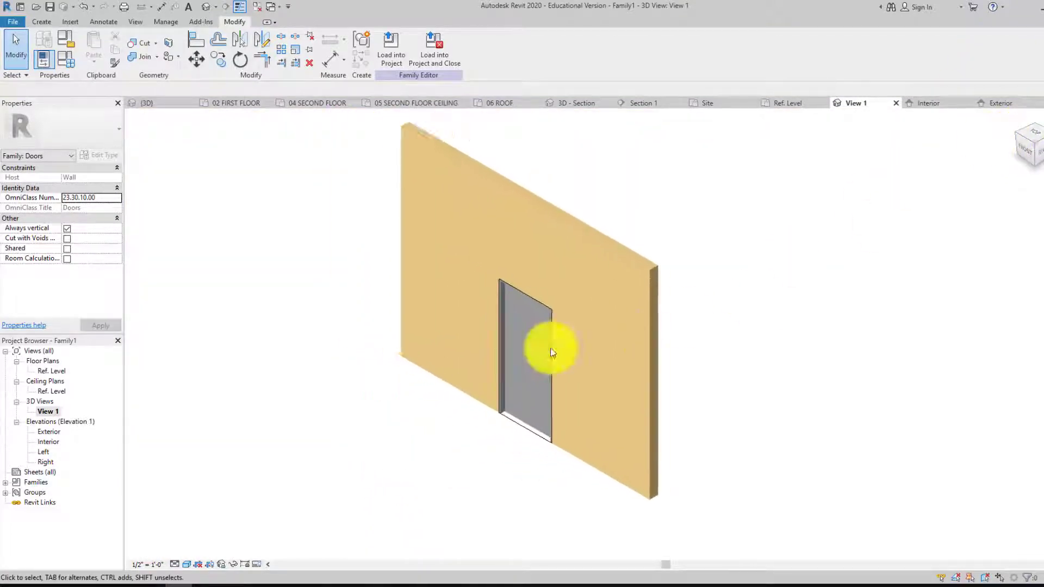
{"action": "scroll", "coordinate": [566, 380], "scroll_direction": "up", "scroll_amount": 3}
{"action": "middle_click_drag", "start_coordinate": [683, 272], "coordinate": [417, 226]}
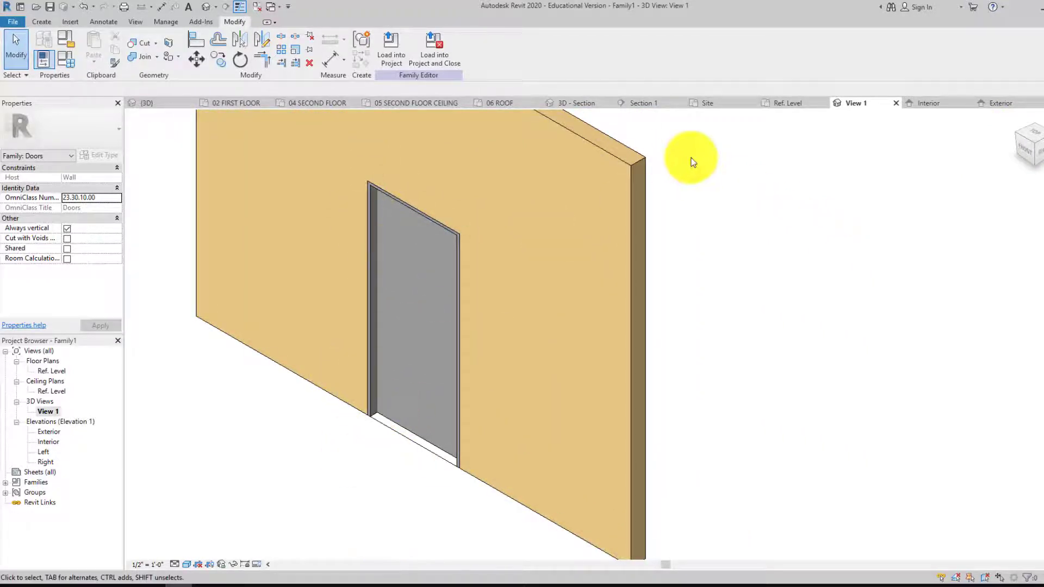
{"action": "left_click", "coordinate": [1031, 153]}
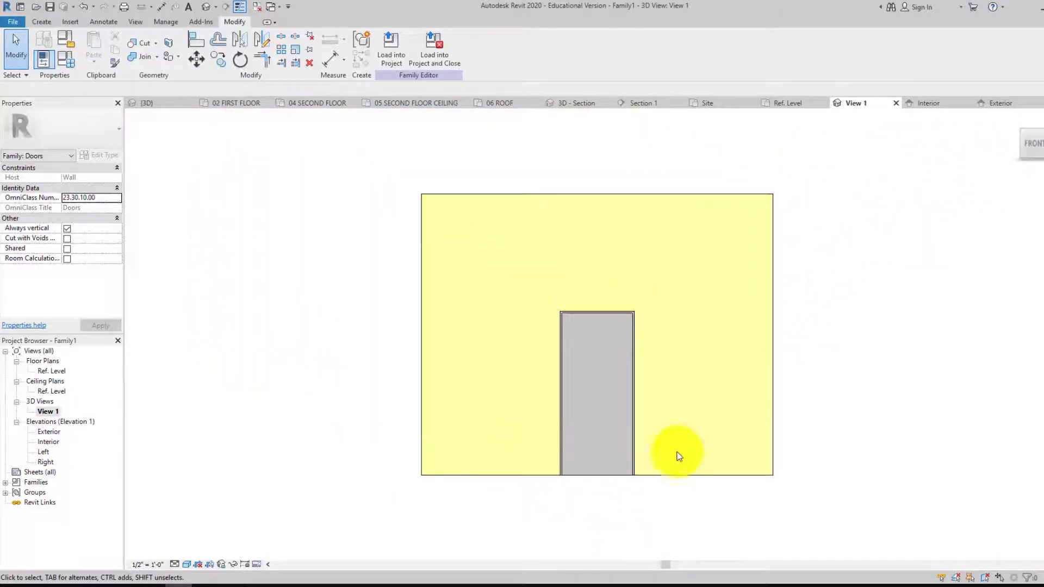
{"action": "scroll", "coordinate": [677, 452], "scroll_direction": "up", "scroll_amount": 3}
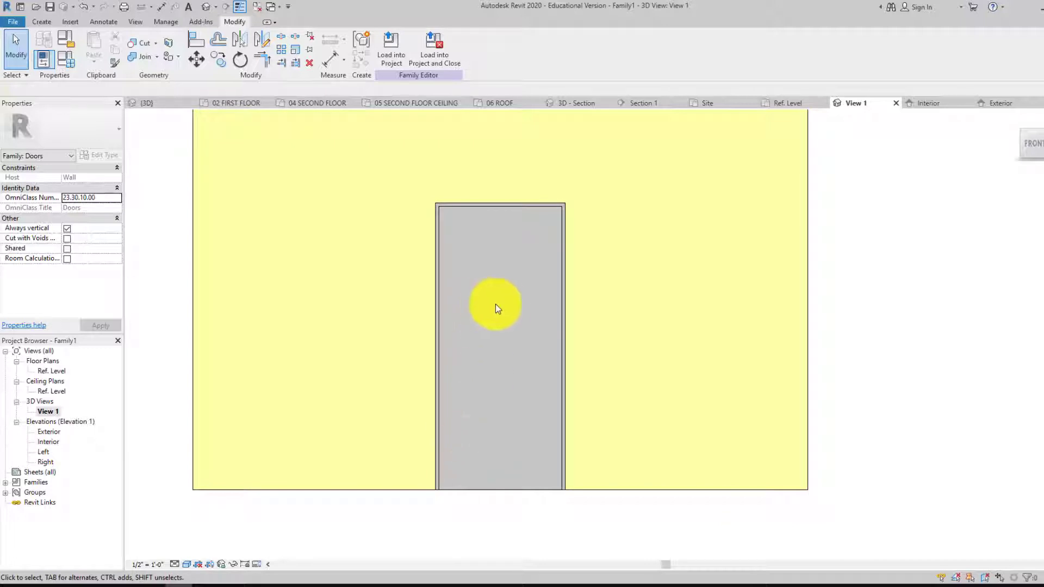
{"action": "left_click_drag", "start_coordinate": [1026, 144], "coordinate": [978, 163]}
{"action": "scroll", "coordinate": [577, 328], "scroll_direction": "up", "scroll_amount": 4}
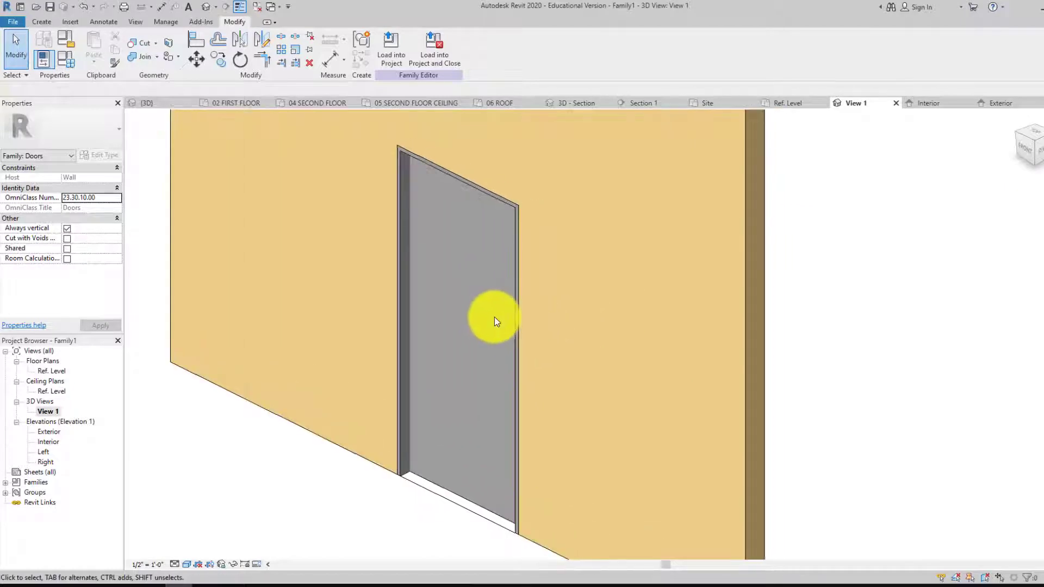
{"action": "middle_click_drag", "start_coordinate": [165, 214], "coordinate": [155, 206]}
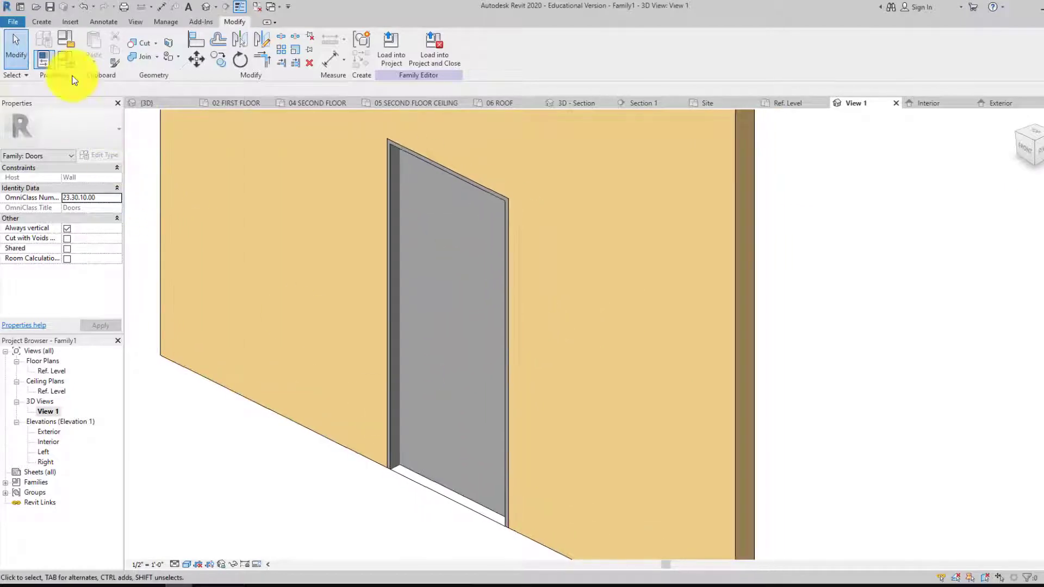
- Start a void extrusion and pick the door panel's face as its work plane
{"action": "left_click", "coordinate": [44, 22]}
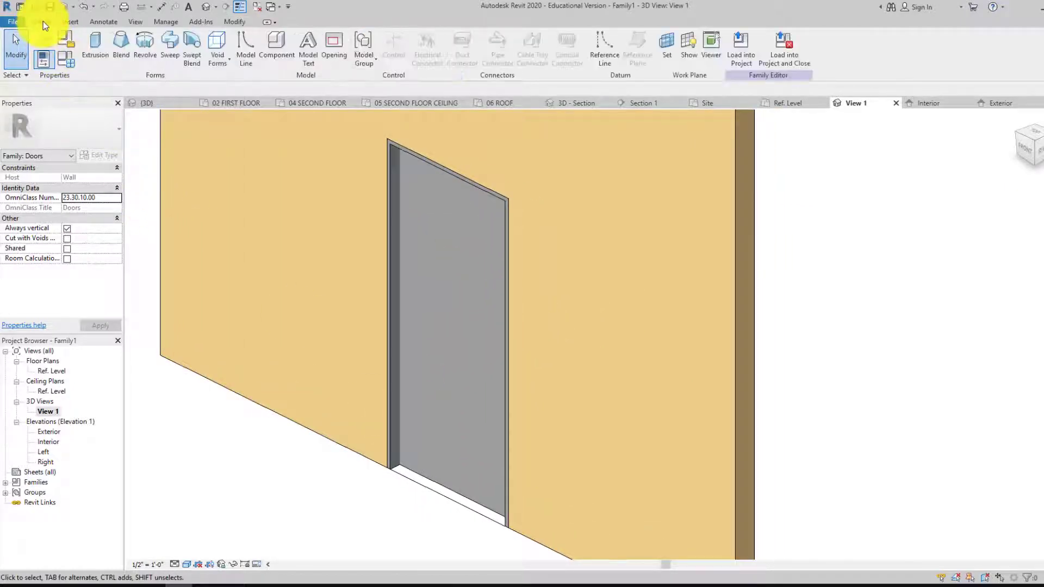
{"action": "left_click", "coordinate": [214, 44]}
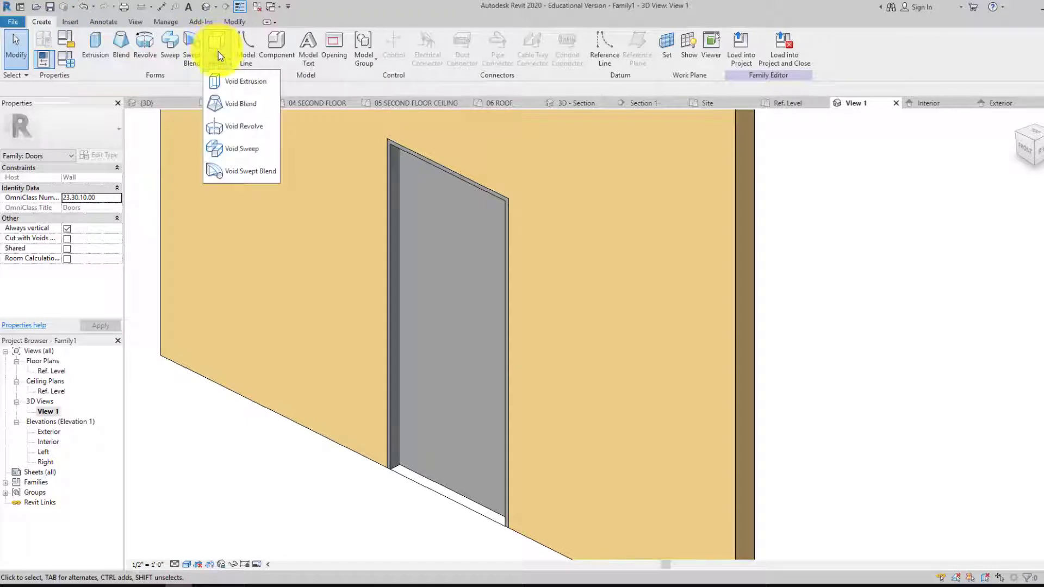
{"action": "left_click", "coordinate": [229, 85]}
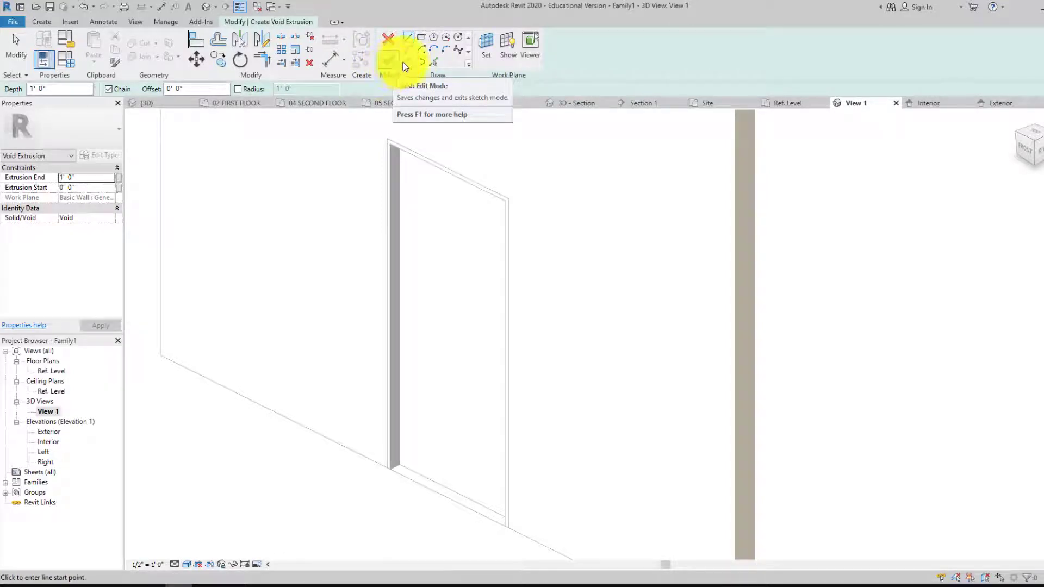
{"action": "left_click", "coordinate": [486, 44]}
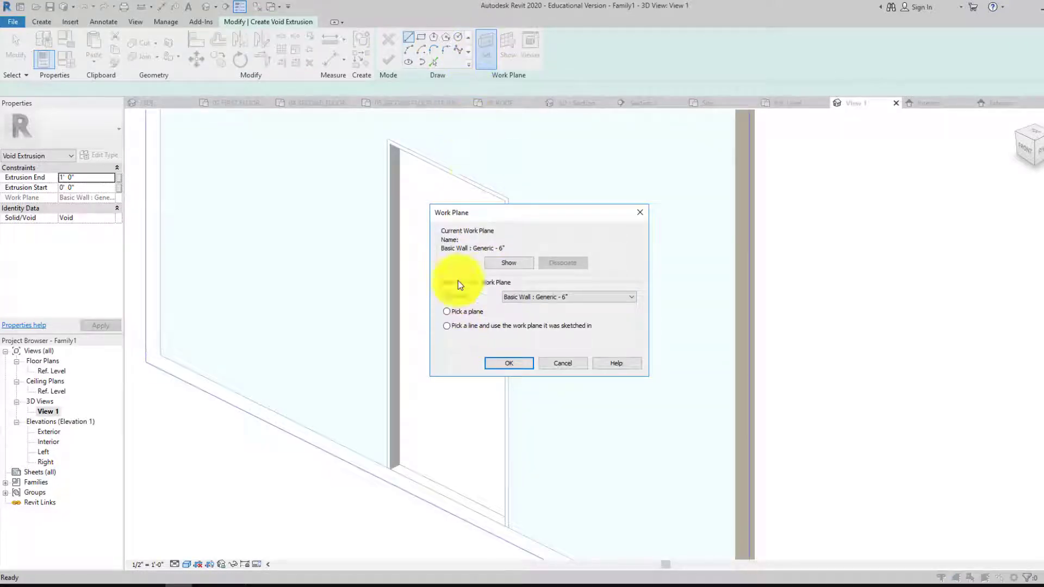
{"action": "left_click", "coordinate": [449, 313]}
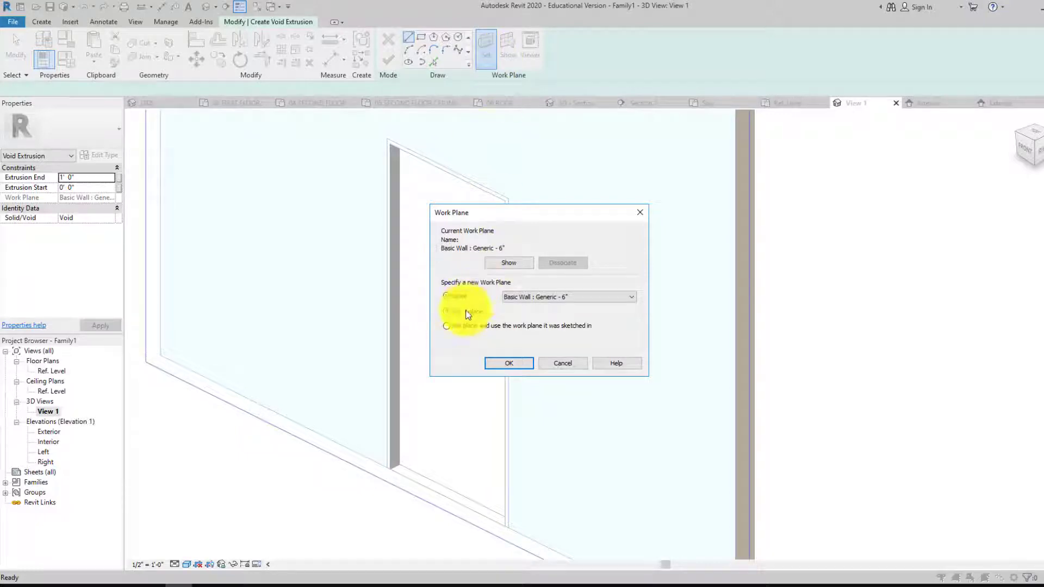
{"action": "left_click", "coordinate": [499, 364]}
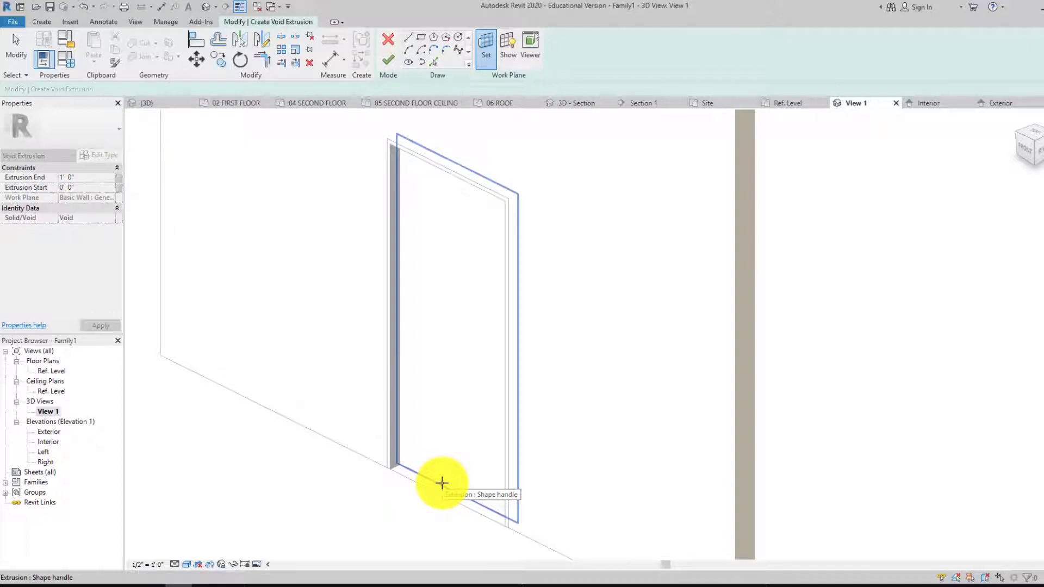
{"action": "left_click", "coordinate": [441, 483]}
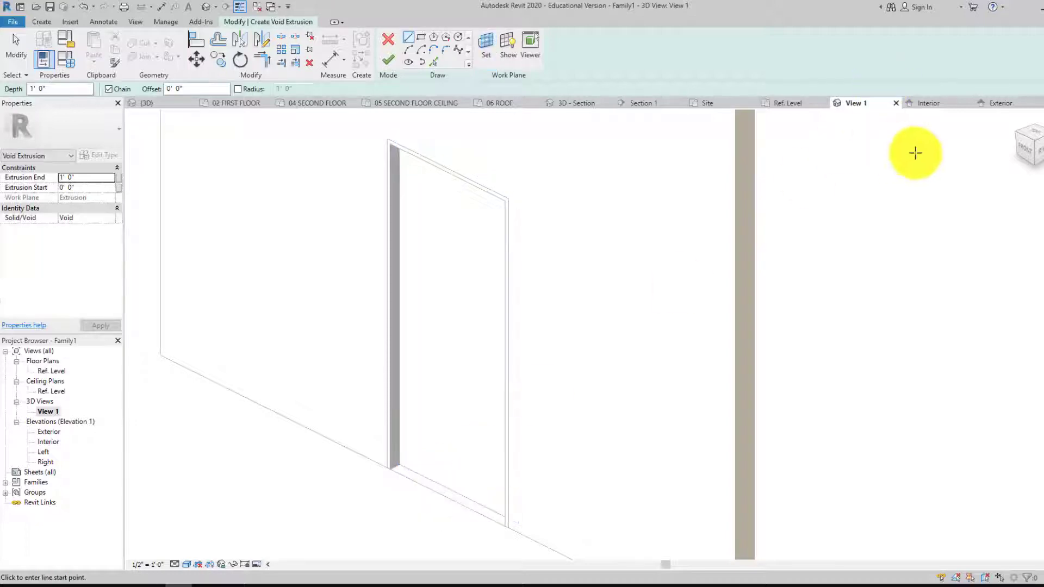
- Sketch the void's two side lines and top line by picking the panel's edges with a 0' 6" inward offset
{"action": "left_click", "coordinate": [1027, 157]}
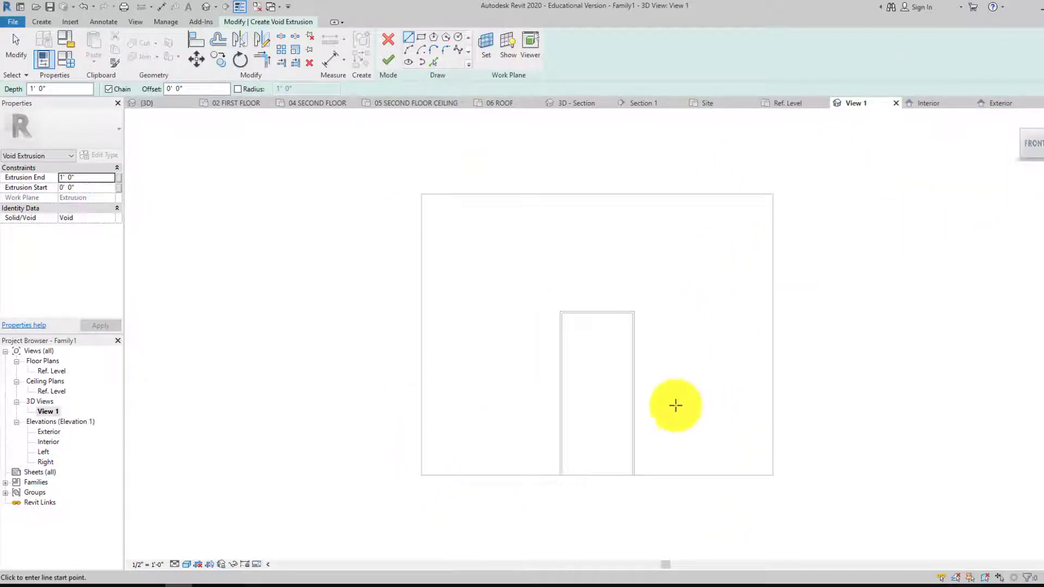
{"action": "scroll", "coordinate": [676, 405], "scroll_direction": "up", "scroll_amount": 5}
{"action": "scroll", "coordinate": [543, 398], "scroll_direction": "down", "scroll_amount": 2}
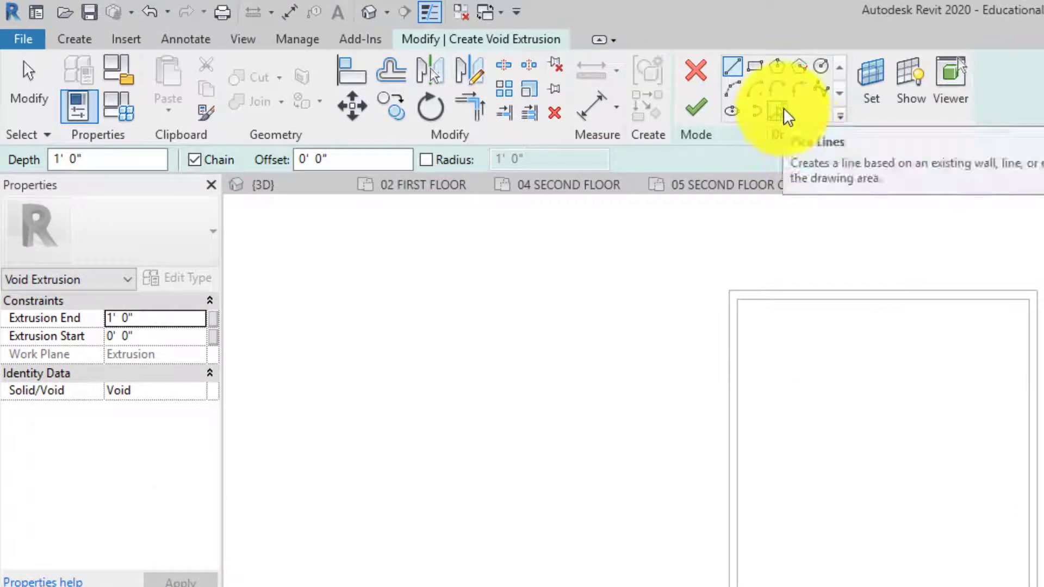
{"action": "left_click", "coordinate": [783, 109]}
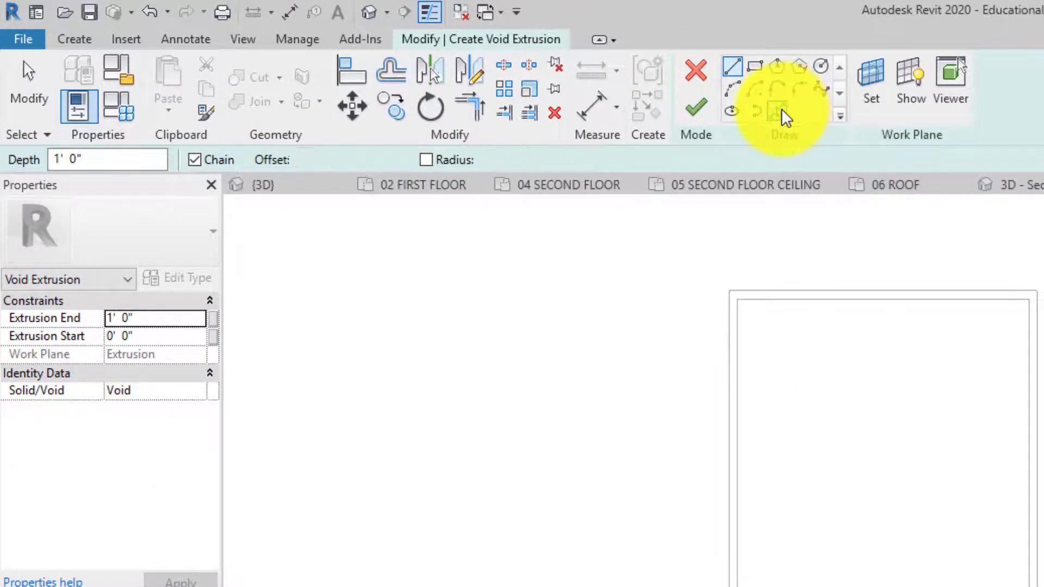
{"action": "left_click", "coordinate": [261, 160]}
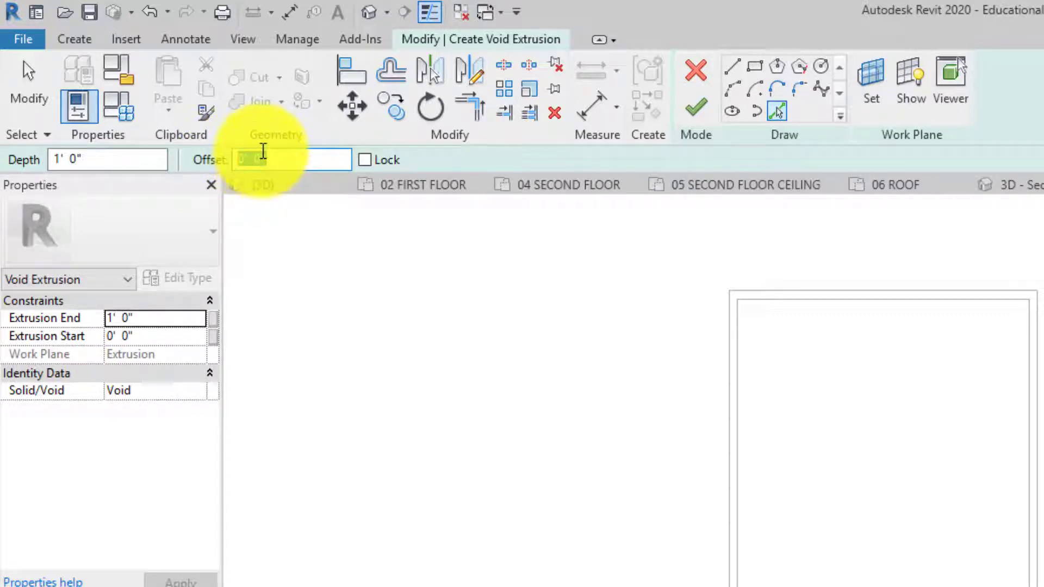
{"action": "type", "text": "6"}
{"action": "key", "text": "Return"}
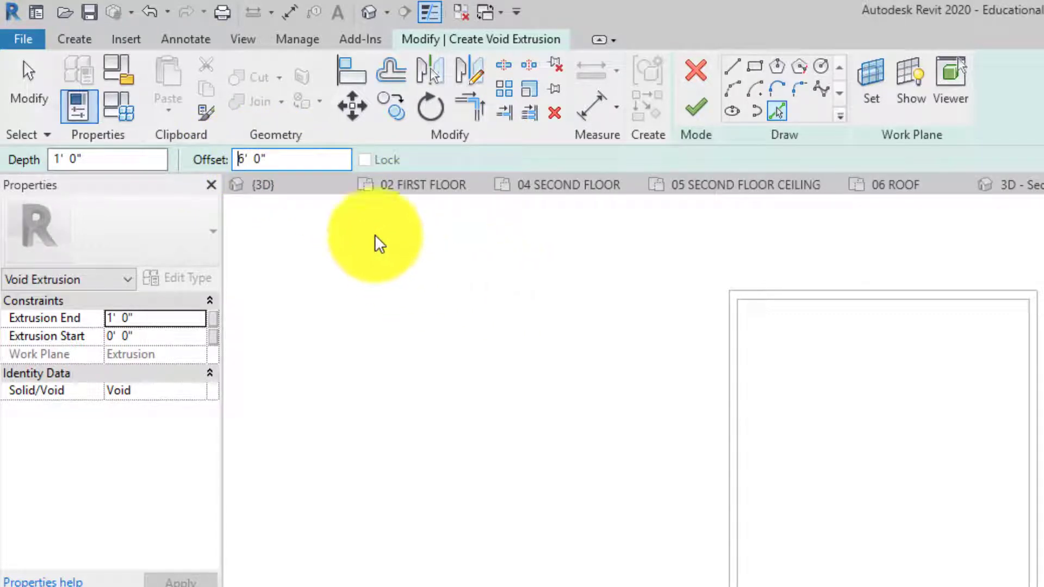
{"action": "left_click", "coordinate": [287, 157]}
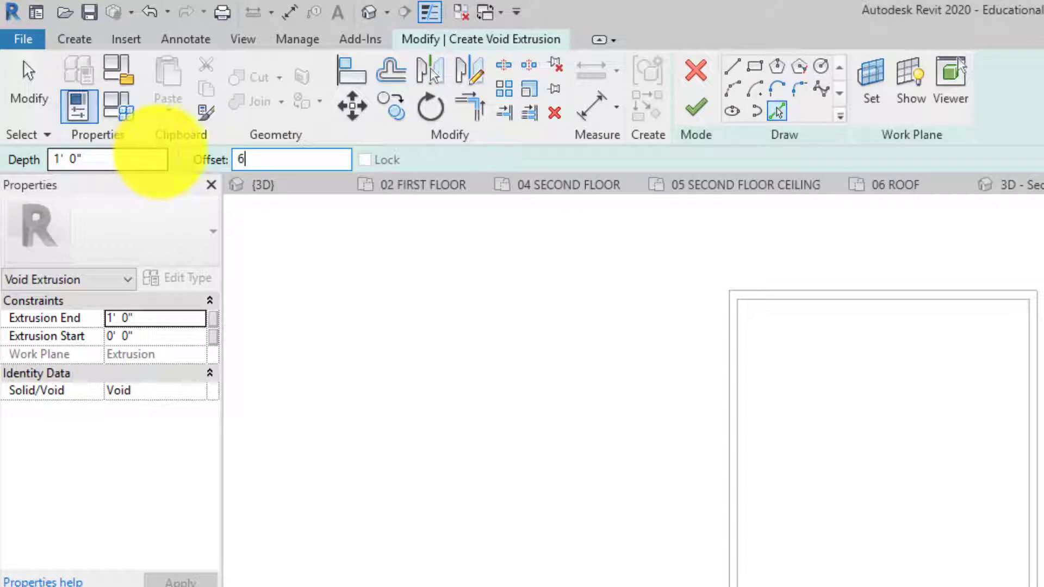
{"action": "type", "text": "6"}
{"action": "key", "text": "Return"}
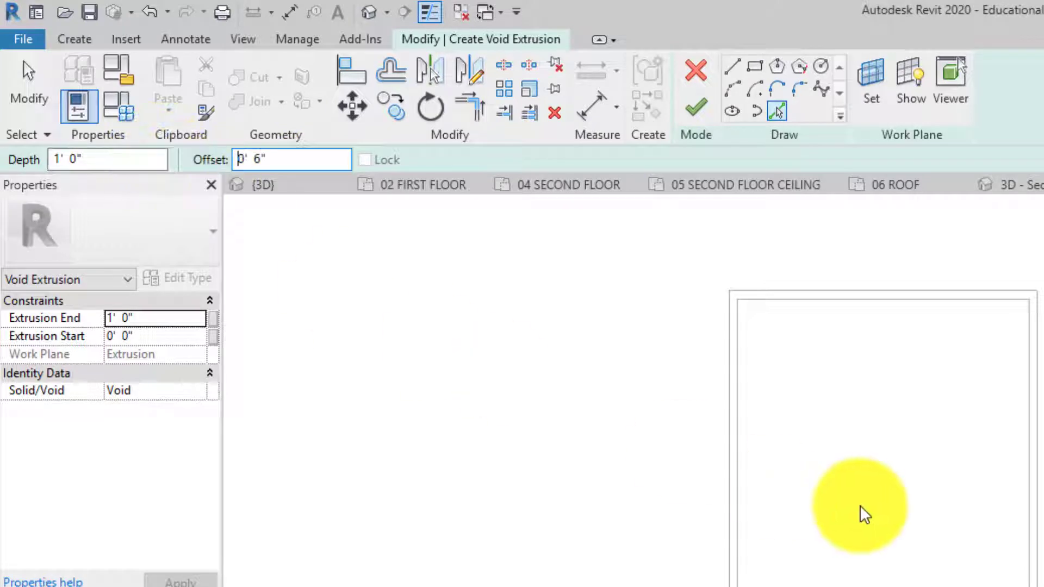
{"action": "left_click", "coordinate": [743, 528]}
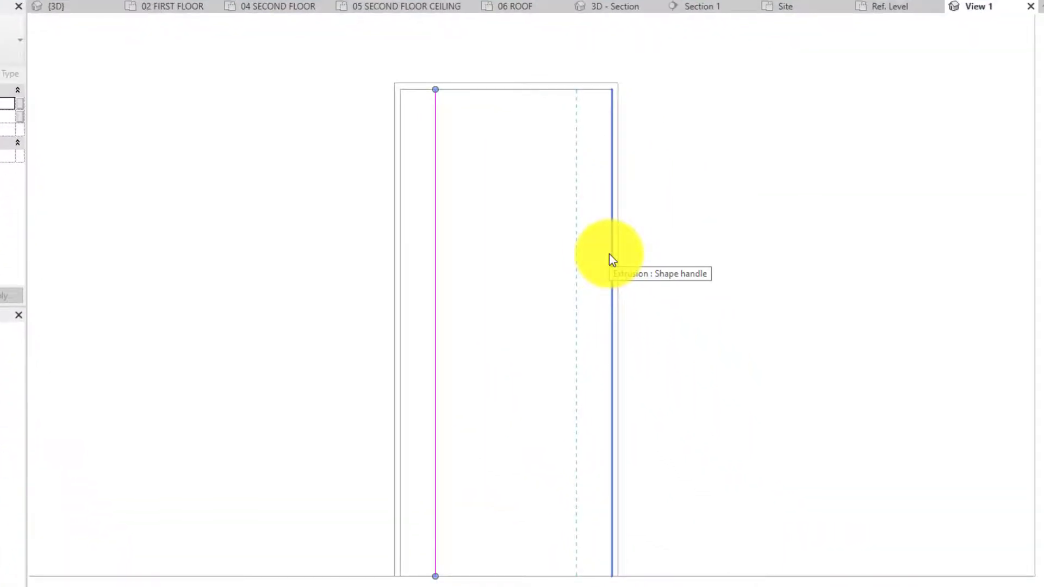
{"action": "left_click", "coordinate": [609, 254]}
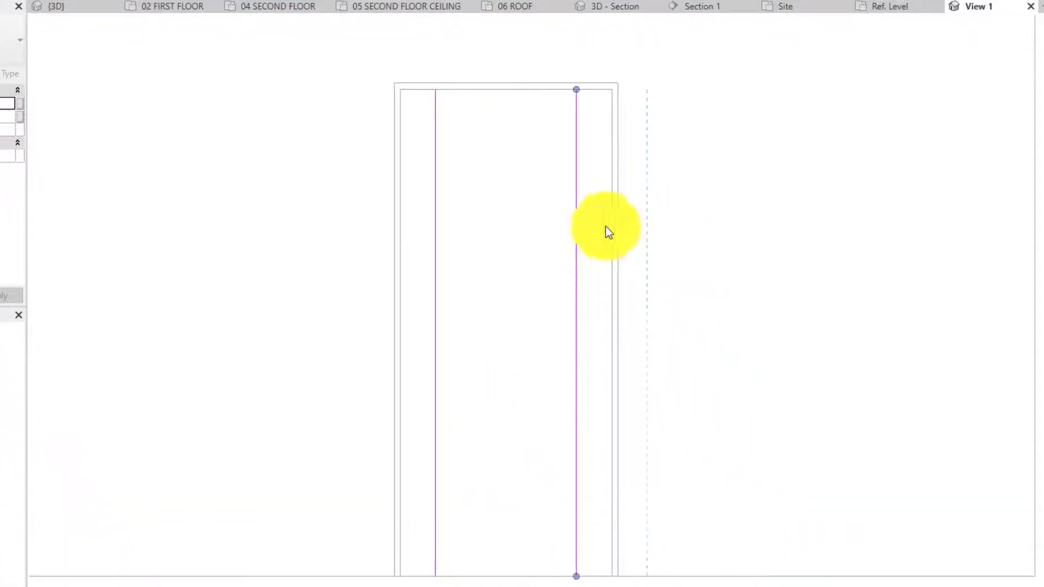
{"action": "left_click", "coordinate": [529, 94]}
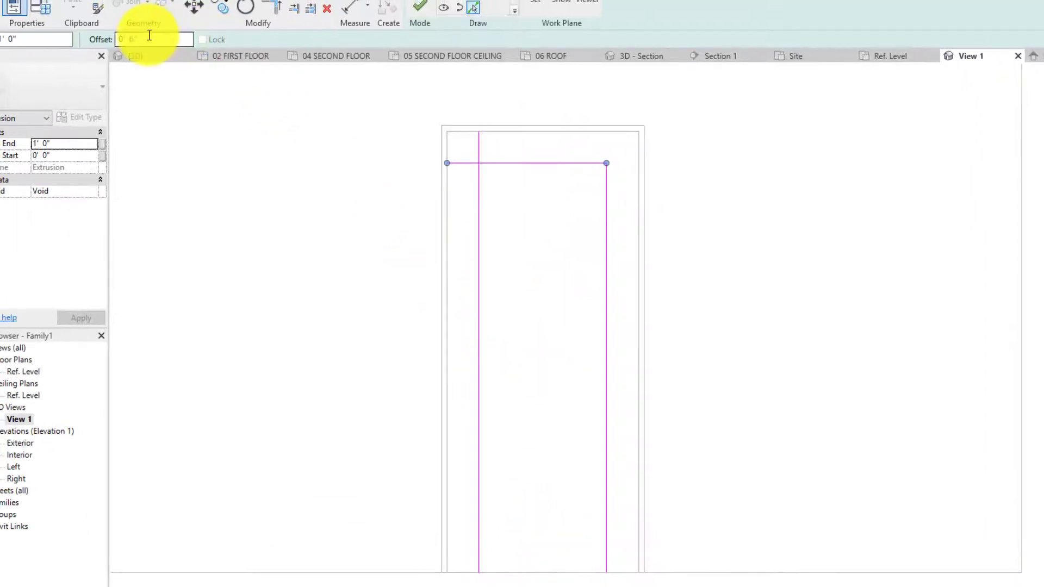
- Add the void sketch's bottom line by picking the panel's bottom edge with an upward offset of 12"
{"action": "left_click_drag", "start_coordinate": [149, 35], "coordinate": [96, 36]}
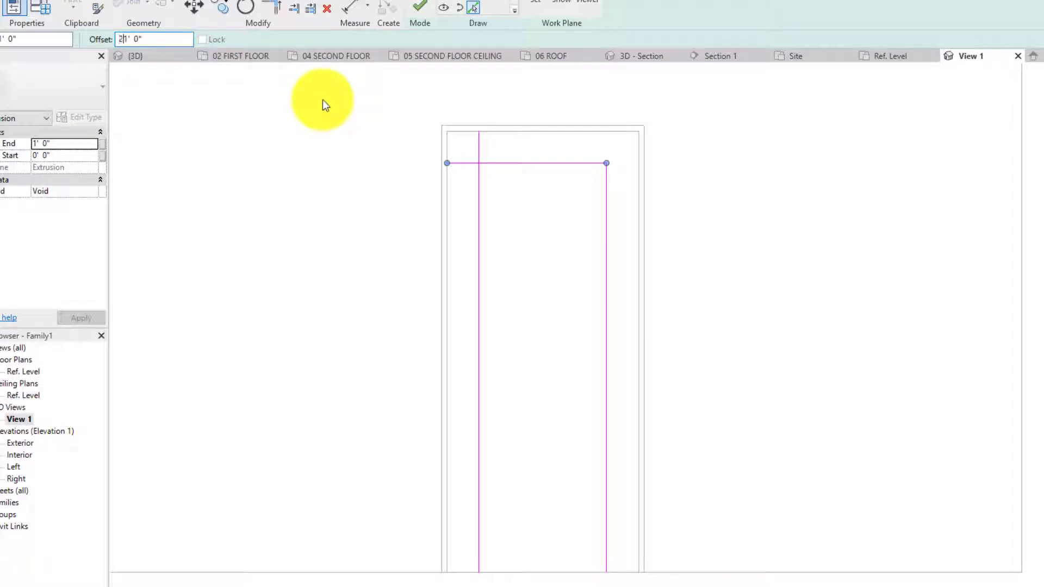
{"action": "left_click_drag", "start_coordinate": [145, 37], "coordinate": [38, 38]}
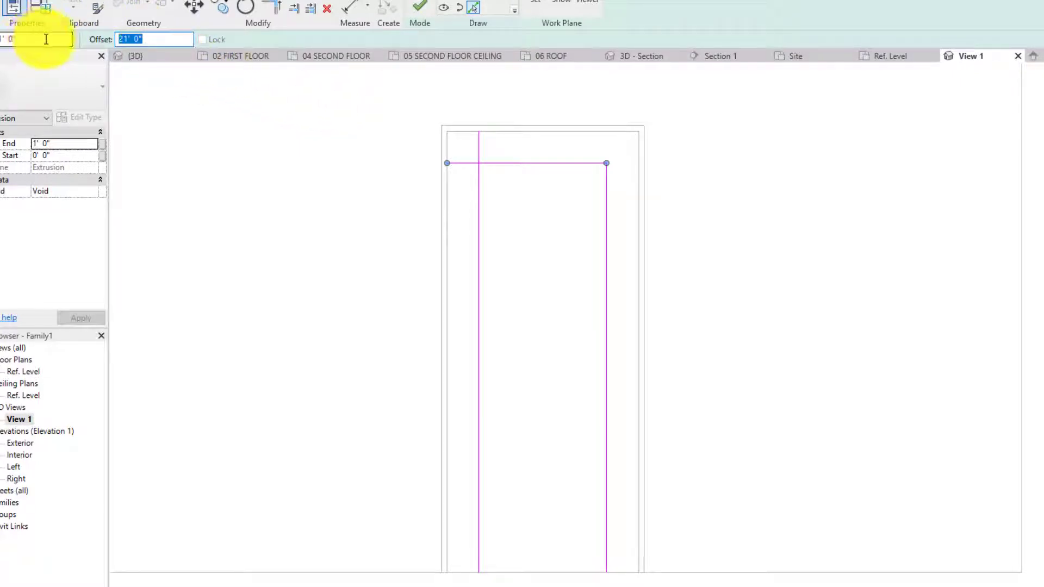
{"action": "type", "text": "12\""}
{"action": "key", "text": "Return"}
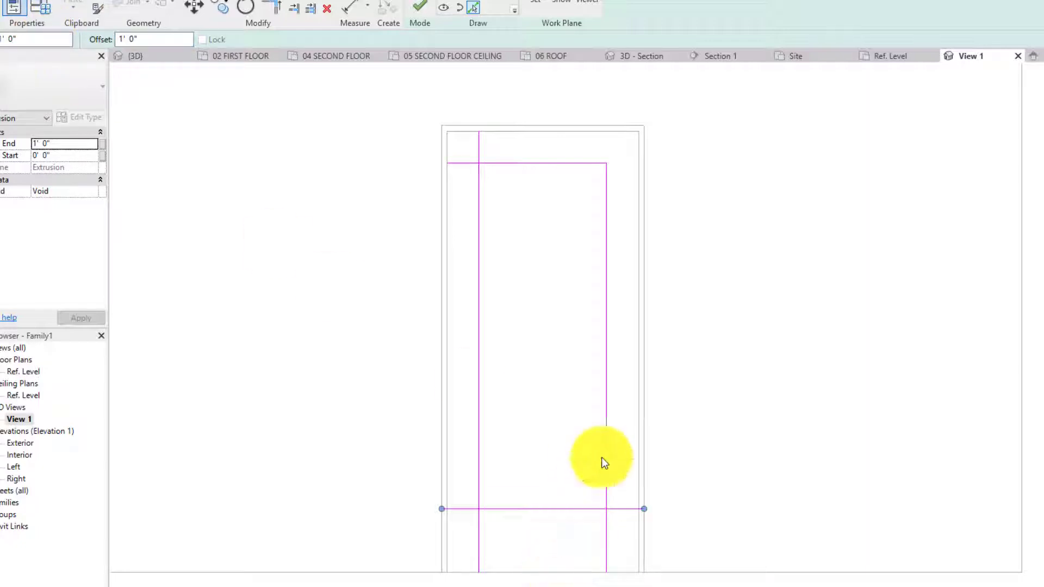
{"action": "key", "text": "Escape"}
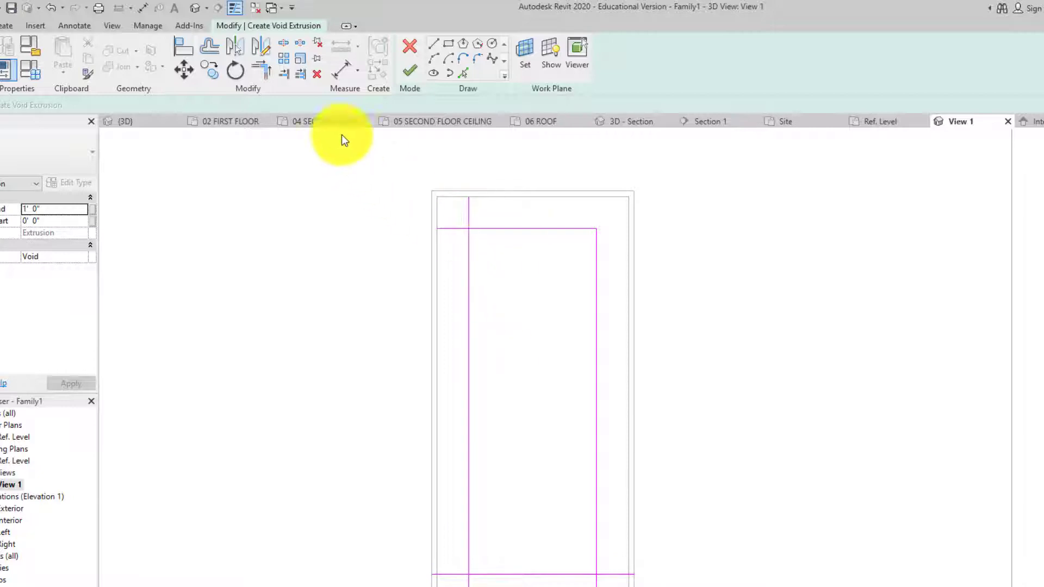
- Trim the overlapping void sketch lines to corners so they form a closed rectangle on the door panel
{"action": "left_click", "coordinate": [265, 70]}
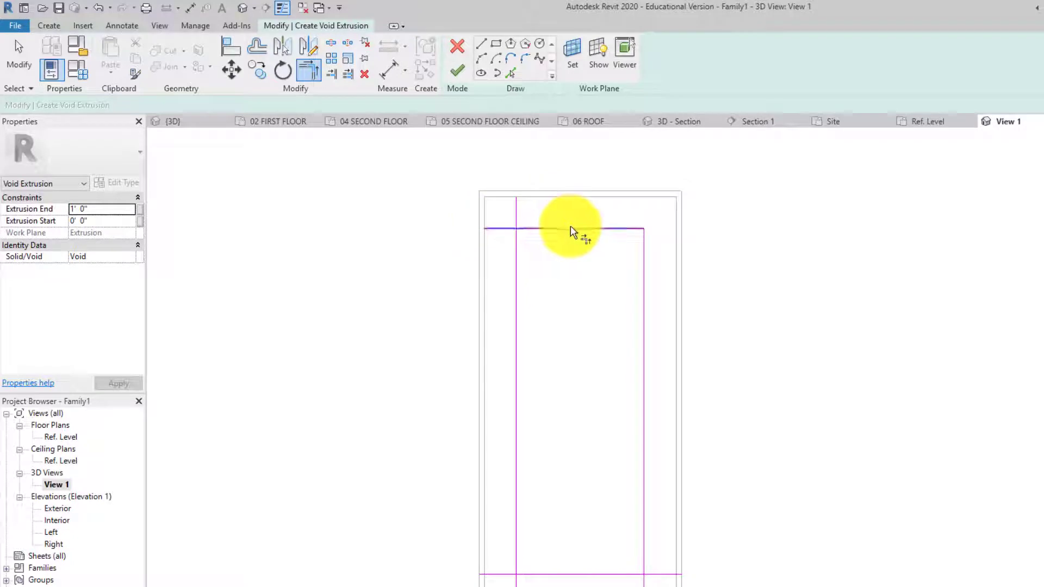
{"action": "left_click", "coordinate": [521, 247]}
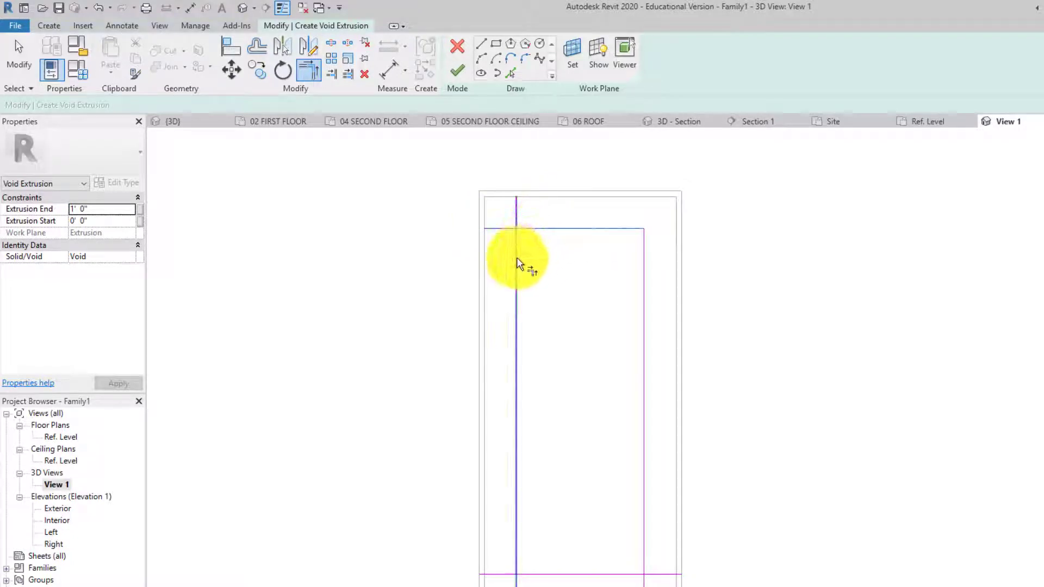
{"action": "left_click", "coordinate": [516, 259]}
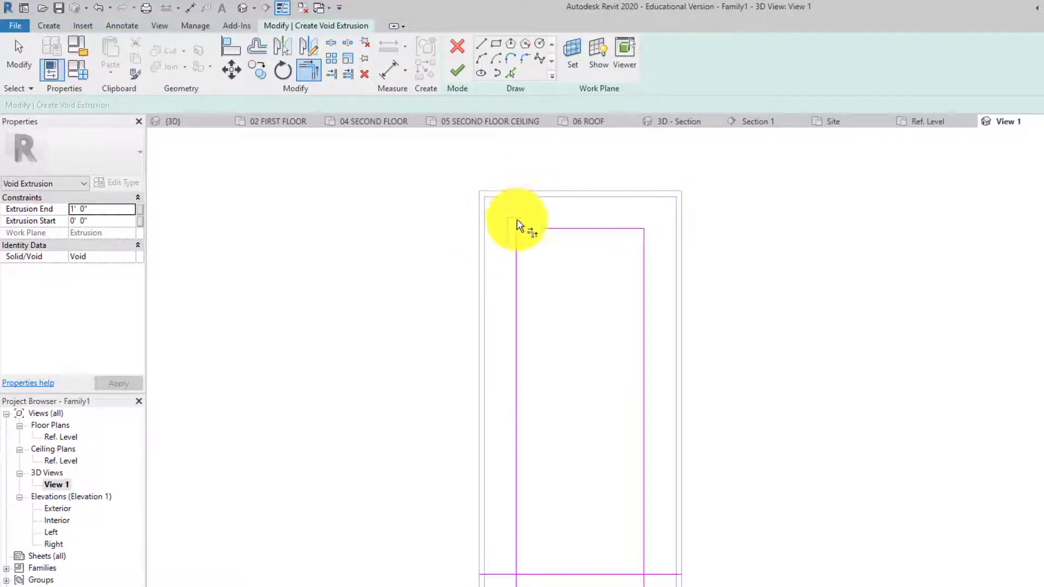
{"action": "left_click", "coordinate": [519, 547]}
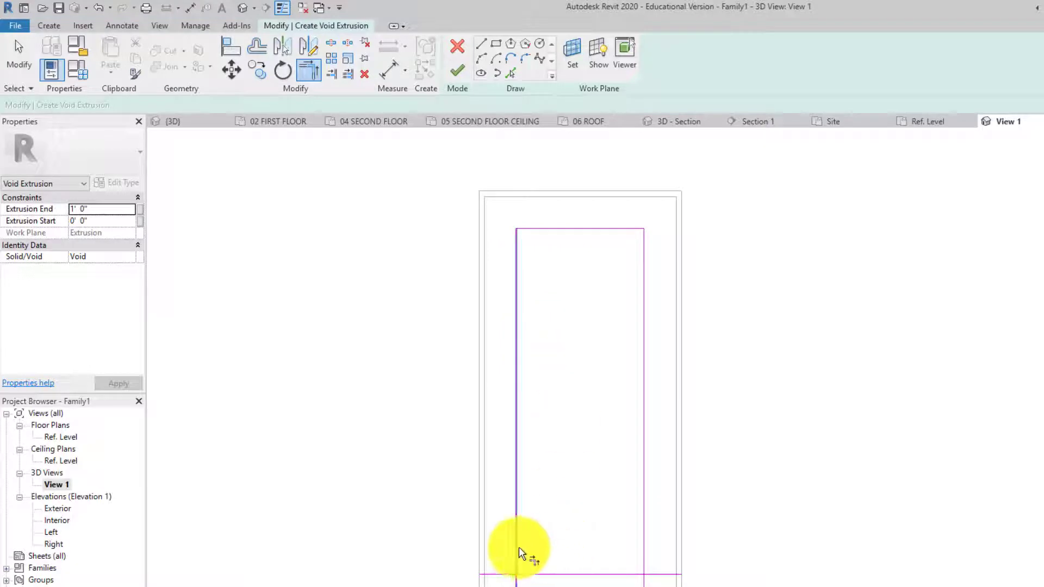
{"action": "left_click", "coordinate": [544, 574]}
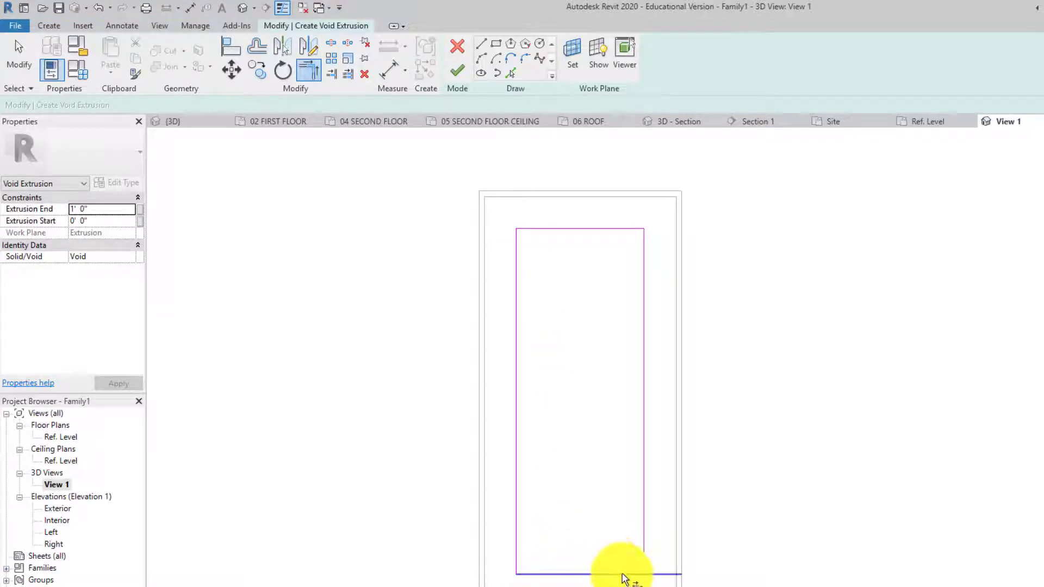
{"action": "left_click", "coordinate": [647, 556]}
{"action": "left_click", "coordinate": [620, 575]}
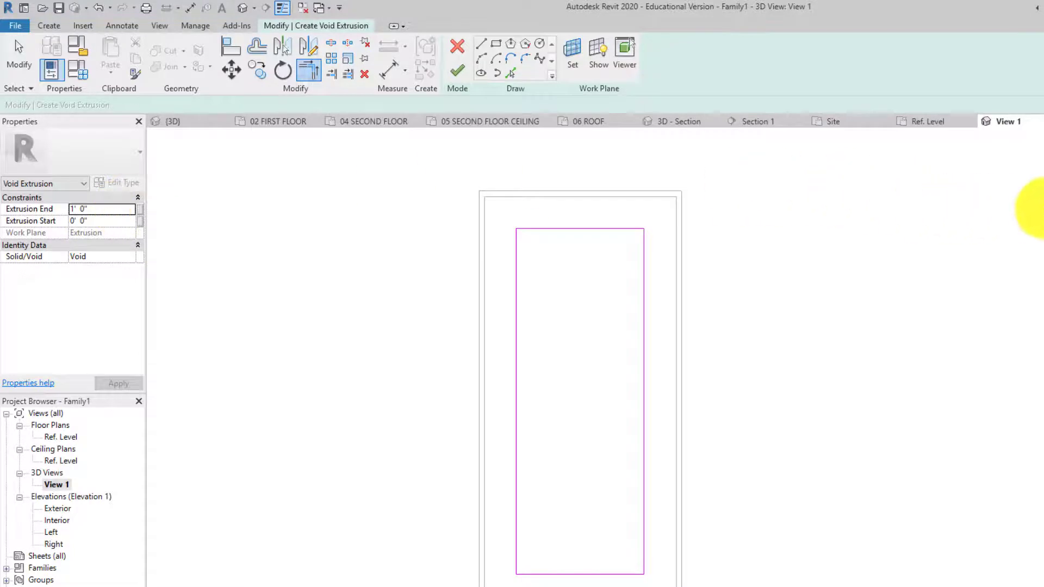
{"action": "middle_click_drag", "start_coordinate": [1043, 207], "coordinate": [1033, 218], "text": "shift"}
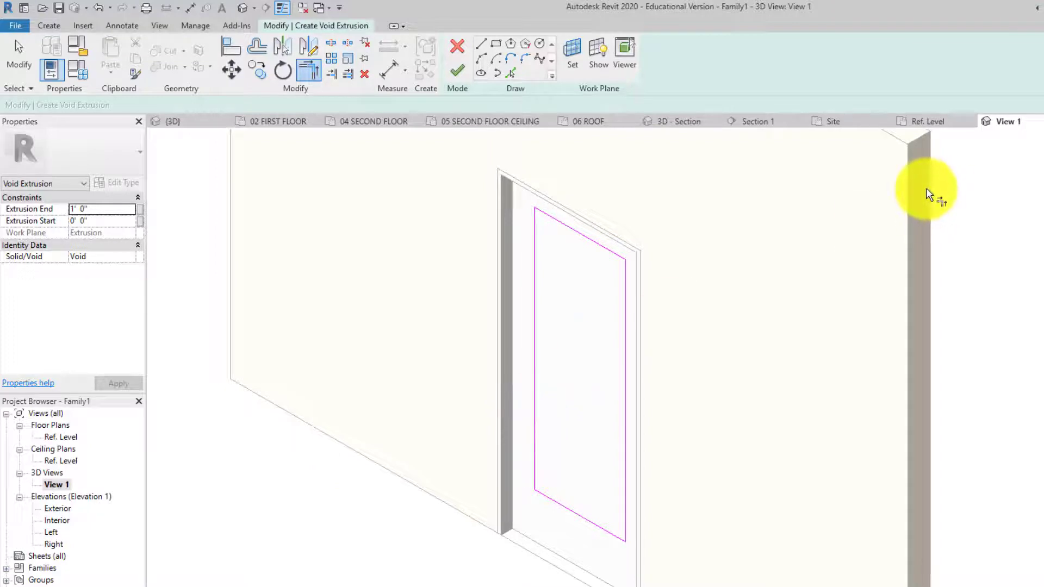
- Finish the void extrusion to cut the rectangular opening in the door panel, and view the door from the front
{"action": "left_click", "coordinate": [454, 74]}
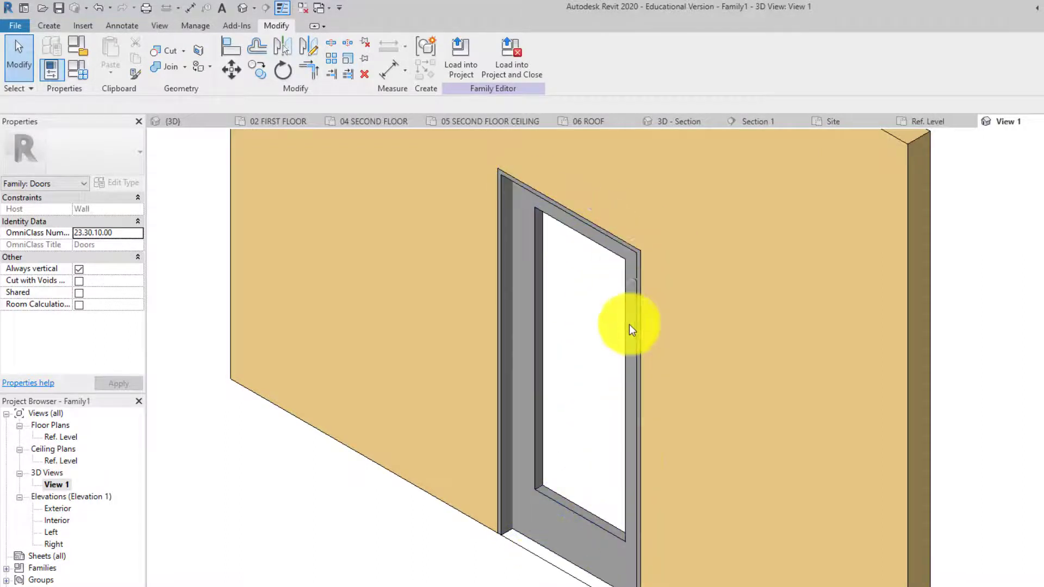
{"action": "middle_click_drag", "start_coordinate": [535, 584], "coordinate": [482, 586]}
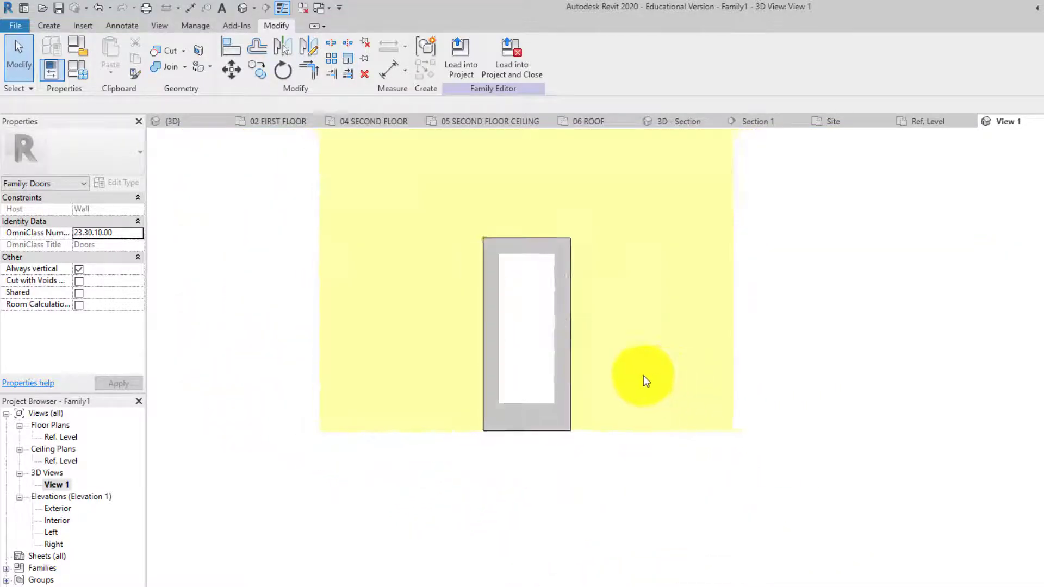
{"action": "scroll", "coordinate": [645, 379], "scroll_direction": "up", "scroll_amount": 5}
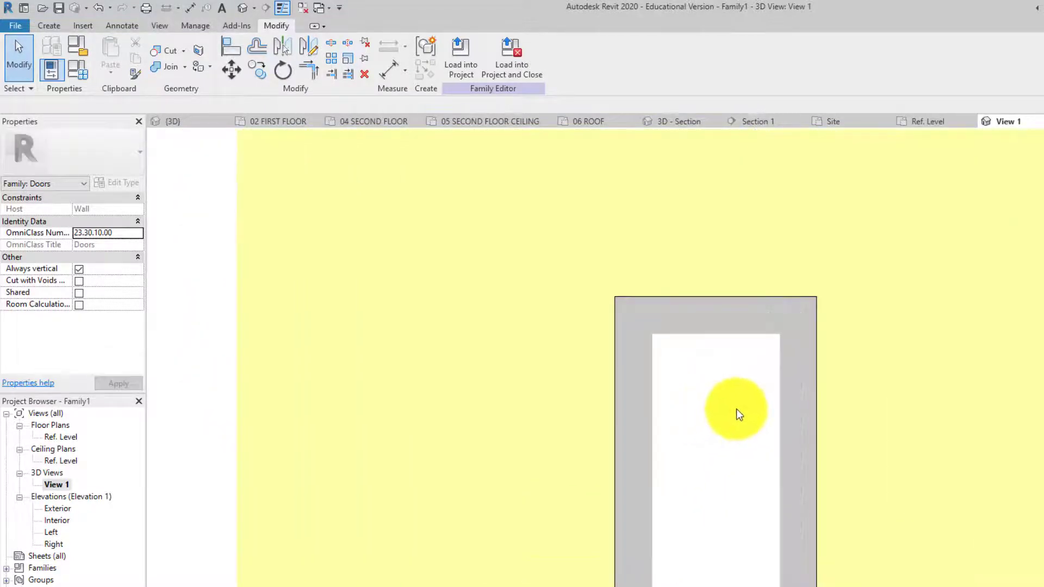
{"action": "middle_click_drag", "start_coordinate": [560, 322], "coordinate": [498, 279]}
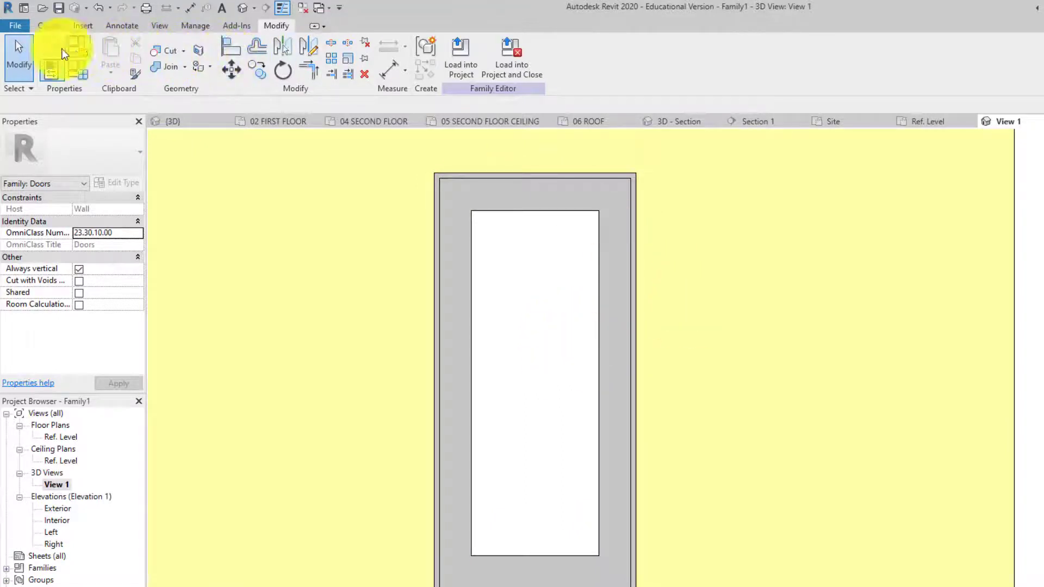
- Start a solid extrusion and sketch a vertical line about 5' 5" long between the midpoints of the panel opening's top and bottom edges
{"action": "left_click", "coordinate": [52, 25]}
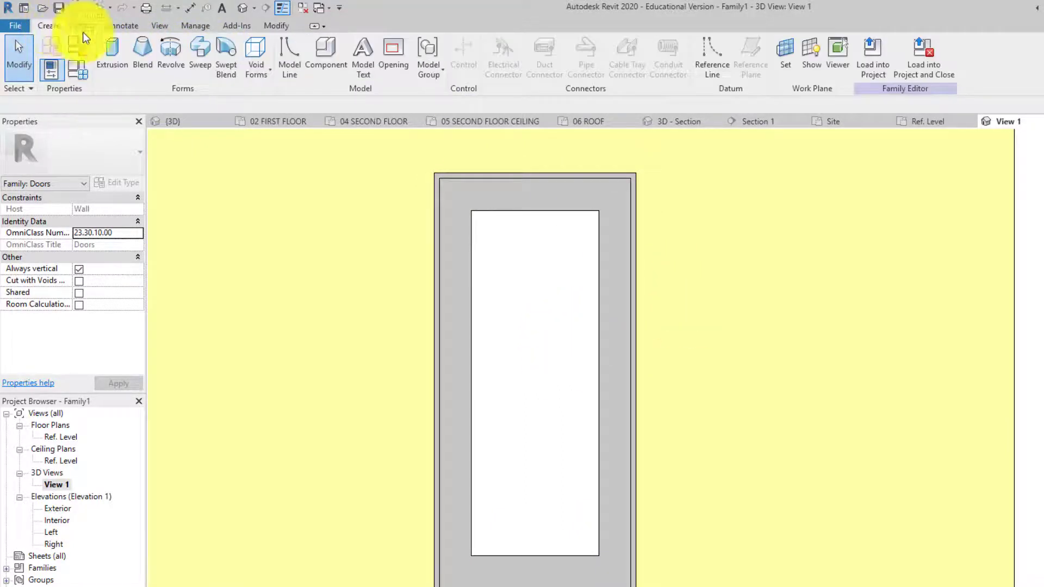
{"action": "left_click", "coordinate": [107, 45]}
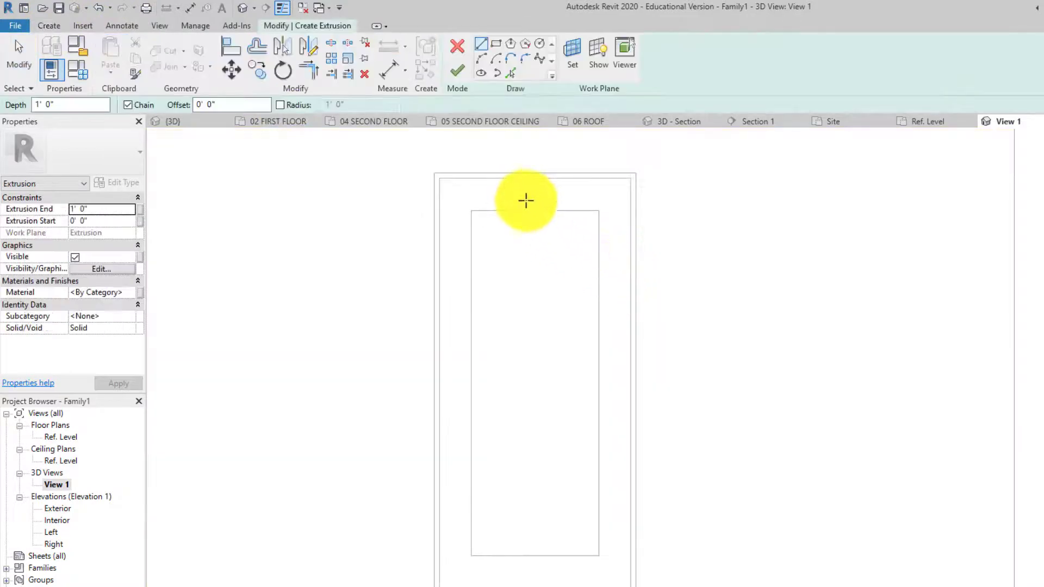
{"action": "scroll", "coordinate": [513, 303], "scroll_direction": "down", "scroll_amount": 3}
{"action": "mouse_move", "coordinate": [527, 312]}
{"action": "middle_mouse_down"}
{"action": "mouse_move", "coordinate": [513, 303]}
{"action": "mouse_move", "coordinate": [500, 375]}
{"action": "middle_mouse_up"}
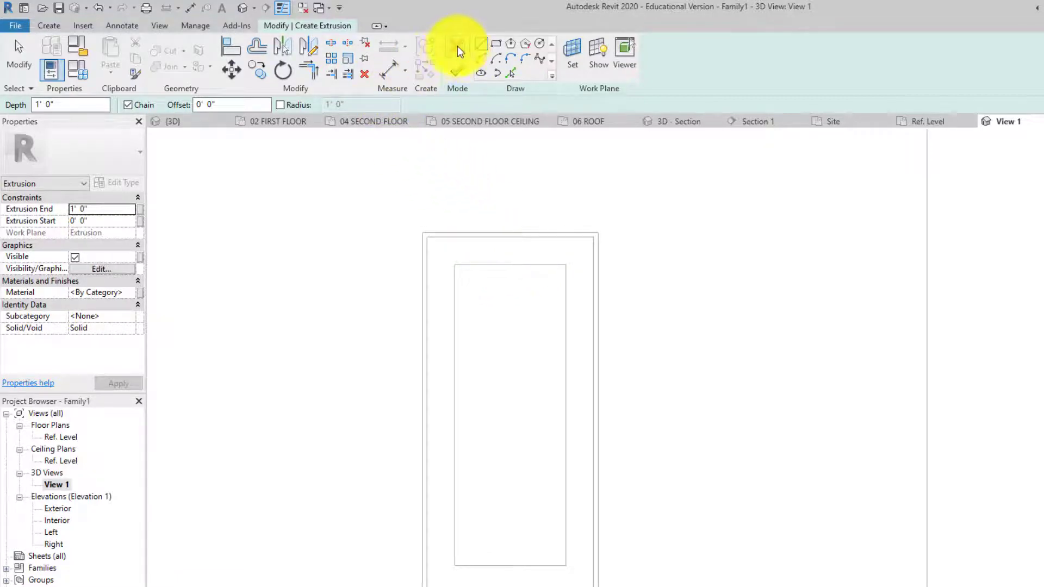
{"action": "left_click", "coordinate": [124, 30]}
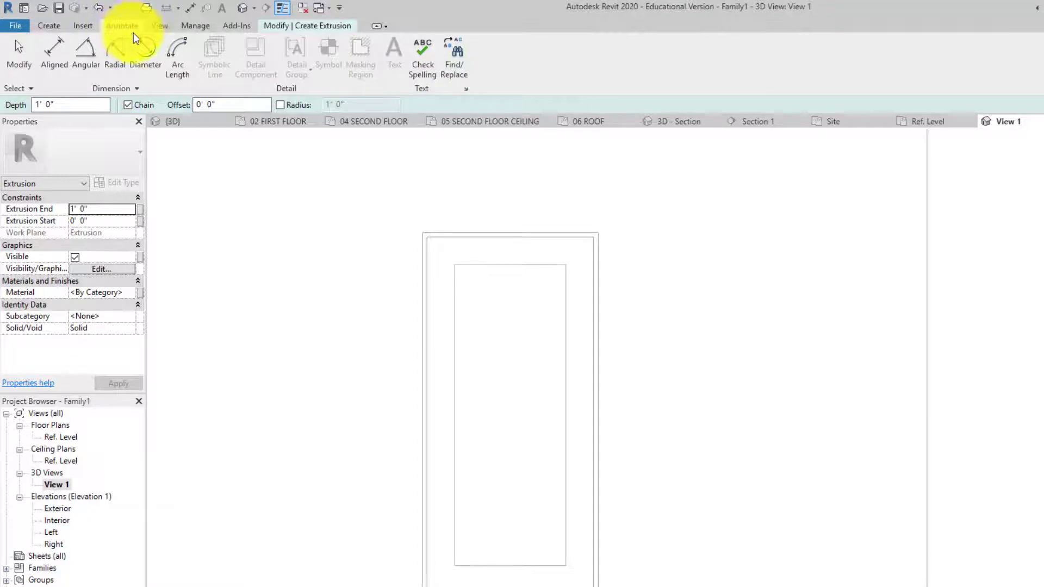
{"action": "left_click", "coordinate": [51, 27]}
{"action": "left_click", "coordinate": [309, 26]}
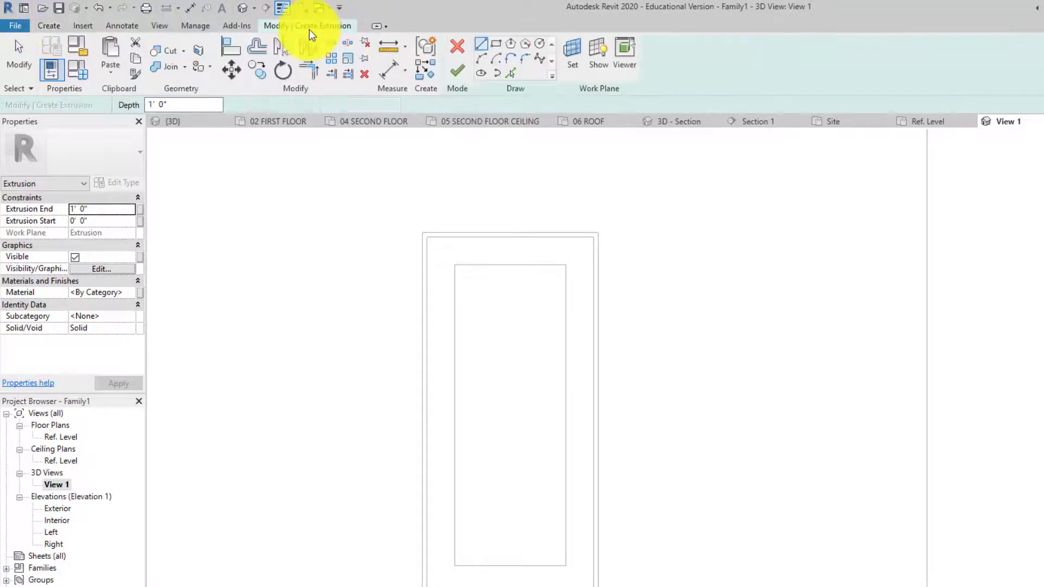
{"action": "left_click", "coordinate": [508, 265]}
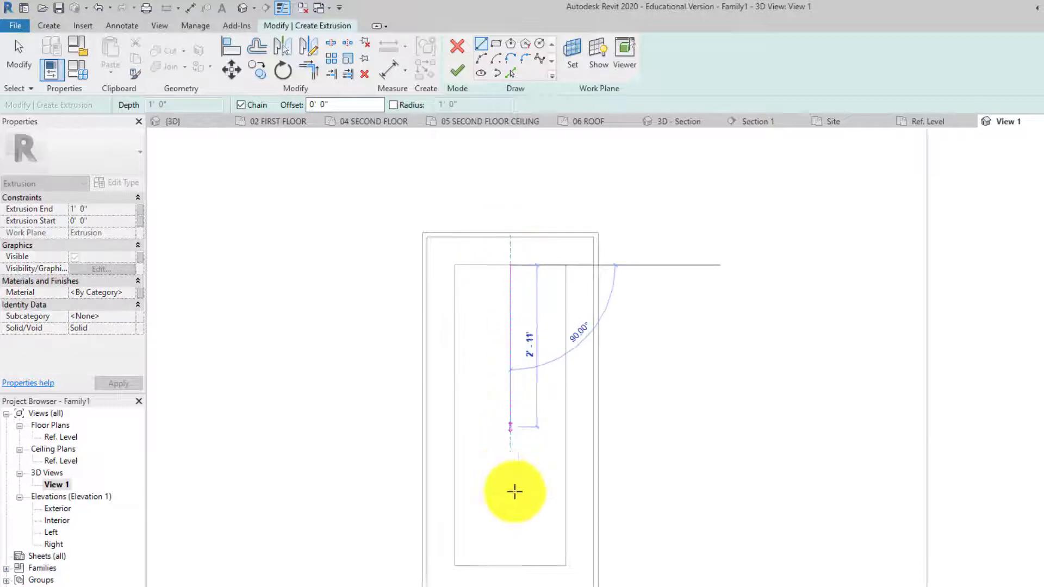
{"action": "left_click", "coordinate": [511, 564]}
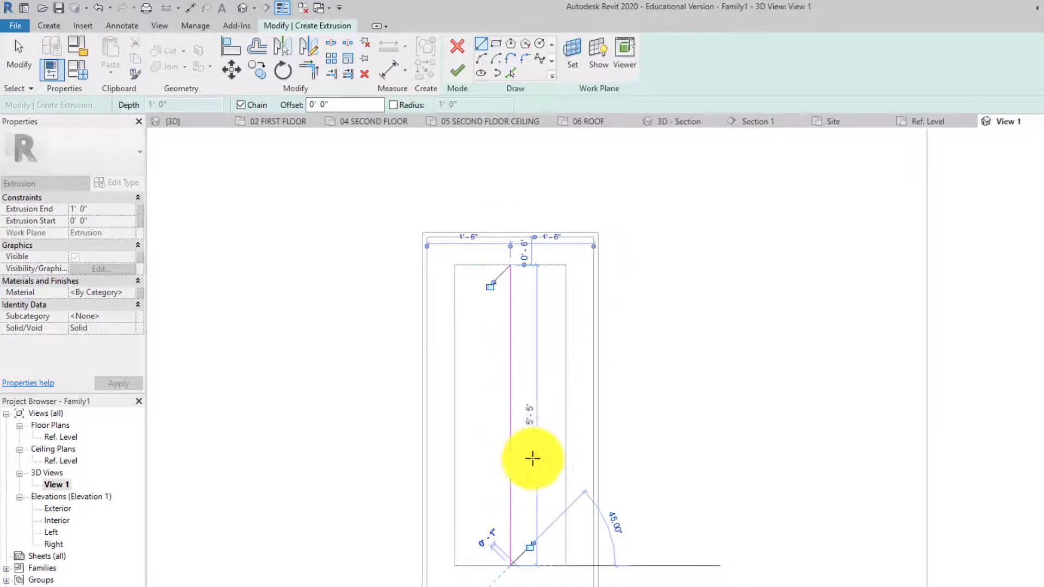
{"action": "key", "text": "Escape"}
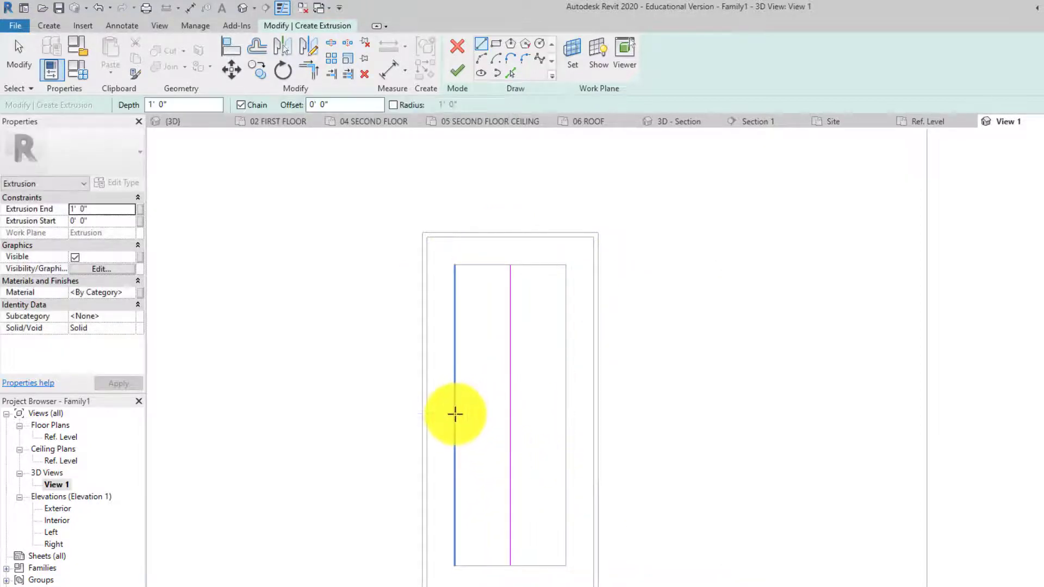
- Sketch a horizontal line across the panel opening between the midpoints of its two side edges
{"action": "left_click", "coordinate": [455, 414]}
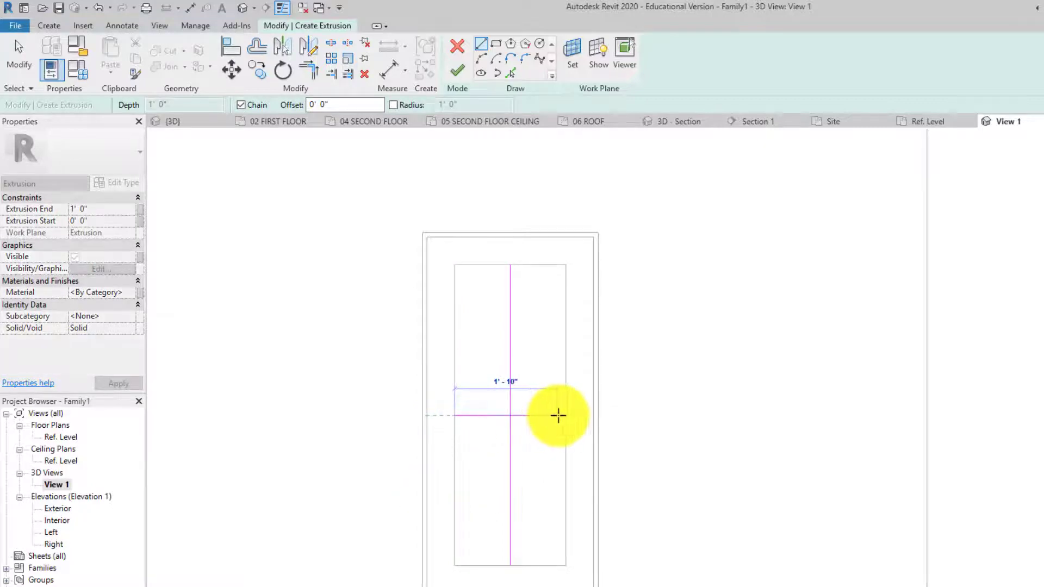
{"action": "left_click", "coordinate": [565, 415]}
{"action": "key", "text": "Escape"}
{"action": "key", "text": "Escape"}
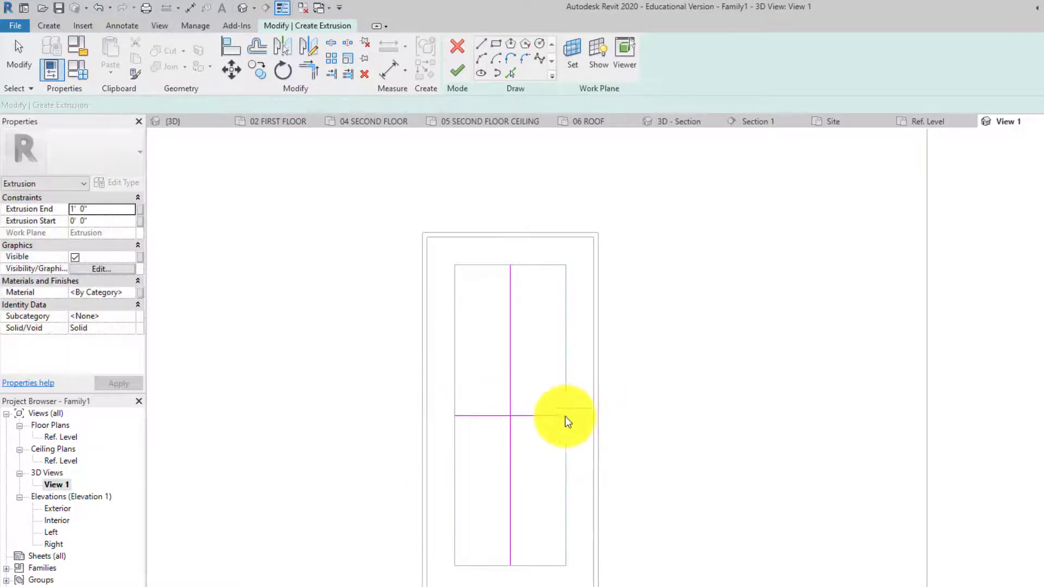
- Add a parallel line on each side of the vertical centre line by picking it with a 0' 0 1/2" offset
{"action": "scroll", "coordinate": [517, 423], "scroll_direction": "up", "scroll_amount": 3}
{"action": "scroll", "coordinate": [520, 423], "scroll_direction": "down", "scroll_amount": 1}
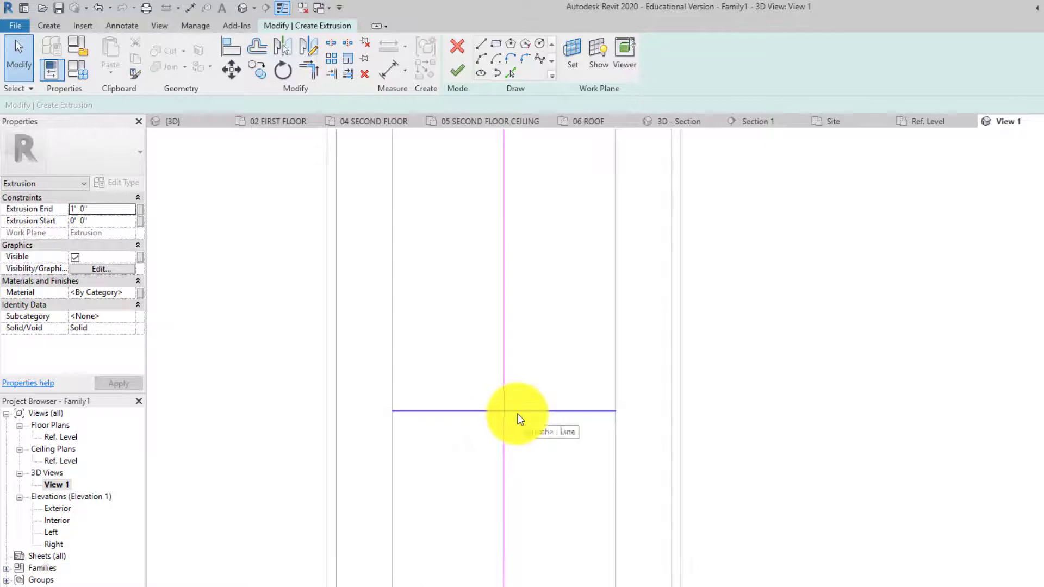
{"action": "middle_click_drag", "start_coordinate": [521, 412], "coordinate": [507, 458]}
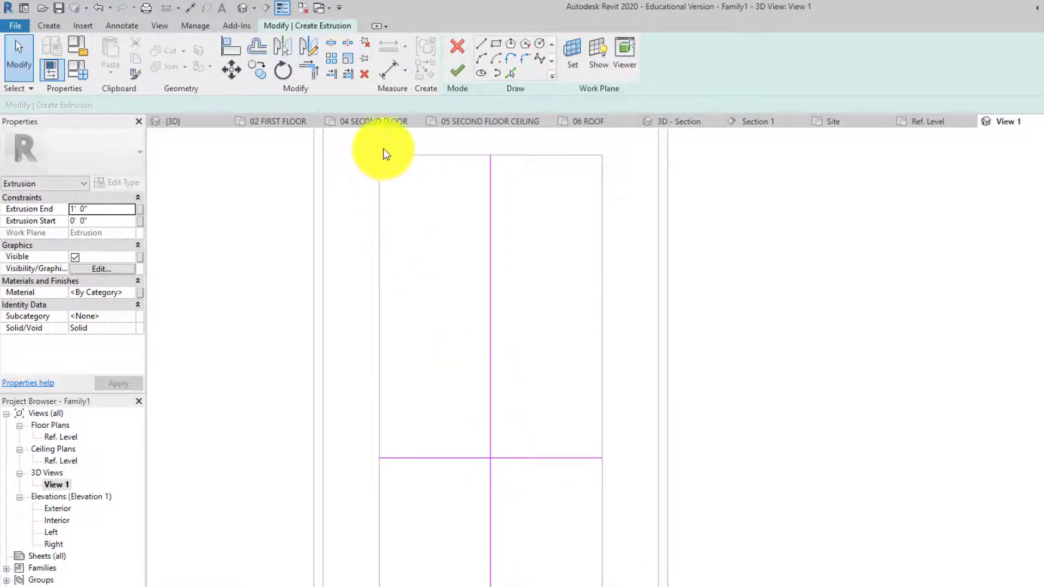
{"action": "left_click", "coordinate": [514, 74]}
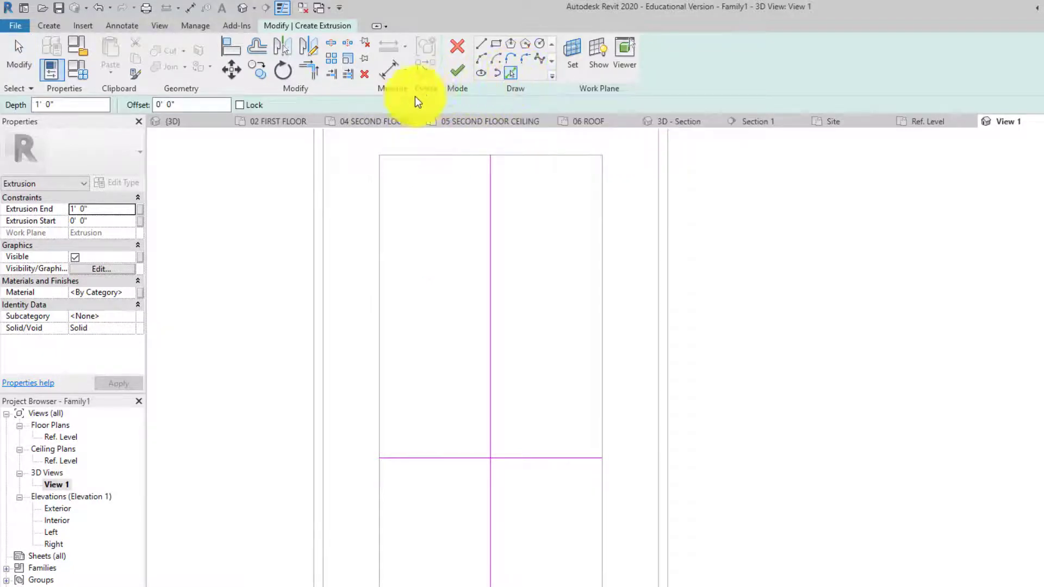
{"action": "left_click", "coordinate": [174, 104]}
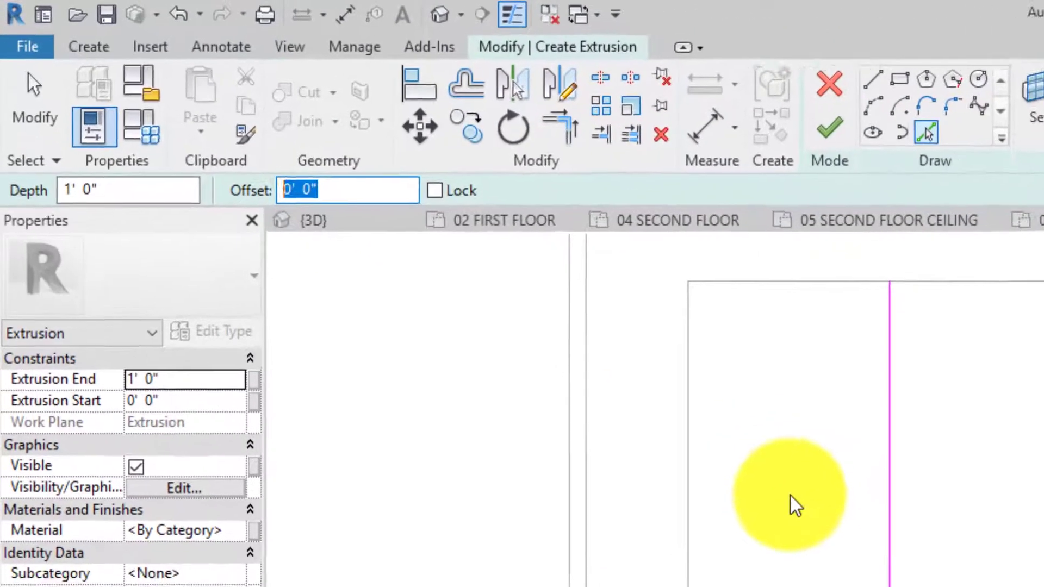
{"action": "type", "text": "."}
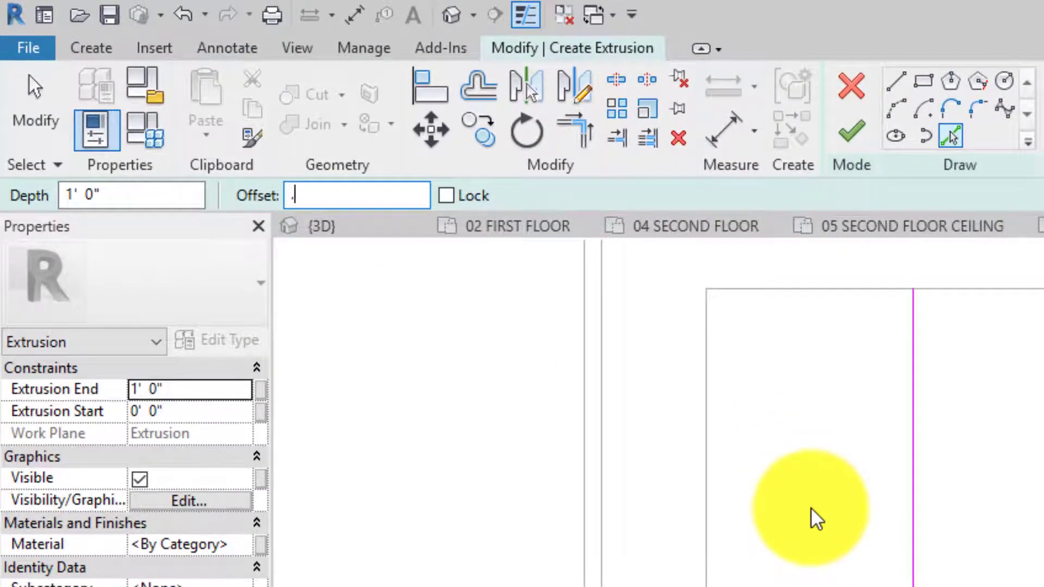
{"action": "type", "text": "5"}
{"action": "key", "text": "Return"}
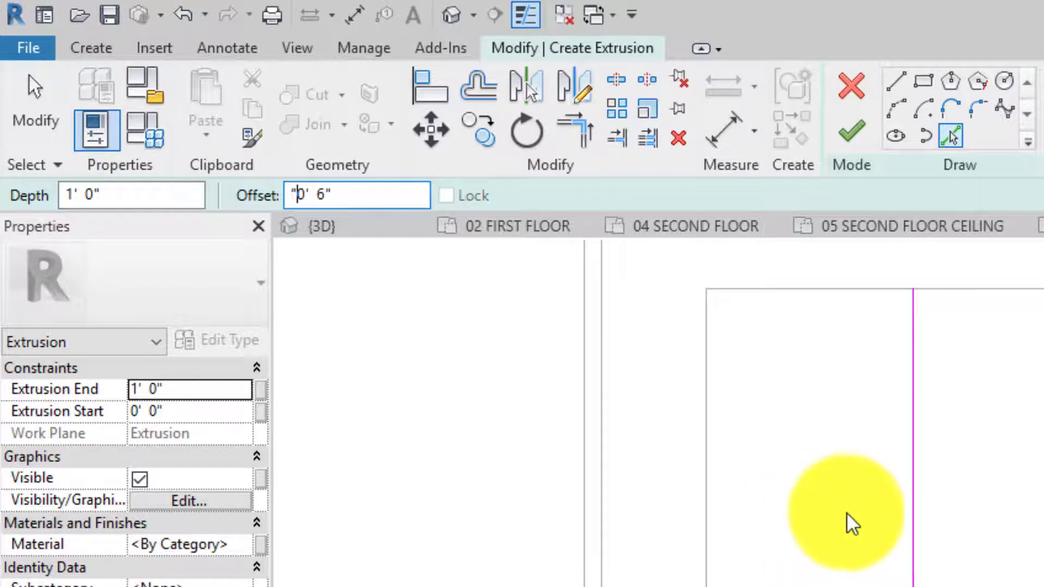
{"action": "left_click", "coordinate": [342, 191]}
{"action": "type", "text": ".5\""}
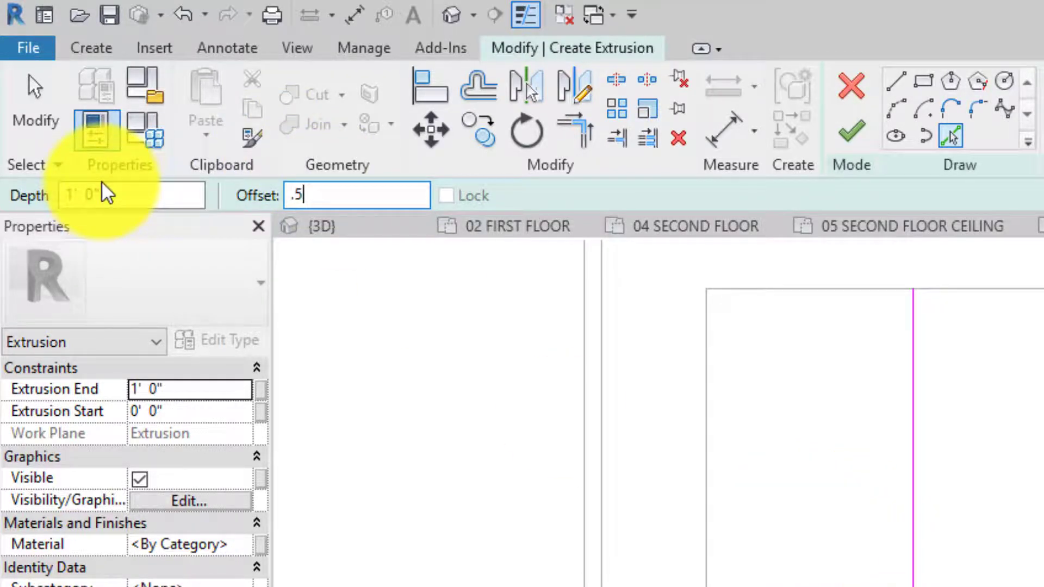
{"action": "key", "text": "Return"}
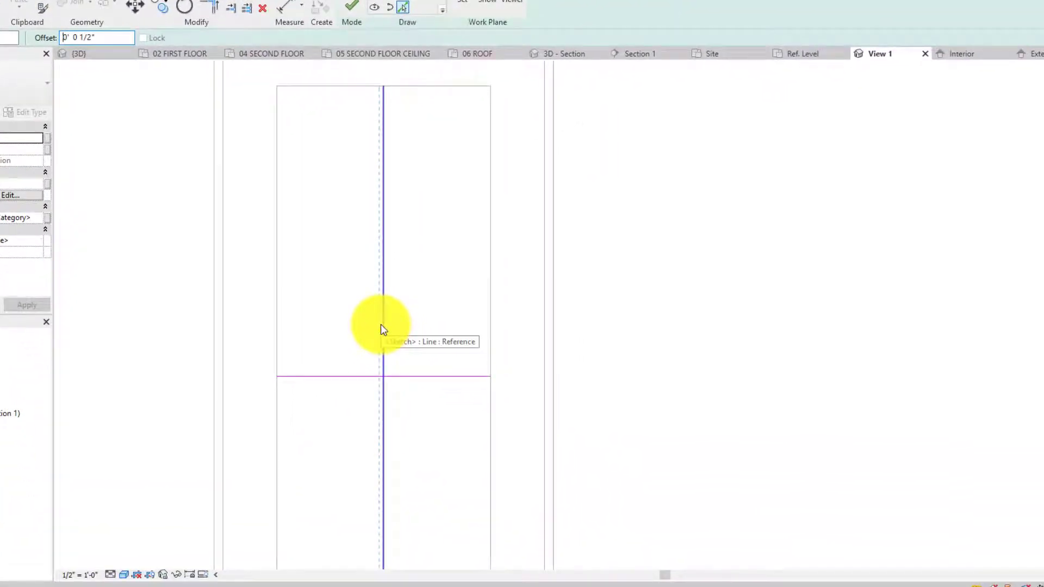
{"action": "left_click", "coordinate": [381, 326]}
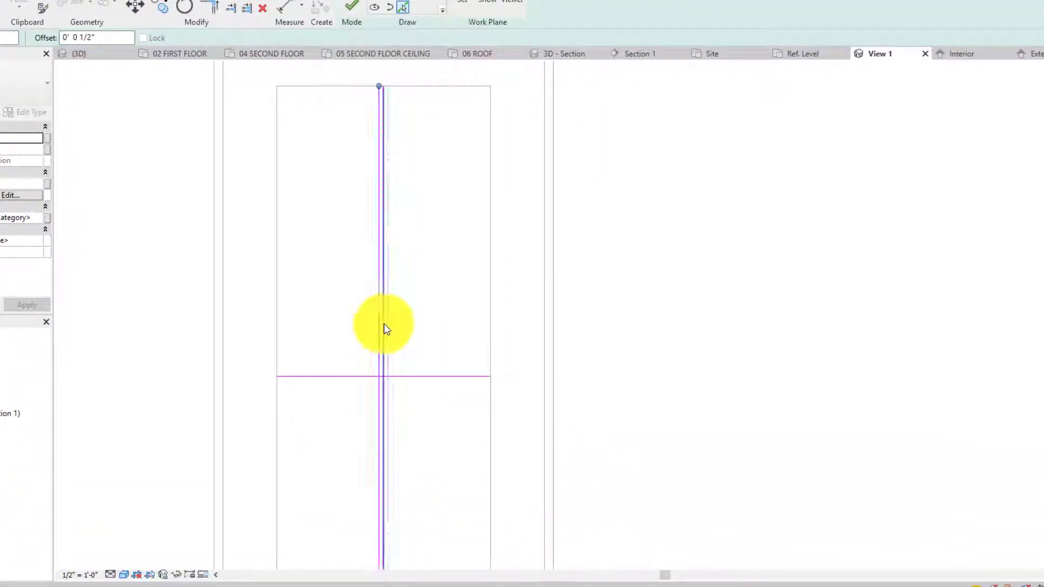
{"action": "left_click", "coordinate": [388, 329]}
{"action": "key", "text": "Escape"}
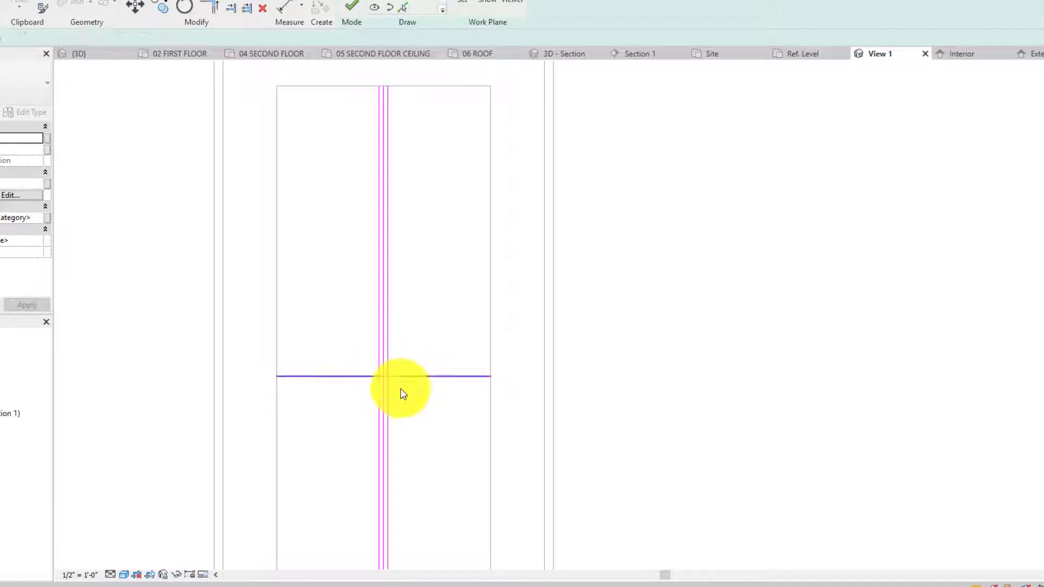
- Add a parallel line above and below the horizontal centre line by picking it with a 0' 0 1/2" offset
{"action": "scroll", "coordinate": [403, 391], "scroll_direction": "up", "scroll_amount": 2}
{"action": "scroll", "coordinate": [392, 389], "scroll_direction": "down", "scroll_amount": 2}
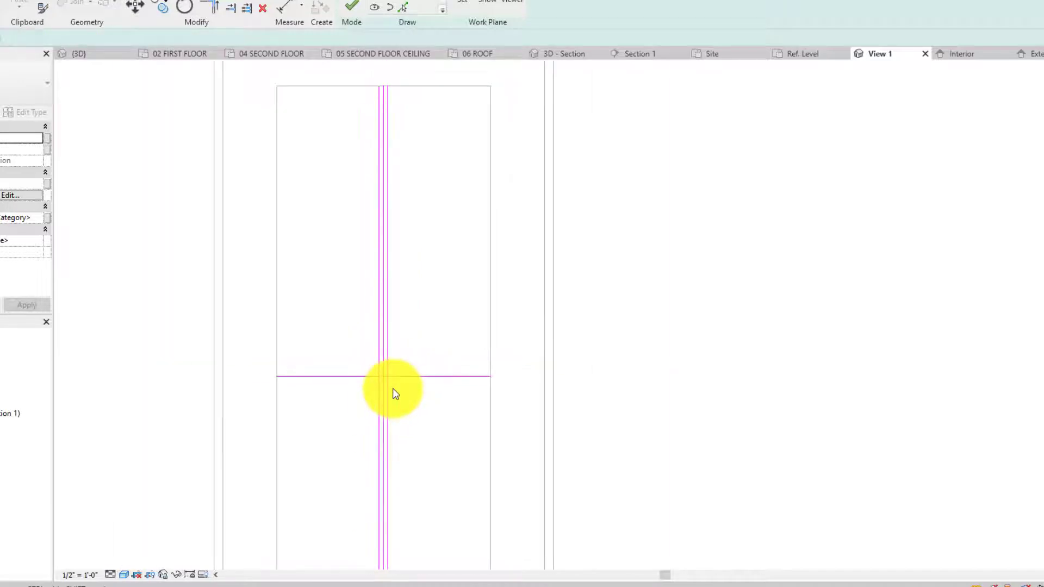
{"action": "left_click", "coordinate": [403, 8]}
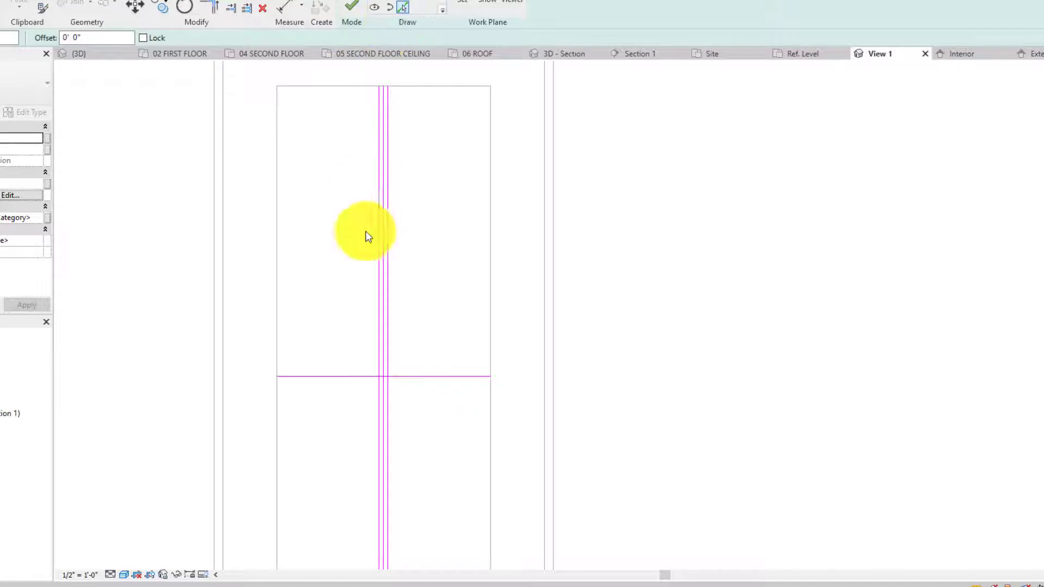
{"action": "left_click", "coordinate": [71, 37]}
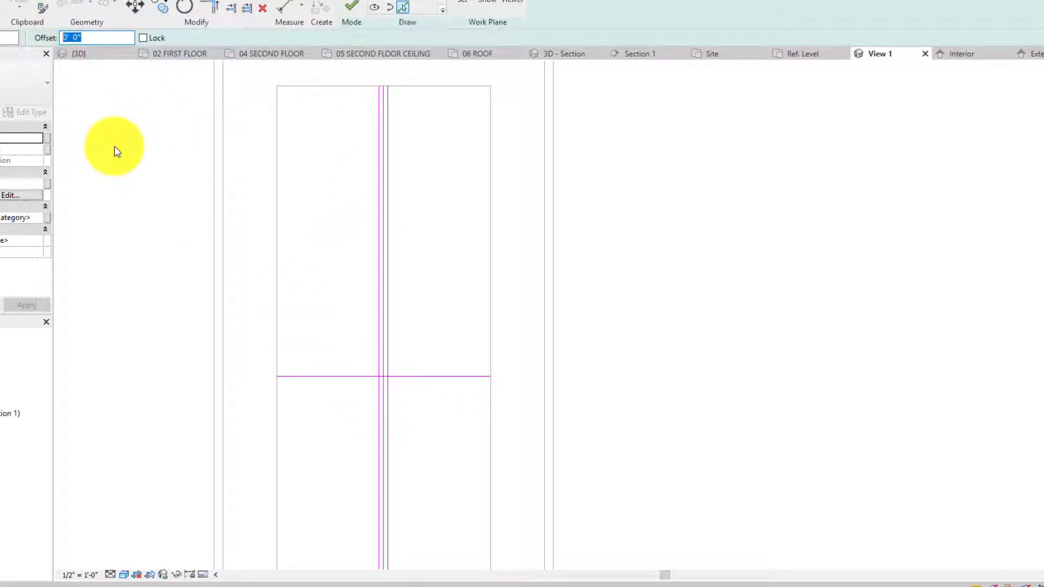
{"action": "type", "text": ".5\""}
{"action": "key", "text": "Return"}
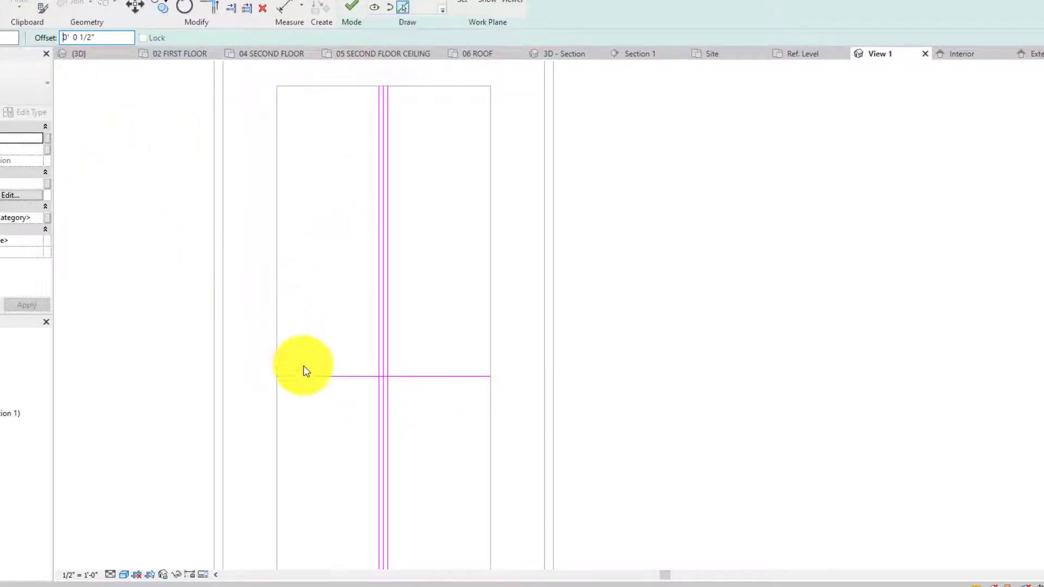
{"action": "left_click", "coordinate": [336, 381]}
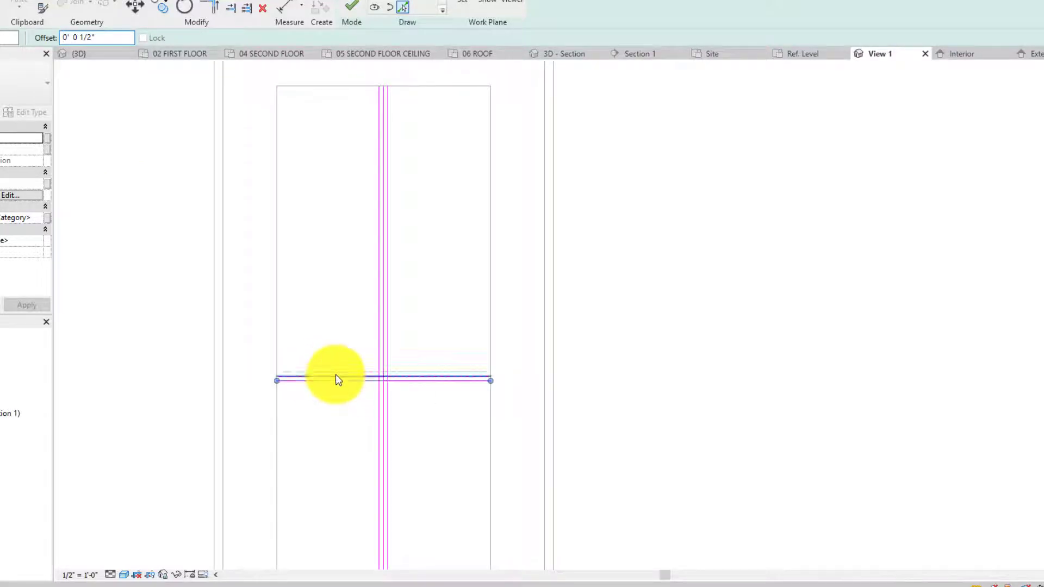
{"action": "left_click", "coordinate": [335, 375]}
{"action": "scroll", "coordinate": [410, 381], "scroll_direction": "up", "scroll_amount": 3}
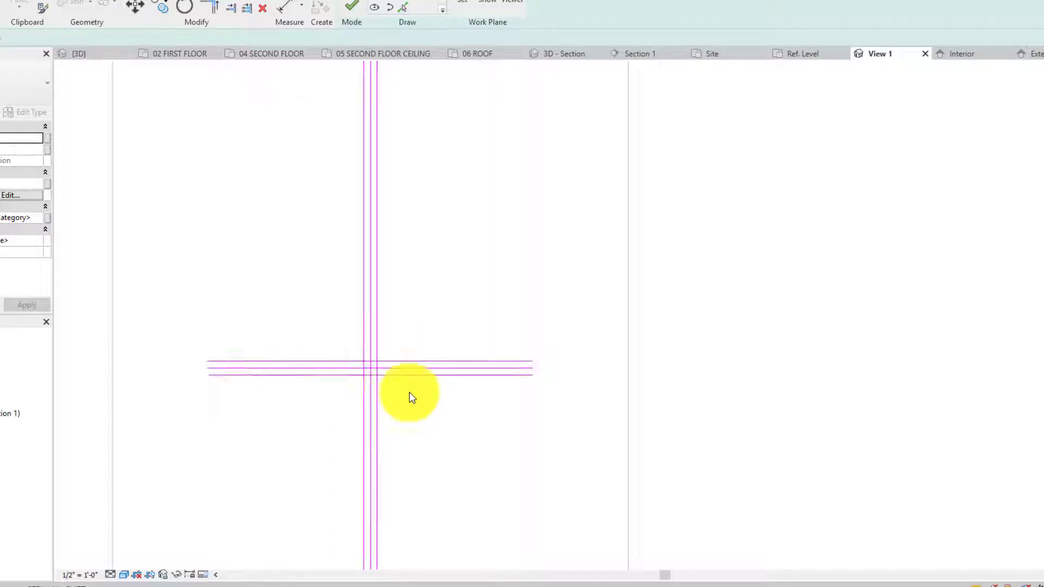
{"action": "key", "text": "Escape"}
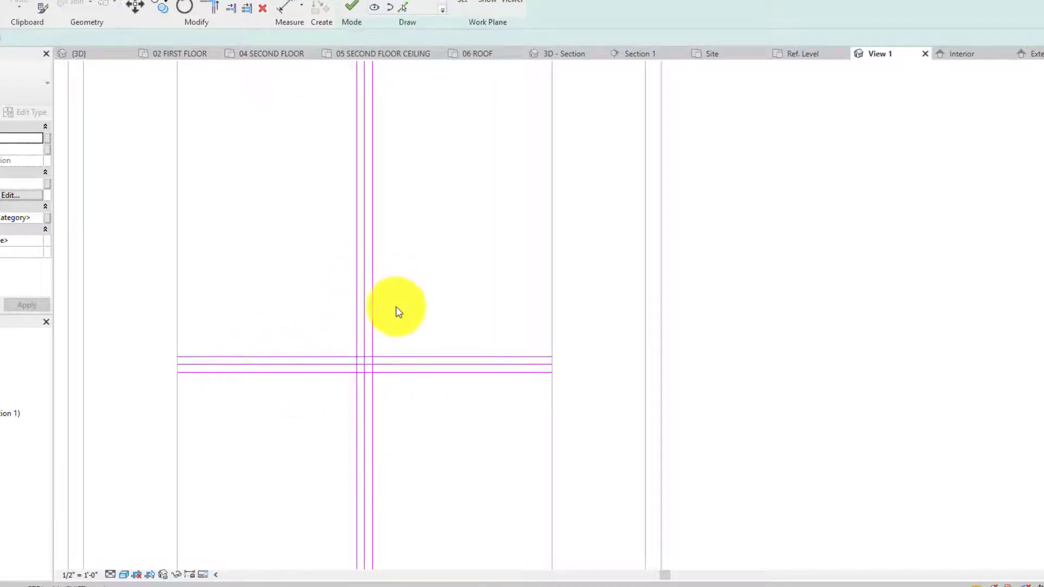
- Delete the original horizontal and vertical centre lines, leaving only the offset pairs in the sketch
{"action": "scroll", "coordinate": [372, 377], "scroll_direction": "up", "scroll_amount": 3}
{"action": "left_click", "coordinate": [364, 356]}
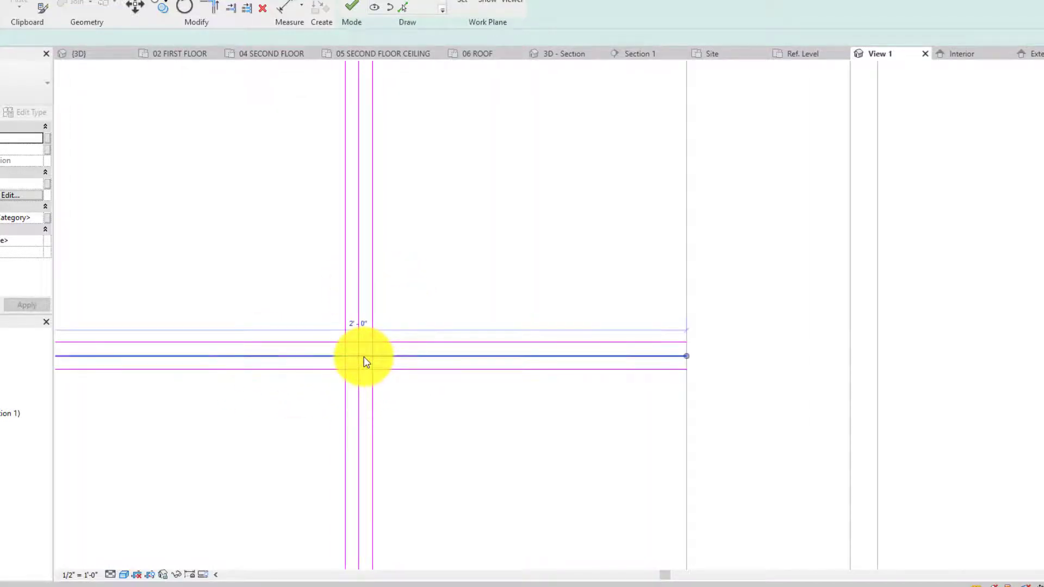
{"action": "key", "text": "Delete"}
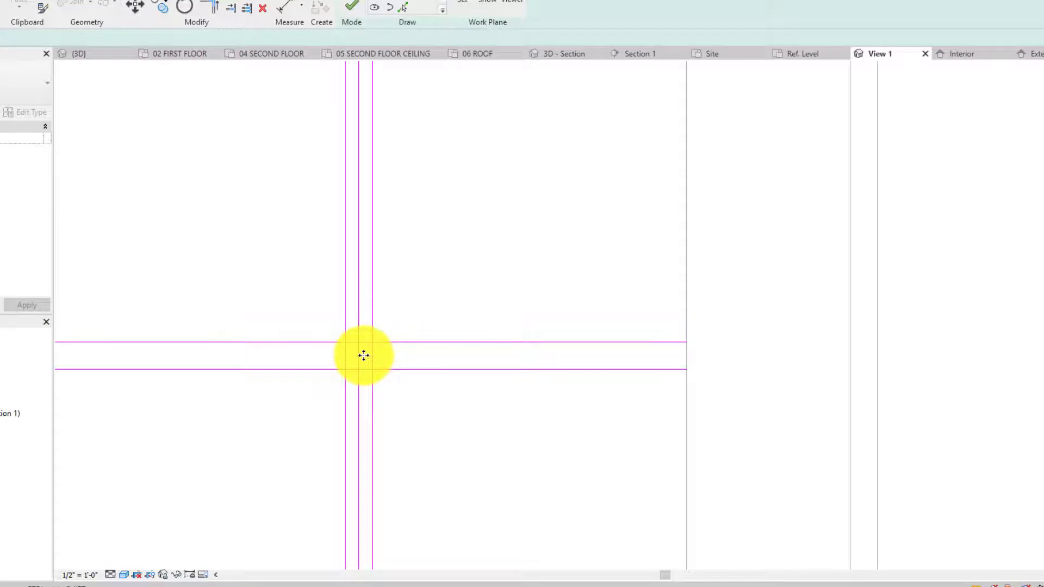
{"action": "left_click", "coordinate": [359, 361]}
{"action": "key", "text": "Delete"}
- Close both open ends of the horizontal bar with short lines along the panel opening's side edges
{"action": "scroll", "coordinate": [417, 392], "scroll_direction": "down", "scroll_amount": 2}
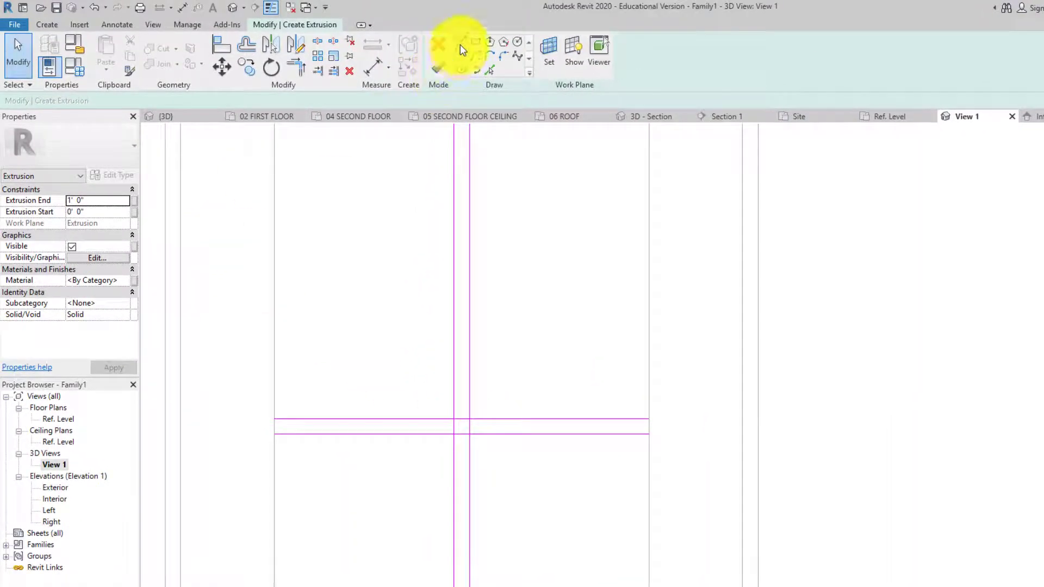
{"action": "left_click", "coordinate": [461, 44]}
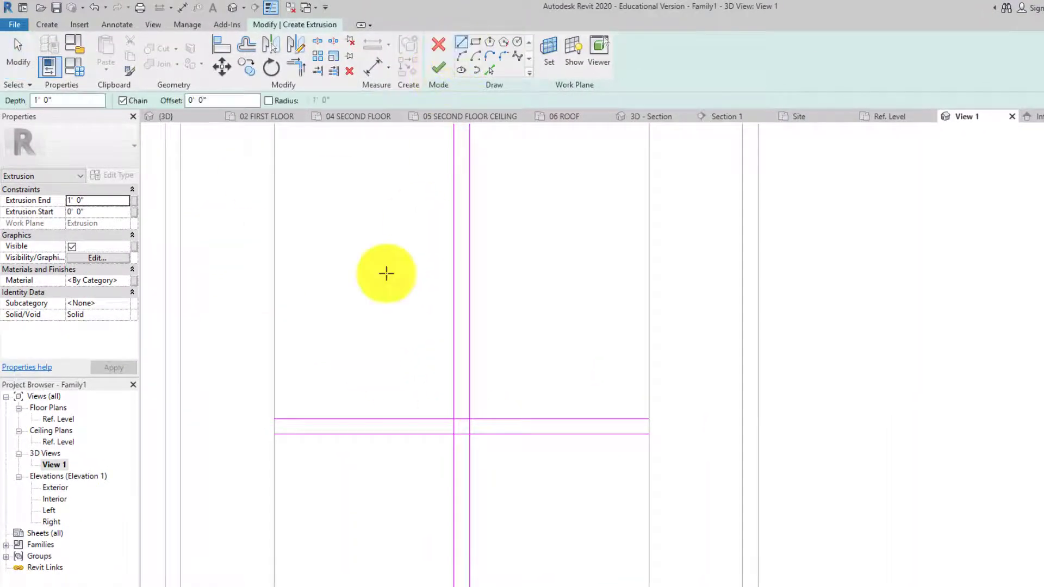
{"action": "left_click", "coordinate": [277, 418]}
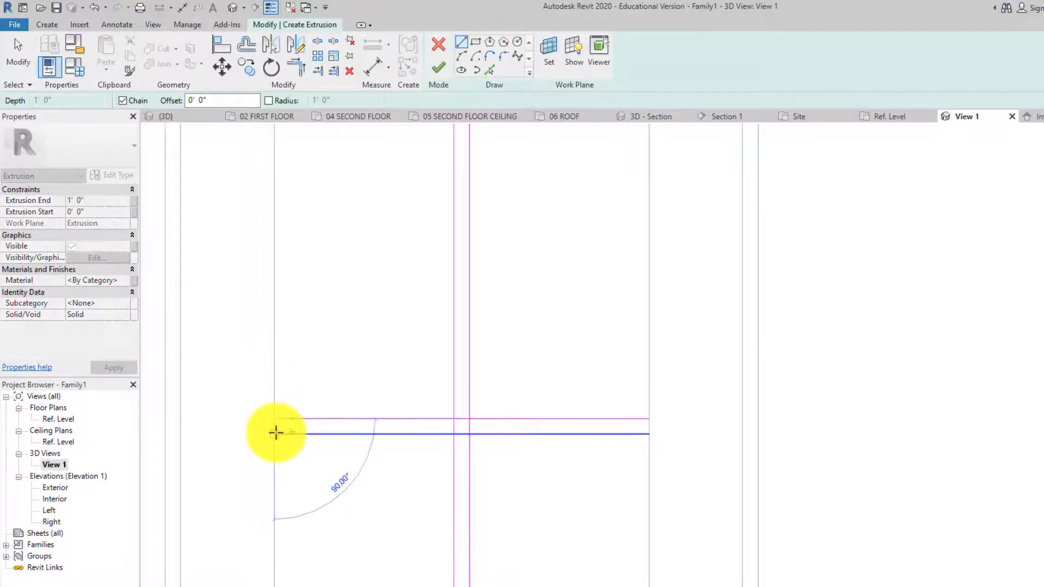
{"action": "left_click", "coordinate": [275, 433]}
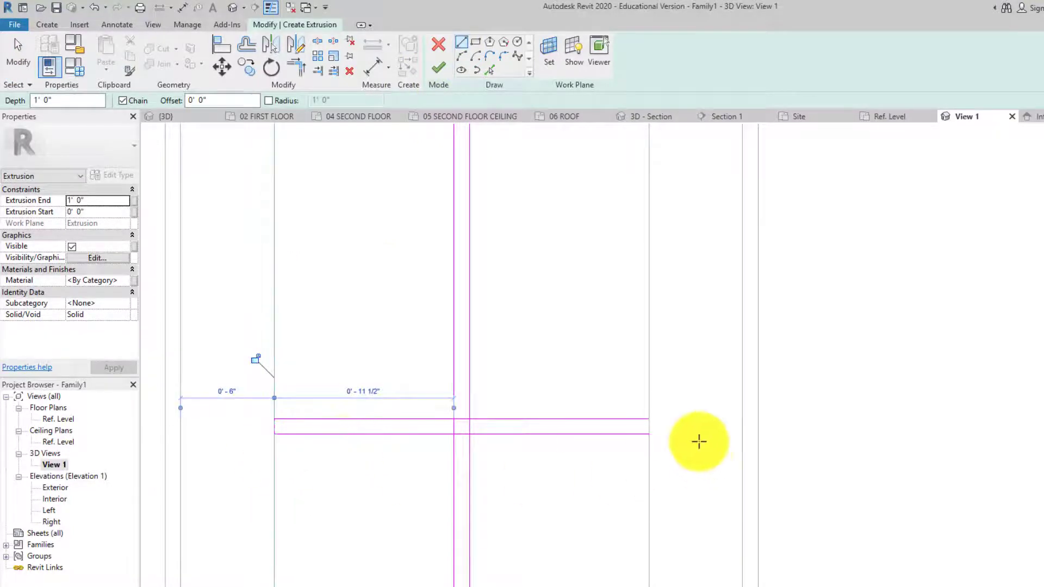
{"action": "left_click", "coordinate": [650, 435]}
{"action": "left_click", "coordinate": [650, 419]}
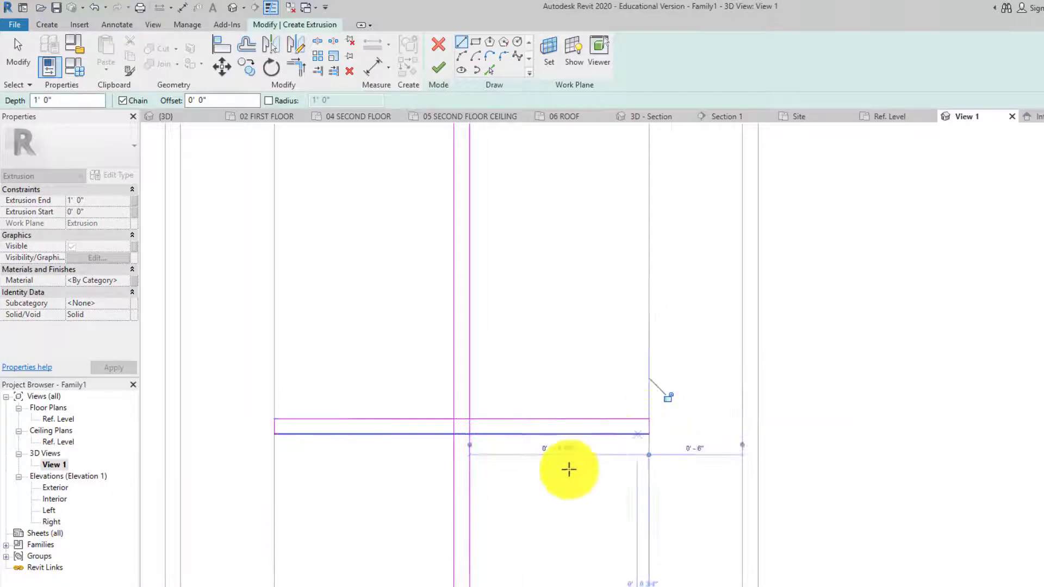
- Close the vertical bar's lower and upper ends with short lines along the panel opening's edges
{"action": "scroll", "coordinate": [548, 464], "scroll_direction": "down", "scroll_amount": 1}
{"action": "middle_click_drag", "start_coordinate": [547, 462], "coordinate": [547, 362]}
{"action": "middle_click_drag", "start_coordinate": [507, 524], "coordinate": [535, 218]}
{"action": "scroll", "coordinate": [510, 474], "scroll_direction": "up", "scroll_amount": 2}
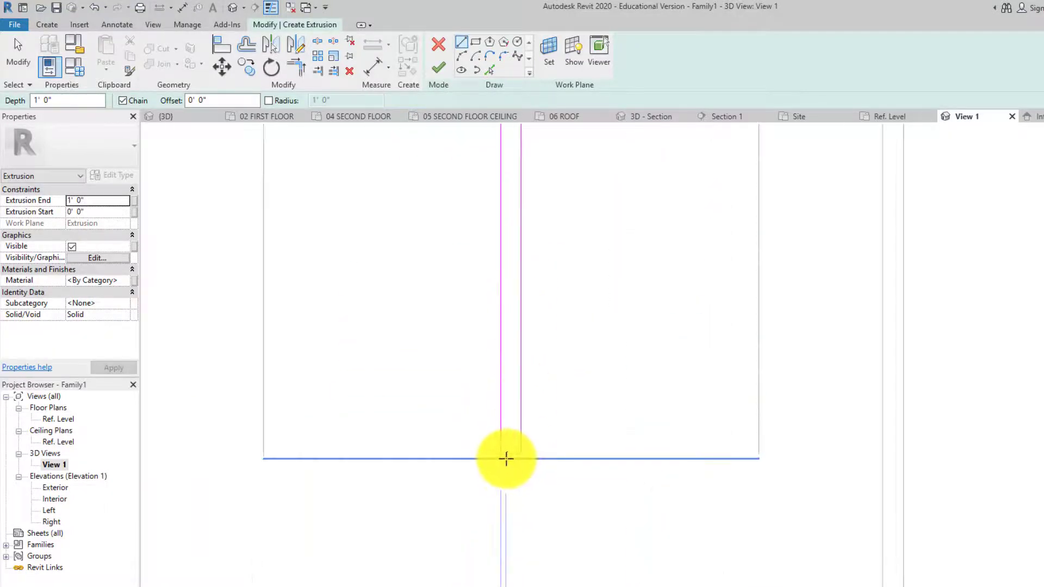
{"action": "scroll", "coordinate": [516, 460], "scroll_direction": "down", "scroll_amount": 3}
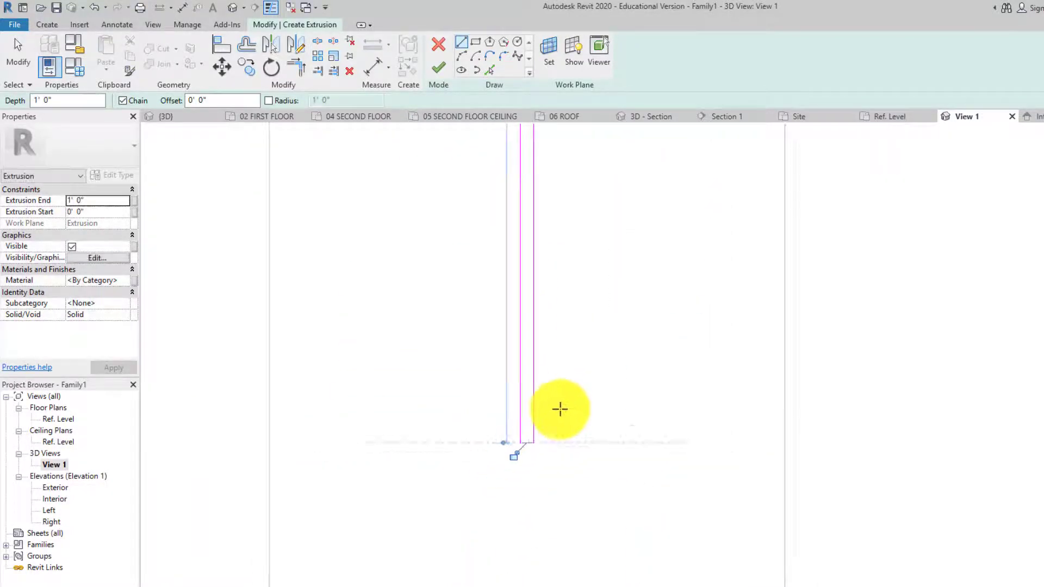
{"action": "scroll", "coordinate": [577, 353], "scroll_direction": "down", "scroll_amount": 1}
{"action": "middle_click_drag", "start_coordinate": [584, 396], "coordinate": [567, 538]}
{"action": "scroll", "coordinate": [536, 274], "scroll_direction": "up", "scroll_amount": 3}
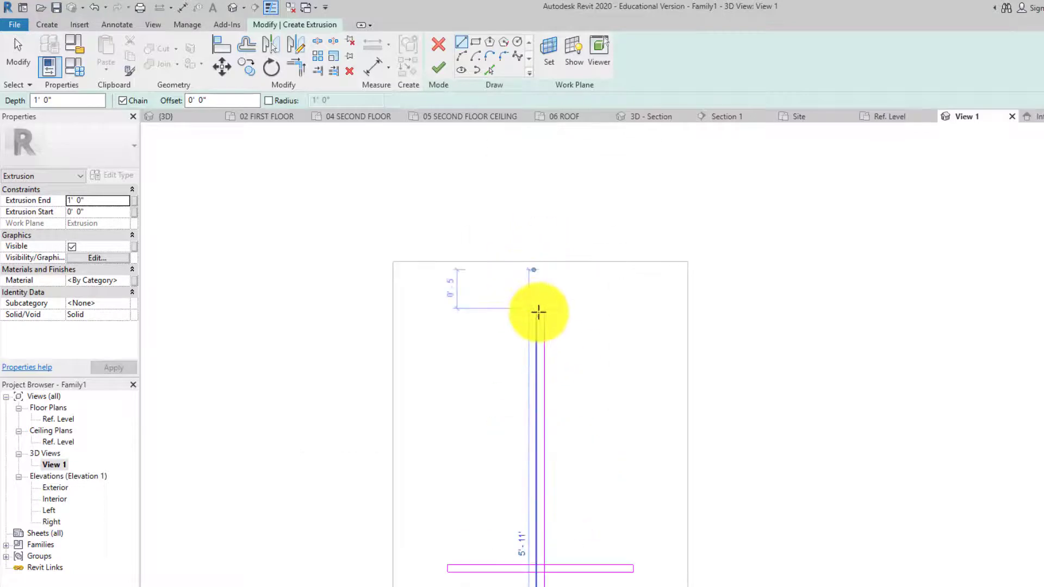
{"action": "left_click", "coordinate": [538, 315]}
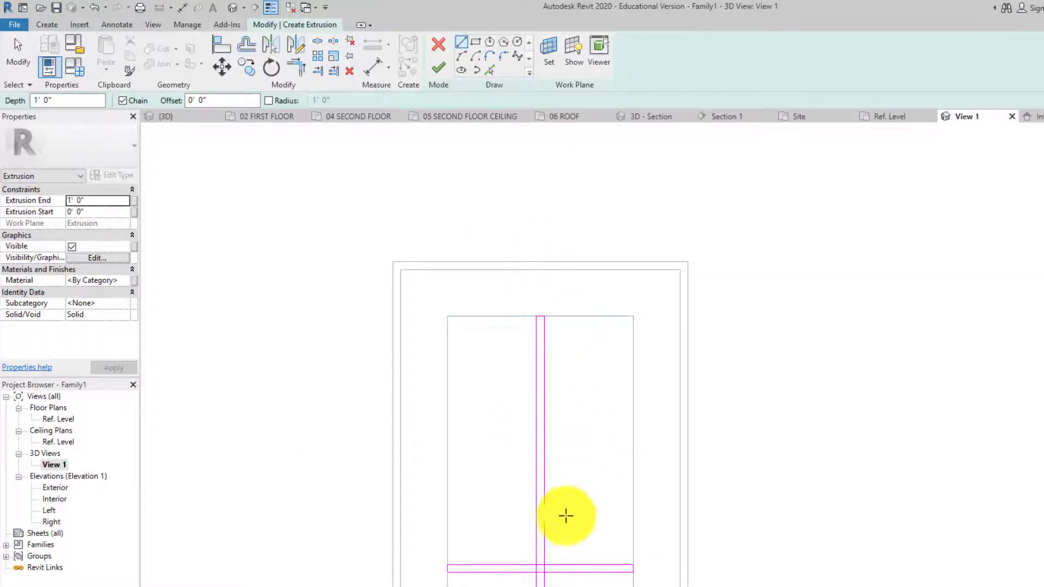
{"action": "scroll", "coordinate": [545, 582], "scroll_direction": "up", "scroll_amount": 1}
{"action": "middle_click_drag", "start_coordinate": [545, 582], "coordinate": [549, 456]}
{"action": "key", "text": "Escape"}
{"action": "scroll", "coordinate": [537, 515], "scroll_direction": "down", "scroll_amount": 1}
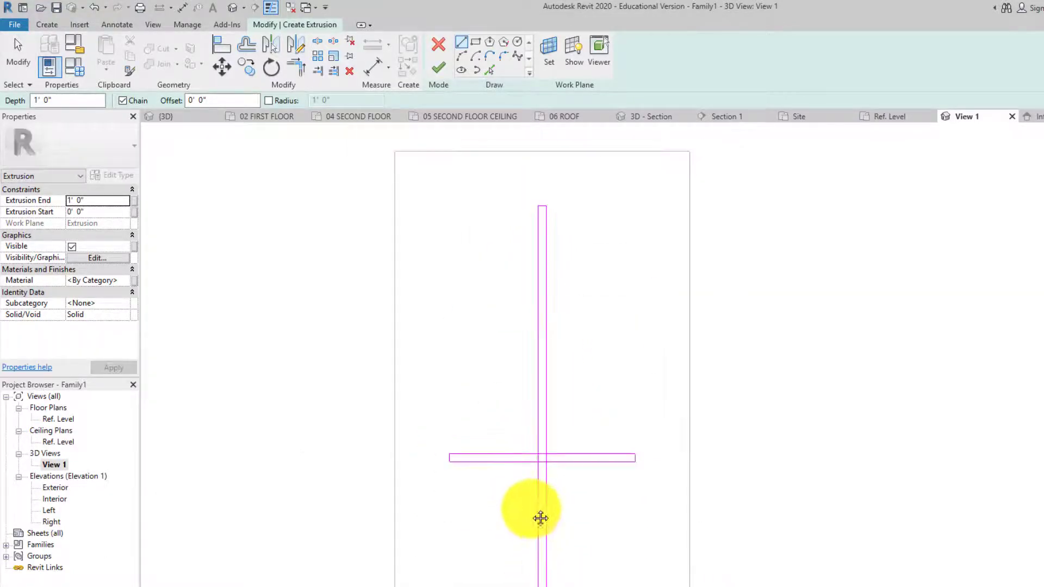
{"action": "middle_click_drag", "start_coordinate": [540, 517], "coordinate": [531, 506]}
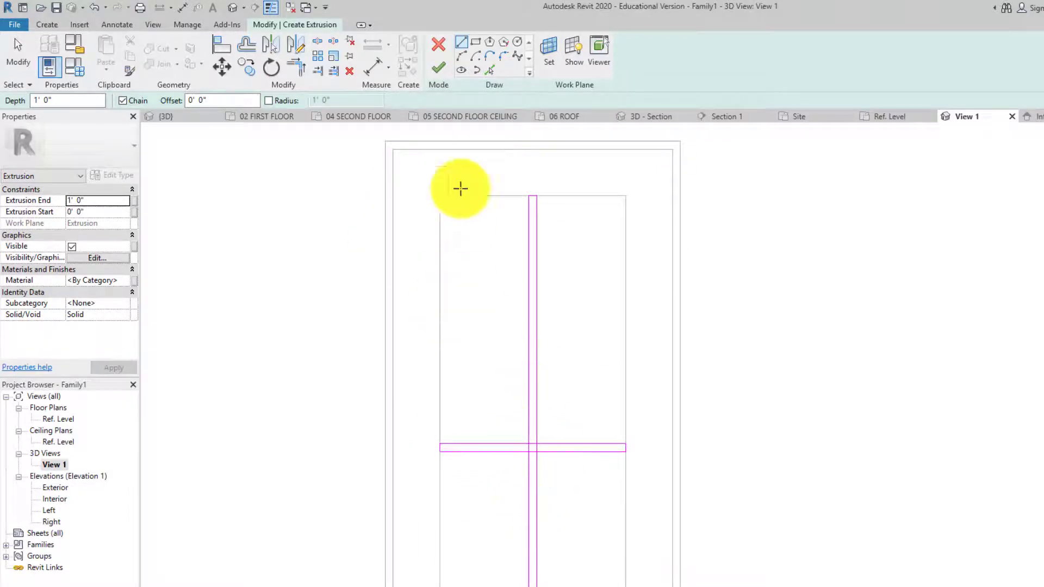
- Split all four bar lines inside the square where the two bars cross, without deleting the inner segments
{"action": "scroll", "coordinate": [536, 447], "scroll_direction": "up", "scroll_amount": 3}
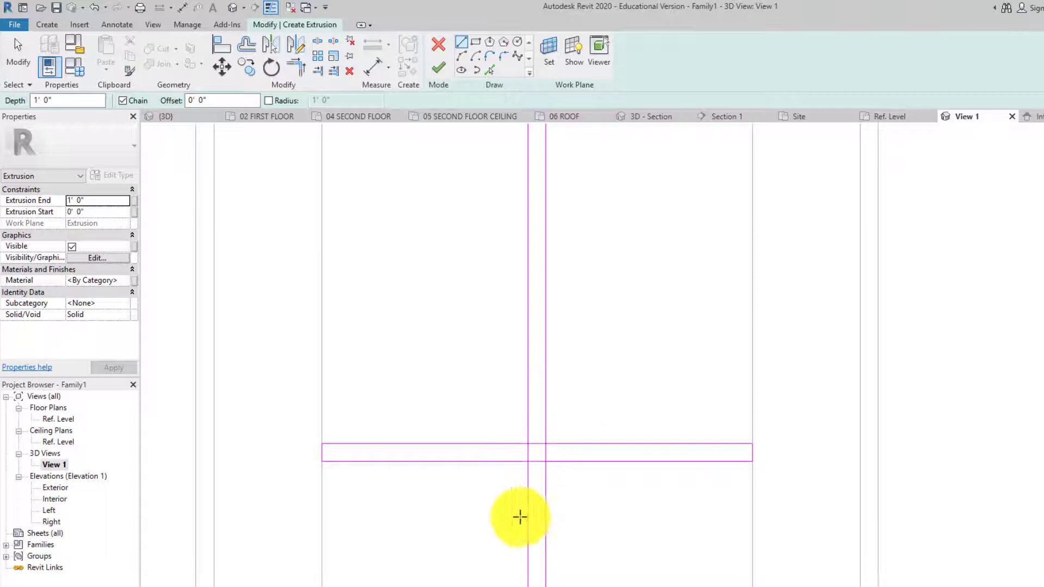
{"action": "middle_click_drag", "start_coordinate": [538, 473], "coordinate": [474, 460]}
{"action": "scroll", "coordinate": [487, 429], "scroll_direction": "up", "scroll_amount": 2}
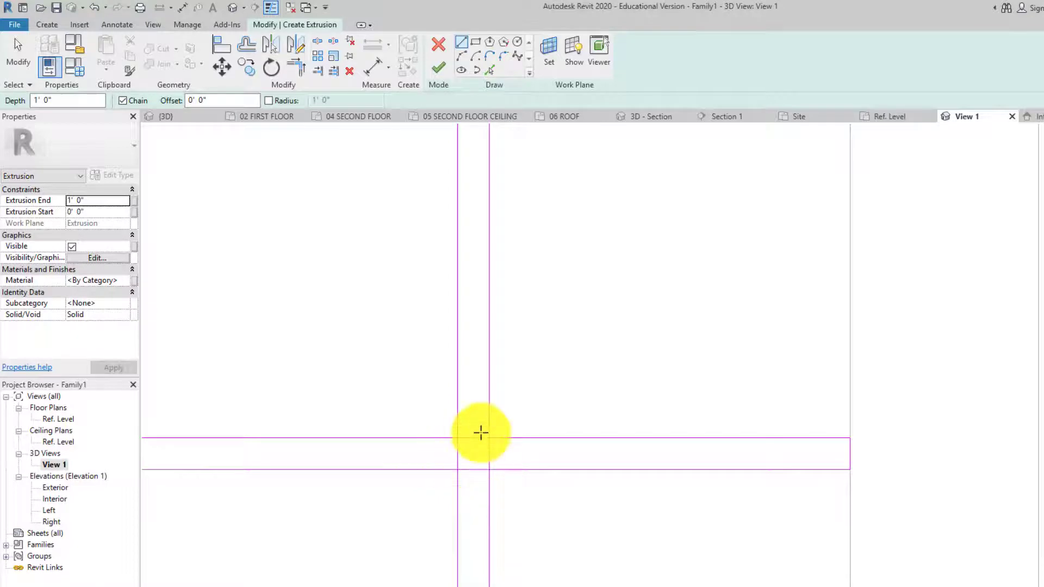
{"action": "scroll", "coordinate": [481, 451], "scroll_direction": "up", "scroll_amount": 1}
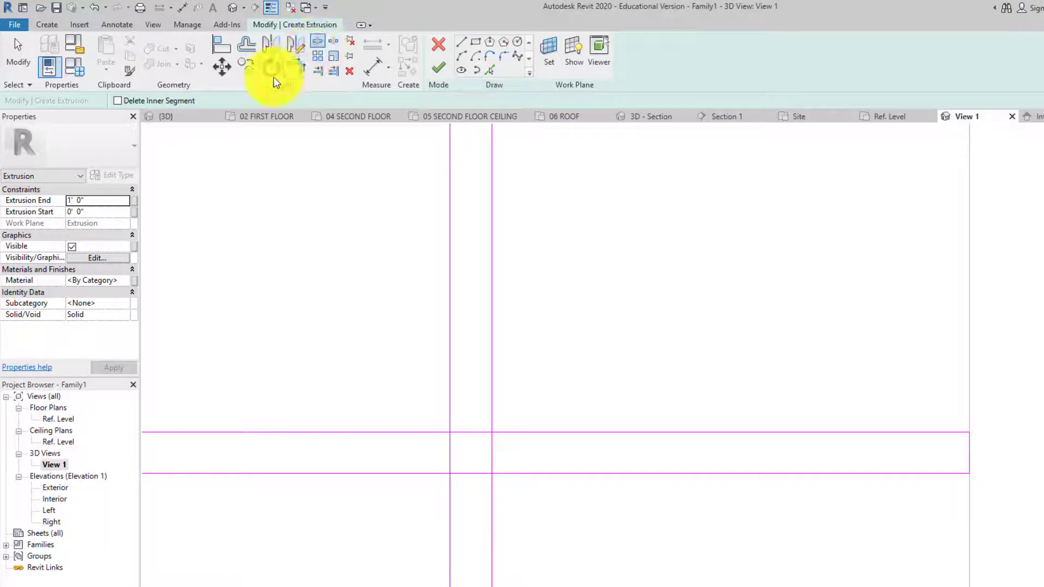
{"action": "left_click", "coordinate": [316, 43]}
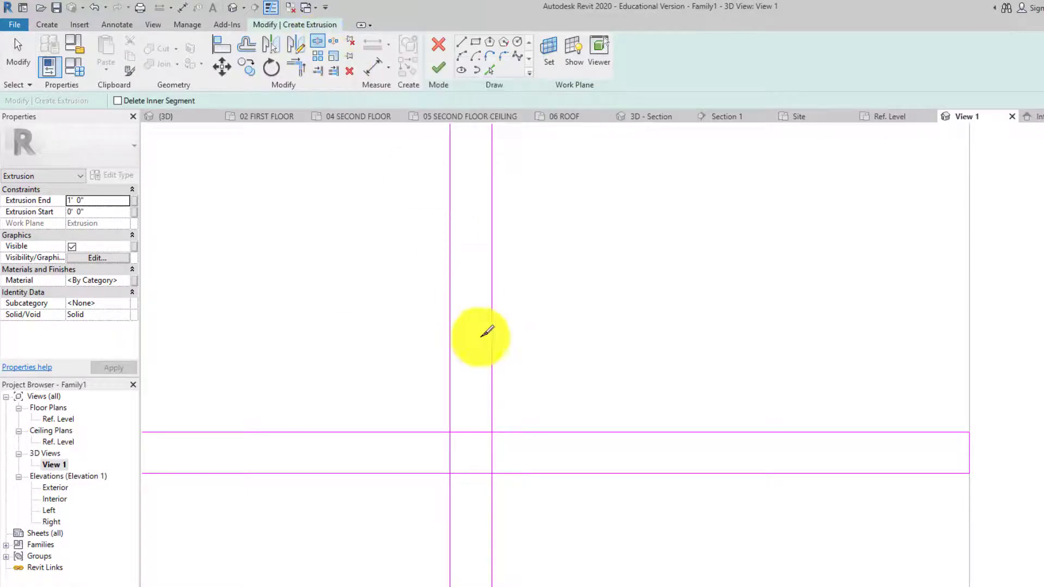
{"action": "left_click", "coordinate": [472, 432]}
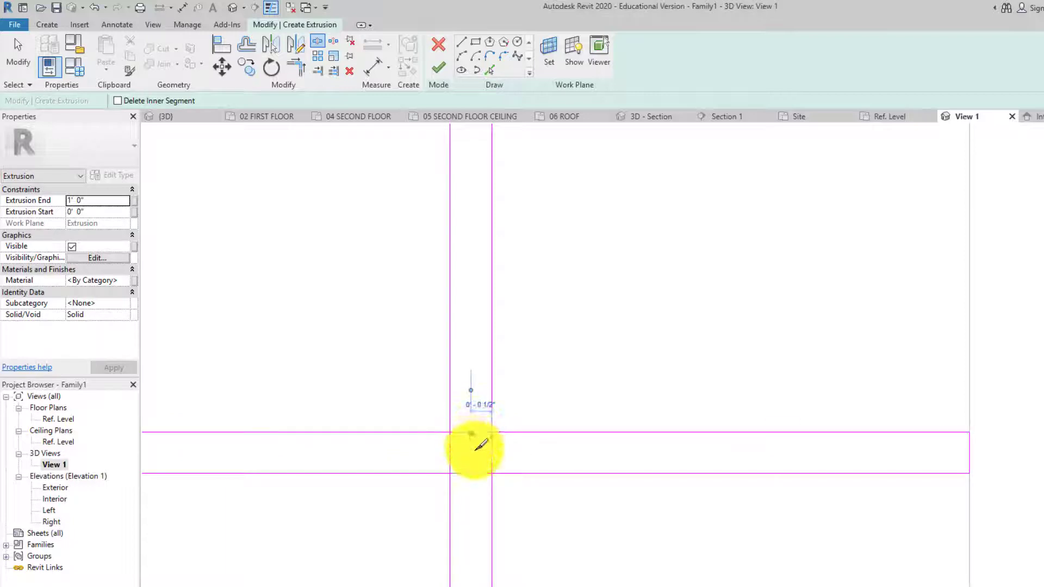
{"action": "left_click", "coordinate": [472, 473]}
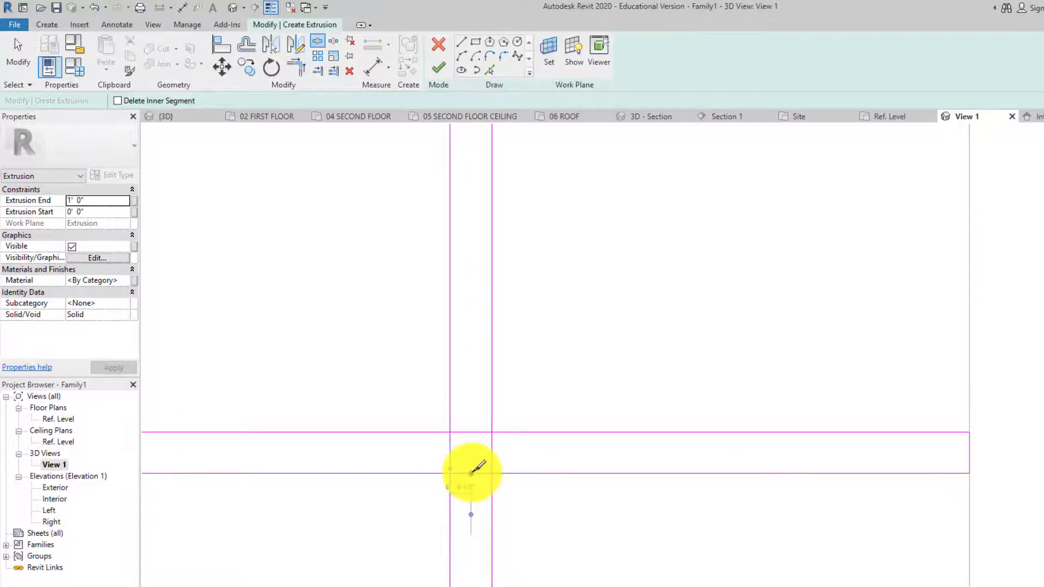
{"action": "left_click", "coordinate": [450, 452]}
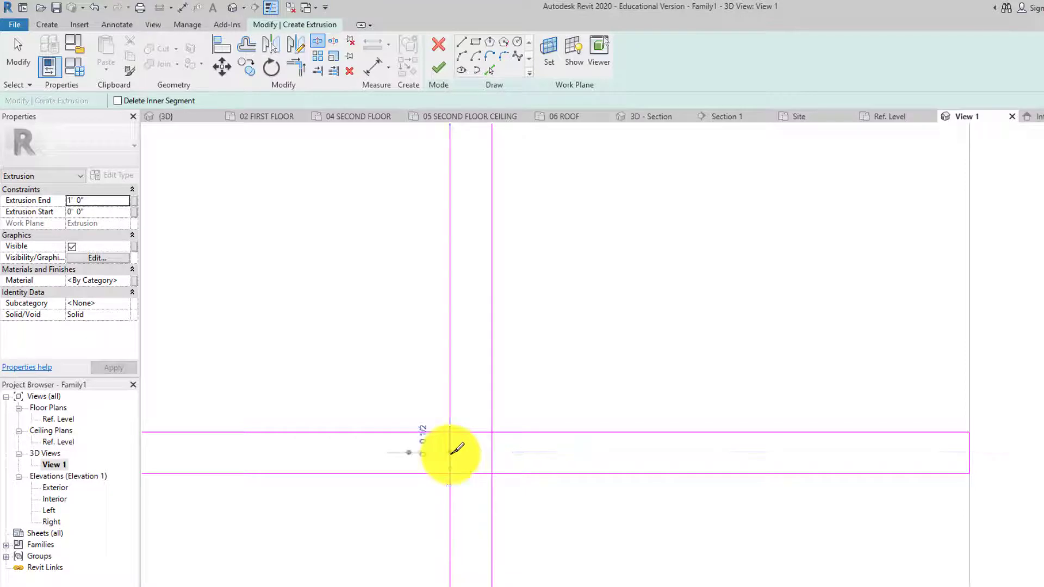
{"action": "left_click", "coordinate": [492, 452]}
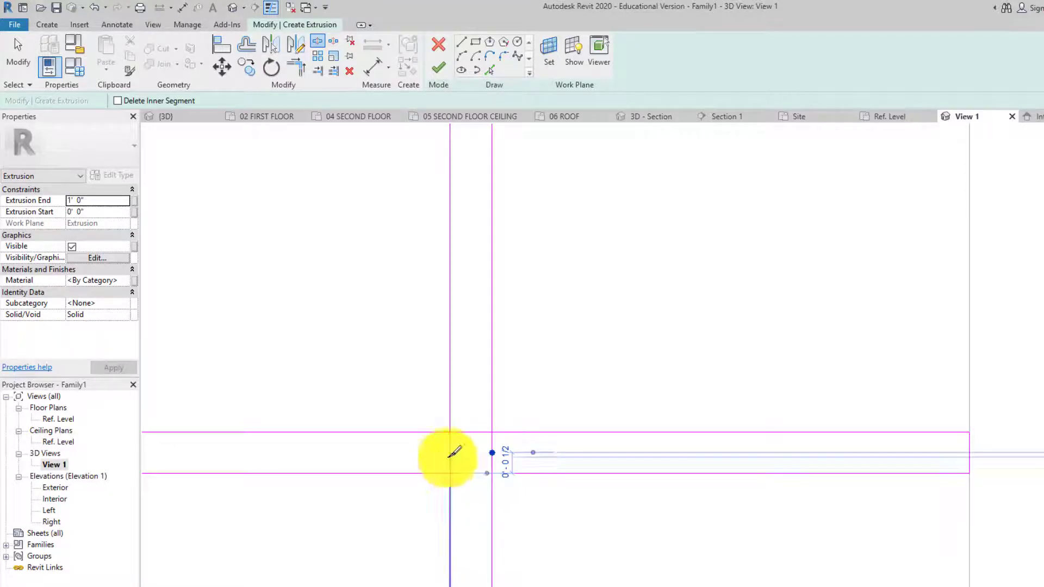
{"action": "key", "text": "Escape"}
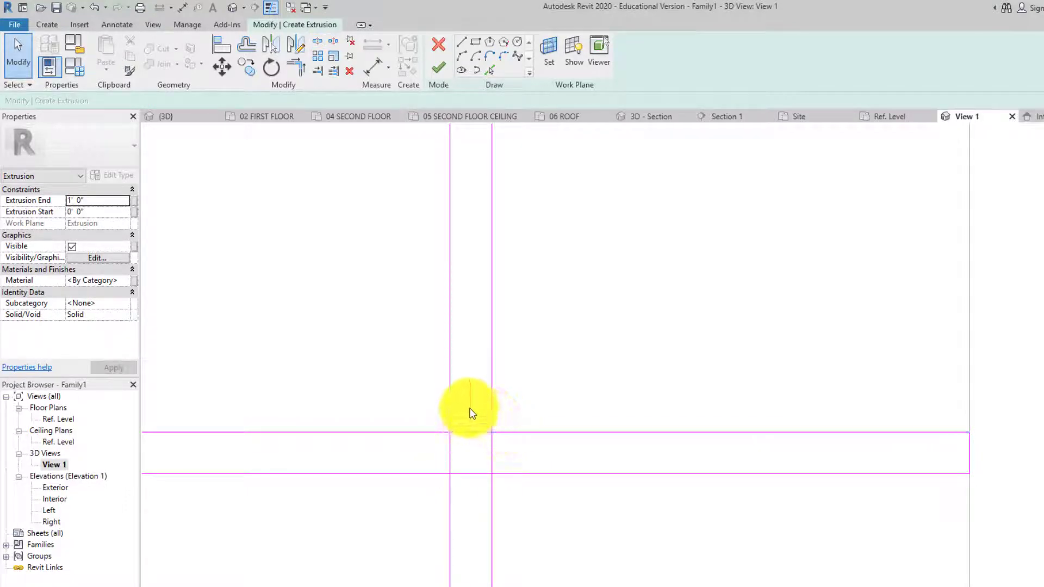
- Trim the split lines to corners at all four sides of the crossing so the bars form one continuous cross outline
{"action": "left_click", "coordinate": [302, 69]}
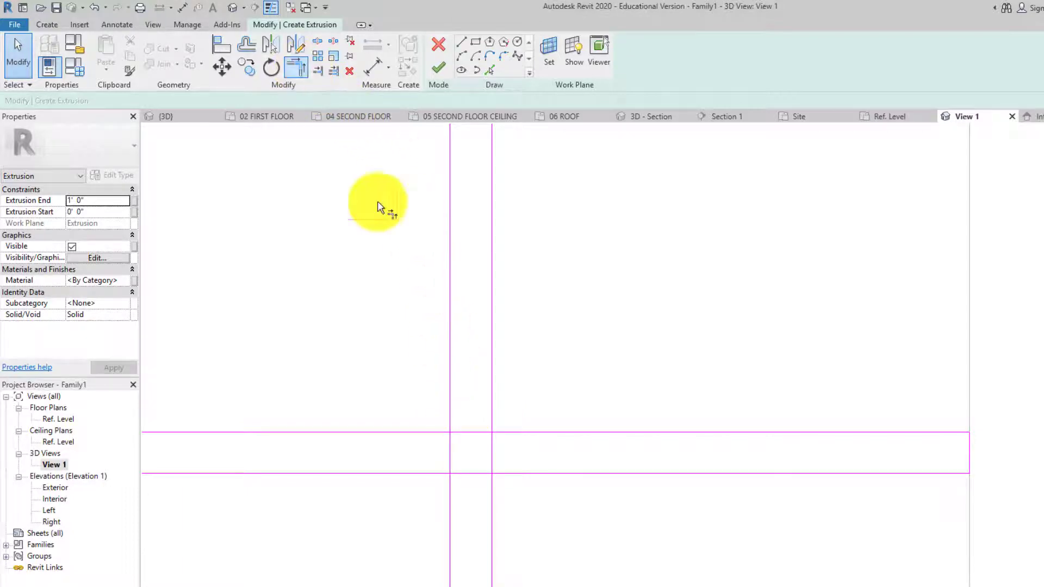
{"action": "left_click", "coordinate": [427, 433]}
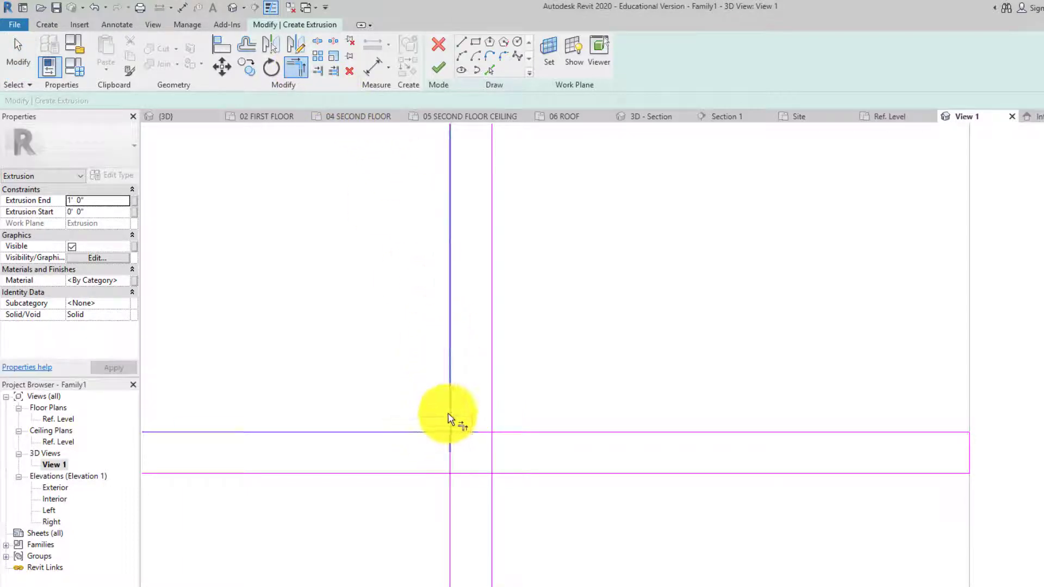
{"action": "left_click", "coordinate": [459, 410]}
{"action": "left_click", "coordinate": [491, 414]}
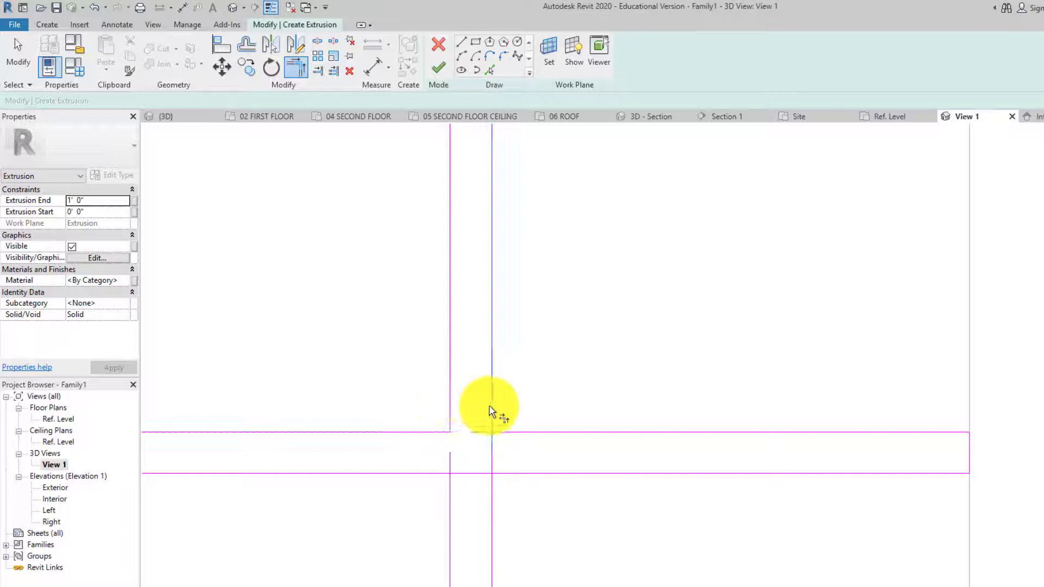
{"action": "left_click", "coordinate": [508, 433]}
{"action": "left_click", "coordinate": [515, 473]}
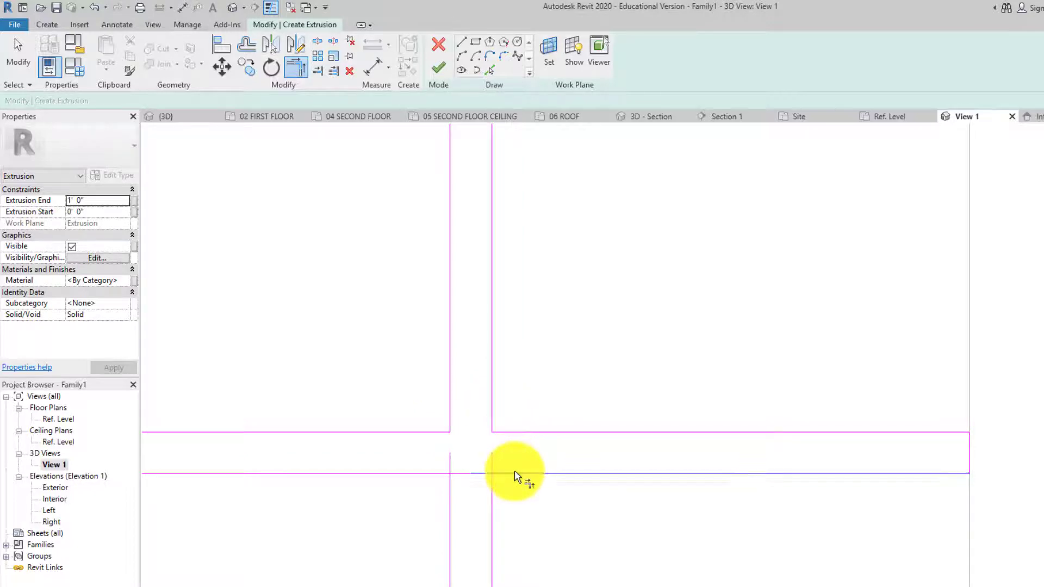
{"action": "left_click", "coordinate": [494, 491]}
{"action": "left_click", "coordinate": [452, 496]}
{"action": "left_click", "coordinate": [442, 476]}
{"action": "scroll", "coordinate": [501, 368], "scroll_direction": "down", "scroll_amount": 6}
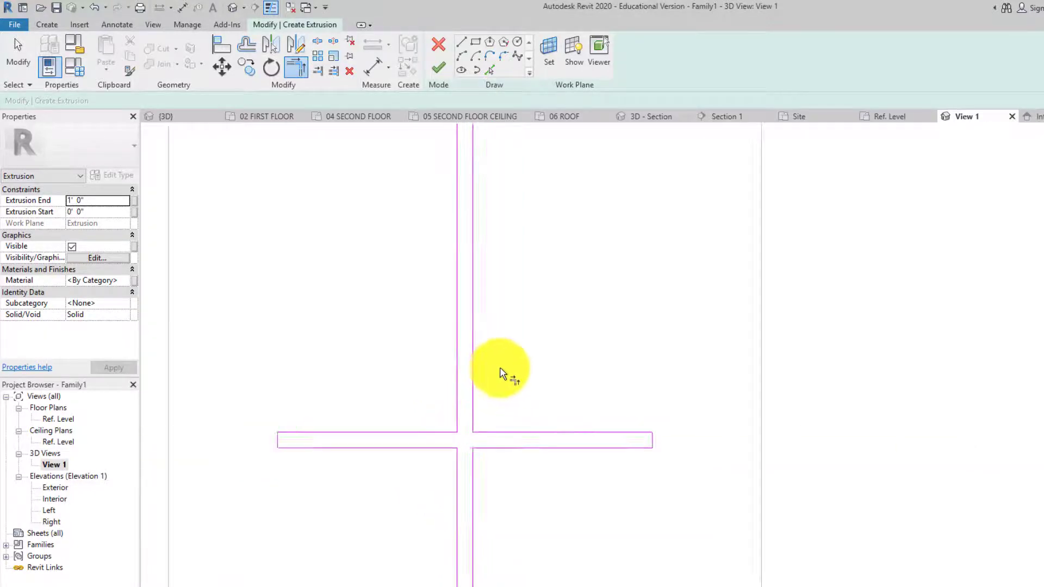
{"action": "scroll", "coordinate": [529, 331], "scroll_direction": "down", "scroll_amount": 1}
{"action": "middle_click_drag", "start_coordinate": [529, 330], "coordinate": [487, 330]}
{"action": "key", "text": "Escape"}
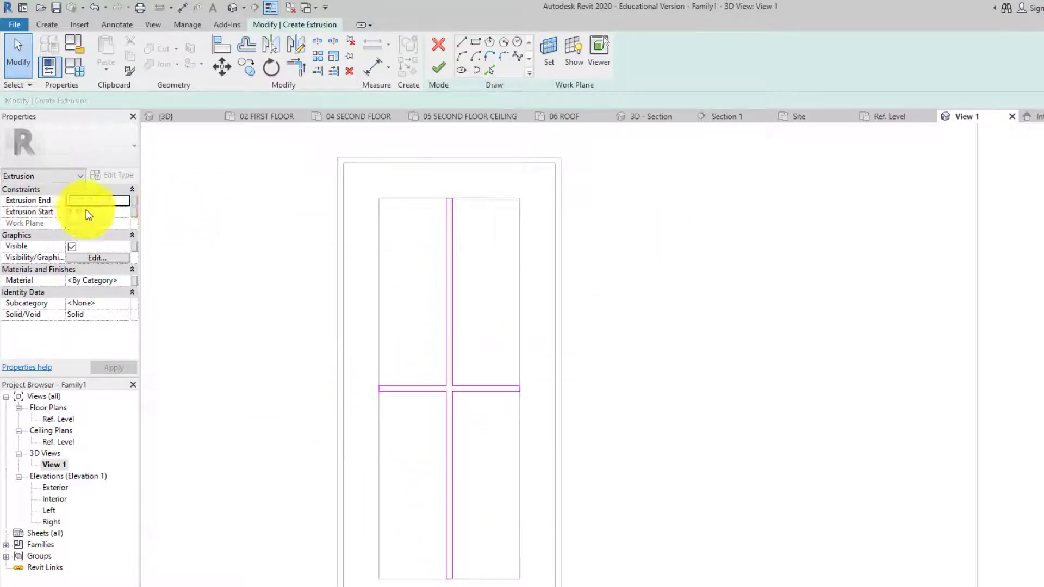
- Set the cross sketch's extrusion start to -0' 1"
{"action": "mouse_move", "coordinate": [924, 218]}
{"action": "middle_mouse_down", "text": "shift"}
{"action": "mouse_move", "coordinate": [1041, 218]}
{"action": "mouse_move", "coordinate": [1033, 222]}
{"action": "middle_mouse_up", "text": "shift"}
{"action": "scroll", "coordinate": [399, 305], "scroll_direction": "up", "scroll_amount": 7}
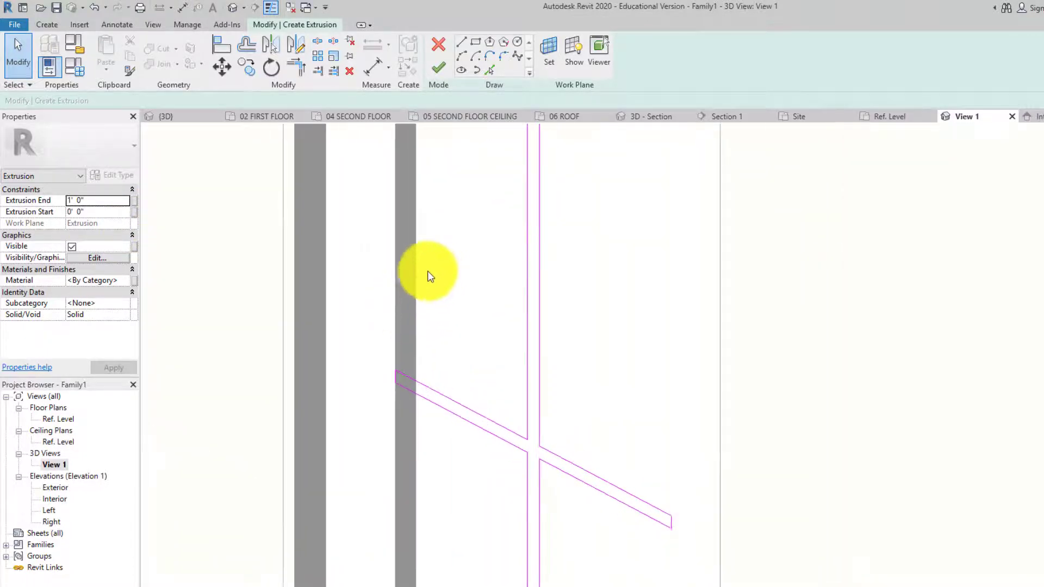
{"action": "scroll", "coordinate": [427, 274], "scroll_direction": "up", "scroll_amount": 1}
{"action": "middle_click_drag", "start_coordinate": [427, 273], "coordinate": [399, 229]}
{"action": "scroll", "coordinate": [408, 350], "scroll_direction": "down", "scroll_amount": 3}
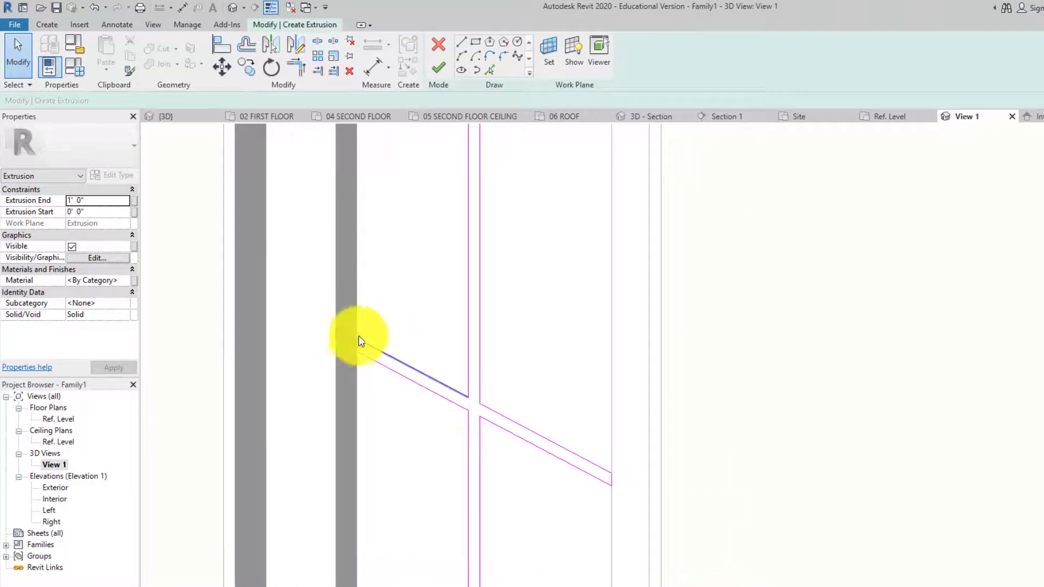
{"action": "left_click", "coordinate": [90, 210]}
{"action": "key", "text": "BackSpace"}
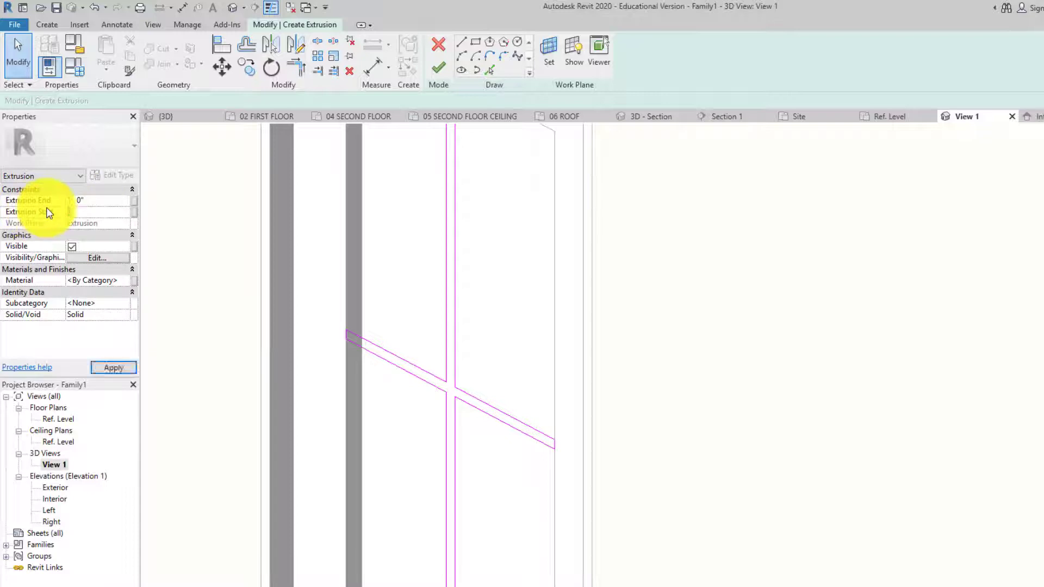
{"action": "mouse_move", "coordinate": [486, 118]}
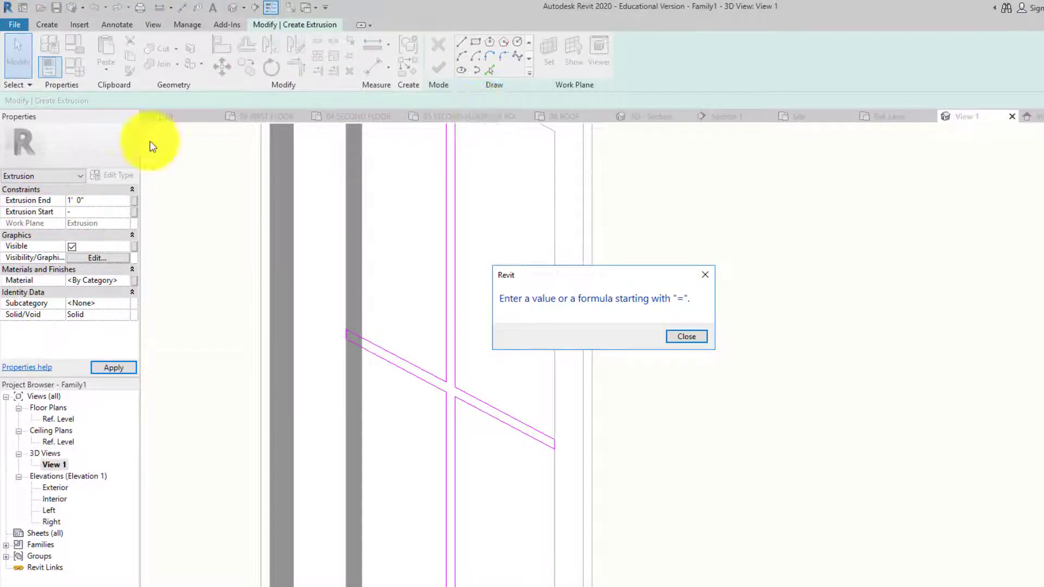
{"action": "left_click", "coordinate": [686, 336]}
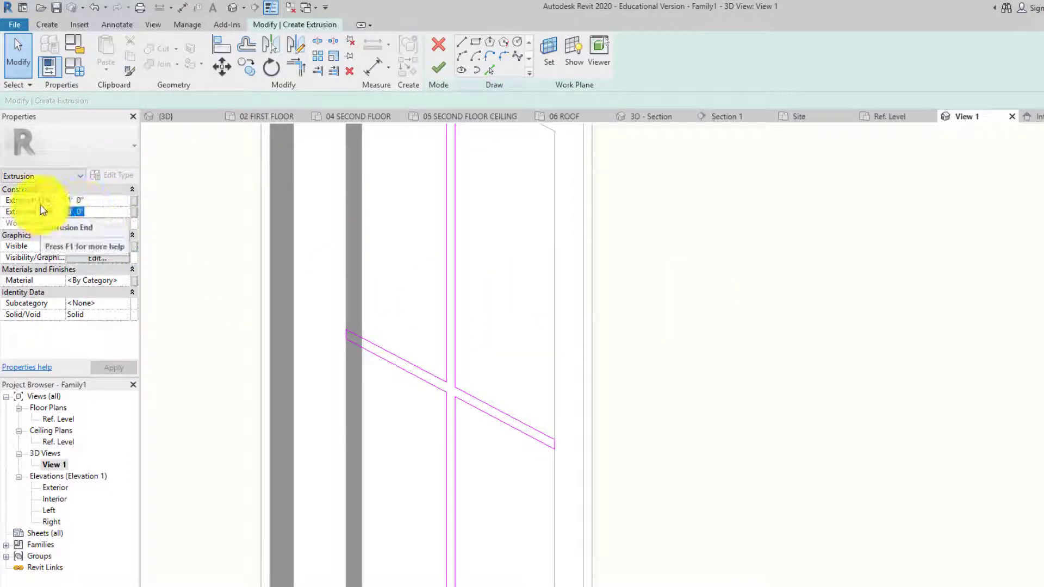
{"action": "type", "text": "01"}
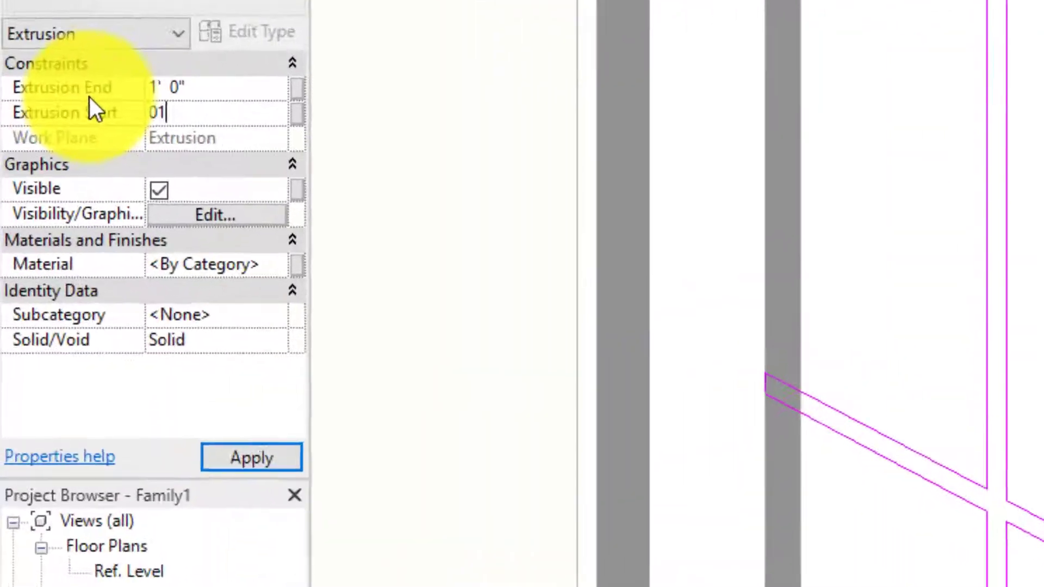
{"action": "key", "text": "BackSpace"}
{"action": "key", "text": "BackSpace"}
{"action": "type", "text": "-1\""}
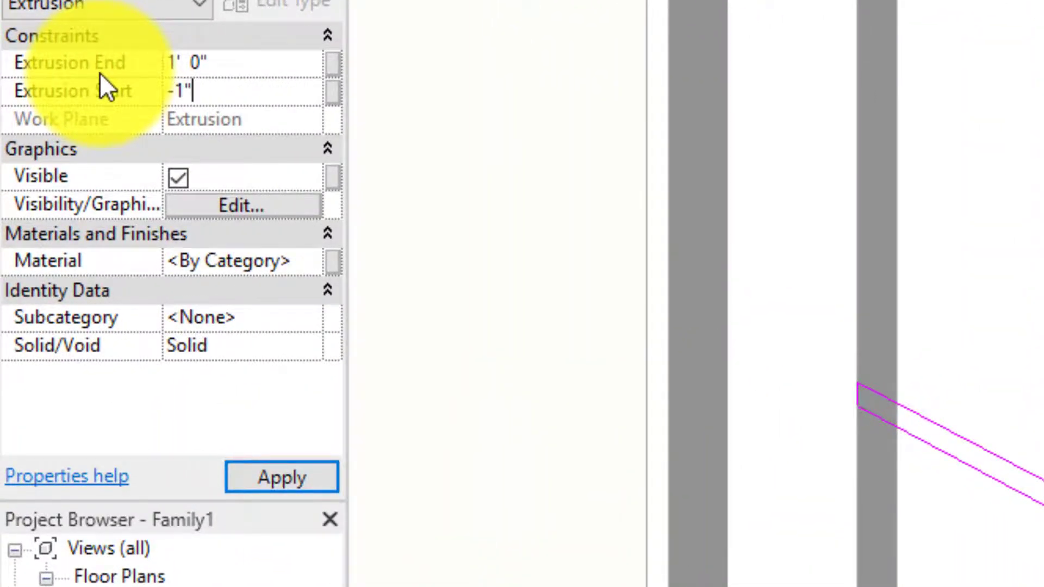
{"action": "key", "text": "Return"}
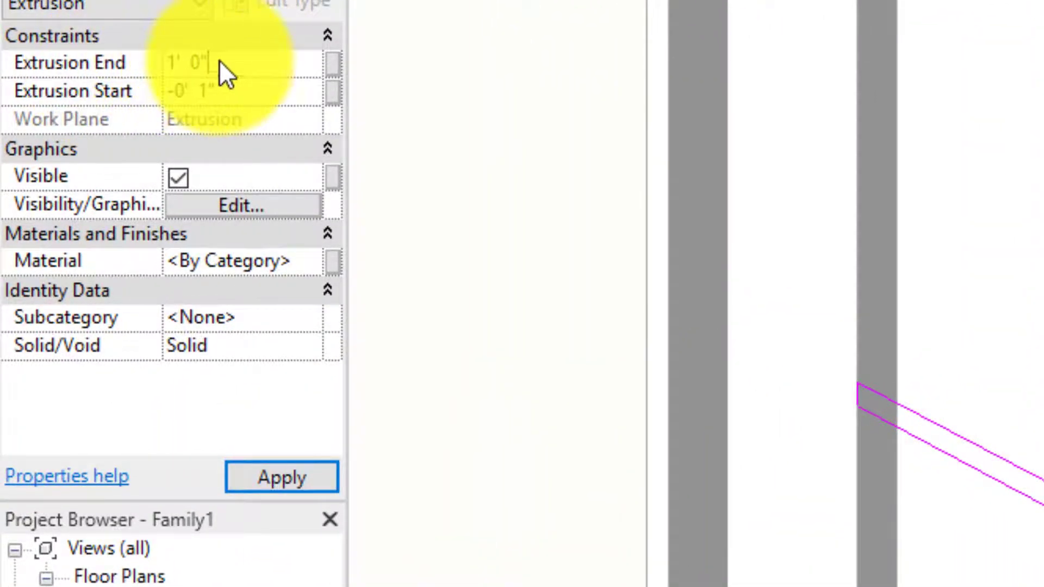
- Set the cross sketch's extrusion end to -0' 2" and finish the extrusion
{"action": "left_click", "coordinate": [157, 64]}
{"action": "type", "text": "-0' 2"}
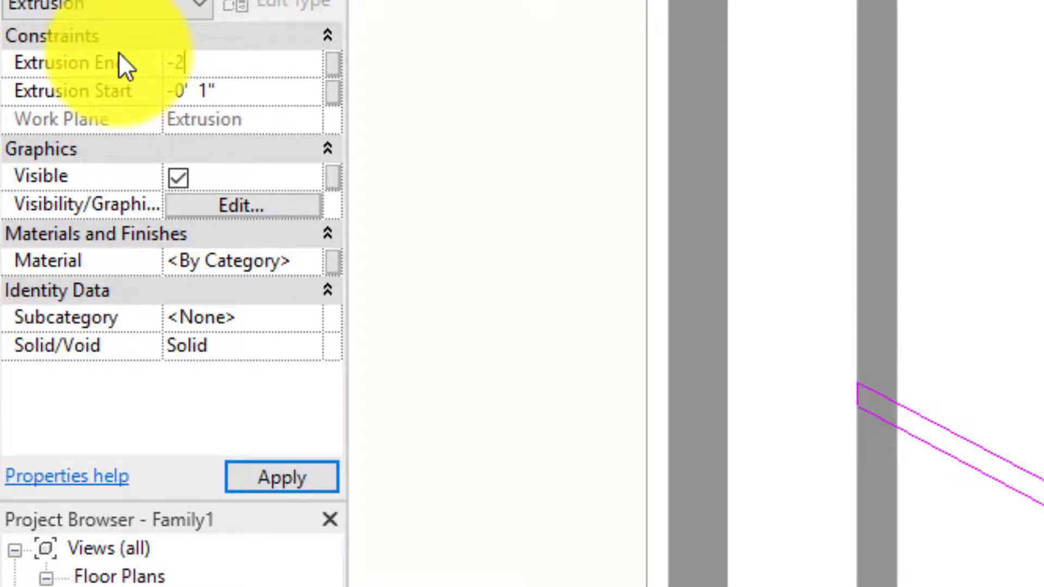
{"action": "type", "text": "\""}
{"action": "left_click", "coordinate": [272, 94]}
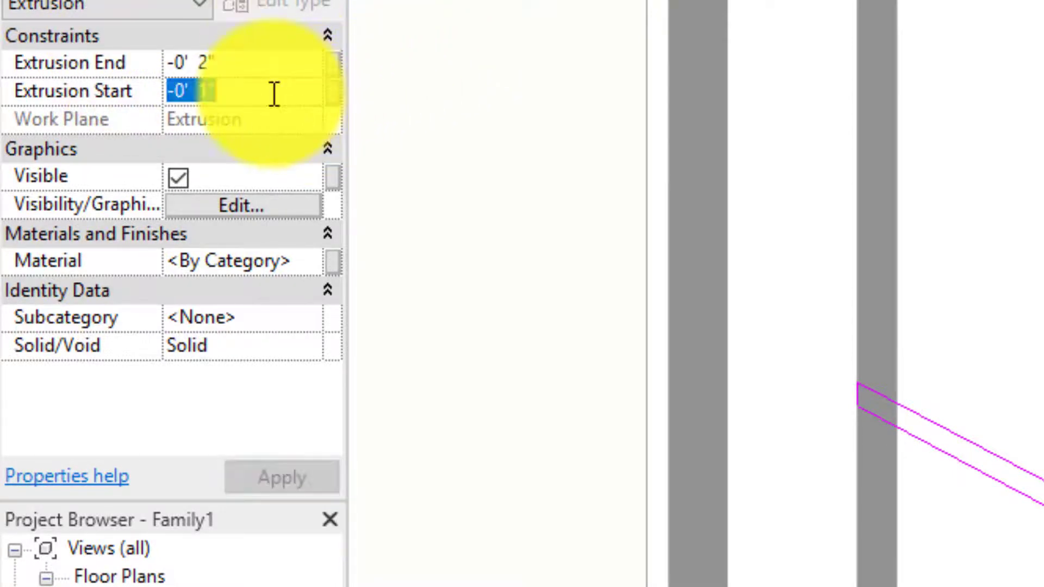
{"action": "left_click", "coordinate": [240, 65]}
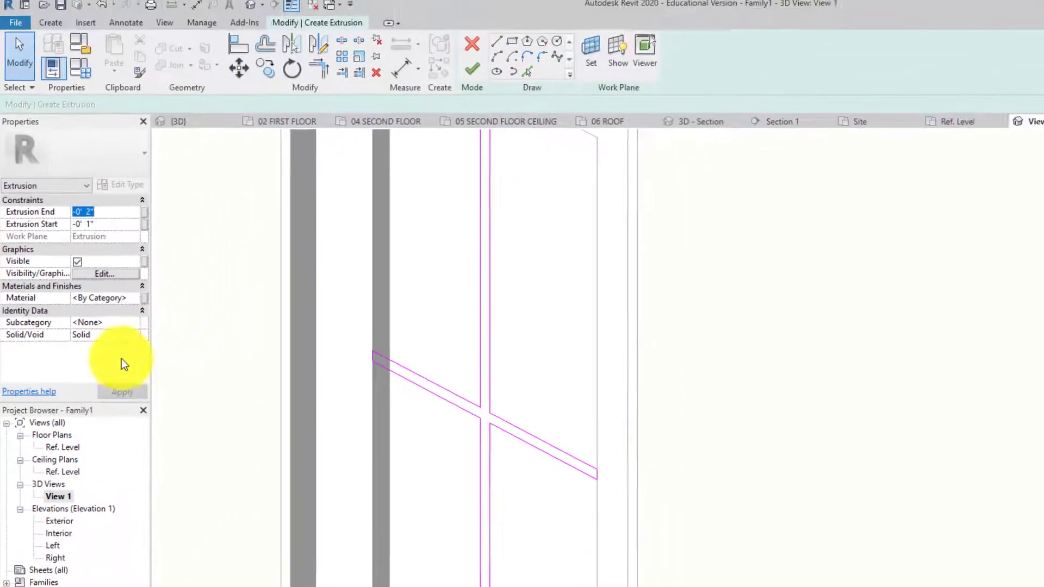
{"action": "left_click", "coordinate": [278, 406]}
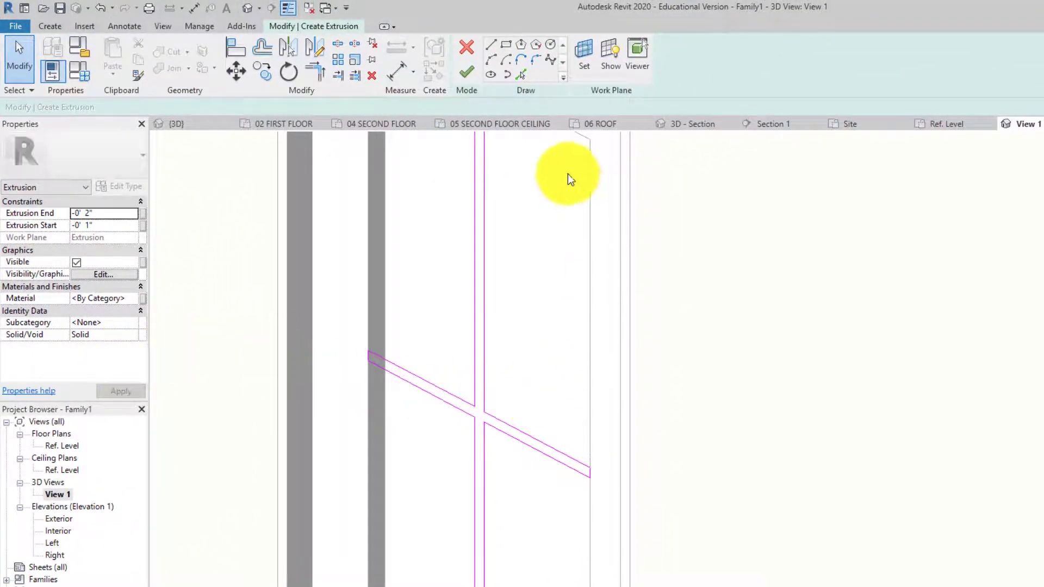
{"action": "left_click", "coordinate": [470, 74]}
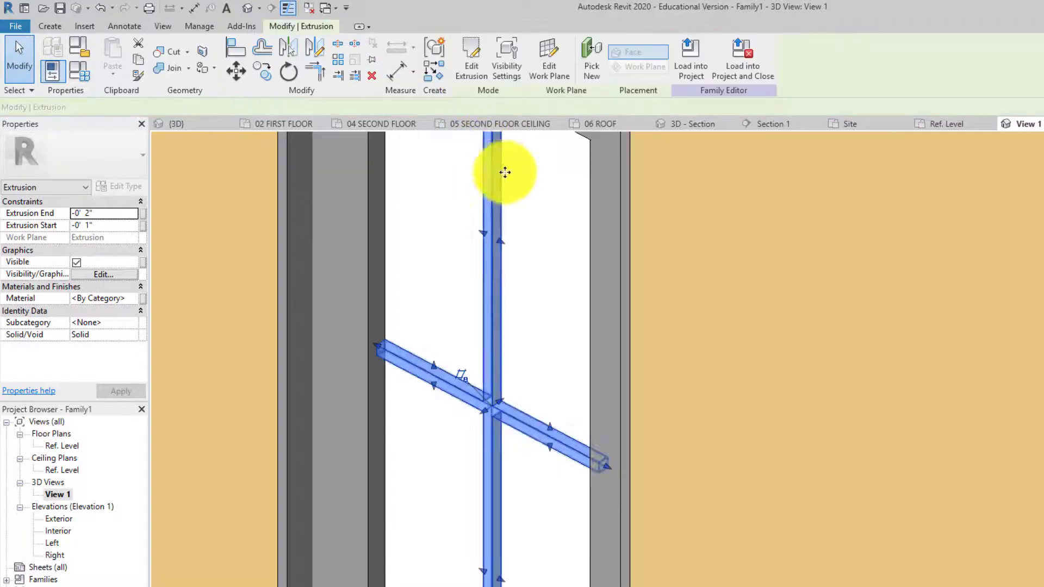
{"action": "left_click", "coordinate": [641, 351]}
- Change the cross bars' extrusion start to -0' 0 1/2" and extrusion end to -0' 1 1/2"
{"action": "scroll", "coordinate": [409, 313], "scroll_direction": "up", "scroll_amount": 4}
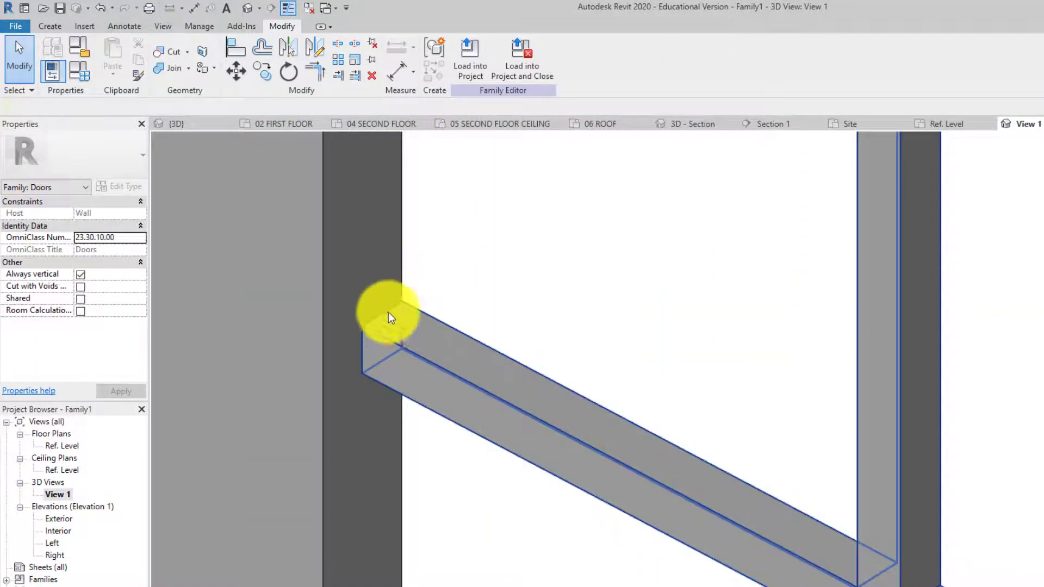
{"action": "scroll", "coordinate": [403, 306], "scroll_direction": "down", "scroll_amount": 4}
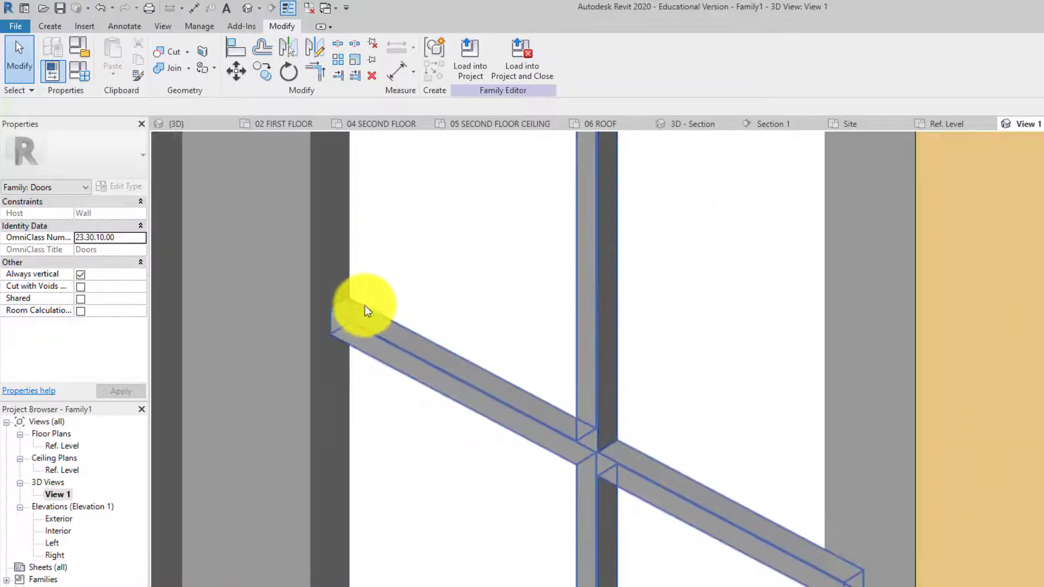
{"action": "left_click", "coordinate": [403, 357]}
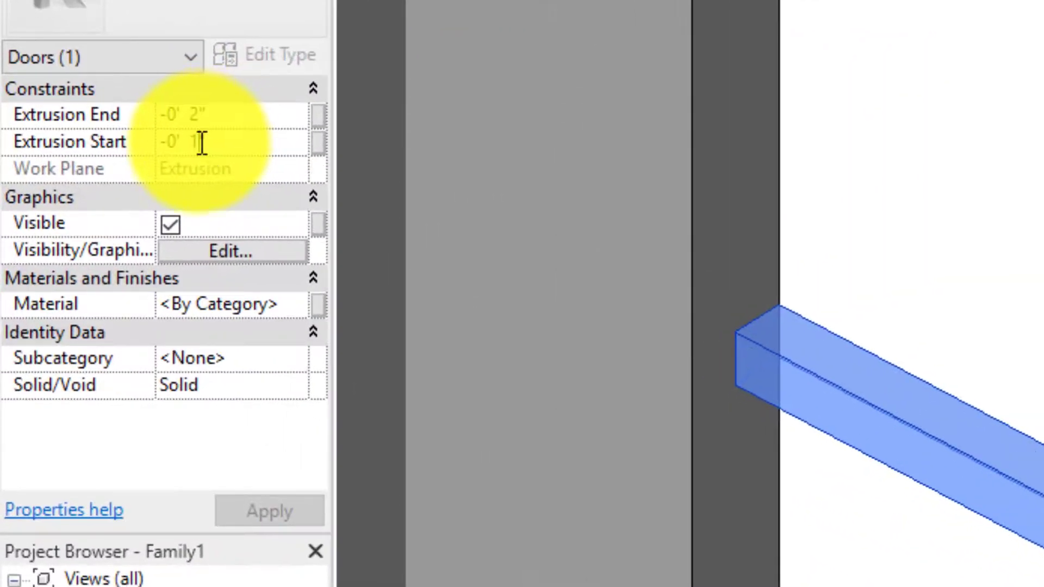
{"action": "double_click", "coordinate": [197, 142]}
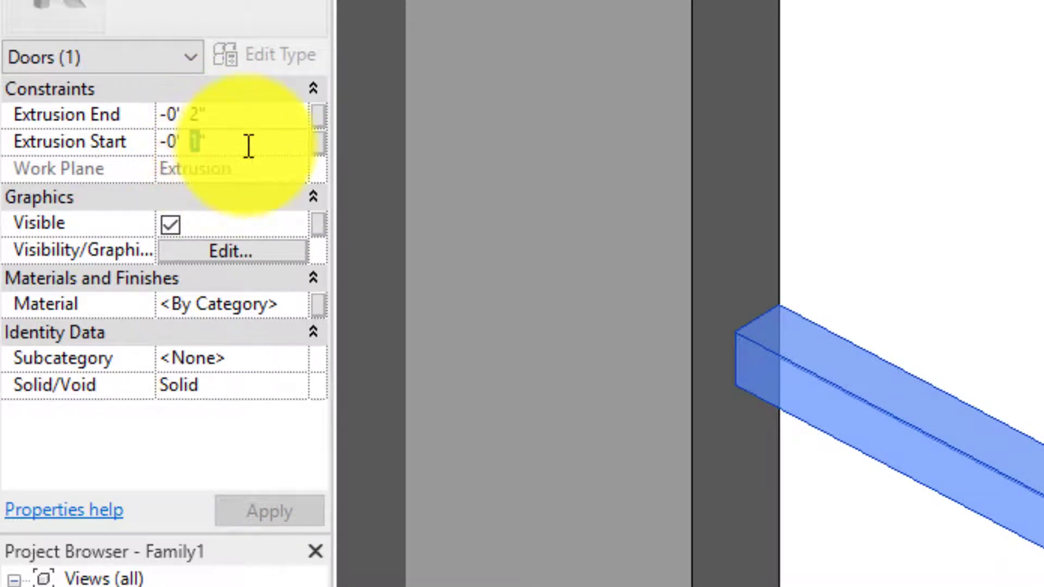
{"action": "key", "text": "BackSpace"}
{"action": "type", "text": ".5"}
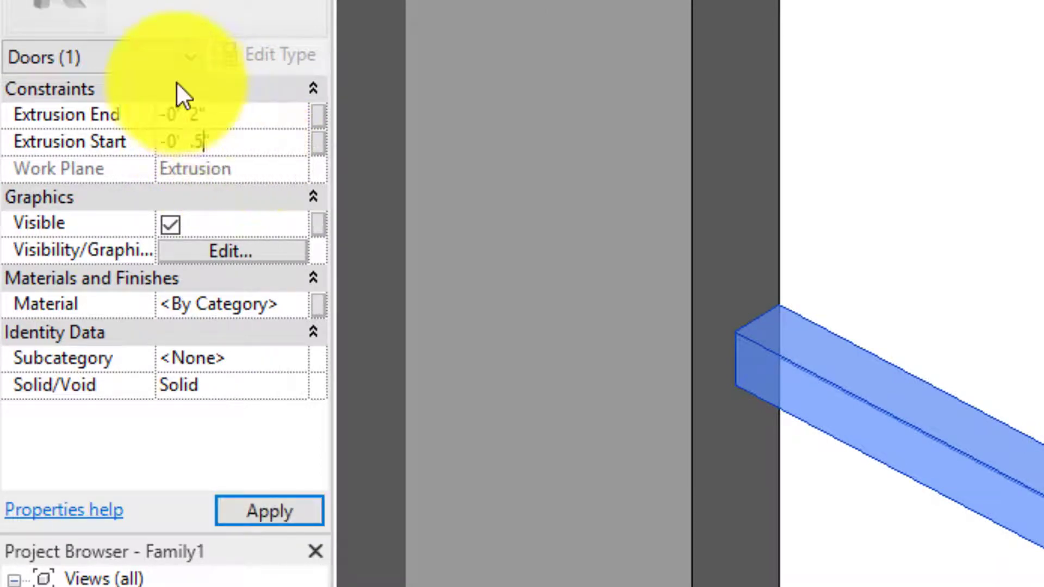
{"action": "key", "text": "Return"}
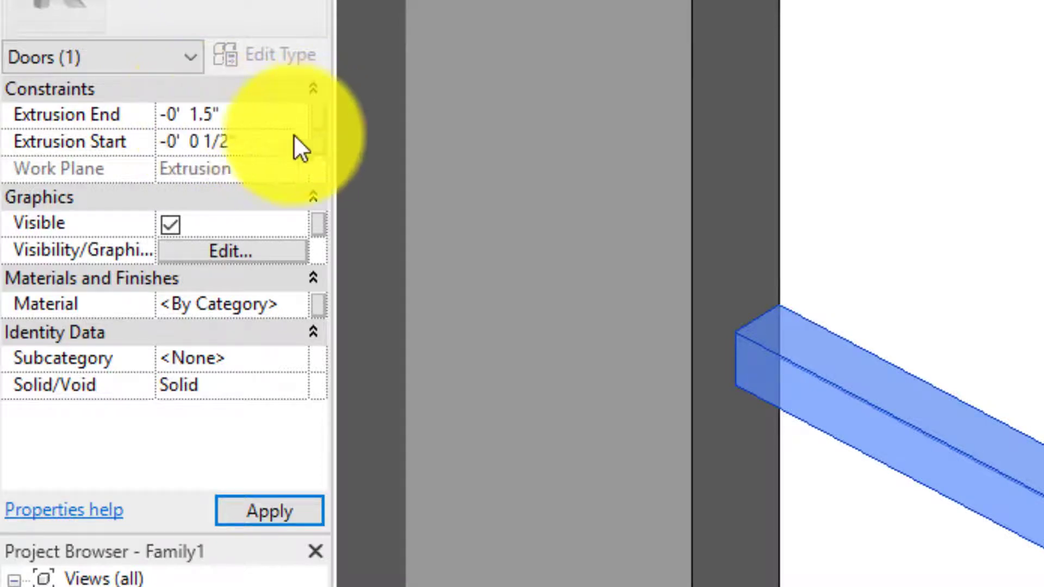
{"action": "left_click", "coordinate": [315, 503]}
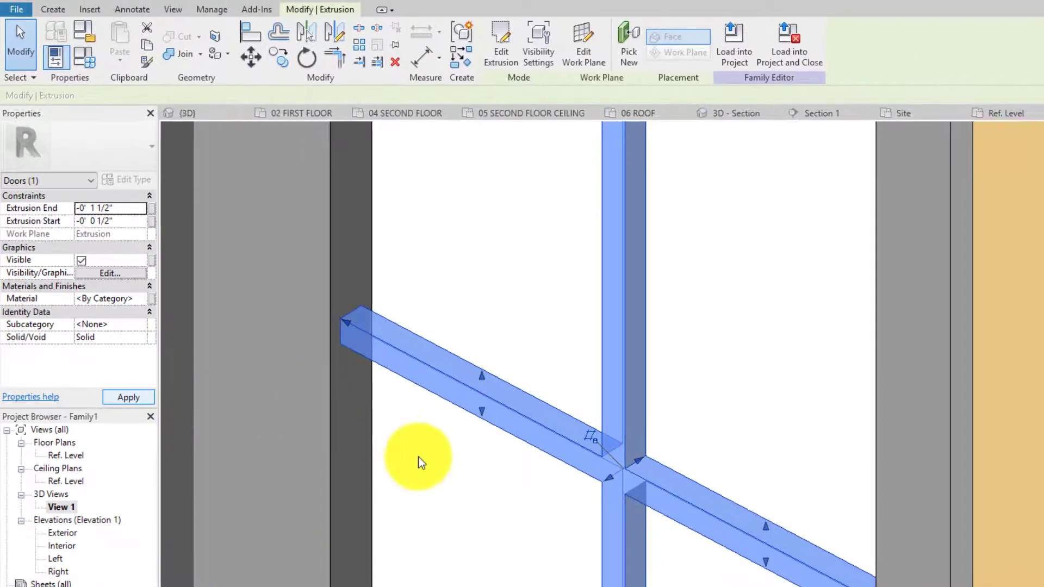
{"action": "left_click", "coordinate": [459, 472]}
- Start a new solid extrusion with the front face of the crossing bars picked as its work plane
{"action": "scroll", "coordinate": [358, 327], "scroll_direction": "down", "scroll_amount": 5}
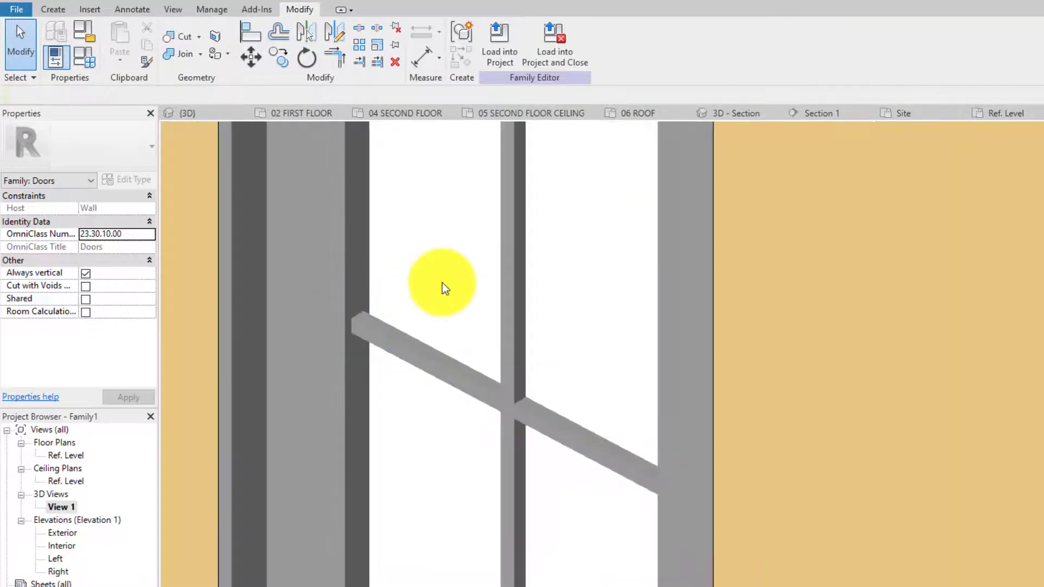
{"action": "middle_click_drag", "start_coordinate": [531, 317], "coordinate": [533, 319]}
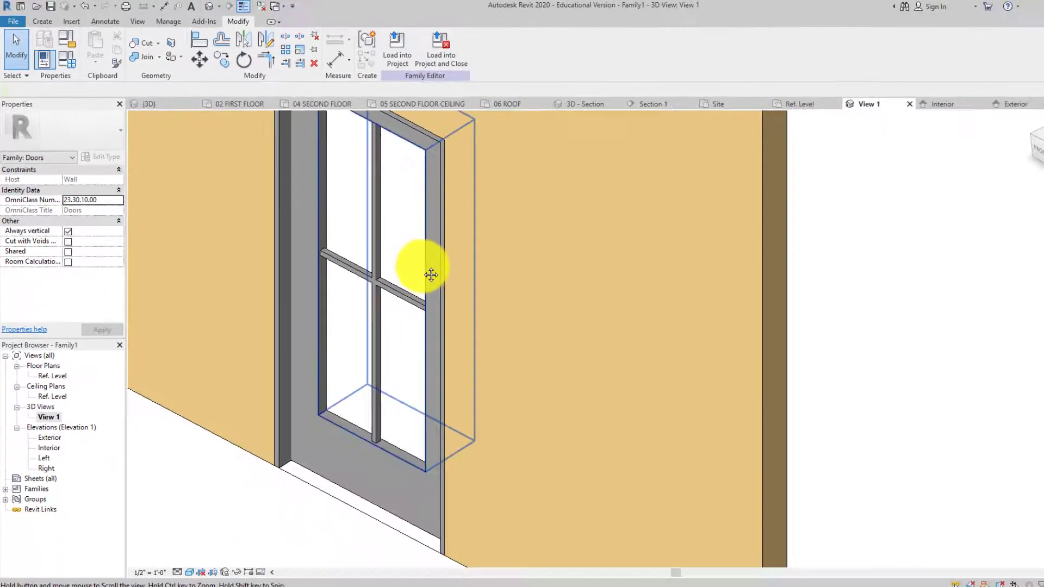
{"action": "middle_click_drag", "start_coordinate": [431, 275], "coordinate": [365, 326]}
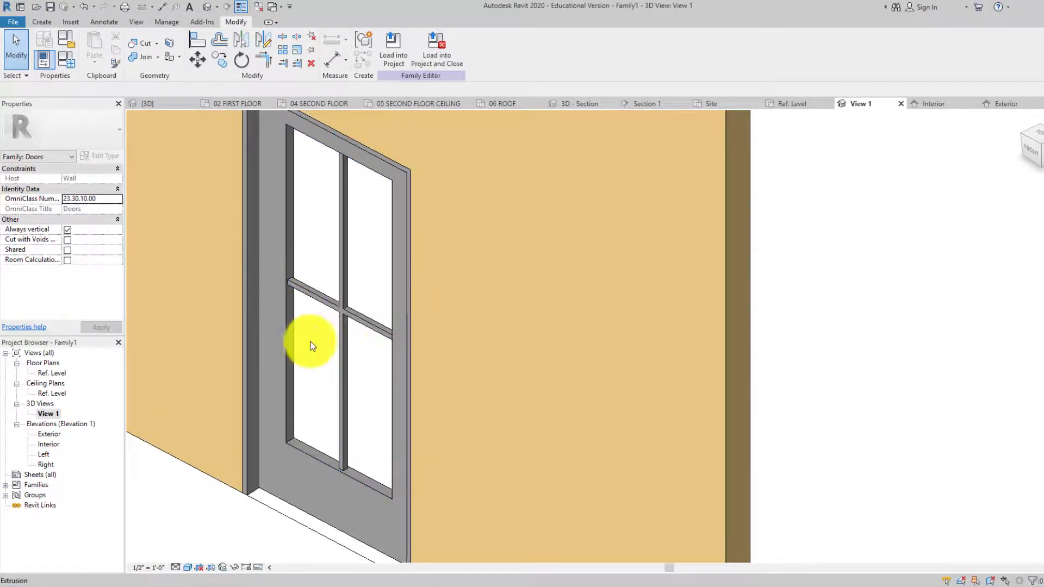
{"action": "scroll", "coordinate": [305, 190], "scroll_direction": "up", "scroll_amount": 2}
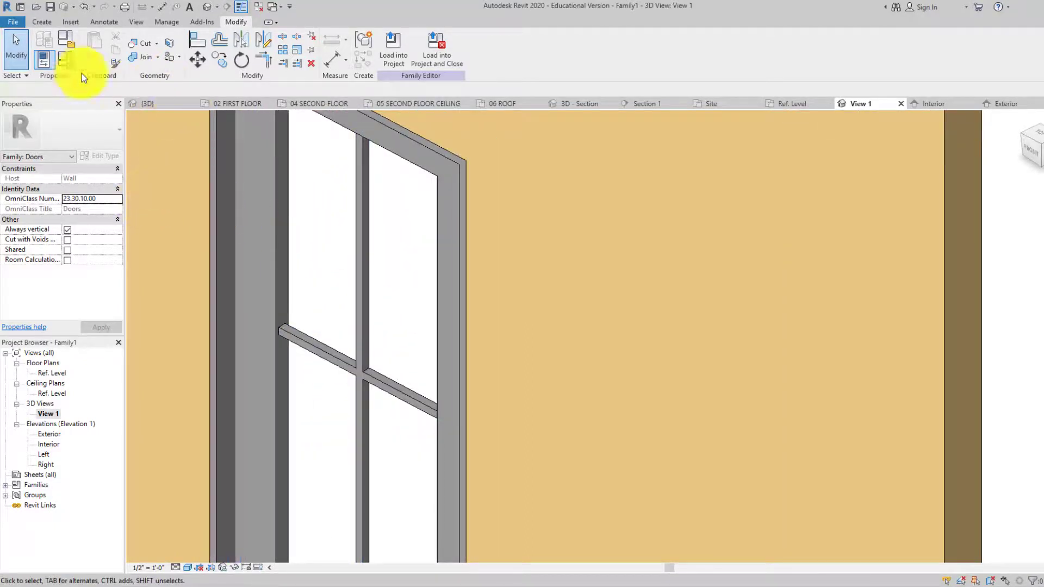
{"action": "left_click", "coordinate": [44, 23]}
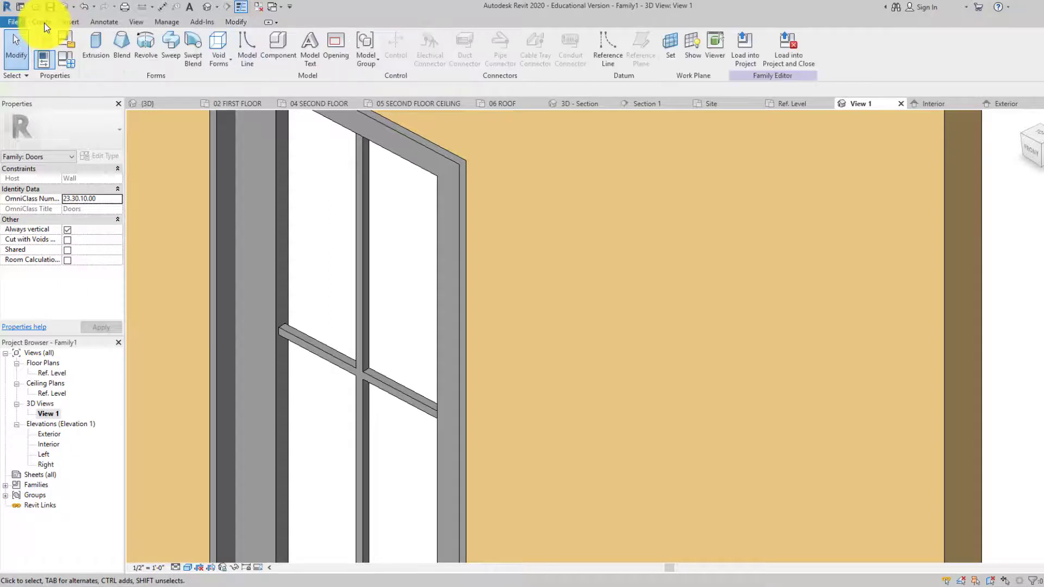
{"action": "left_click", "coordinate": [98, 36]}
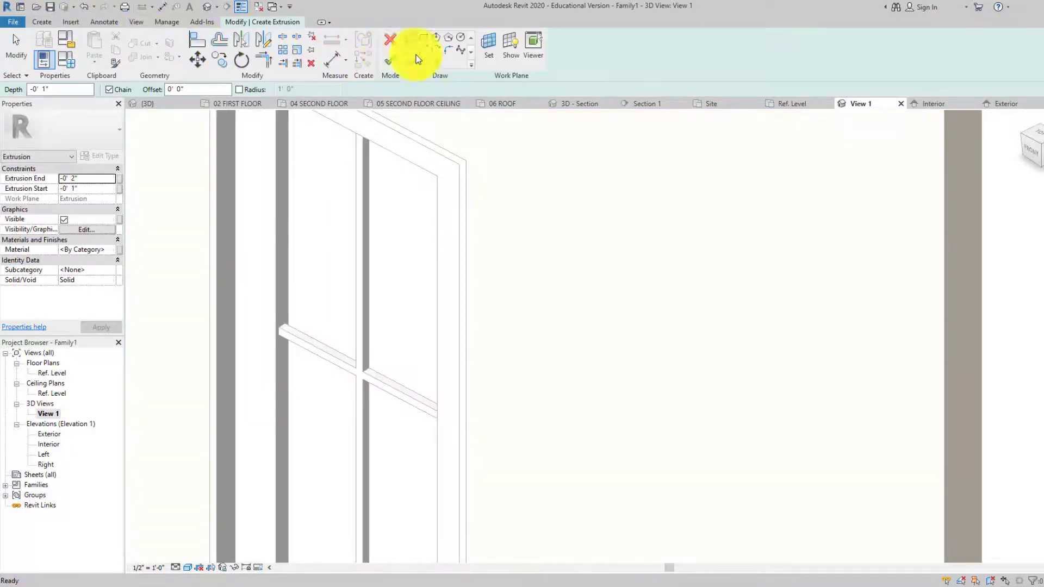
{"action": "left_click", "coordinate": [497, 44]}
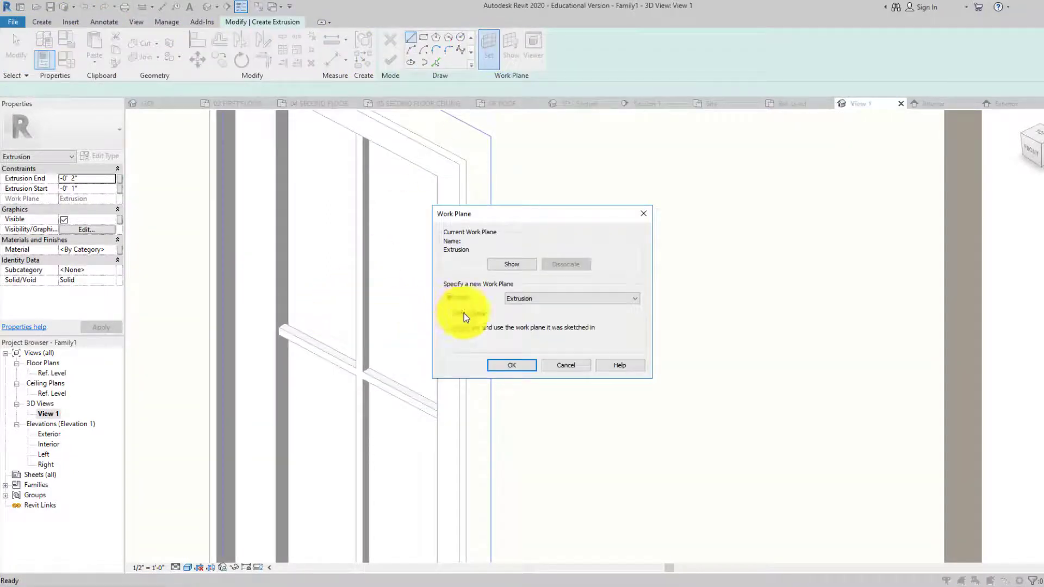
{"action": "left_click", "coordinate": [507, 368]}
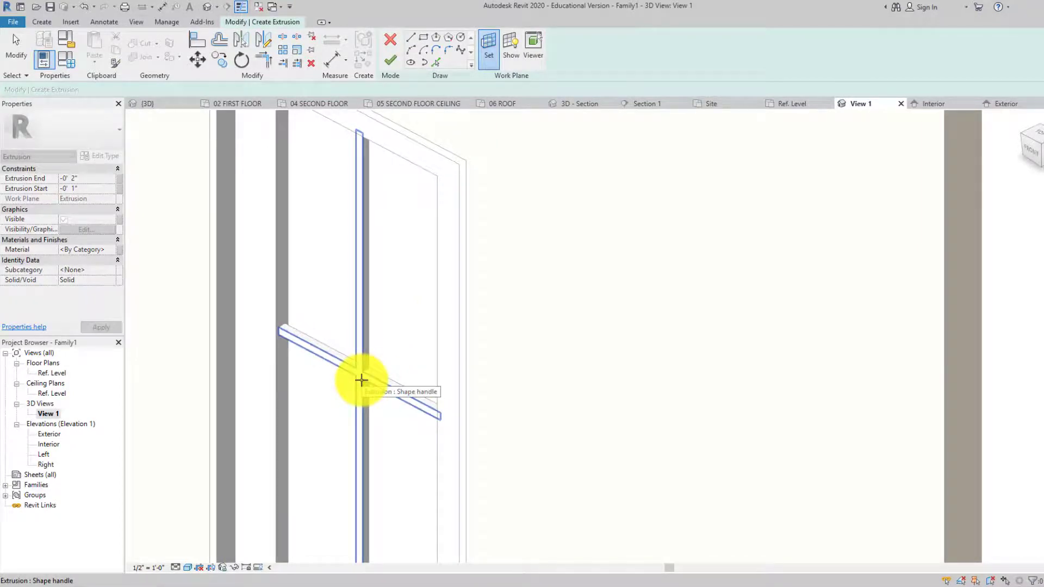
{"action": "left_click", "coordinate": [361, 379]}
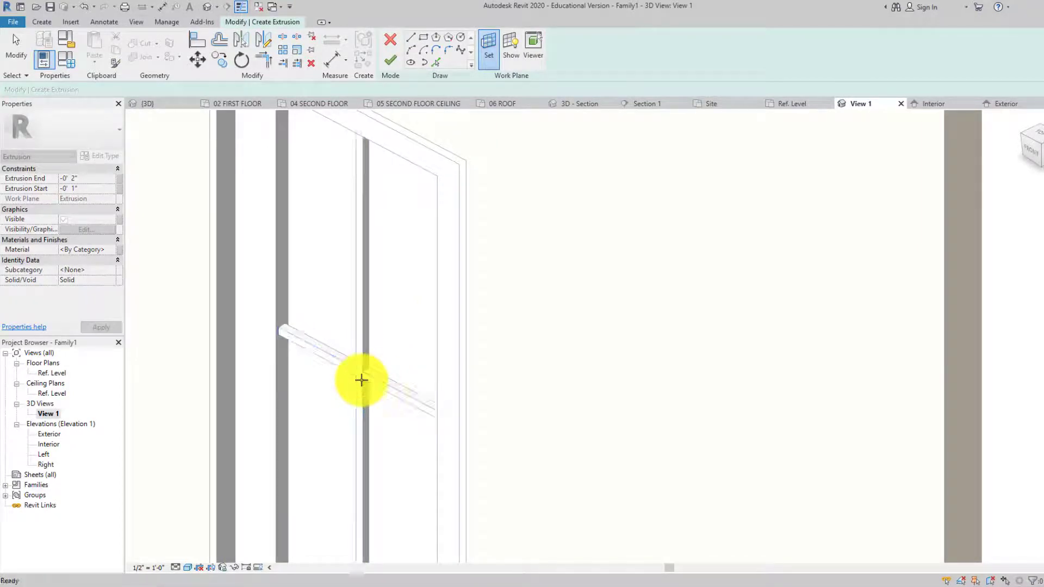
- Sketch rectangles of 0' 11 1/2" by 2' 8" filling the two upper openings between the bars, working from the front
{"action": "left_click", "coordinate": [1031, 153]}
{"action": "scroll", "coordinate": [591, 367], "scroll_direction": "up", "scroll_amount": 3}
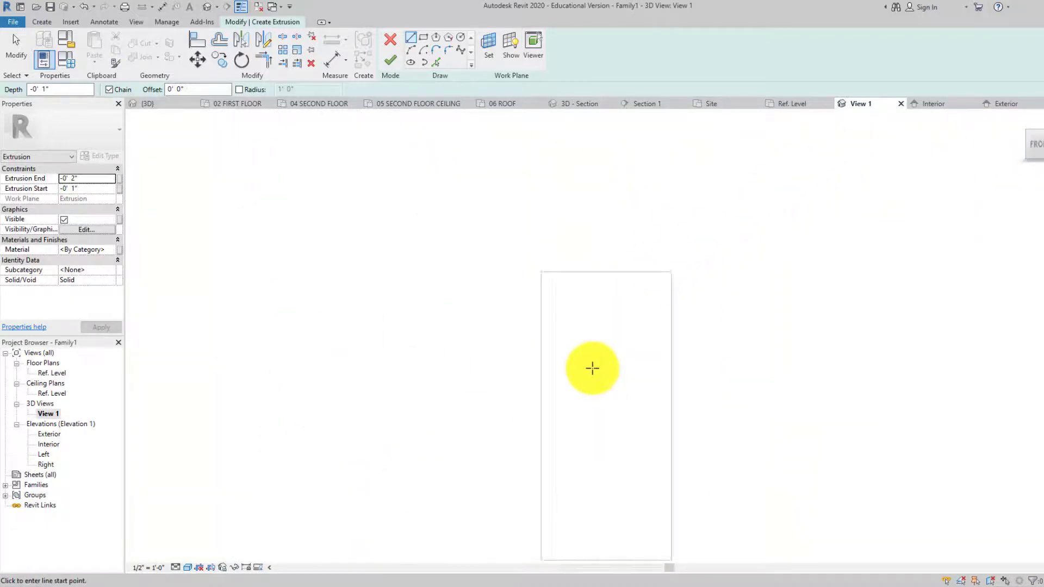
{"action": "middle_click_drag", "start_coordinate": [560, 342], "coordinate": [415, 250]}
{"action": "left_click", "coordinate": [423, 38]}
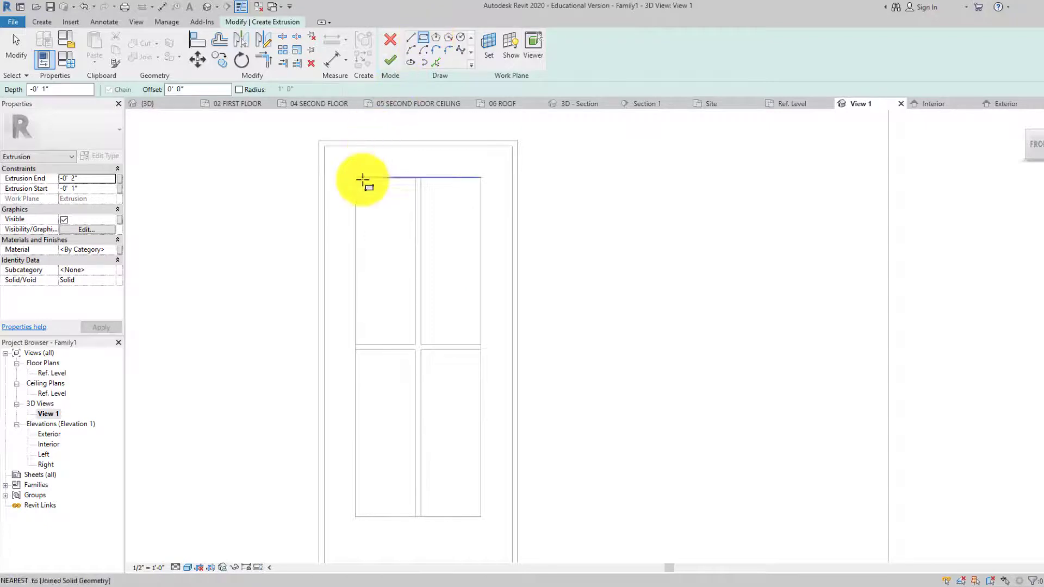
{"action": "left_click", "coordinate": [356, 178]}
{"action": "left_click", "coordinate": [415, 343]}
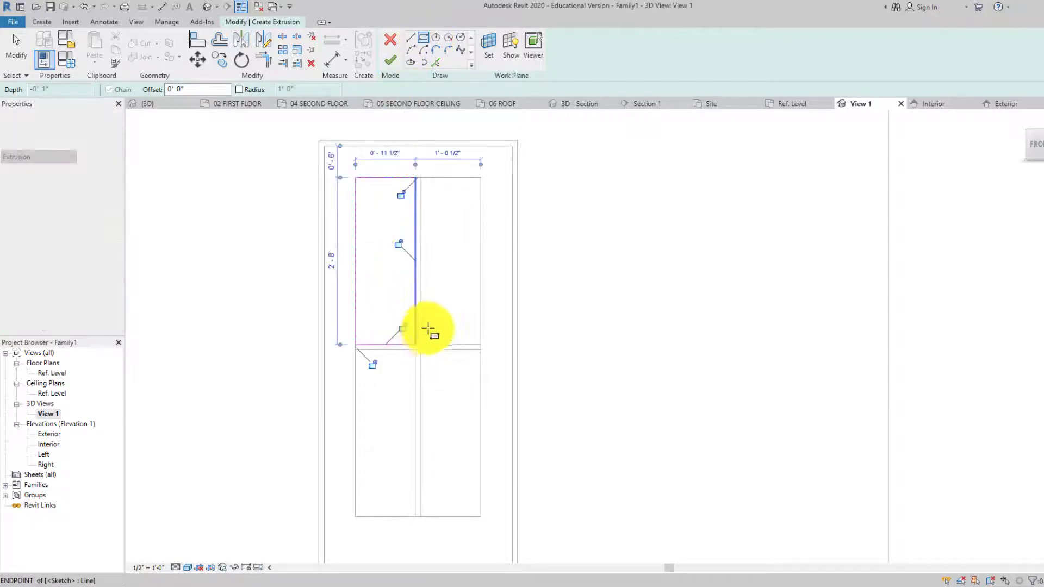
{"action": "left_click", "coordinate": [429, 183]}
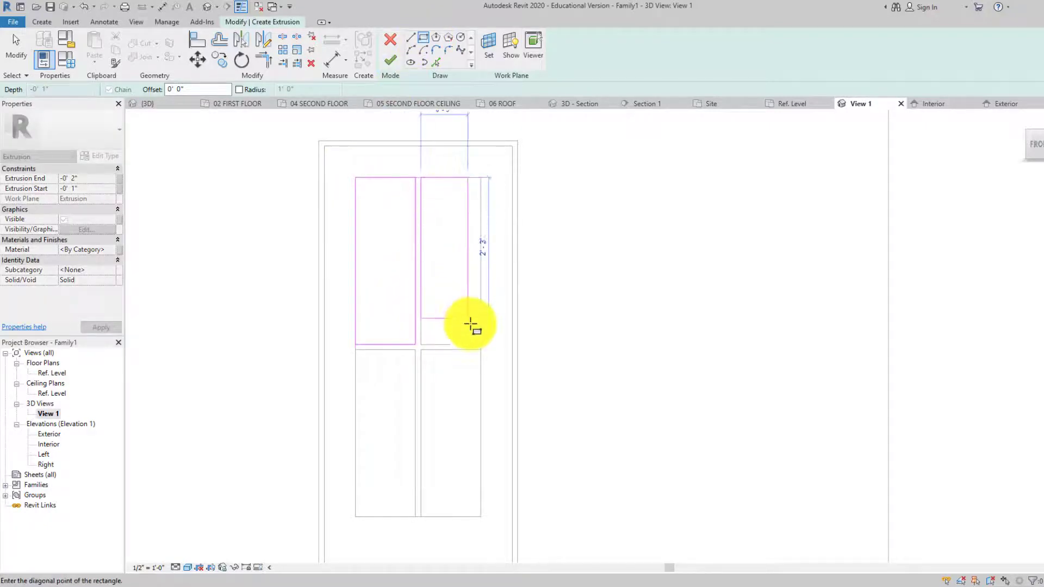
{"action": "left_click", "coordinate": [481, 345]}
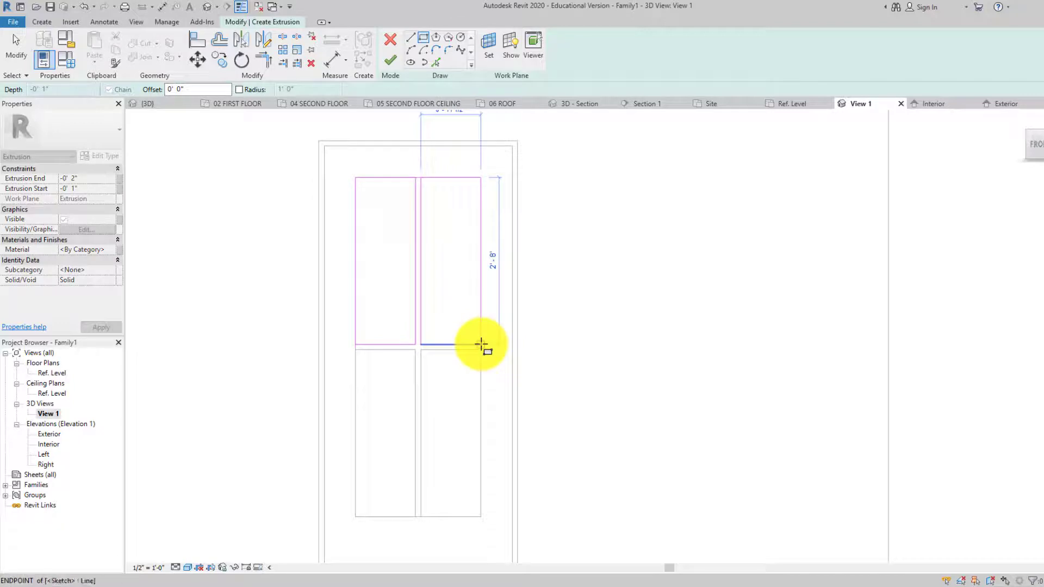
- Sketch matching 0' 11 1/2" by 2' 8" rectangles in the two lower openings between the bars and end the rectangle command
{"action": "left_click", "coordinate": [415, 350]}
{"action": "left_click", "coordinate": [356, 516]}
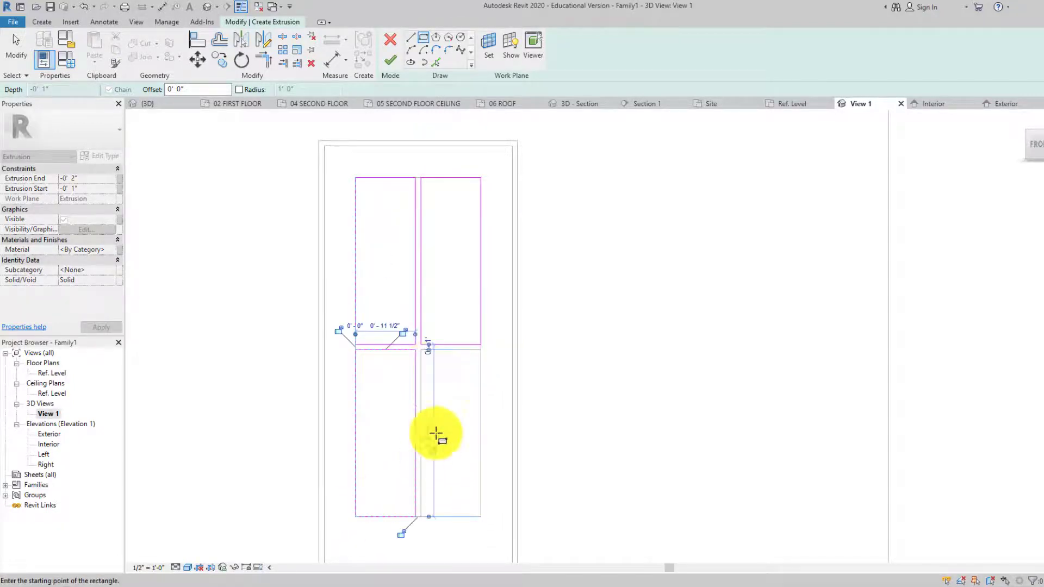
{"action": "left_click", "coordinate": [481, 517]}
{"action": "left_click", "coordinate": [422, 350]}
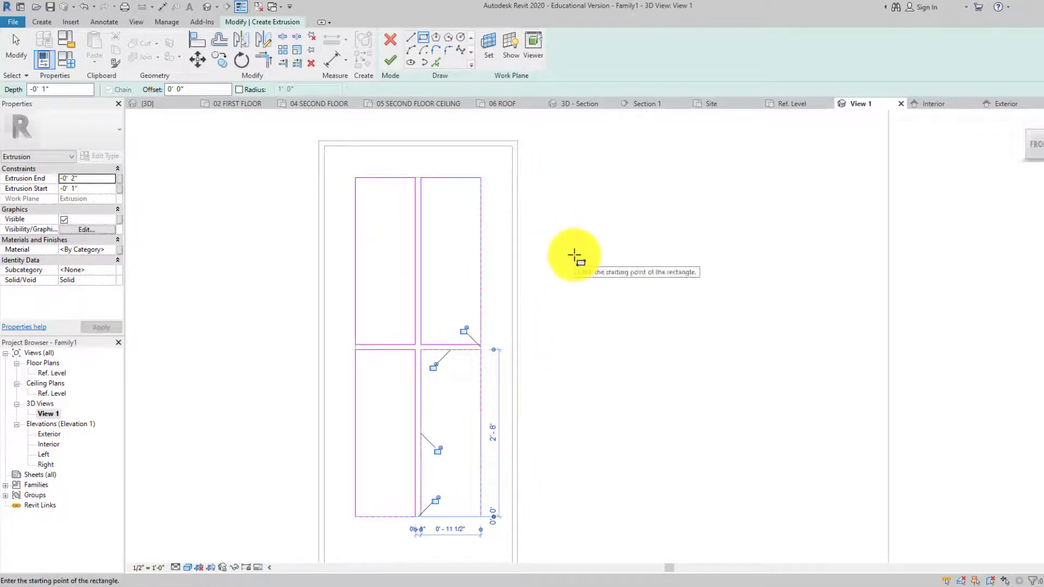
{"action": "key", "text": "Escape"}
{"action": "key", "text": "Escape"}
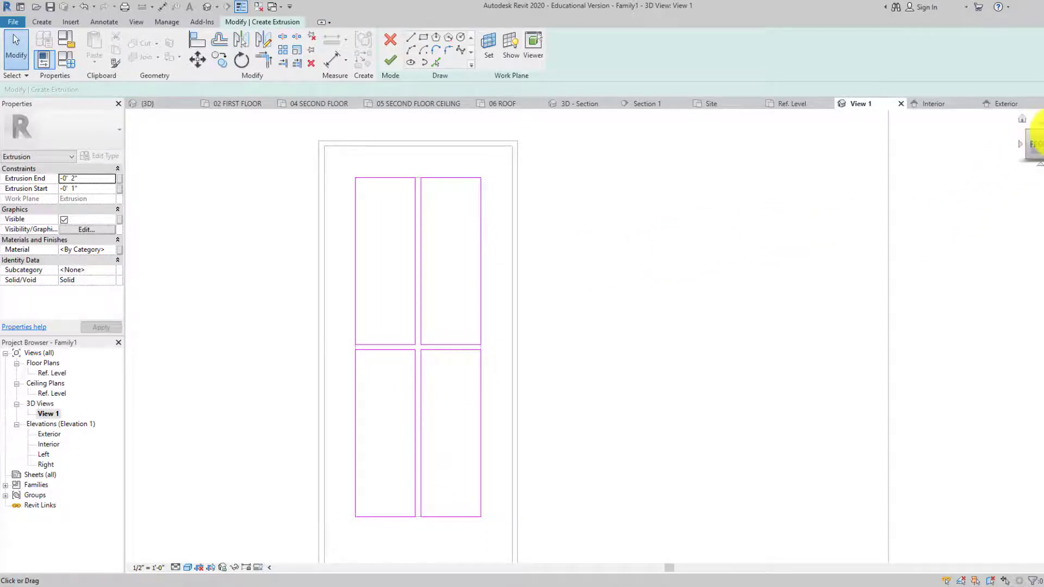
- Set the pane extrusion's start to -0' 0 1/2" and its end to -0' 1", and finish the extrusion
{"action": "left_click", "coordinate": [1036, 126]}
{"action": "scroll", "coordinate": [602, 382], "scroll_direction": "up", "scroll_amount": 6}
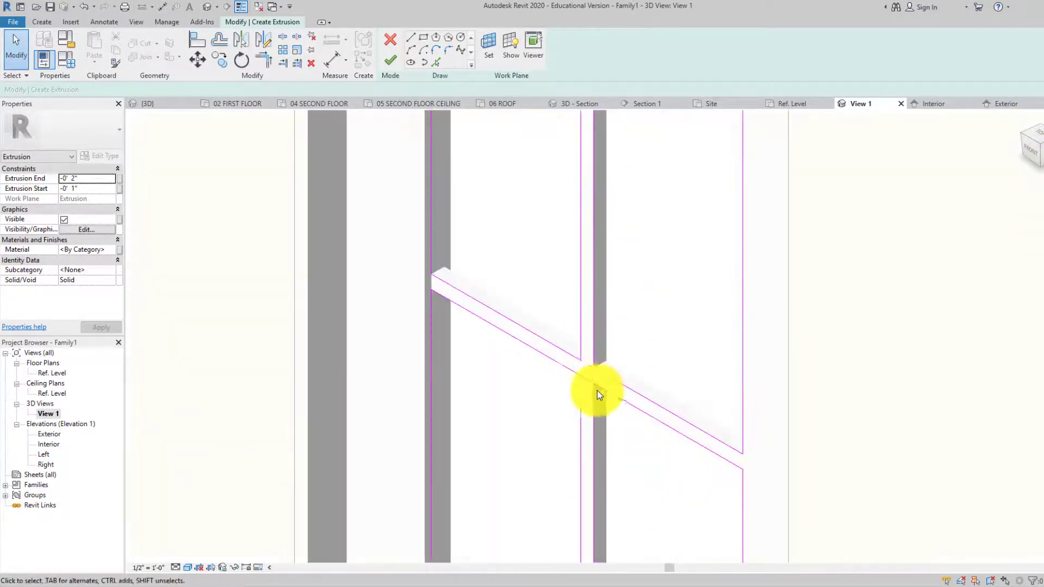
{"action": "middle_click_drag", "start_coordinate": [596, 391], "coordinate": [546, 375]}
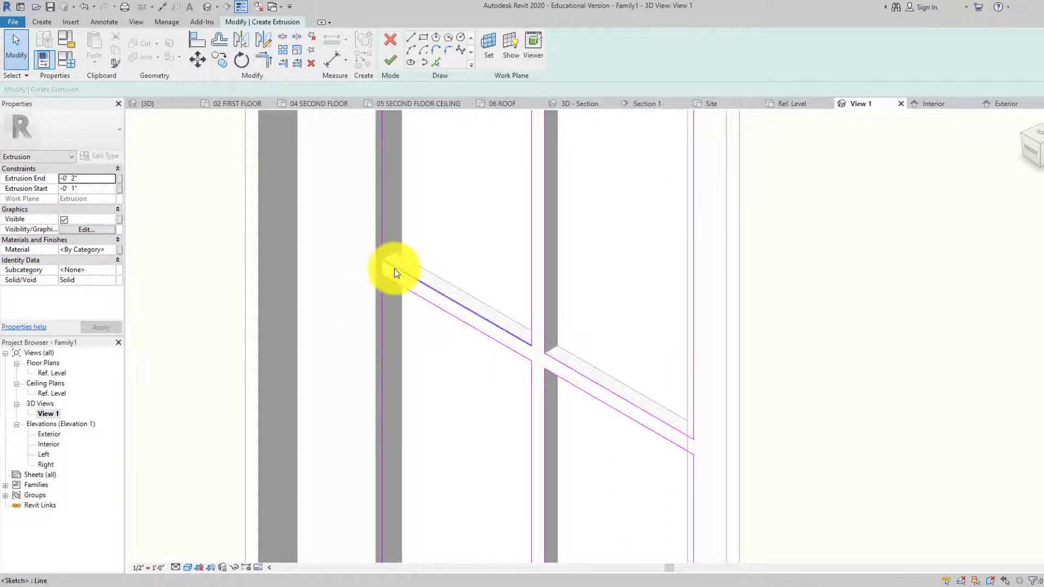
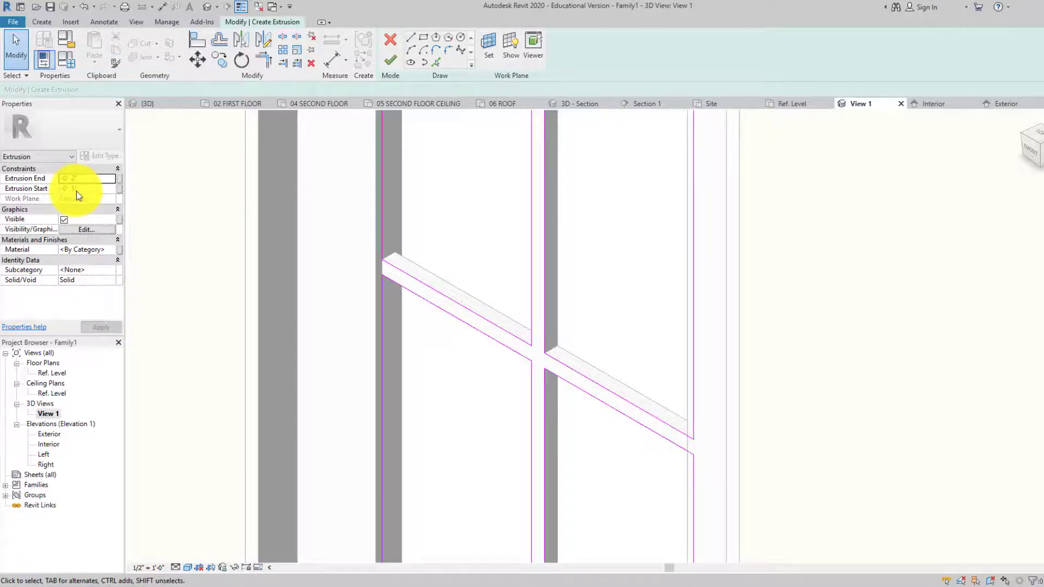
{"action": "left_click", "coordinate": [76, 189]}
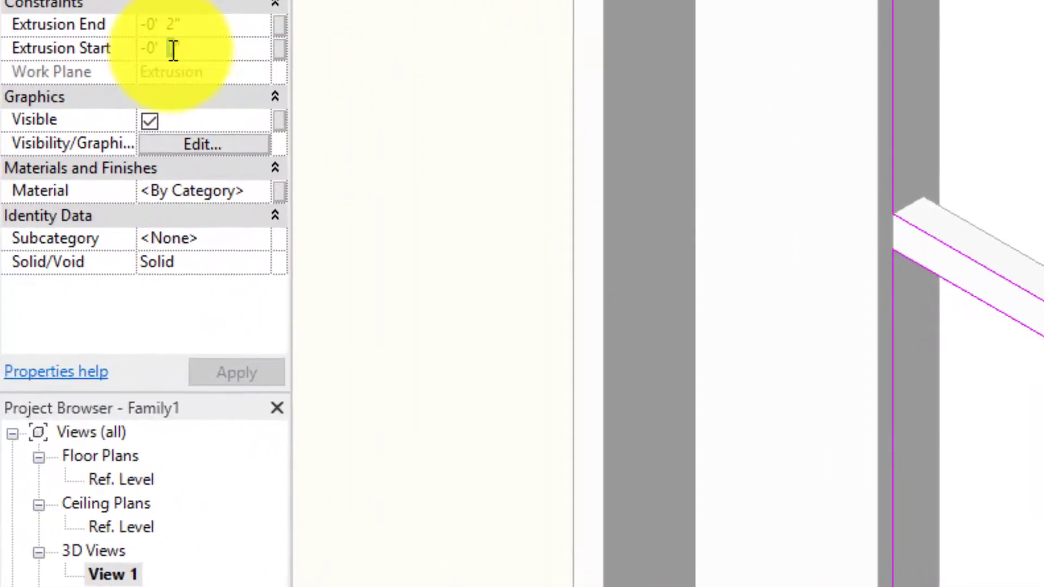
{"action": "type", "text": ".5"}
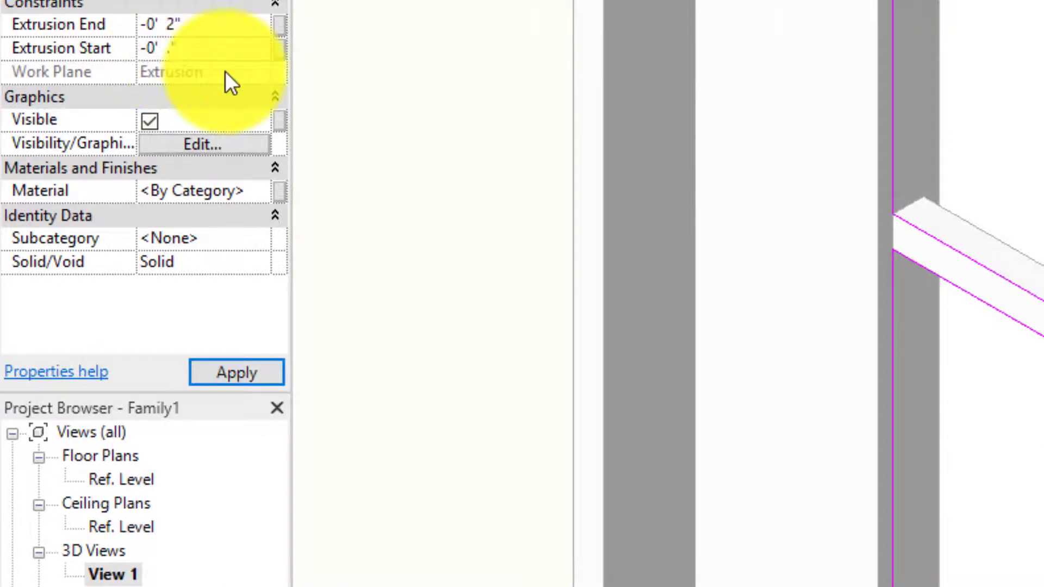
{"action": "left_click", "coordinate": [174, 25]}
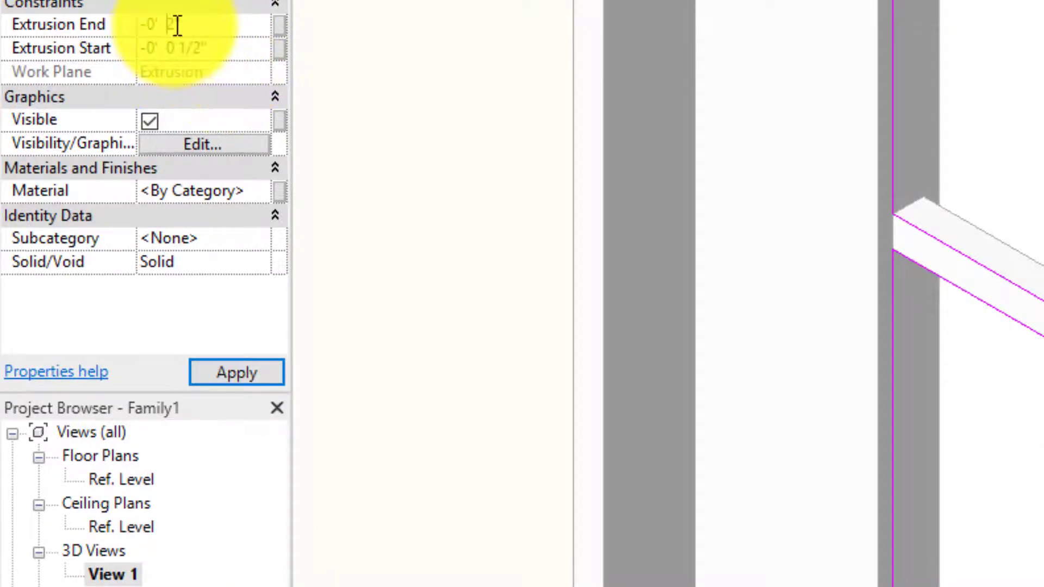
{"action": "type", "text": "1"}
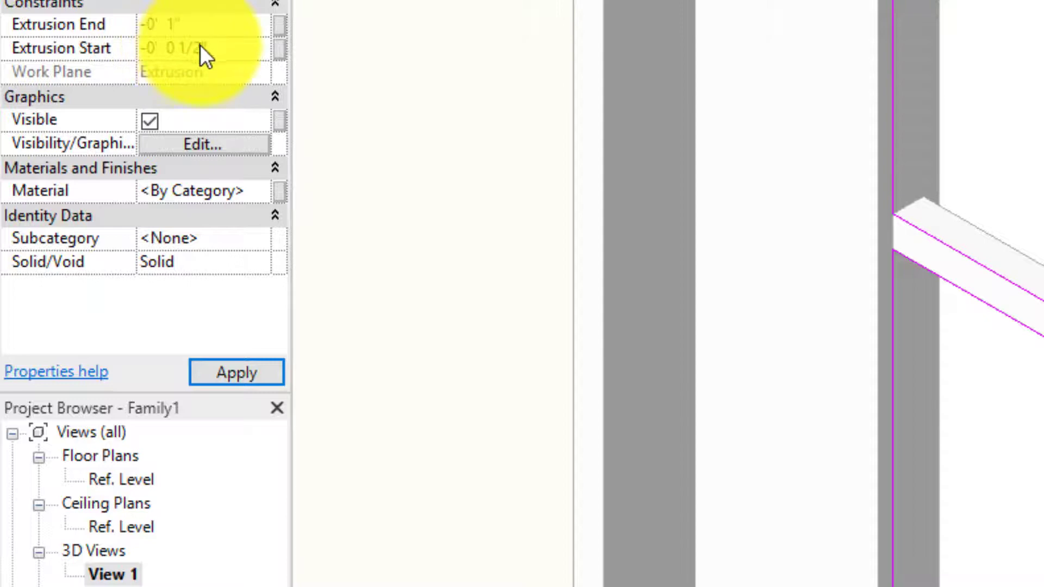
{"action": "left_click", "coordinate": [214, 47]}
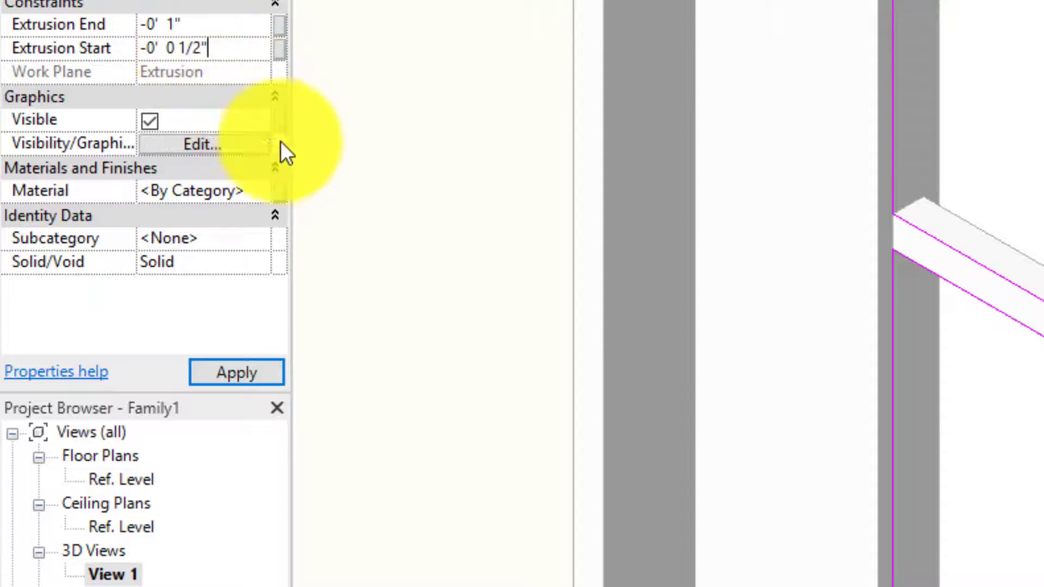
{"action": "left_click", "coordinate": [271, 374]}
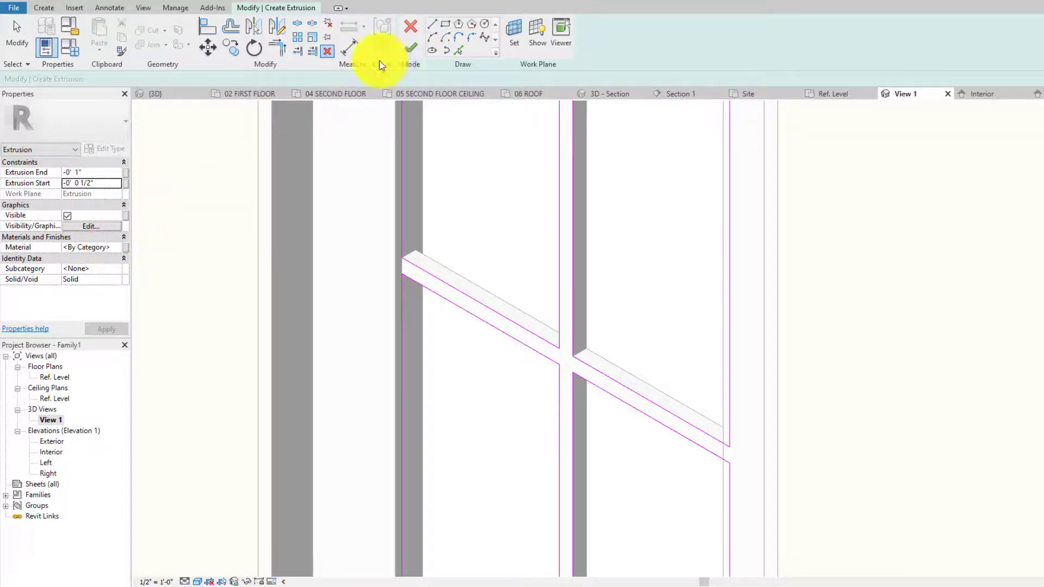
{"action": "left_click", "coordinate": [410, 51]}
- Examine how deep the new panes sit between the crossing bars from both sides of the door
{"action": "scroll", "coordinate": [435, 239], "scroll_direction": "down", "scroll_amount": 2}
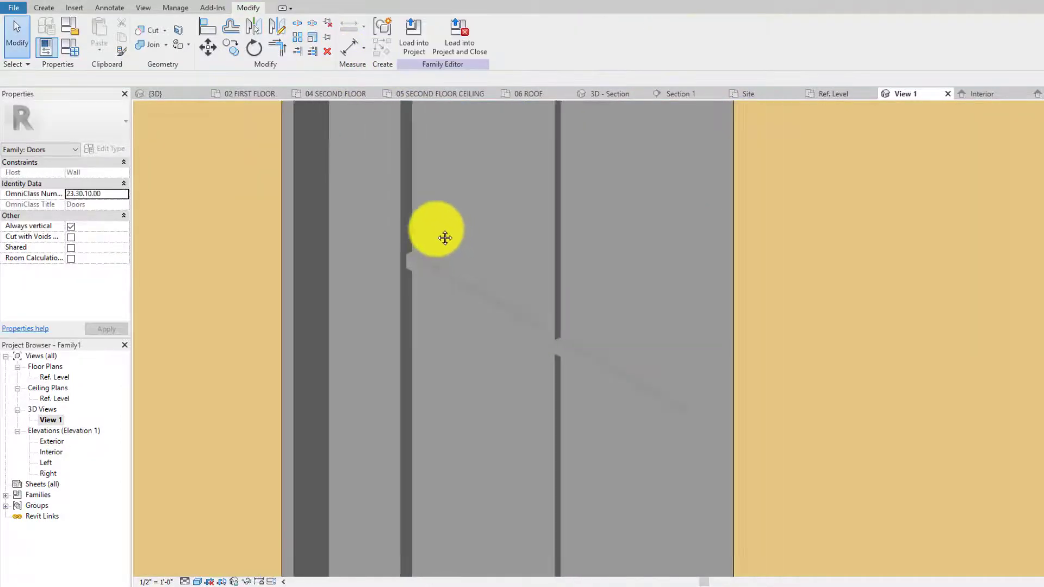
{"action": "scroll", "coordinate": [488, 261], "scroll_direction": "down", "scroll_amount": 3}
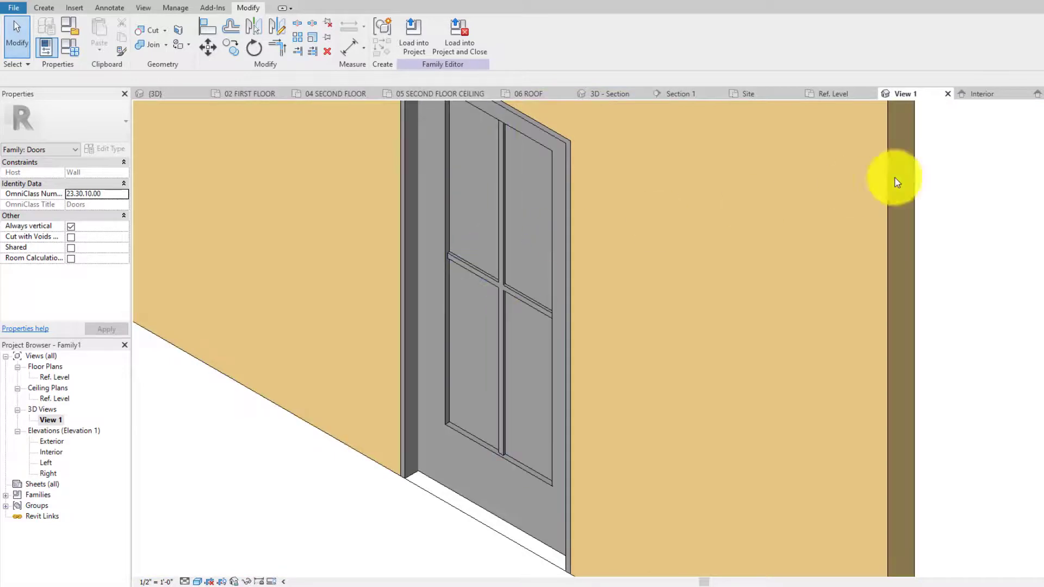
{"action": "middle_click_drag", "start_coordinate": [487, 261], "coordinate": [1031, 162], "text": "shift"}
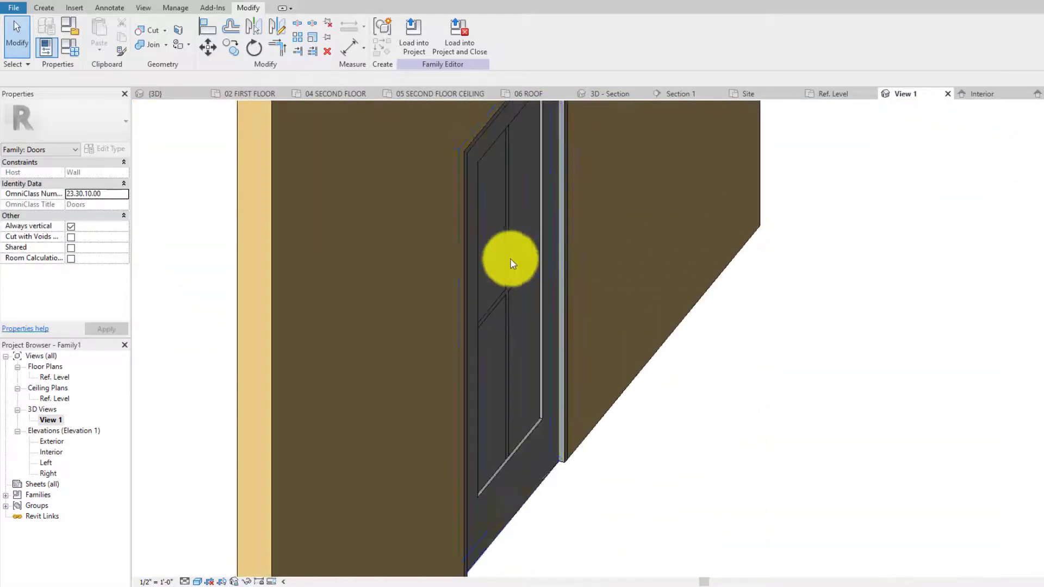
{"action": "scroll", "coordinate": [512, 259], "scroll_direction": "up", "scroll_amount": 5}
{"action": "scroll", "coordinate": [528, 256], "scroll_direction": "up", "scroll_amount": 1}
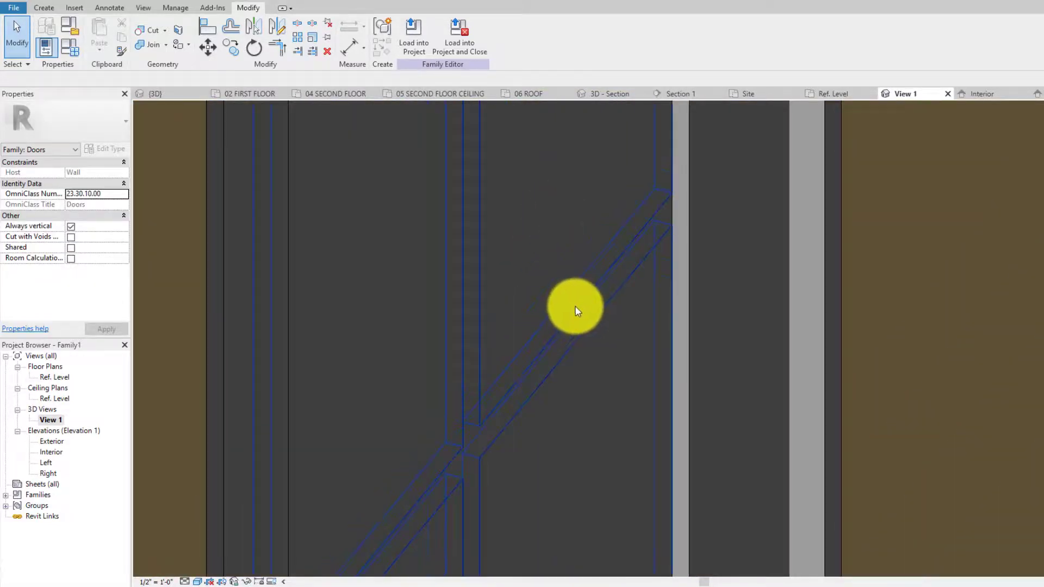
{"action": "scroll", "coordinate": [590, 282], "scroll_direction": "down", "scroll_amount": 3}
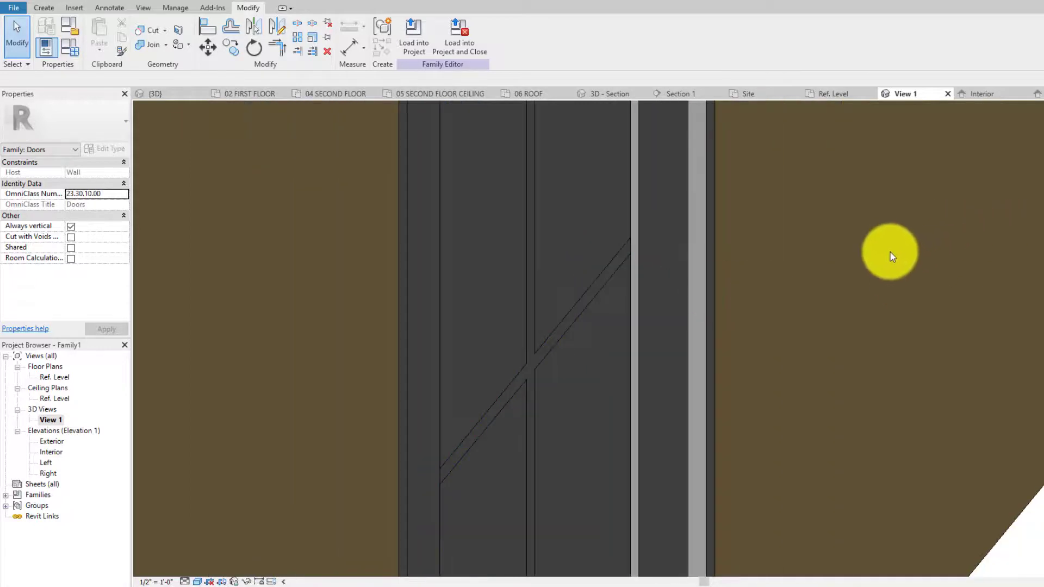
{"action": "scroll", "coordinate": [888, 252], "scroll_direction": "down", "scroll_amount": 4}
{"action": "middle_click_drag", "start_coordinate": [4, 136], "coordinate": [240, 135], "text": "shift"}
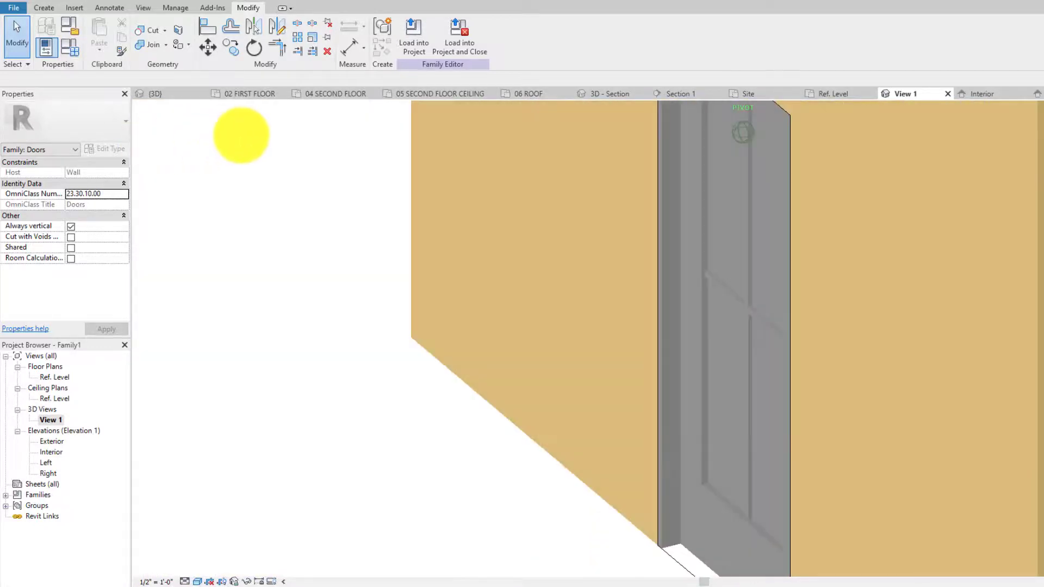
{"action": "middle_click_drag", "start_coordinate": [748, 170], "coordinate": [631, 170]}
{"action": "scroll", "coordinate": [582, 256], "scroll_direction": "up", "scroll_amount": 2}
{"action": "scroll", "coordinate": [583, 260], "scroll_direction": "up", "scroll_amount": 1}
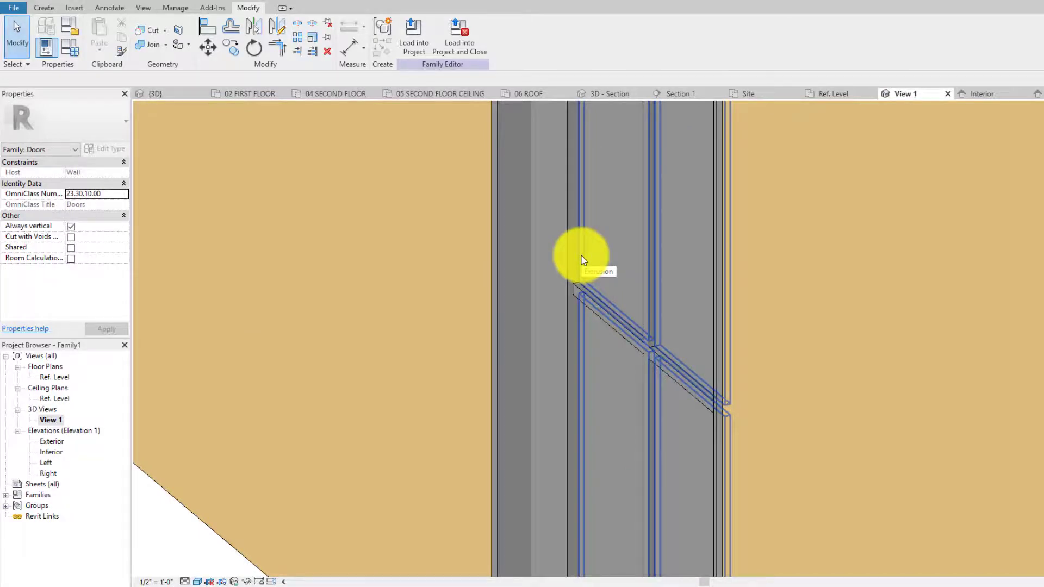
- Change the four panes' extrusion start to -0' 0 1/4" and extrusion end to -0' 0 3/4"
{"action": "left_click", "coordinate": [582, 260]}
{"action": "scroll", "coordinate": [634, 233], "scroll_direction": "down", "scroll_amount": 2}
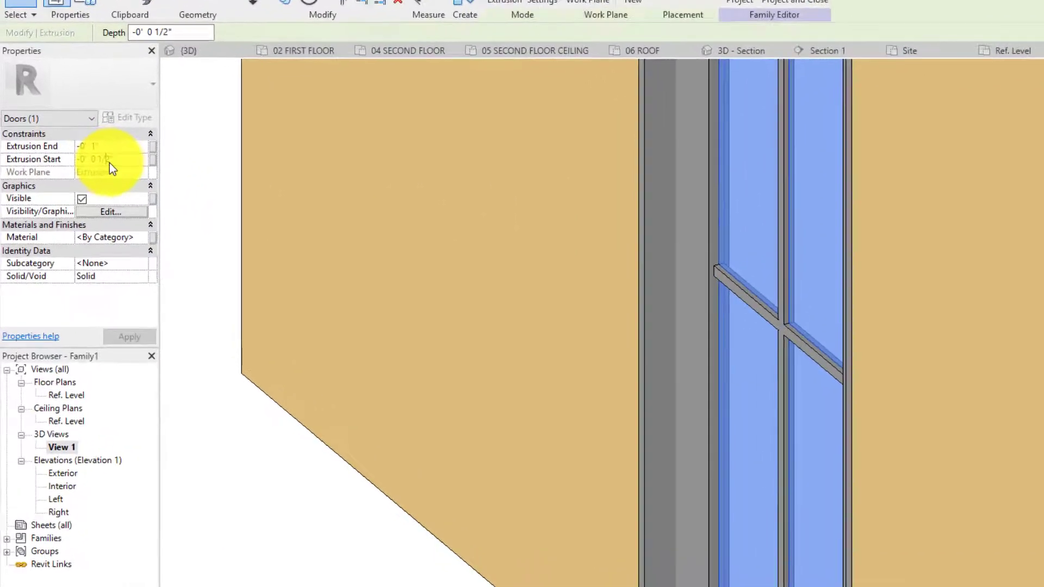
{"action": "left_click", "coordinate": [88, 185]}
{"action": "left_click_drag", "start_coordinate": [87, 185], "coordinate": [91, 186]}
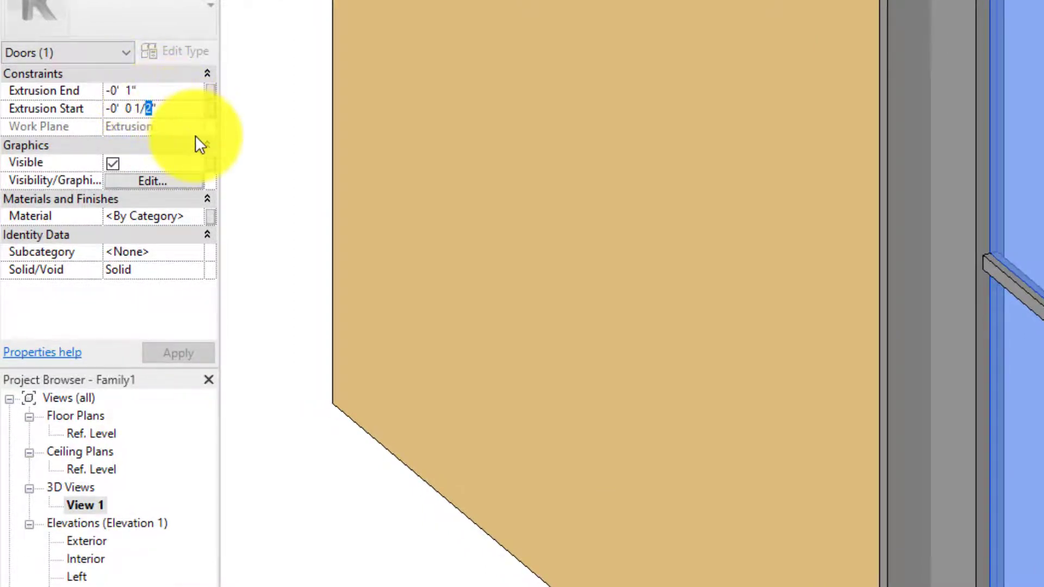
{"action": "type", "text": "4"}
{"action": "left_click", "coordinate": [133, 92]}
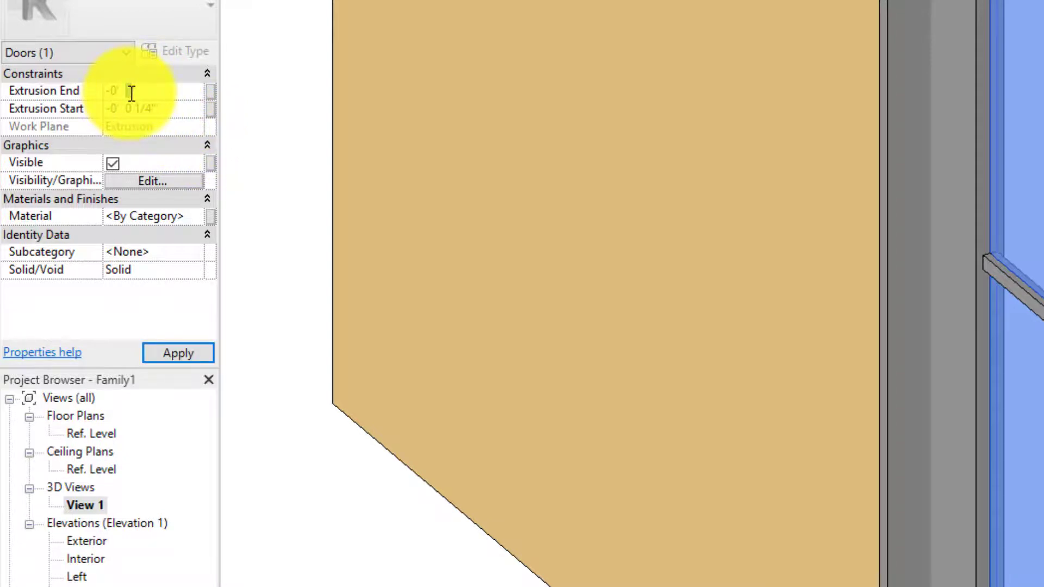
{"action": "type", "text": "3/4"}
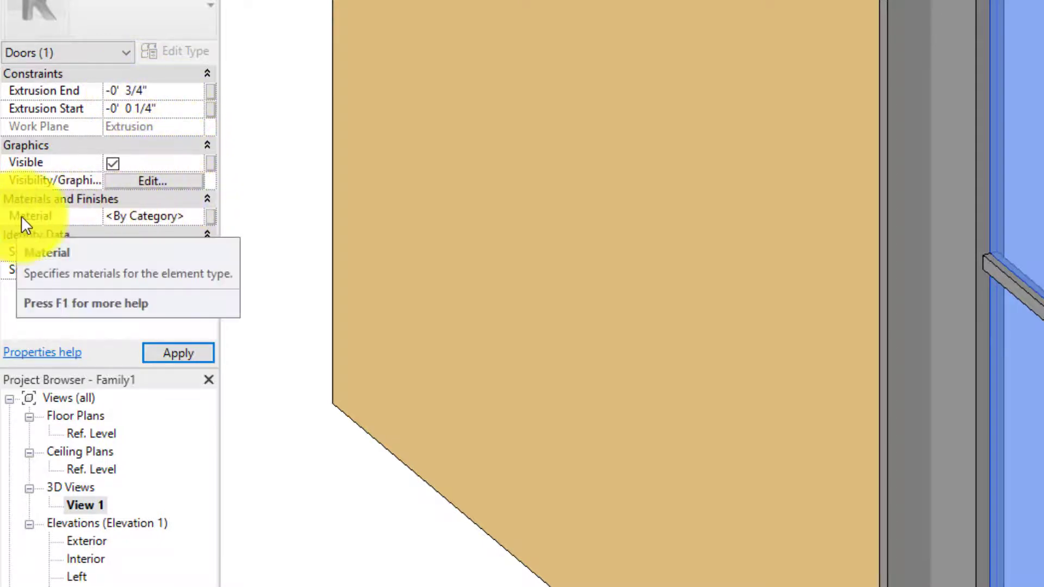
- Assign the Glass material from the project materials to the pane extrusion
{"action": "left_click", "coordinate": [142, 214]}
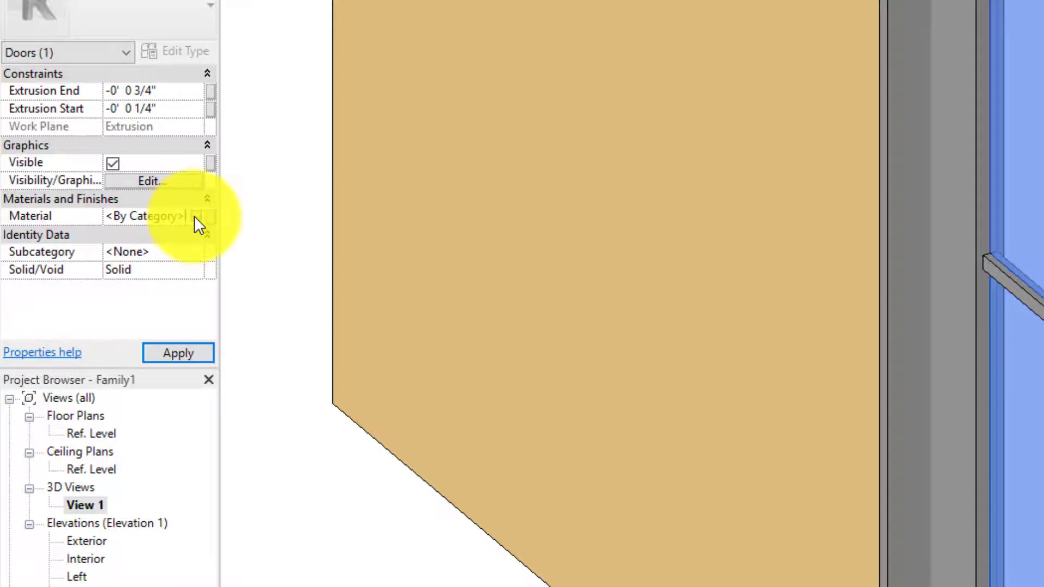
{"action": "left_click", "coordinate": [196, 217]}
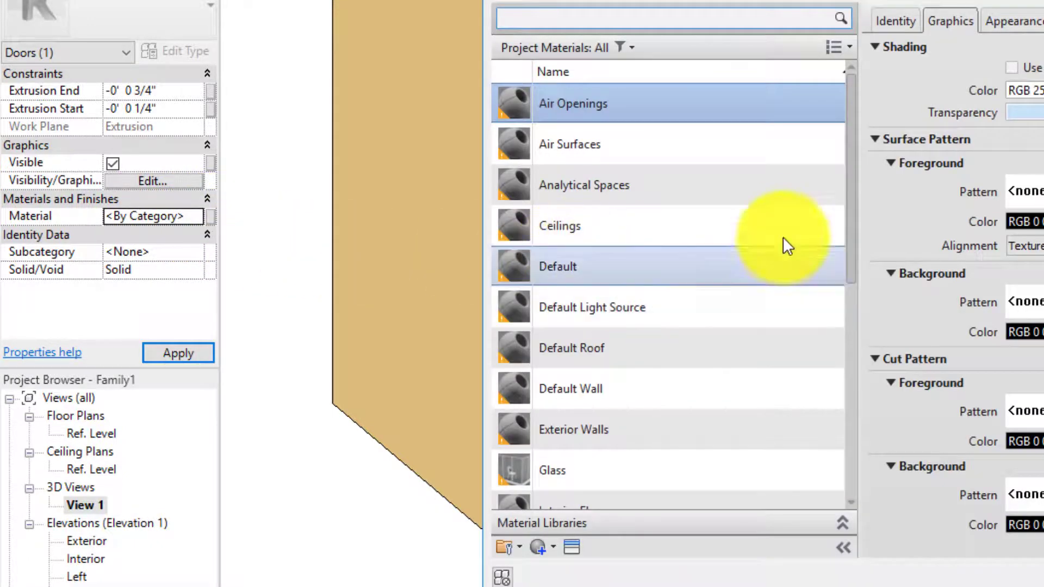
{"action": "scroll", "coordinate": [848, 242], "scroll_direction": "down", "scroll_amount": 3}
{"action": "left_click", "coordinate": [528, 354]}
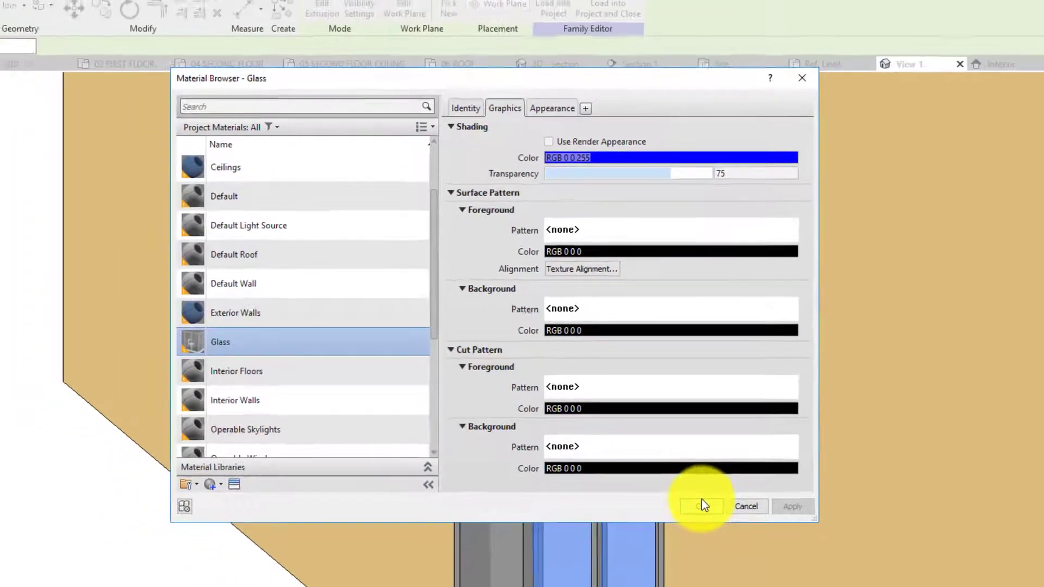
{"action": "left_click", "coordinate": [703, 537]}
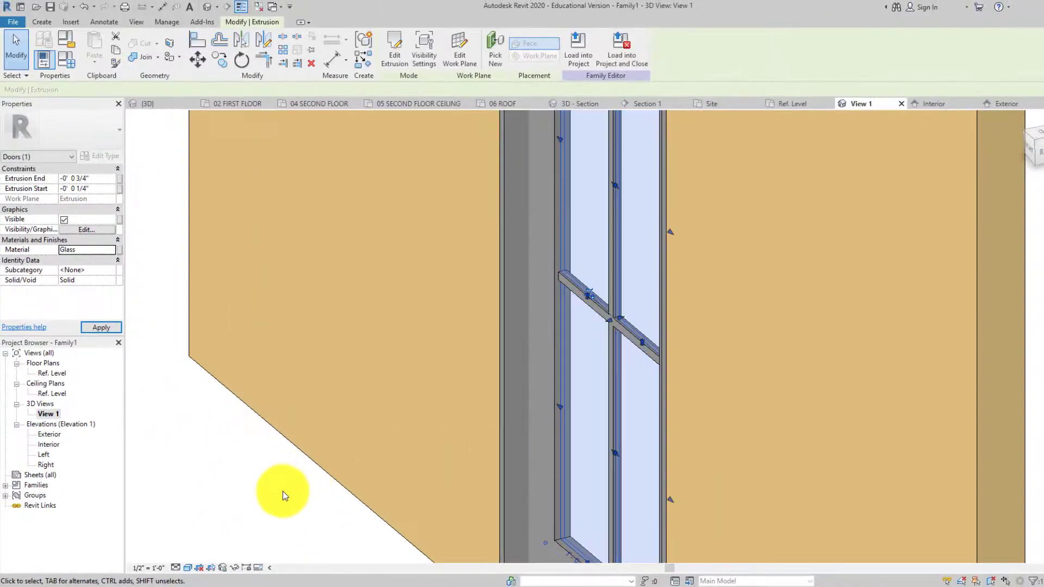
- Examine the glazed door in 3D, checking the panes and crossing bars up close from the front
{"action": "scroll", "coordinate": [332, 375], "scroll_direction": "down", "scroll_amount": 5}
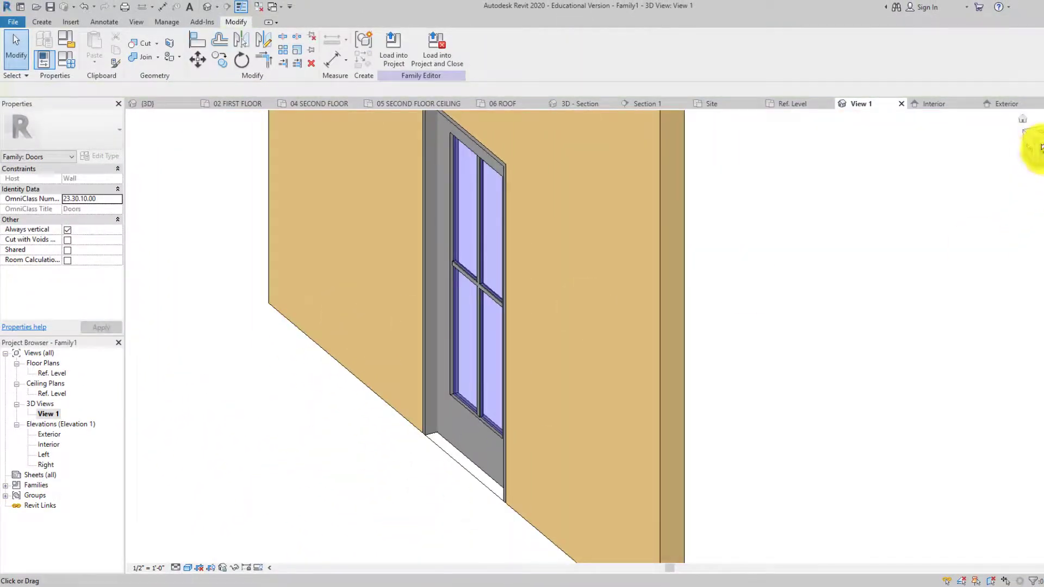
{"action": "left_click", "coordinate": [1029, 145]}
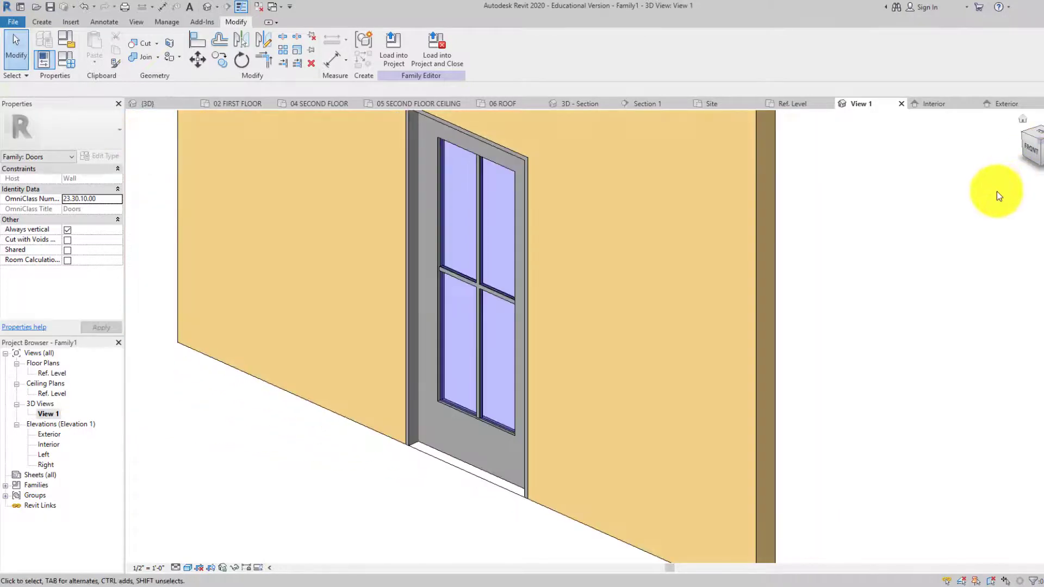
{"action": "left_click_drag", "start_coordinate": [1035, 155], "coordinate": [827, 280]}
{"action": "middle_click_drag", "start_coordinate": [827, 280], "coordinate": [763, 294]}
{"action": "scroll", "coordinate": [243, 394], "scroll_direction": "up", "scroll_amount": 2}
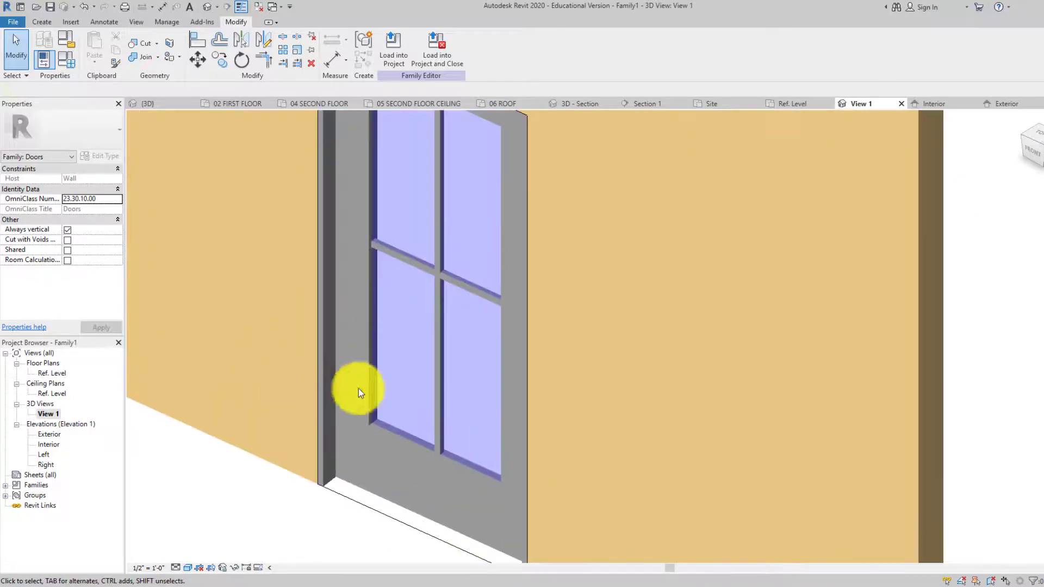
{"action": "scroll", "coordinate": [461, 216], "scroll_direction": "up", "scroll_amount": 3}
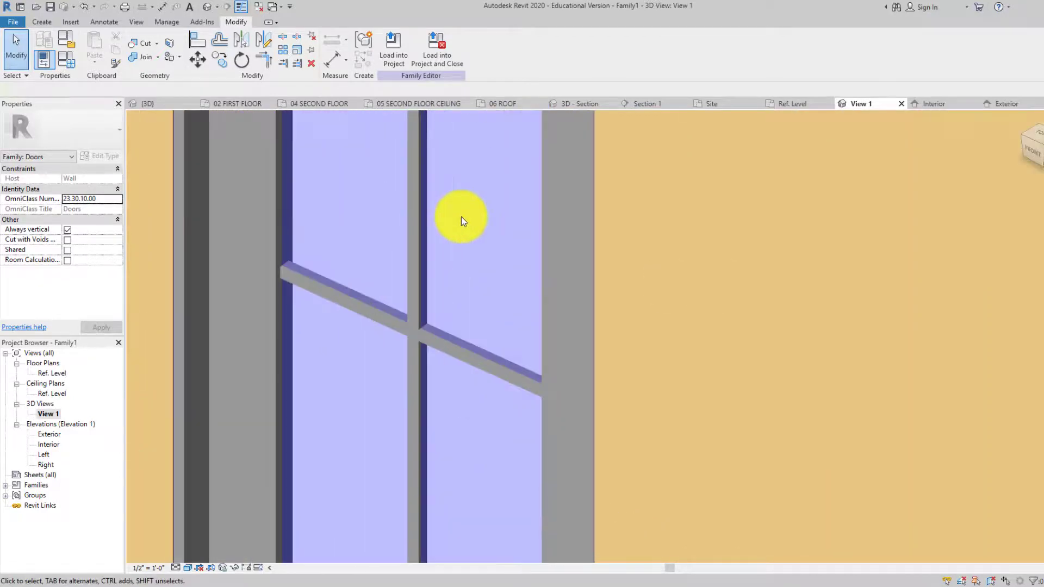
{"action": "scroll", "coordinate": [458, 224], "scroll_direction": "down", "scroll_amount": 3}
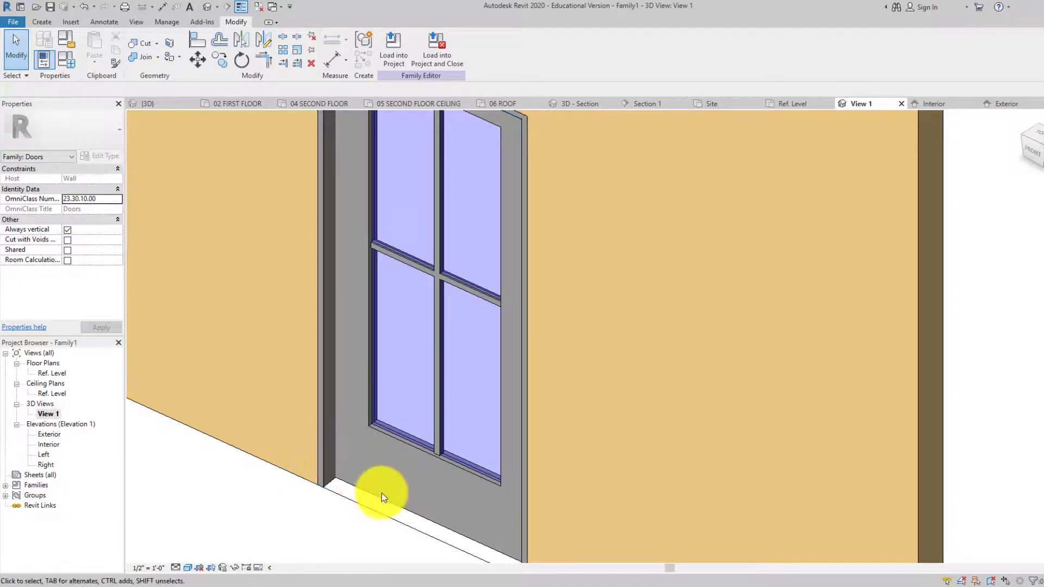
- Create a new material named Black from the material setting of the door frame extrusion
{"action": "left_click", "coordinate": [324, 474]}
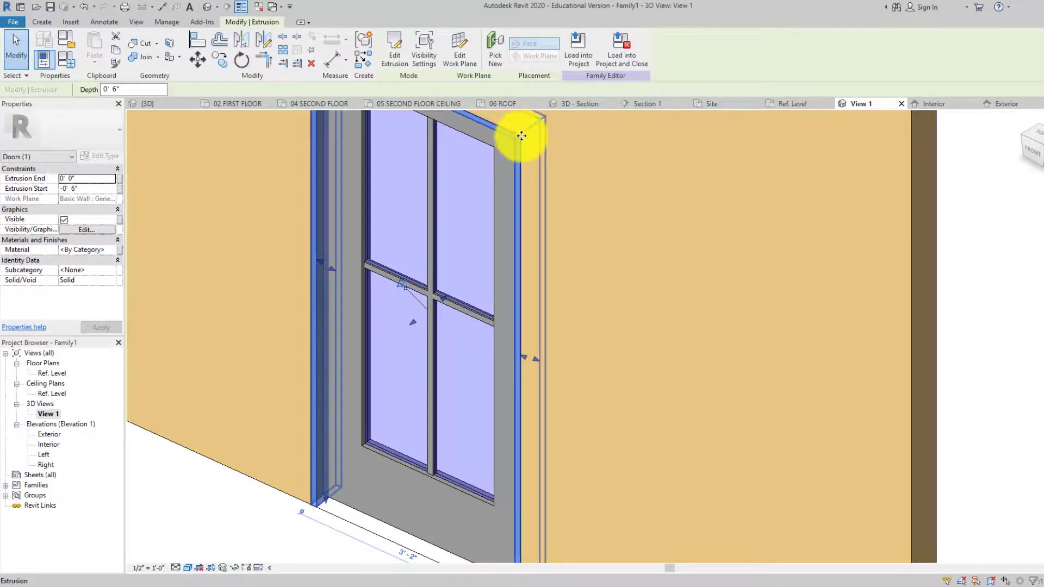
{"action": "left_click", "coordinate": [112, 250]}
{"action": "left_click", "coordinate": [113, 251]}
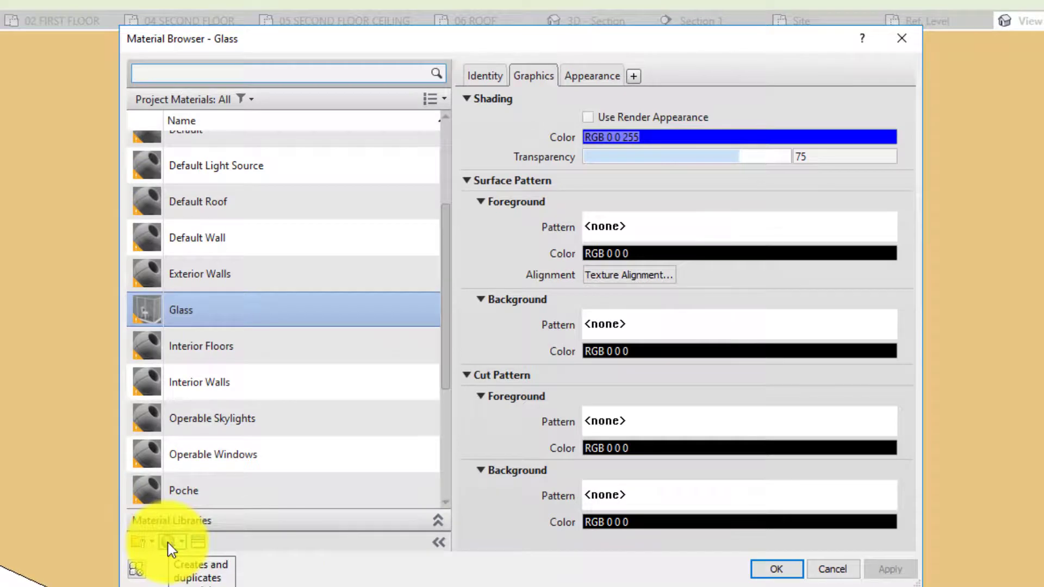
{"action": "left_click", "coordinate": [167, 542]}
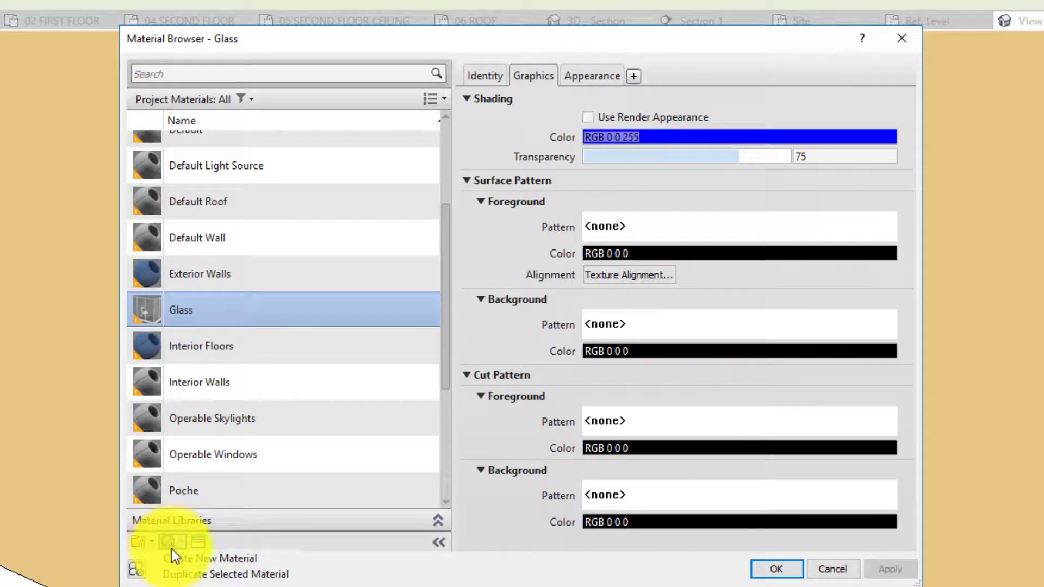
{"action": "left_click", "coordinate": [175, 559]}
{"action": "right_click", "coordinate": [243, 319]}
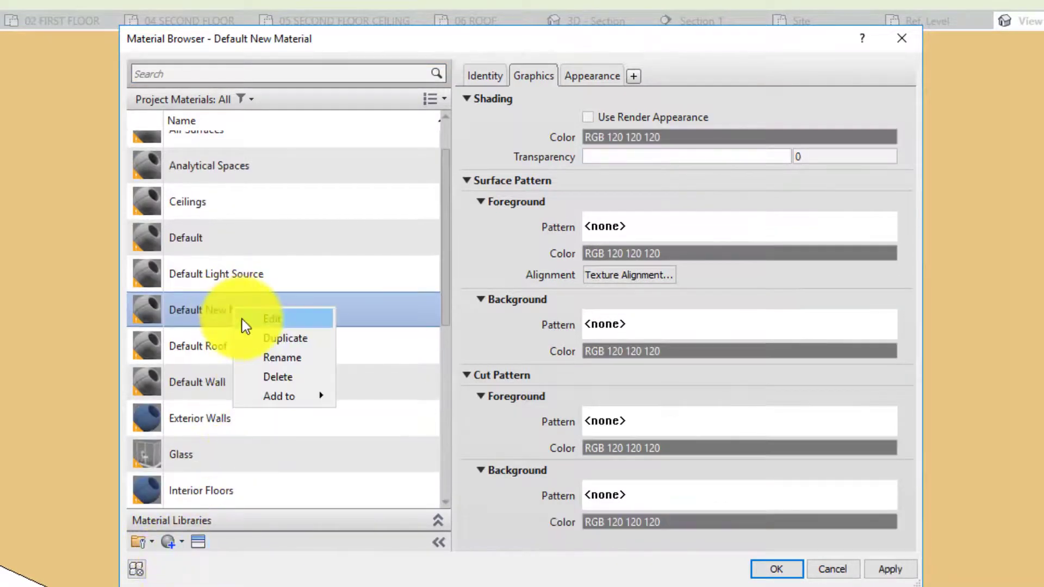
{"action": "left_click", "coordinate": [265, 354]}
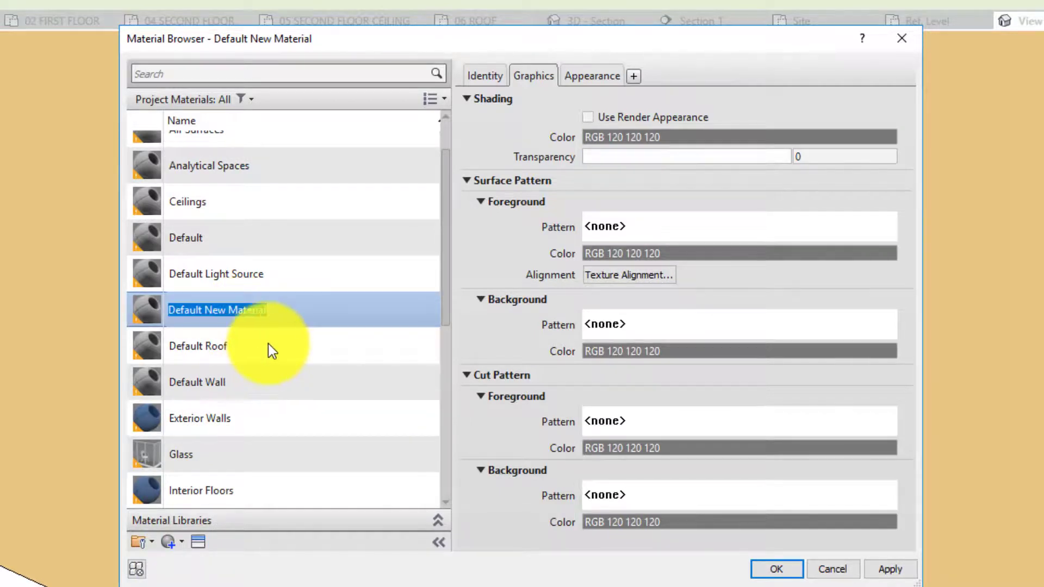
{"action": "type", "text": "Bal"}
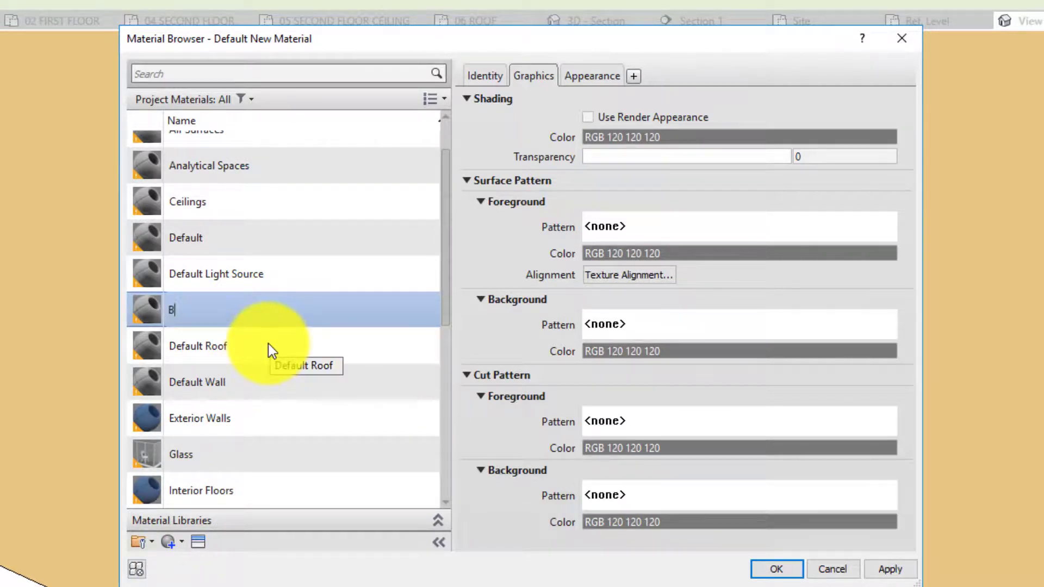
{"action": "key", "text": "BackSpace"}
{"action": "key", "text": "BackSpace"}
{"action": "type", "text": "lack"}
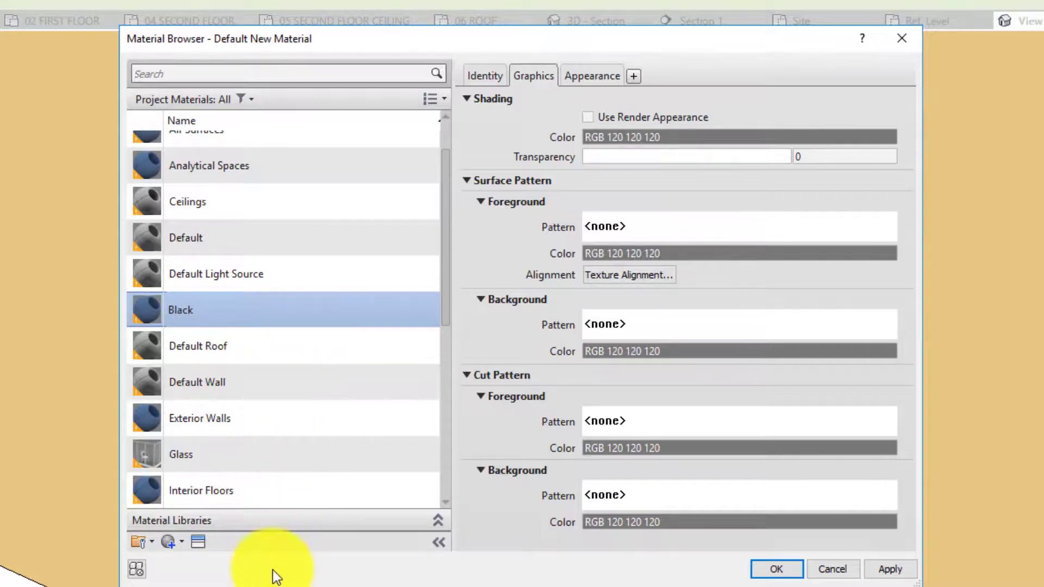
- Make the Black material use its render appearance for shading and set its appearance color to RGB 12 12 12
{"action": "left_click", "coordinate": [587, 118]}
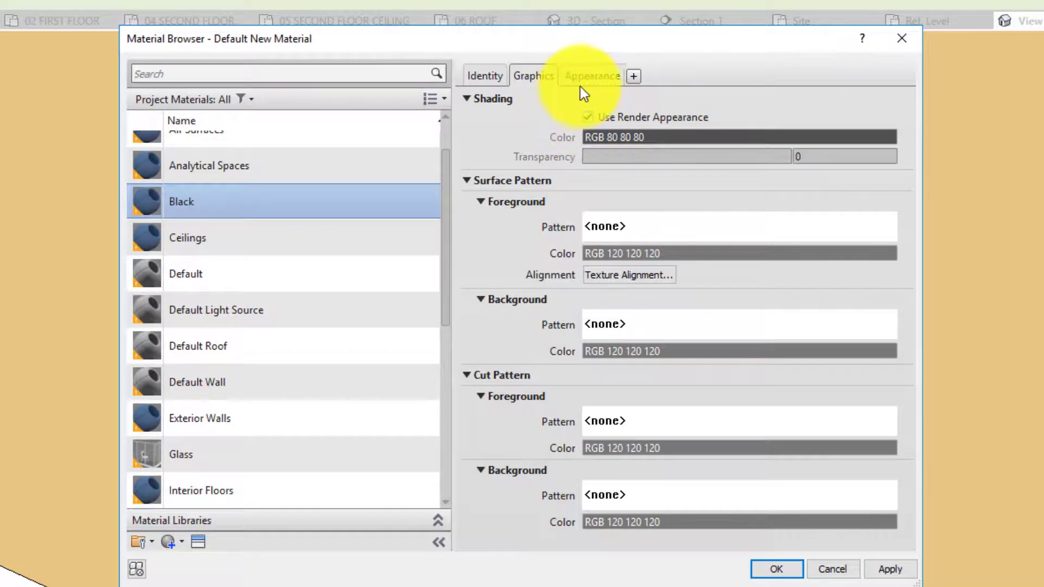
{"action": "left_click", "coordinate": [582, 85]}
{"action": "left_click", "coordinate": [627, 266]}
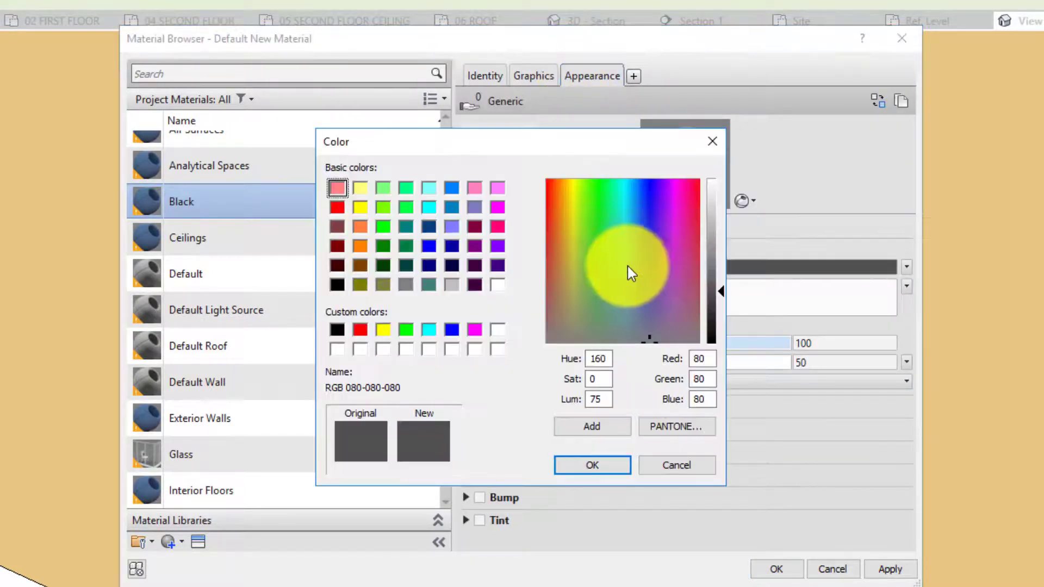
{"action": "left_click_drag", "start_coordinate": [716, 310], "coordinate": [717, 341]}
{"action": "left_click", "coordinate": [654, 340]}
{"action": "left_click", "coordinate": [662, 340]}
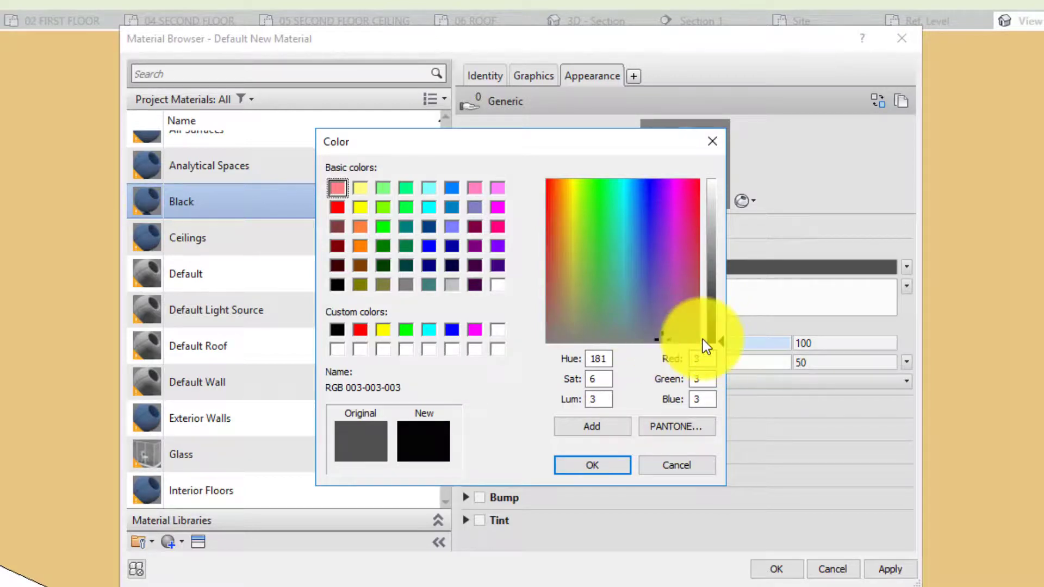
{"action": "left_click_drag", "start_coordinate": [719, 339], "coordinate": [720, 336]}
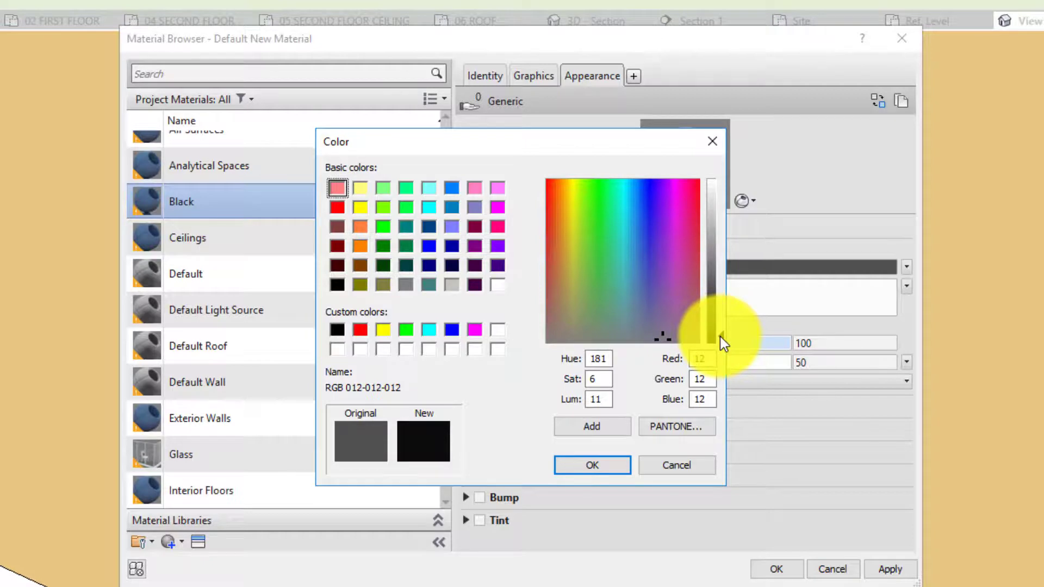
{"action": "left_click", "coordinate": [612, 467]}
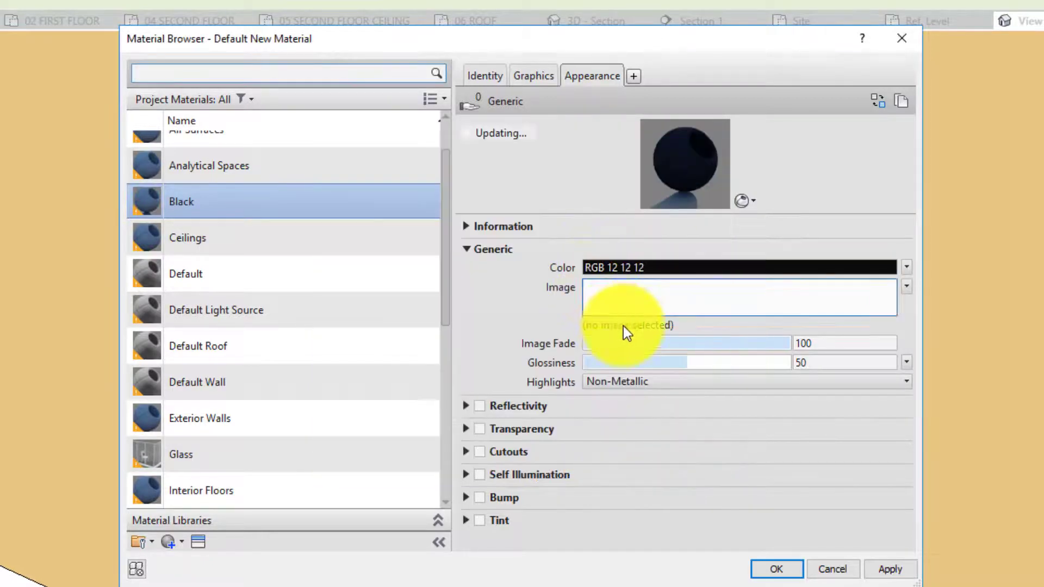
- Set the Black material's glossiness to 23 and apply the material to the door frame
{"action": "left_click_drag", "start_coordinate": [686, 362], "coordinate": [619, 363]}
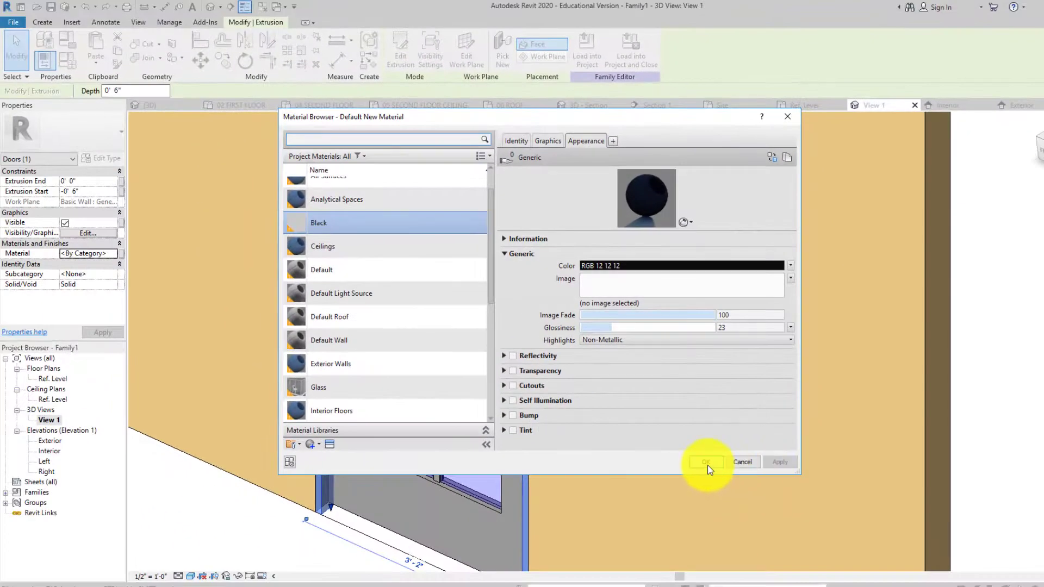
{"action": "left_click", "coordinate": [777, 569]}
{"action": "left_click", "coordinate": [282, 530]}
- Assign the Black material to the door panel extrusion
{"action": "scroll", "coordinate": [280, 517], "scroll_direction": "down", "scroll_amount": 2}
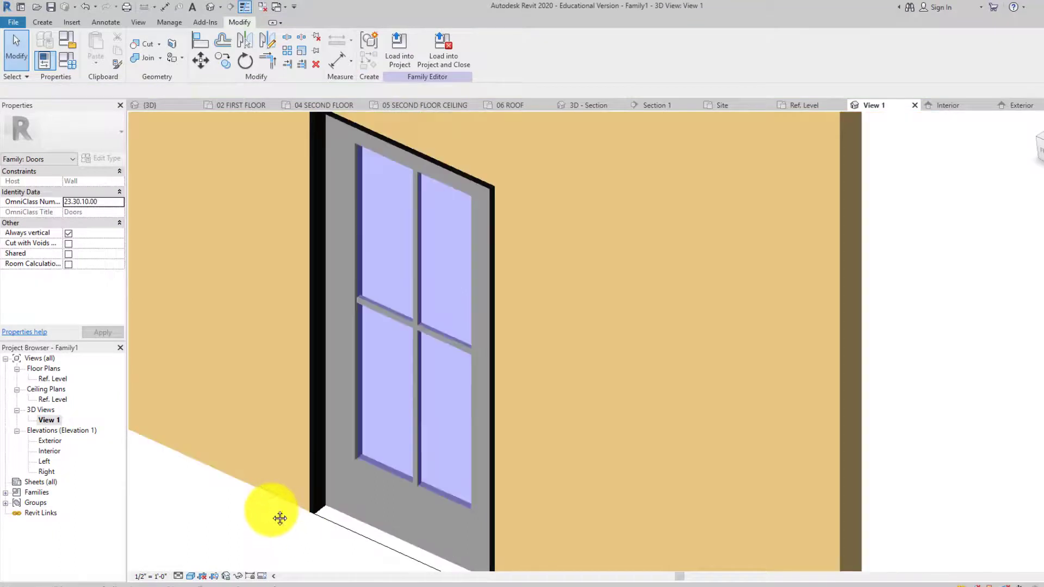
{"action": "middle_click_drag", "start_coordinate": [328, 159], "coordinate": [373, 268], "text": "shift"}
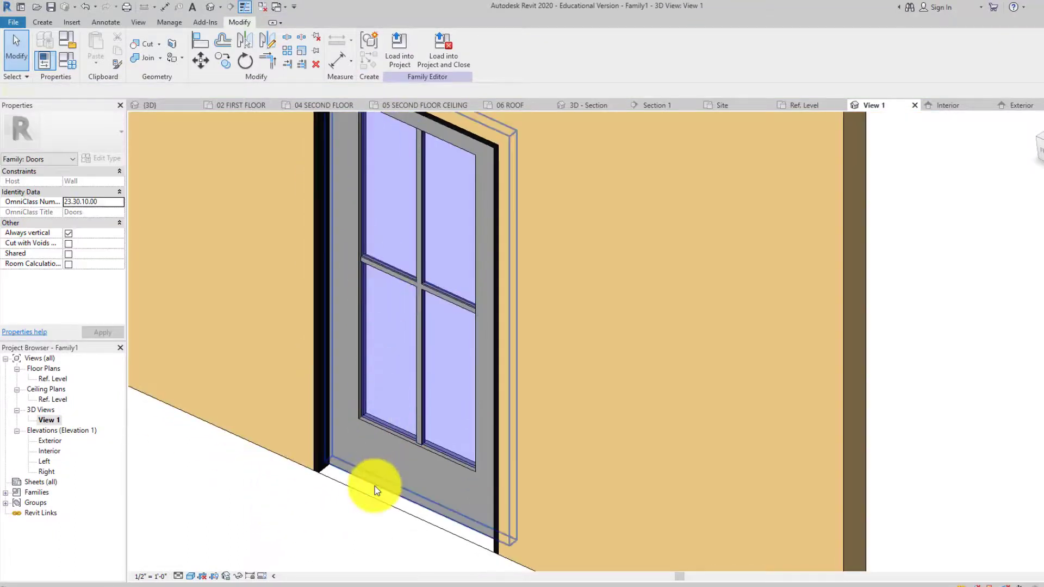
{"action": "left_click", "coordinate": [374, 487]}
{"action": "left_click", "coordinate": [113, 254]}
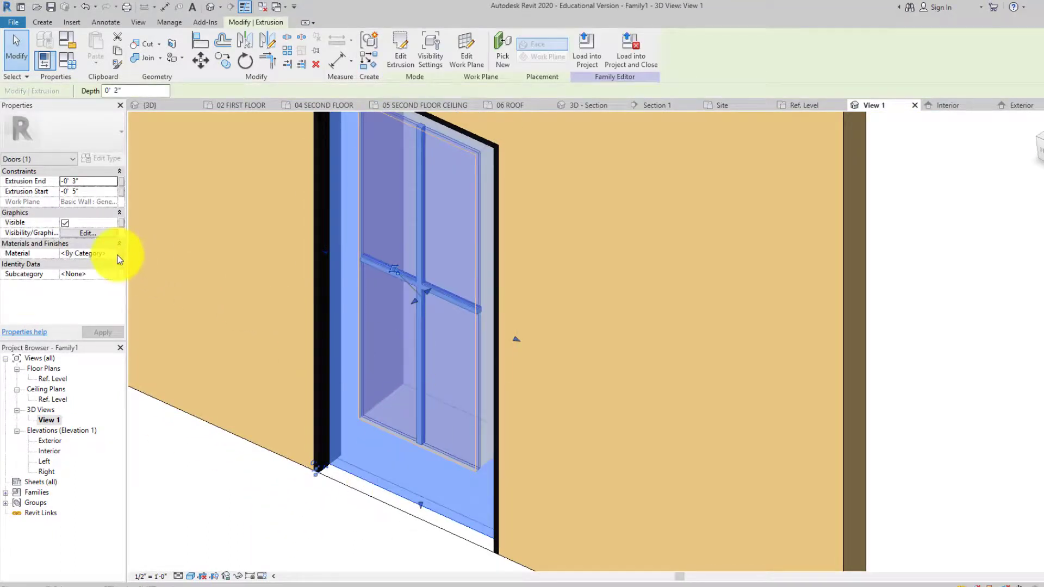
{"action": "left_click", "coordinate": [115, 253]}
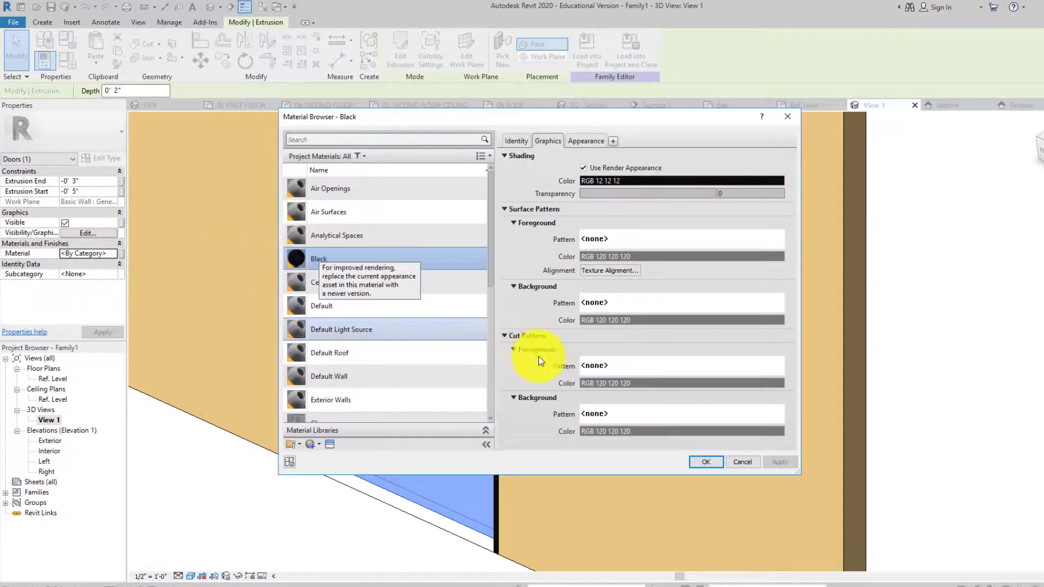
{"action": "left_click", "coordinate": [705, 462]}
{"action": "left_click", "coordinate": [366, 552]}
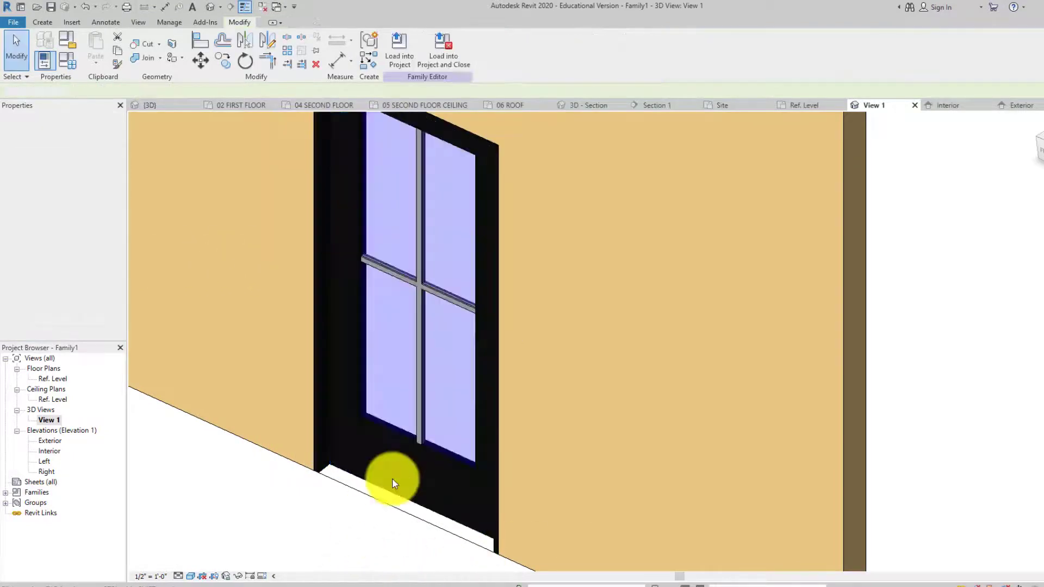
- Assign the Black material to the crossing bars between the glass panes
{"action": "left_click", "coordinate": [418, 407]}
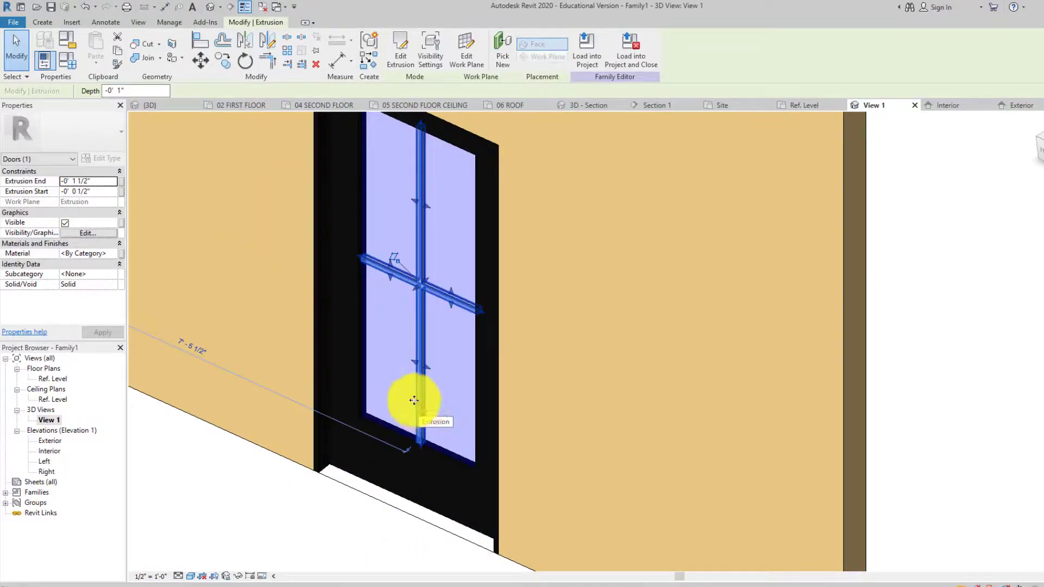
{"action": "left_click", "coordinate": [110, 255]}
{"action": "left_click", "coordinate": [113, 255]}
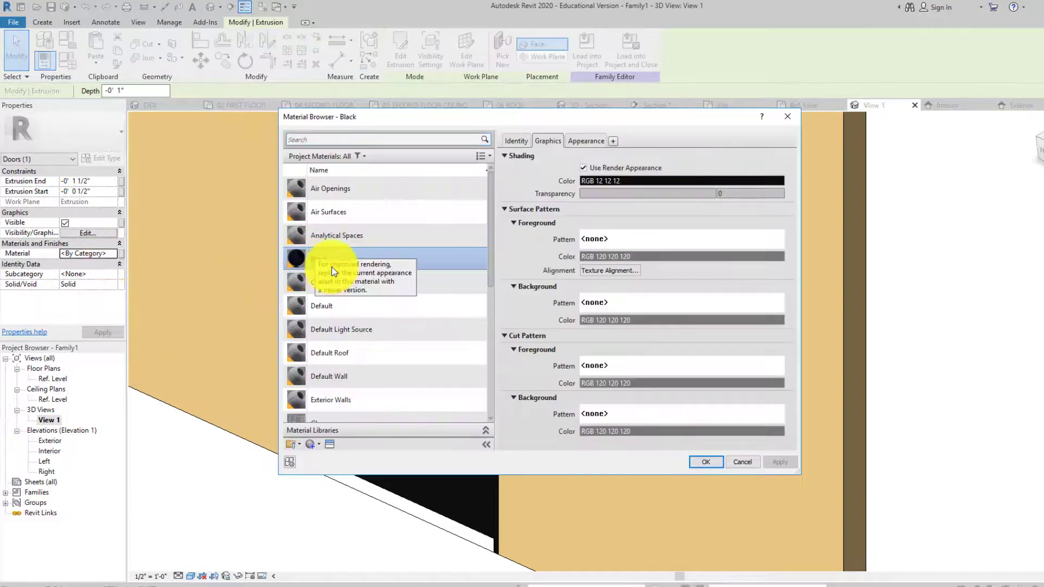
{"action": "left_click", "coordinate": [698, 461]}
{"action": "left_click", "coordinate": [355, 536]}
- Save the door family as Front Door in the Revit - Tiny House folder
{"action": "scroll", "coordinate": [357, 534], "scroll_direction": "down", "scroll_amount": 5}
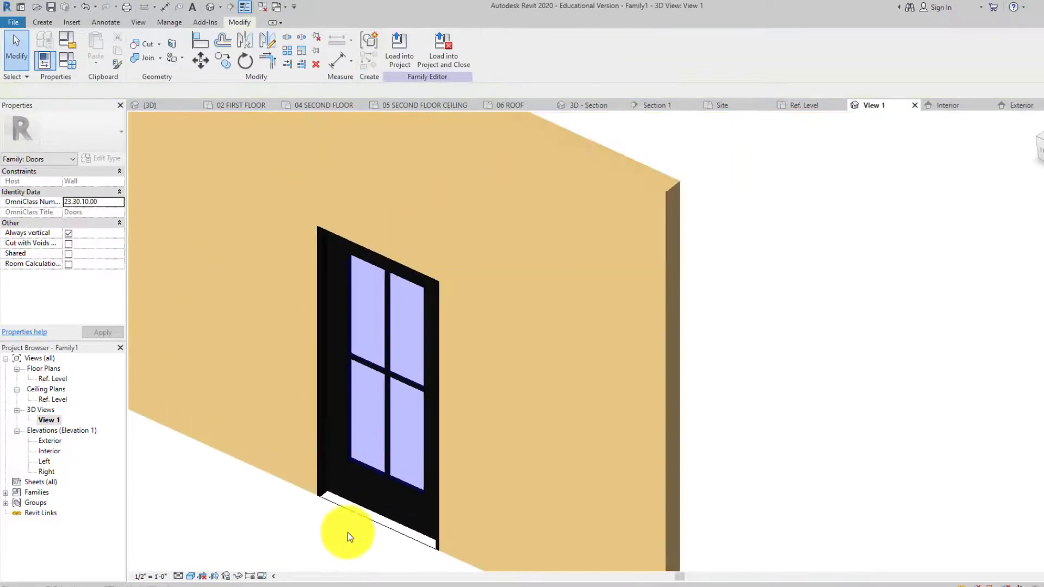
{"action": "middle_click_drag", "start_coordinate": [329, 468], "coordinate": [355, 485]}
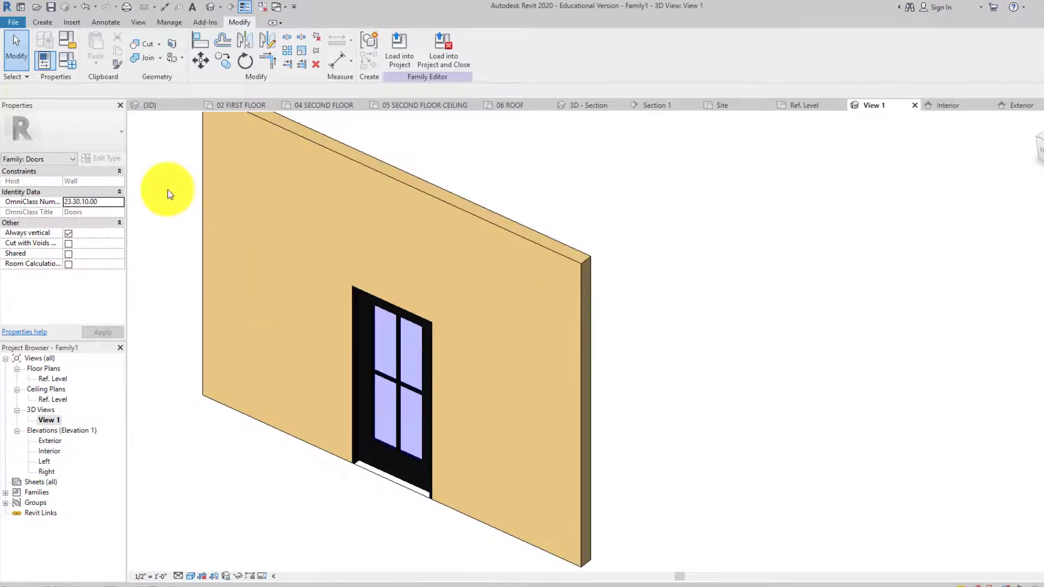
{"action": "left_click", "coordinate": [19, 25]}
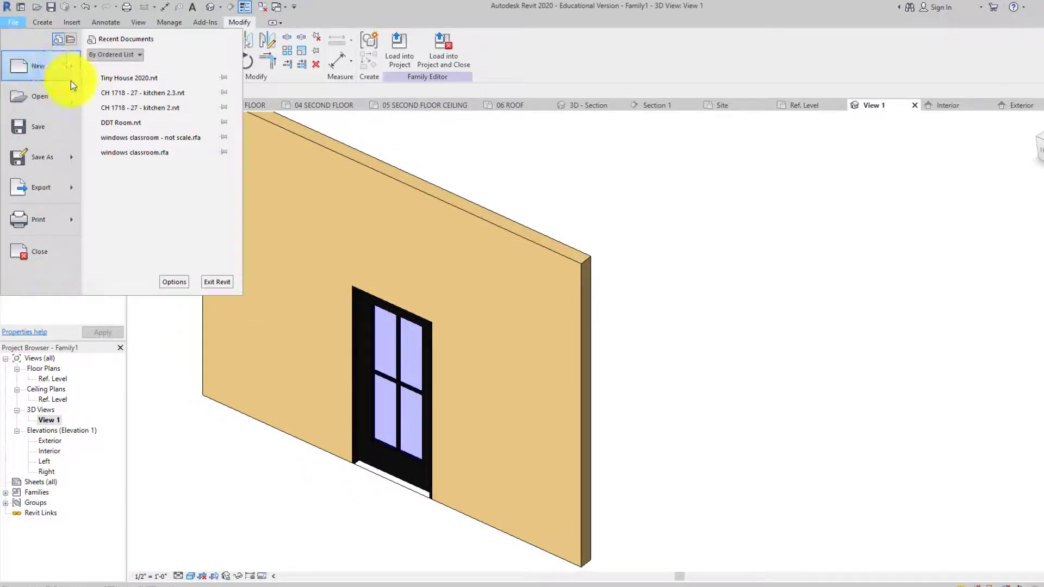
{"action": "mouse_move", "coordinate": [70, 157]}
{"action": "left_click", "coordinate": [136, 149]}
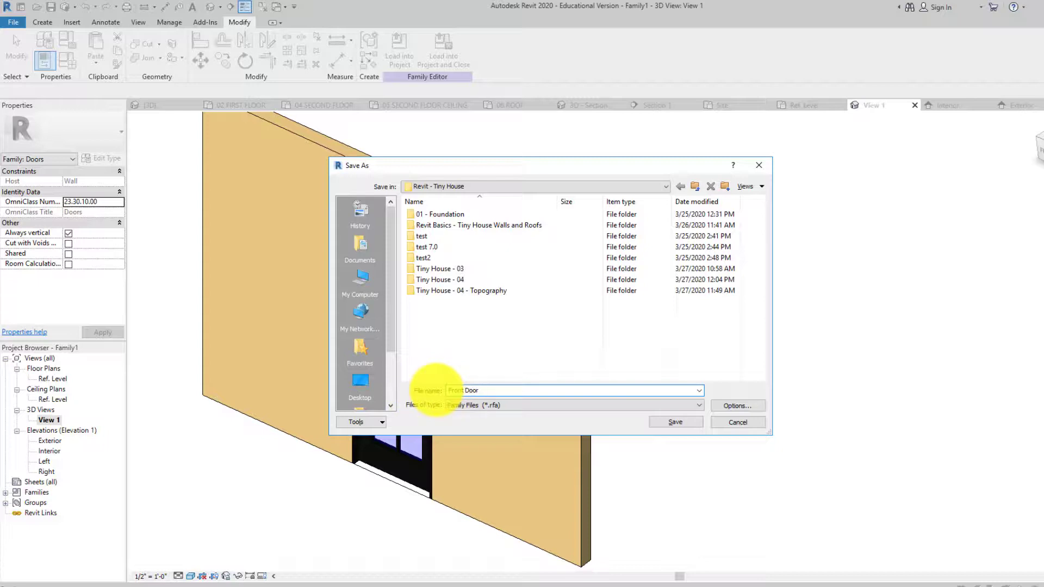
{"action": "left_click", "coordinate": [664, 424]}
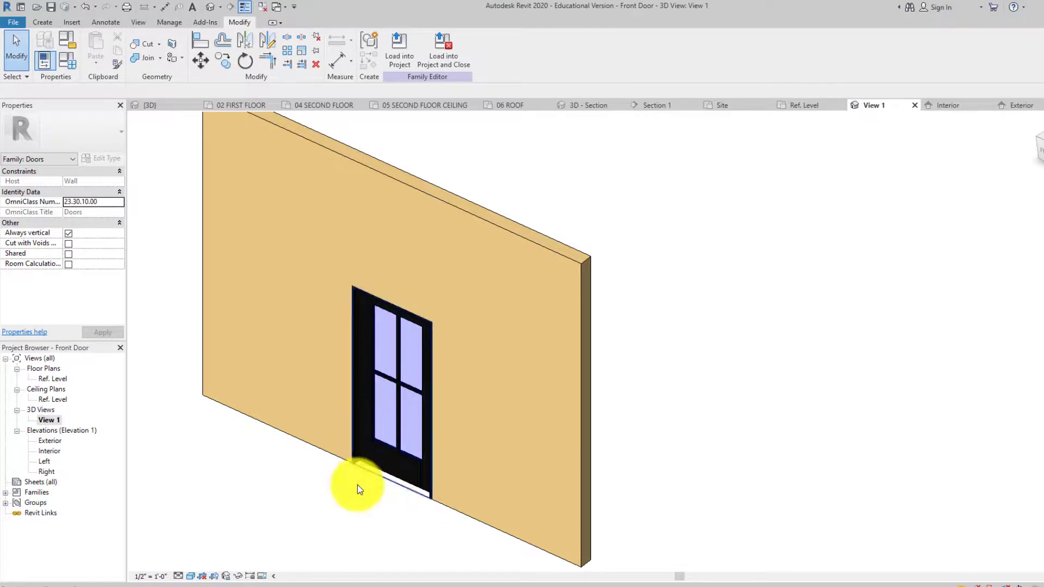
- Load the Front Door family into the Tiny House 2020 project and open the 02 FIRST FLOOR plan
{"action": "left_click", "coordinate": [398, 62]}
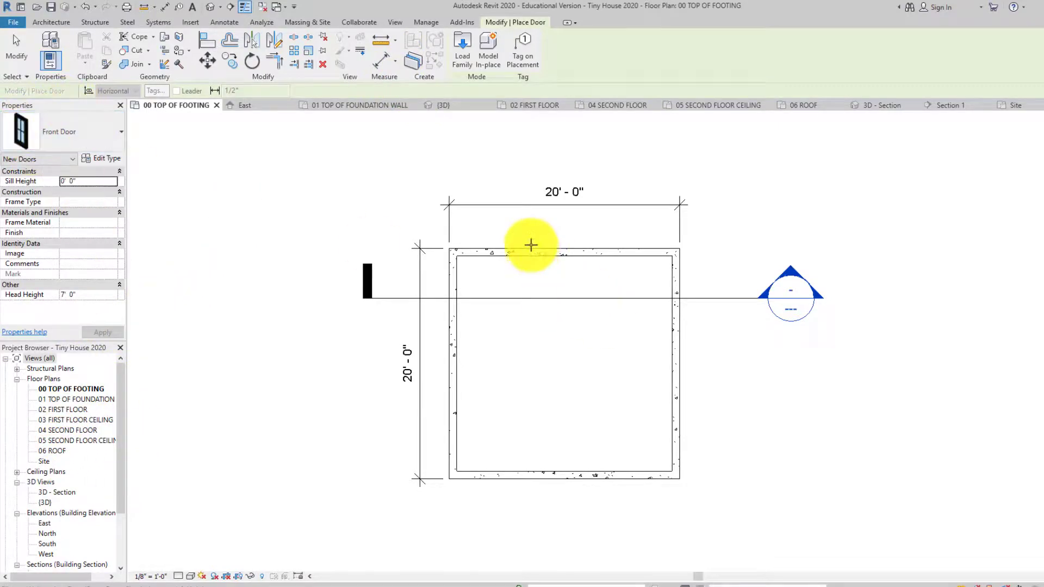
{"action": "double_click", "coordinate": [65, 409]}
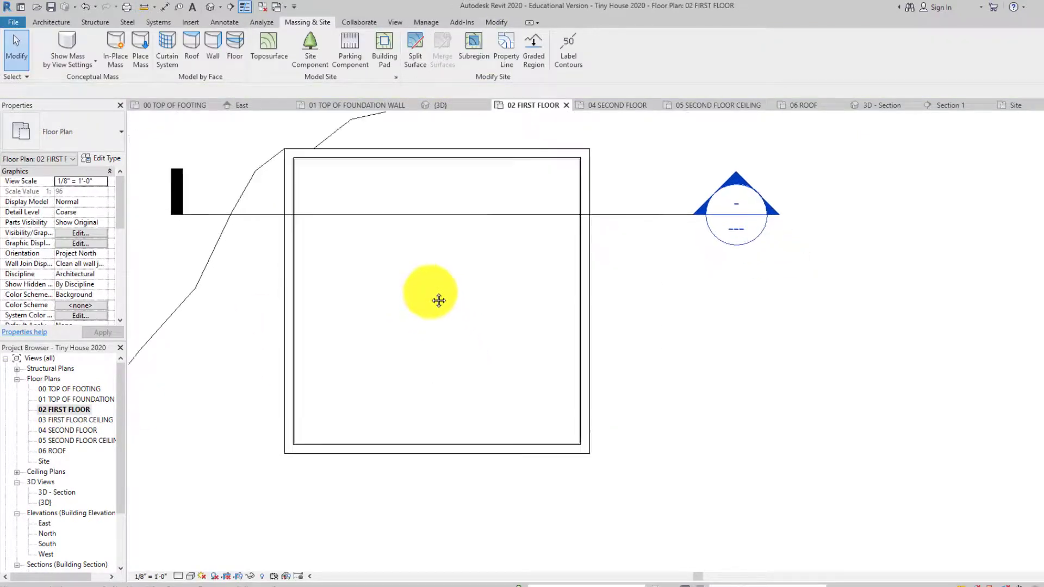
{"action": "middle_click_drag", "start_coordinate": [439, 300], "coordinate": [458, 290]}
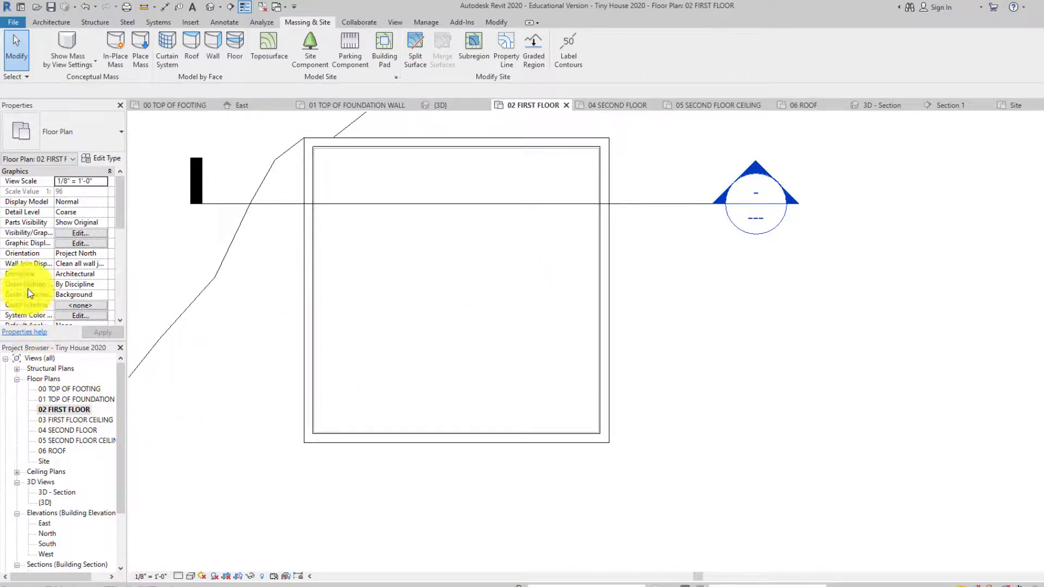
- Place a Front Door in the right-hand exterior wall of the first floor plan, about 4'-0" from the wall's lower corner
{"action": "left_click", "coordinate": [51, 23]}
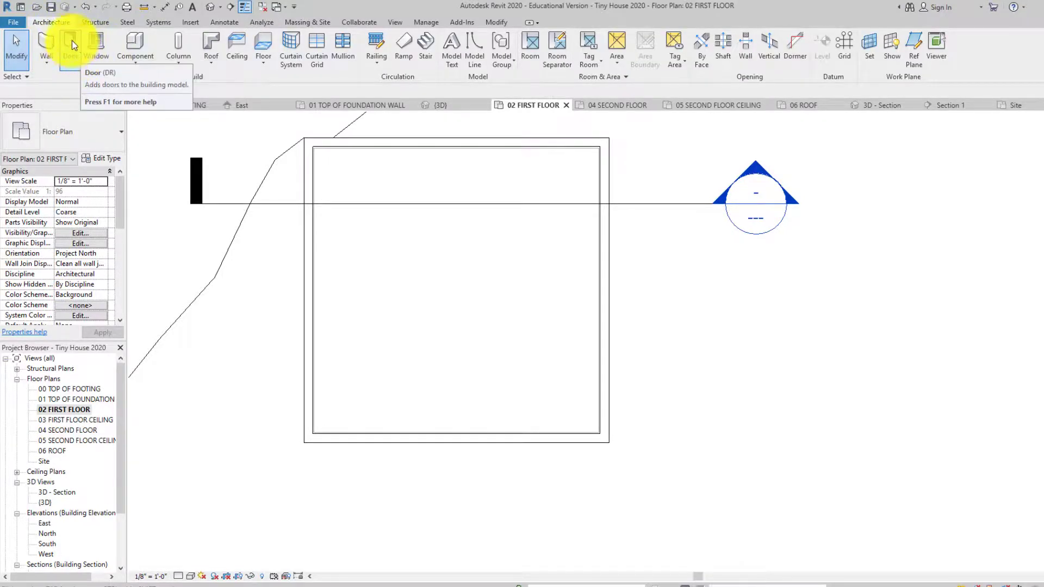
{"action": "left_click", "coordinate": [67, 53]}
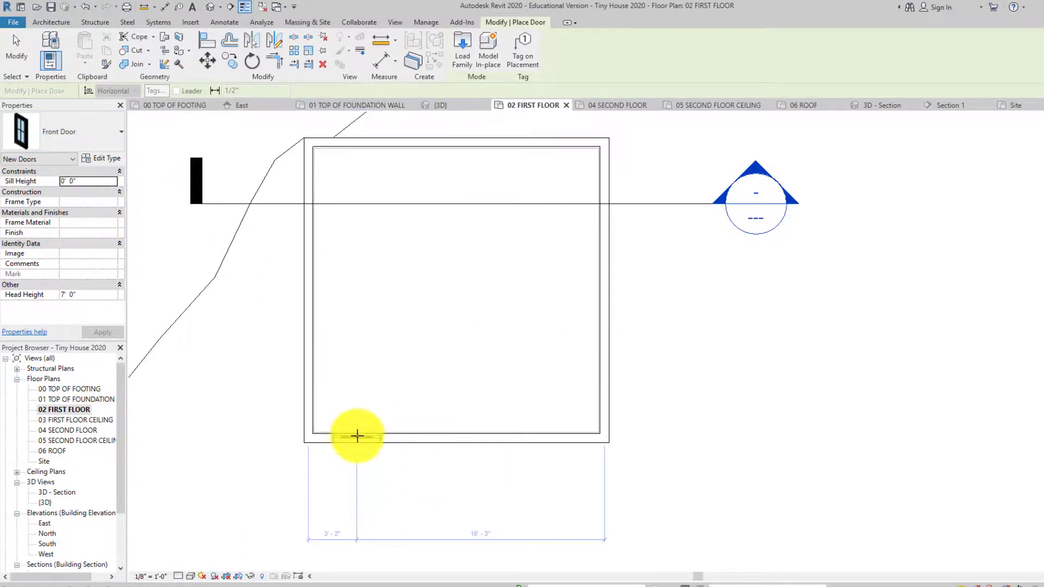
{"action": "scroll", "coordinate": [372, 434], "scroll_direction": "up", "scroll_amount": 3}
{"action": "scroll", "coordinate": [348, 405], "scroll_direction": "down", "scroll_amount": 2}
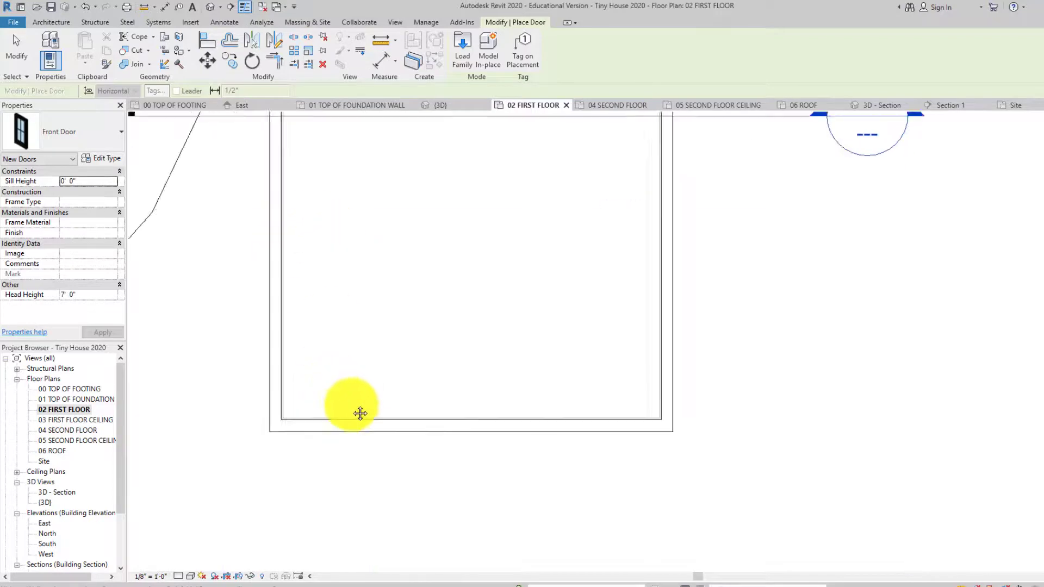
{"action": "middle_click_drag", "start_coordinate": [360, 413], "coordinate": [396, 443]}
{"action": "middle_click_drag", "start_coordinate": [384, 319], "coordinate": [416, 410]}
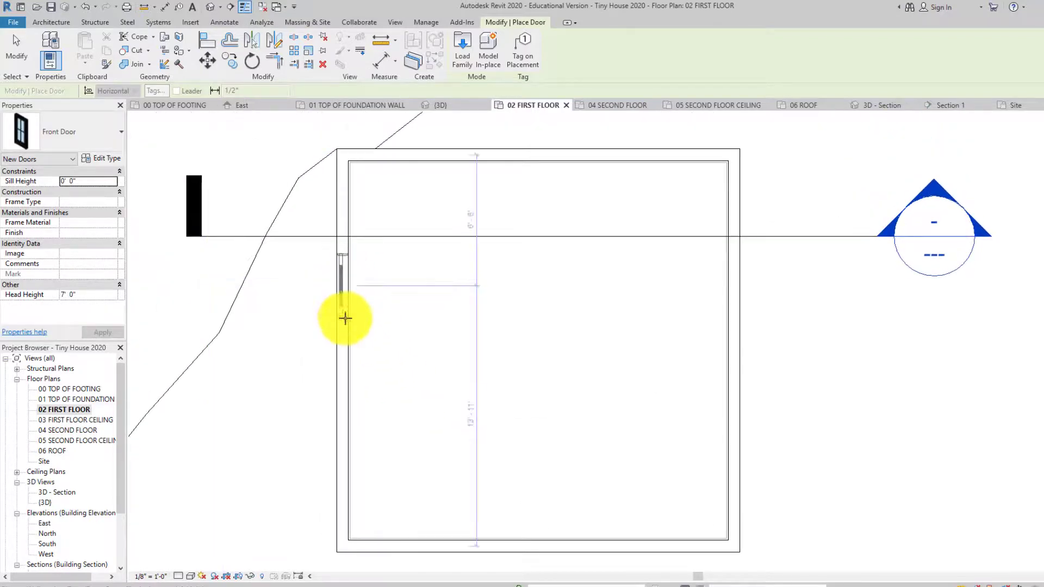
{"action": "middle_click_drag", "start_coordinate": [362, 438], "coordinate": [298, 360]}
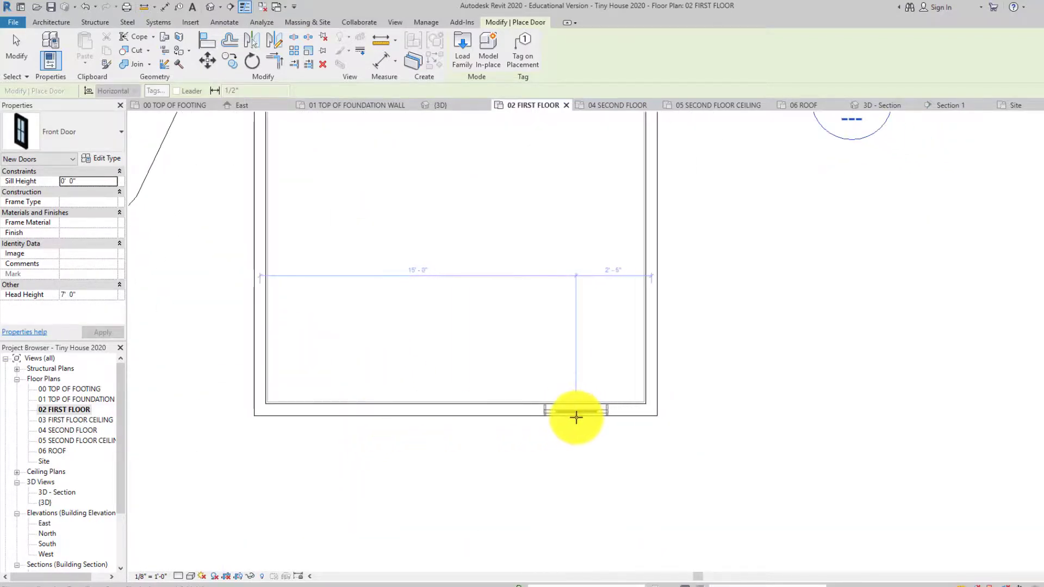
{"action": "scroll", "coordinate": [530, 482], "scroll_direction": "down", "scroll_amount": 2}
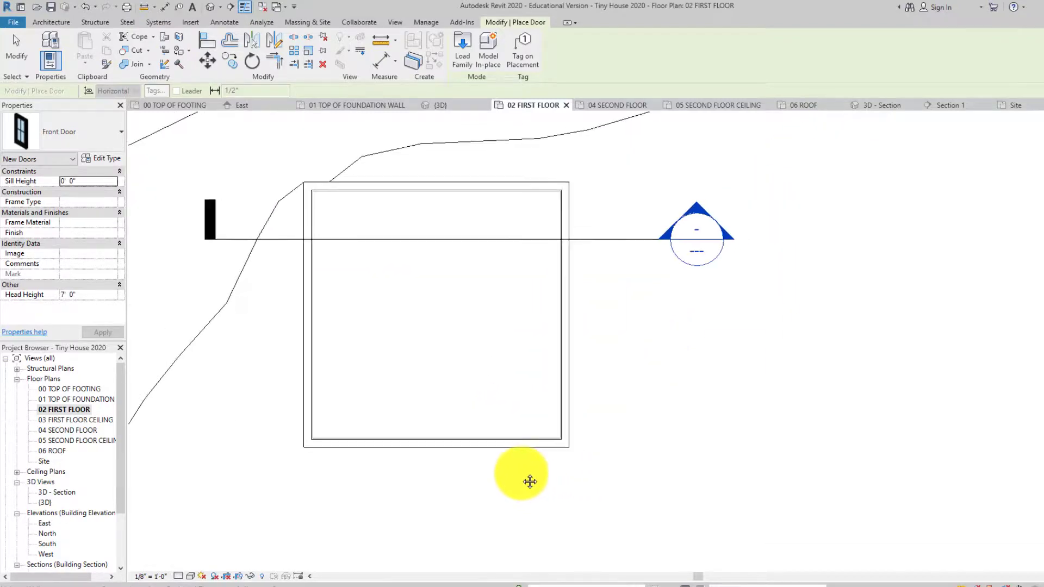
{"action": "scroll", "coordinate": [530, 481], "scroll_direction": "down", "scroll_amount": 2}
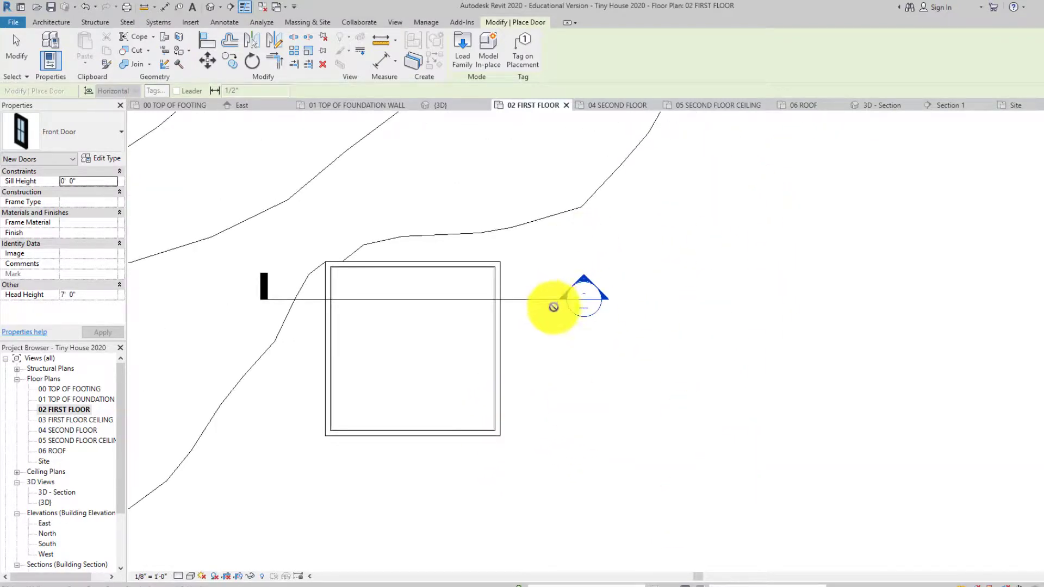
{"action": "left_click", "coordinate": [500, 400]}
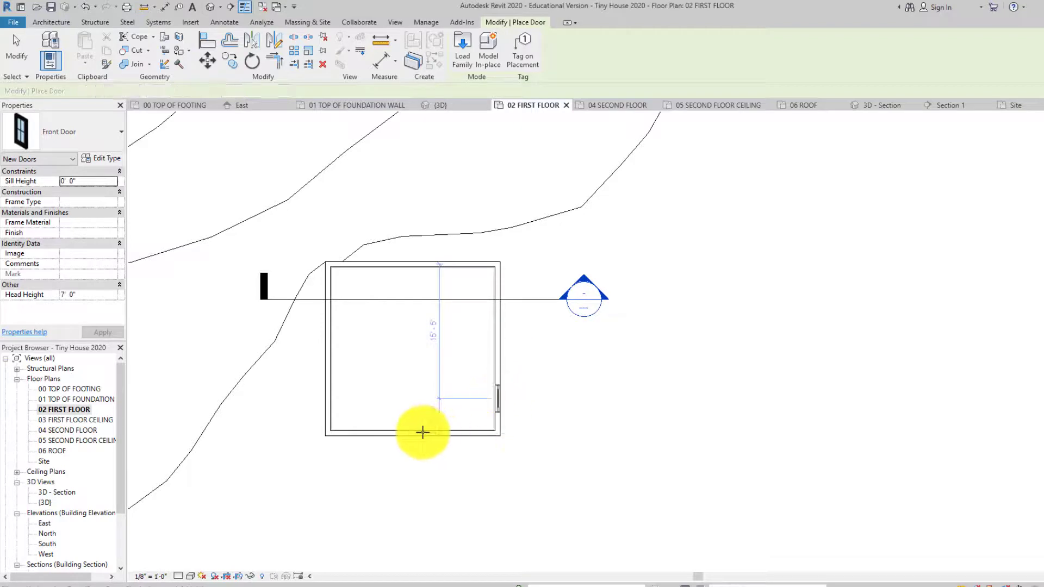
{"action": "key", "text": "Escape"}
{"action": "key", "text": "Escape"}
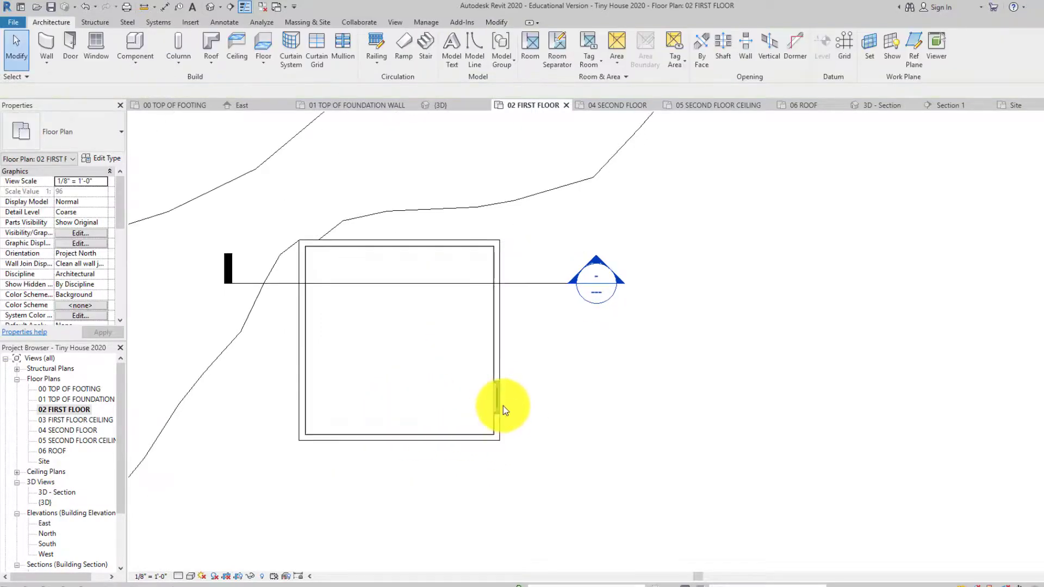
- Examine the placed door in the {3D} view and close up in the 02 FIRST FLOOR plan
{"action": "scroll", "coordinate": [504, 406], "scroll_direction": "up", "scroll_amount": 4}
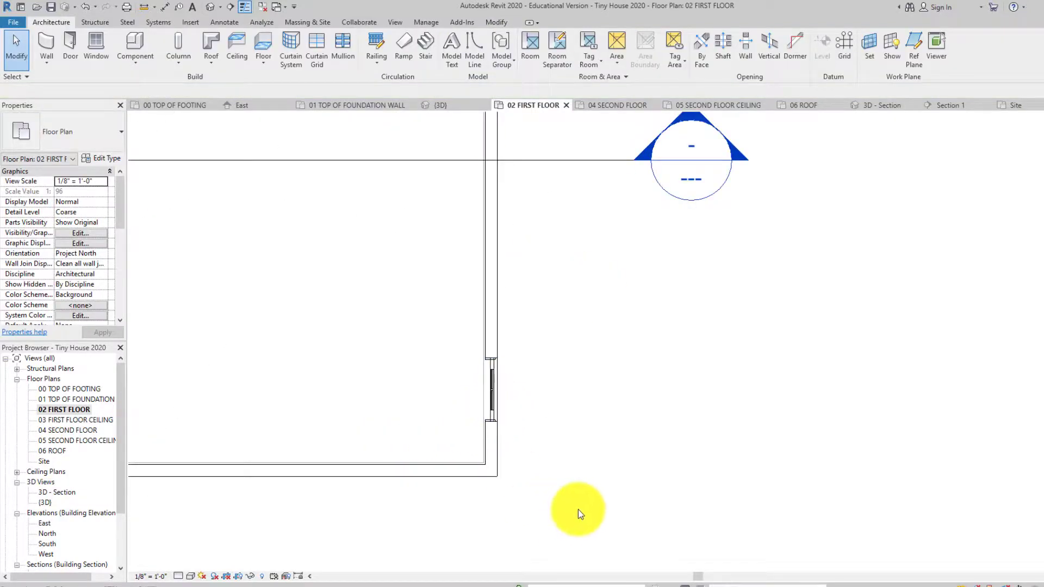
{"action": "double_click", "coordinate": [45, 504]}
{"action": "middle_click_drag", "start_coordinate": [346, 441], "coordinate": [333, 365], "text": "shift"}
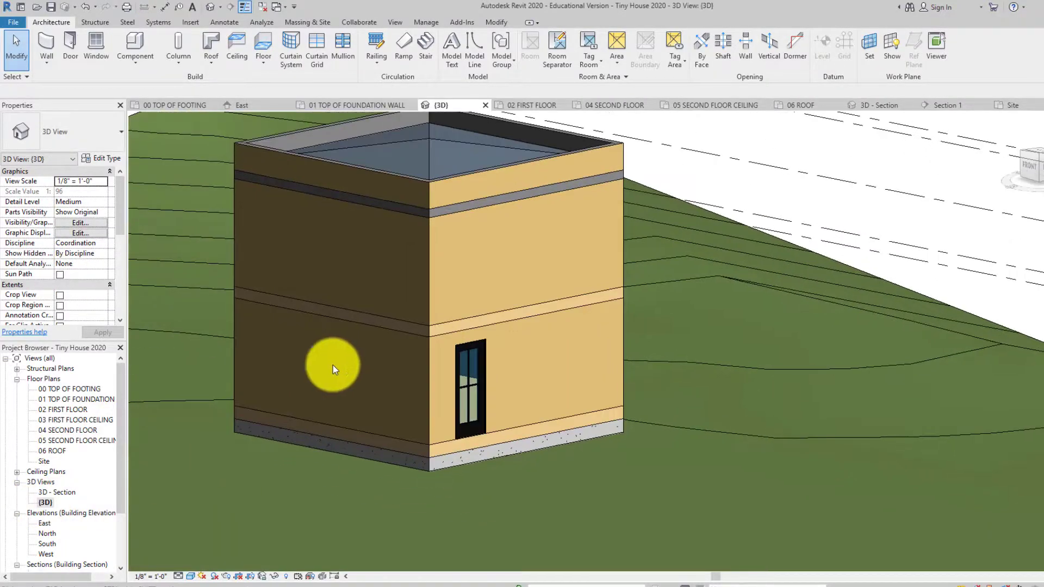
{"action": "left_click_drag", "start_coordinate": [1043, 164], "coordinate": [761, 310]}
{"action": "scroll", "coordinate": [466, 419], "scroll_direction": "up", "scroll_amount": 6}
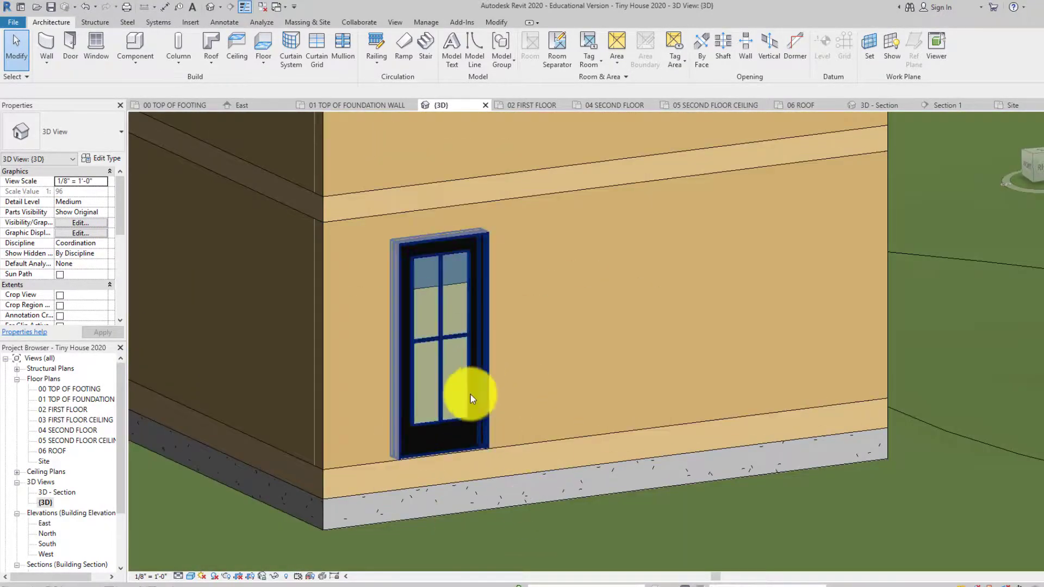
{"action": "double_click", "coordinate": [59, 410]}
{"action": "scroll", "coordinate": [508, 403], "scroll_direction": "up", "scroll_amount": 4}
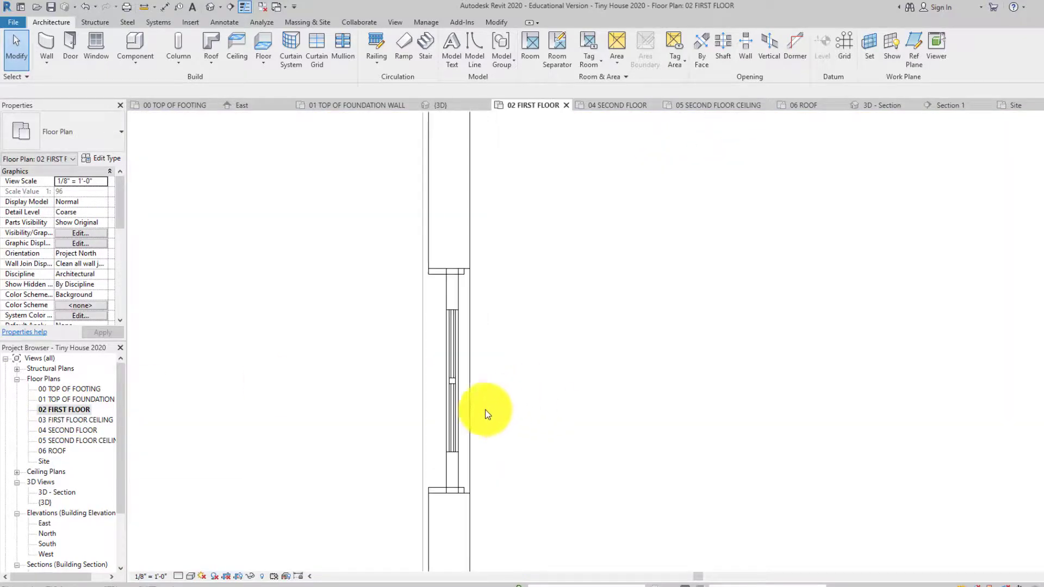
{"action": "left_click", "coordinate": [456, 399]}
{"action": "scroll", "coordinate": [534, 405], "scroll_direction": "down", "scroll_amount": 2}
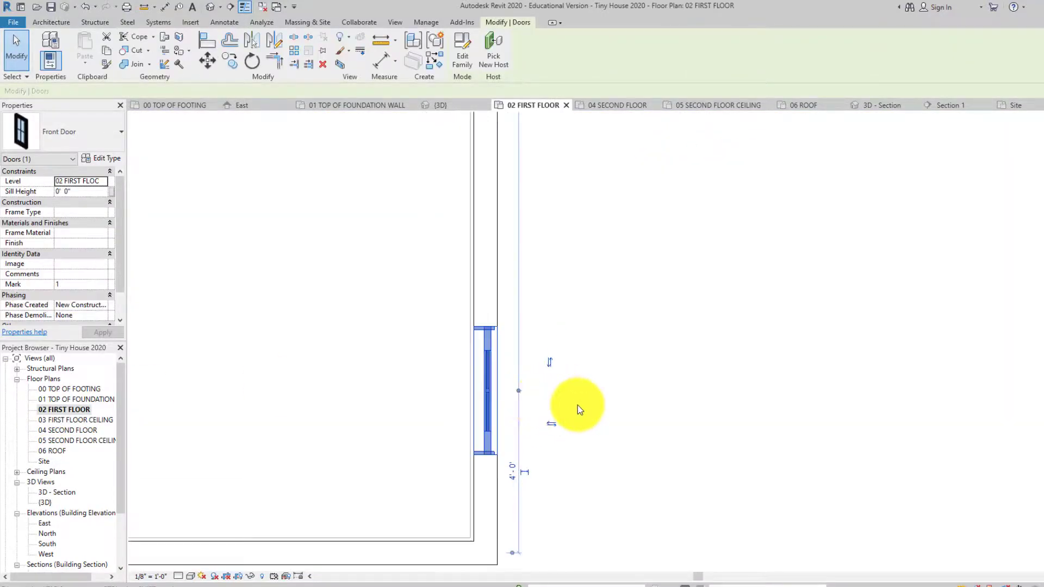
{"action": "left_click", "coordinate": [578, 405]}
{"action": "scroll", "coordinate": [544, 389], "scroll_direction": "down", "scroll_amount": 2}
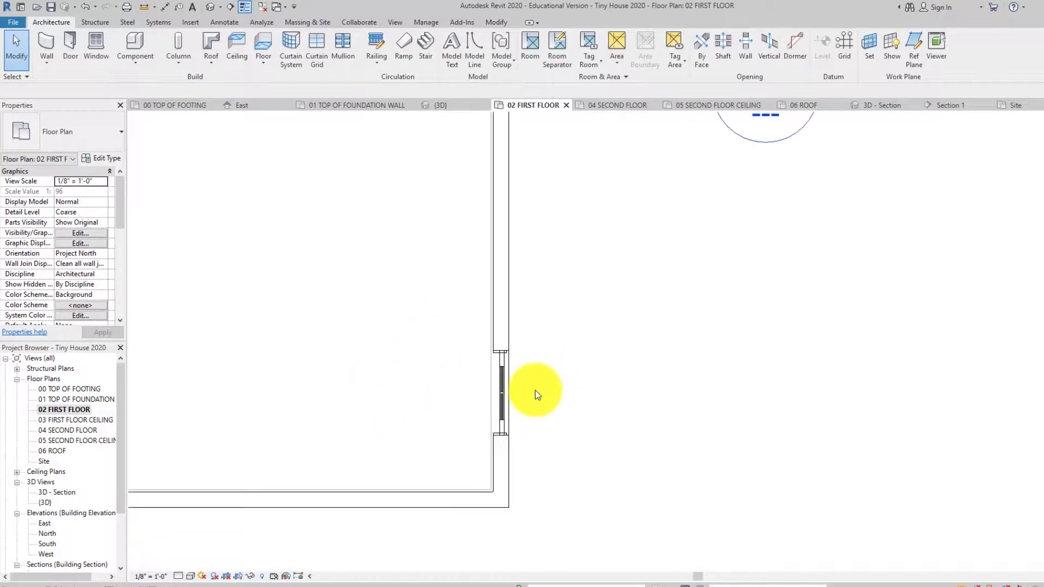
{"action": "middle_click_drag", "start_coordinate": [548, 377], "coordinate": [487, 371]}
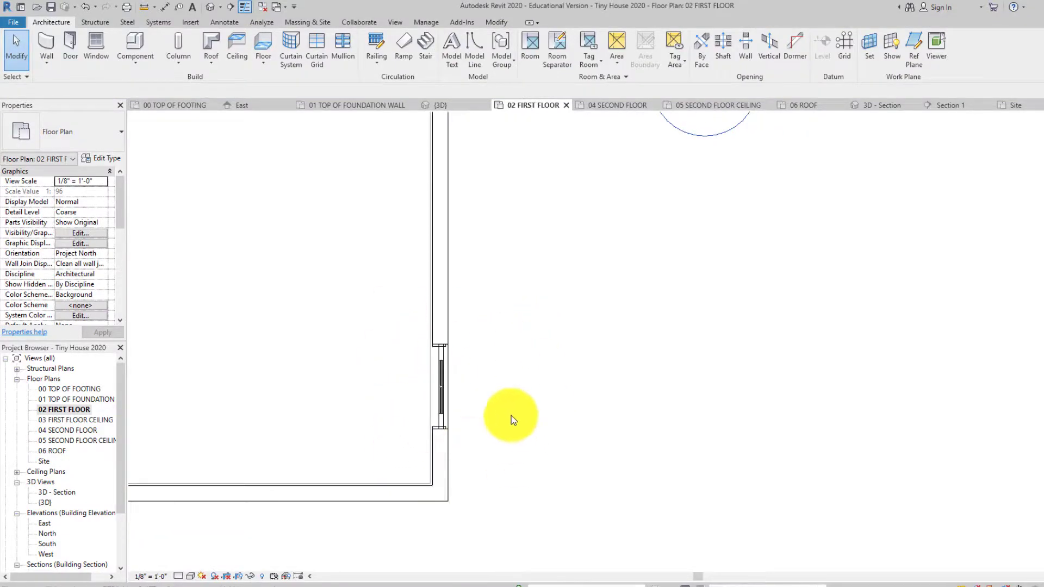
- Open the placed door's Front Door family for editing
{"action": "left_click", "coordinate": [442, 397]}
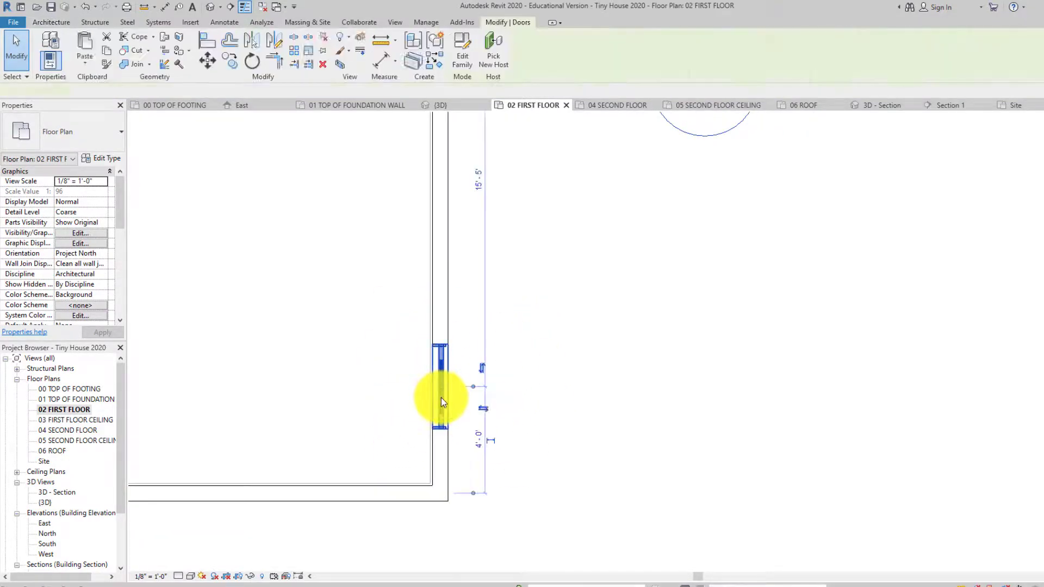
{"action": "left_click", "coordinate": [464, 60]}
{"action": "scroll", "coordinate": [450, 380], "scroll_direction": "down", "scroll_amount": 3}
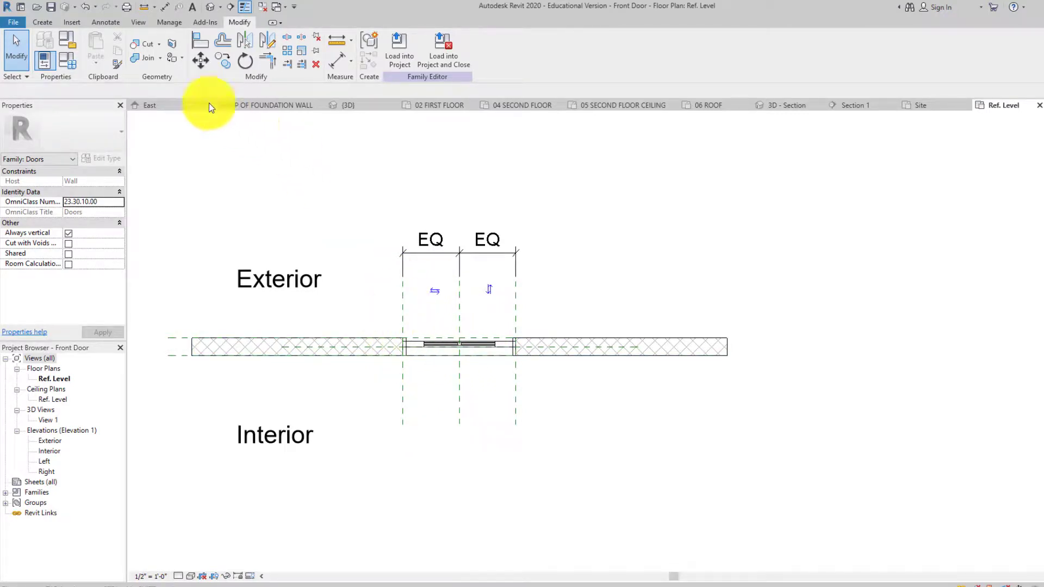
- Draw a 3' vertical symbolic line in the Plan Swing [projection] subcategory, from the door opening's right exterior corner outward
{"action": "left_click", "coordinate": [103, 22]}
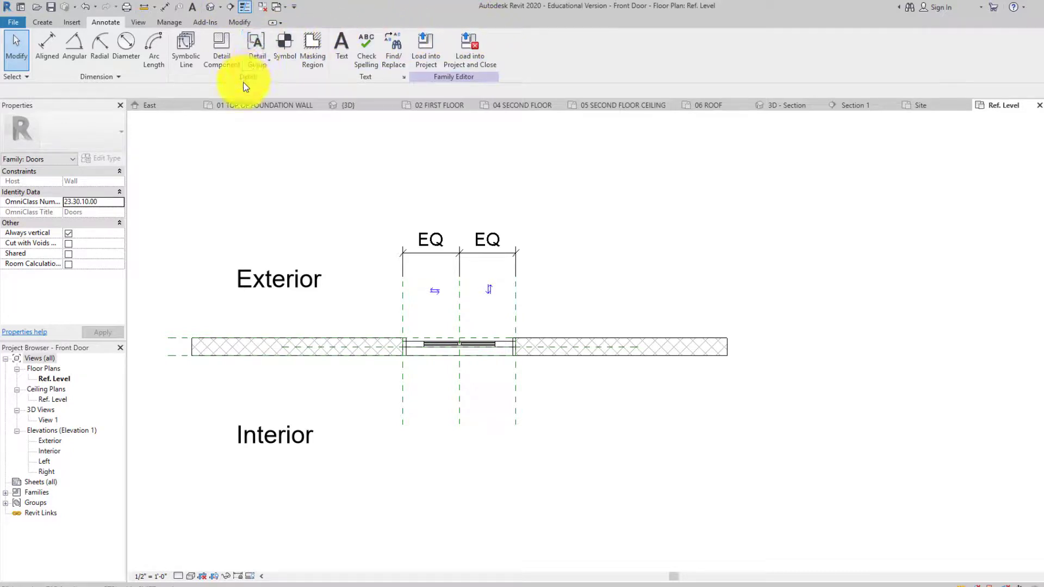
{"action": "left_click", "coordinate": [191, 52]}
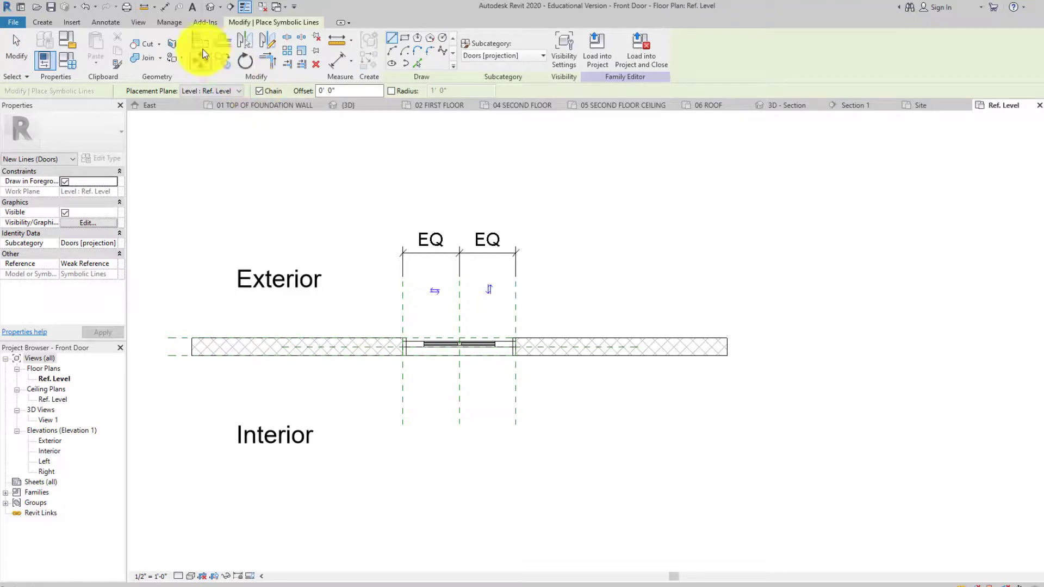
{"action": "left_click", "coordinate": [484, 57]}
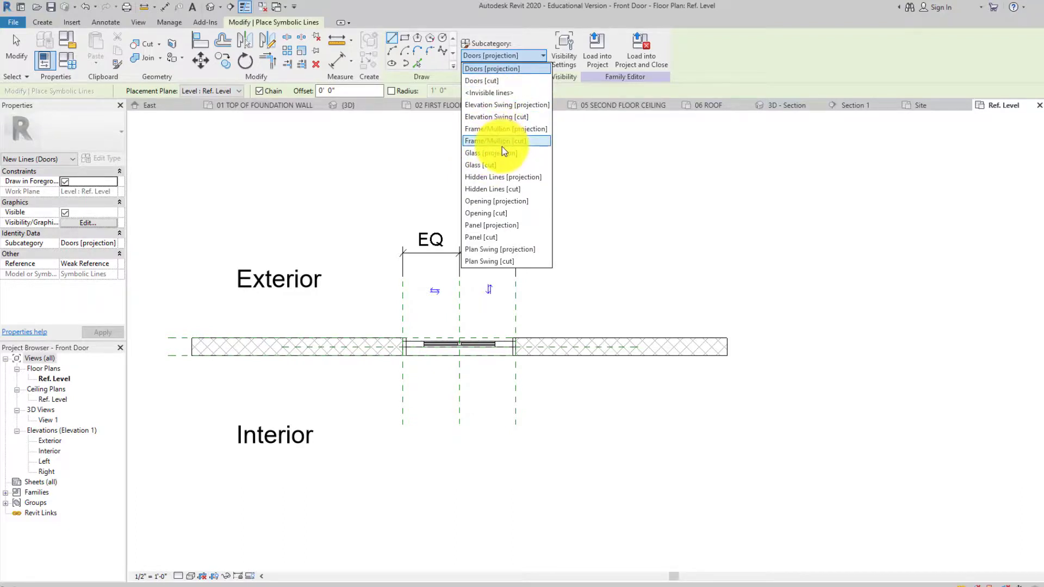
{"action": "left_click", "coordinate": [487, 253]}
{"action": "scroll", "coordinate": [497, 305], "scroll_direction": "up", "scroll_amount": 2}
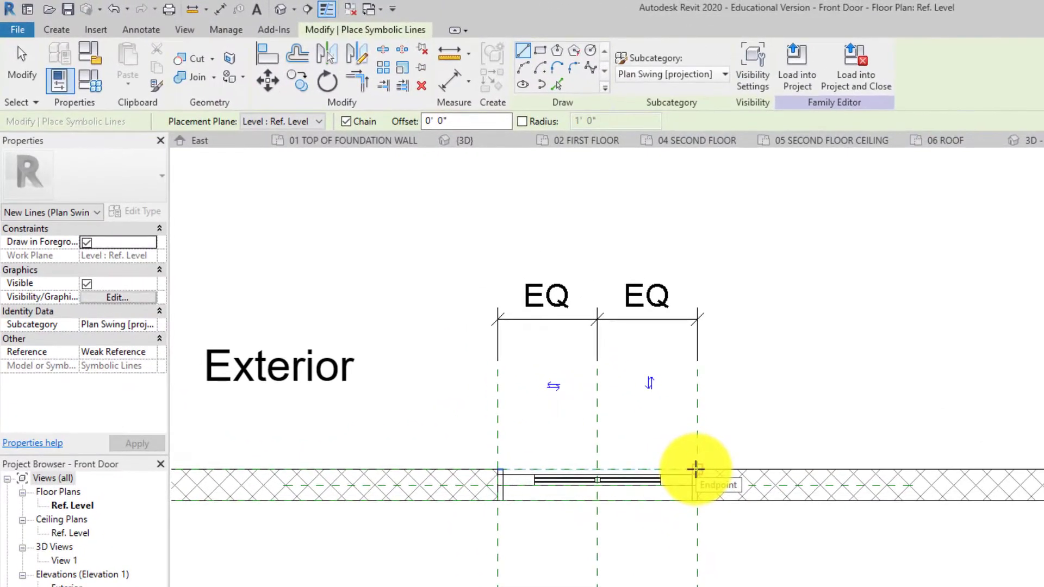
{"action": "left_click", "coordinate": [696, 469]}
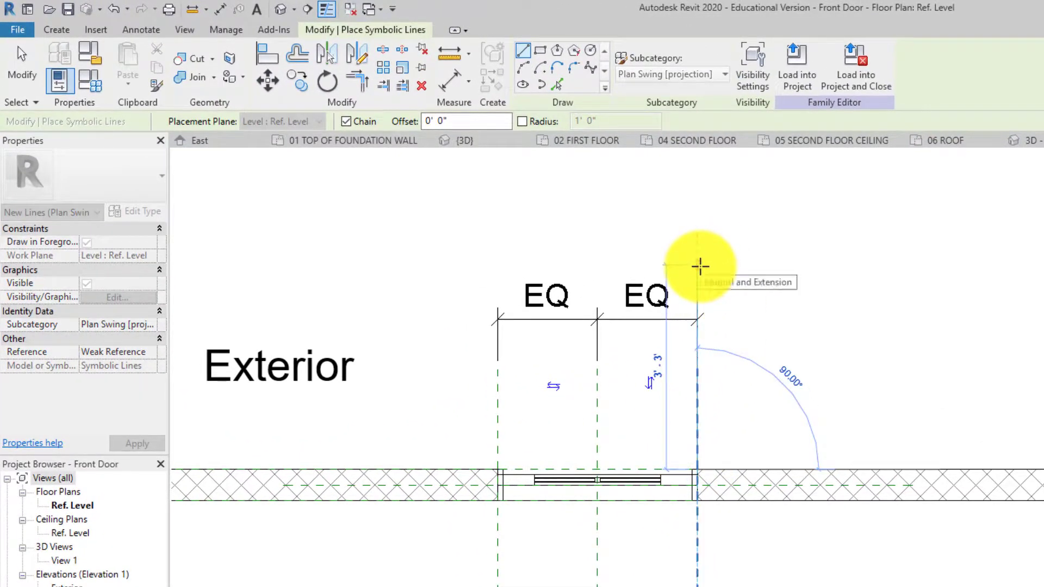
{"action": "type", "text": "3"}
{"action": "key", "text": "Return"}
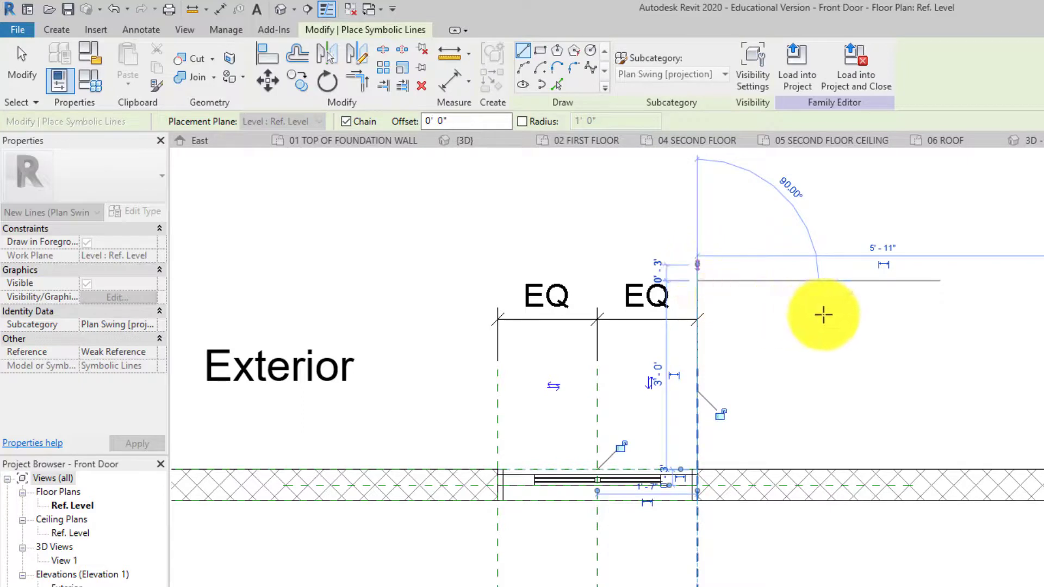
{"action": "key", "text": "Escape"}
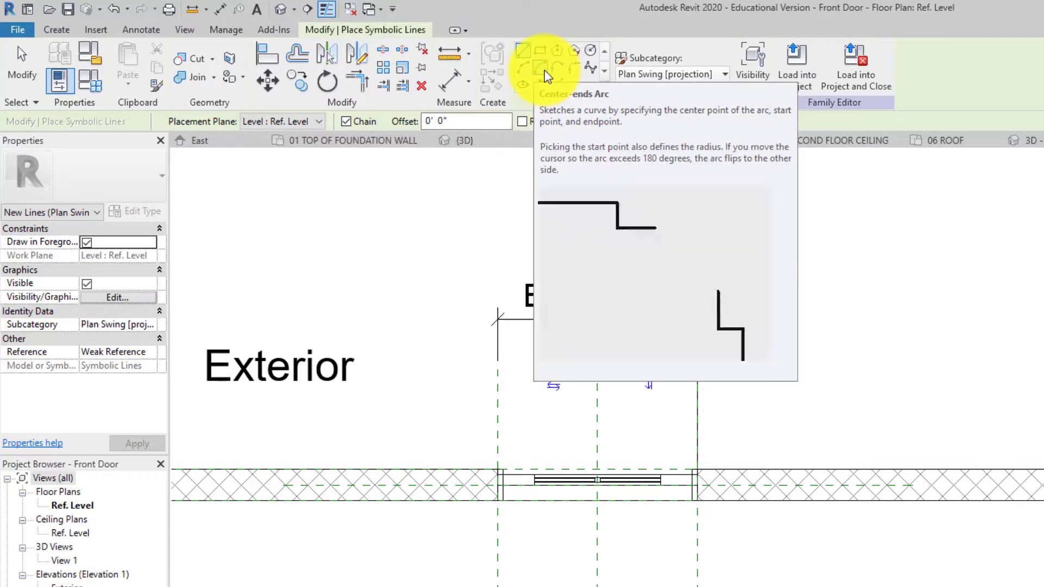
- Draw a 90° center-ends swing arc with a 3' radius, centred on the opening's corner, from the line's outer end to the wall face
{"action": "left_click", "coordinate": [544, 70]}
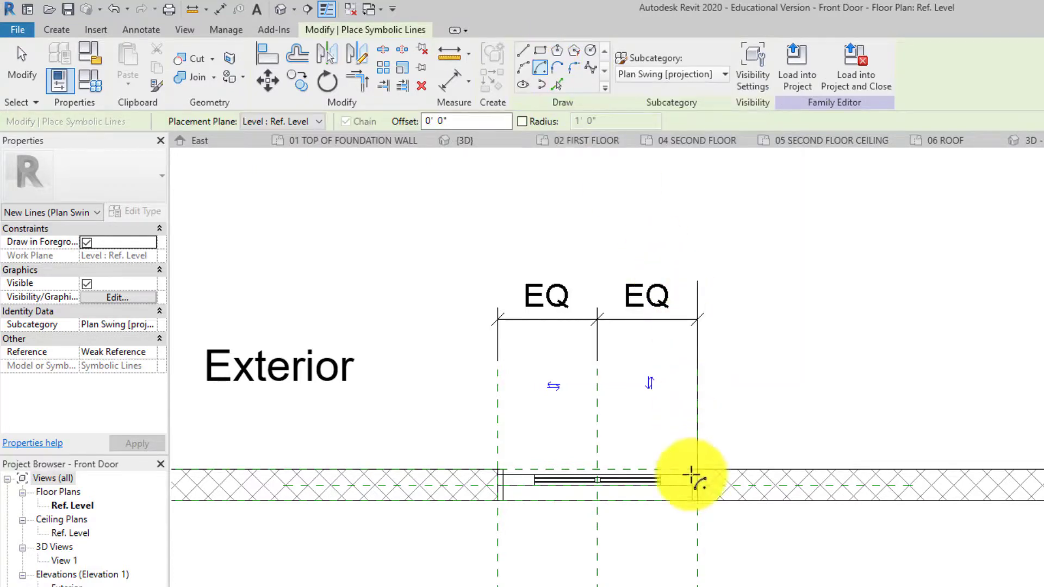
{"action": "left_click", "coordinate": [699, 469]}
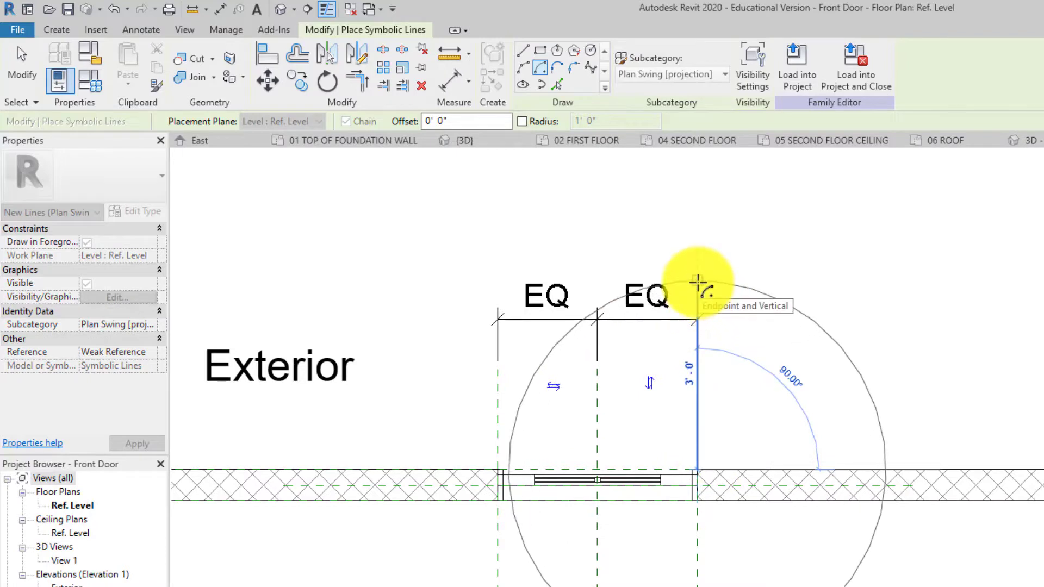
{"action": "left_click", "coordinate": [698, 282]}
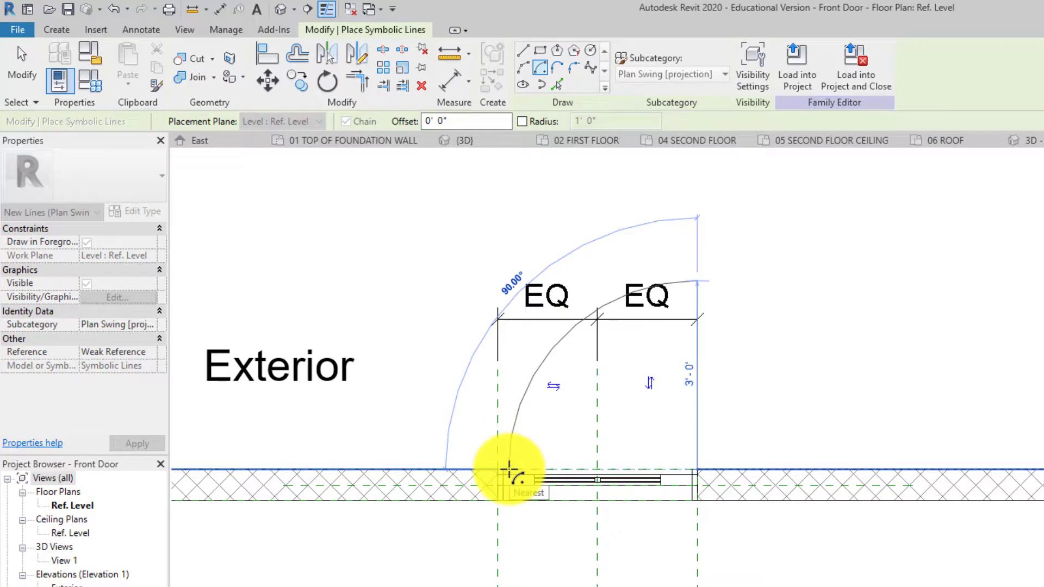
{"action": "left_click", "coordinate": [509, 470]}
{"action": "key", "text": "Escape"}
{"action": "key", "text": "Escape"}
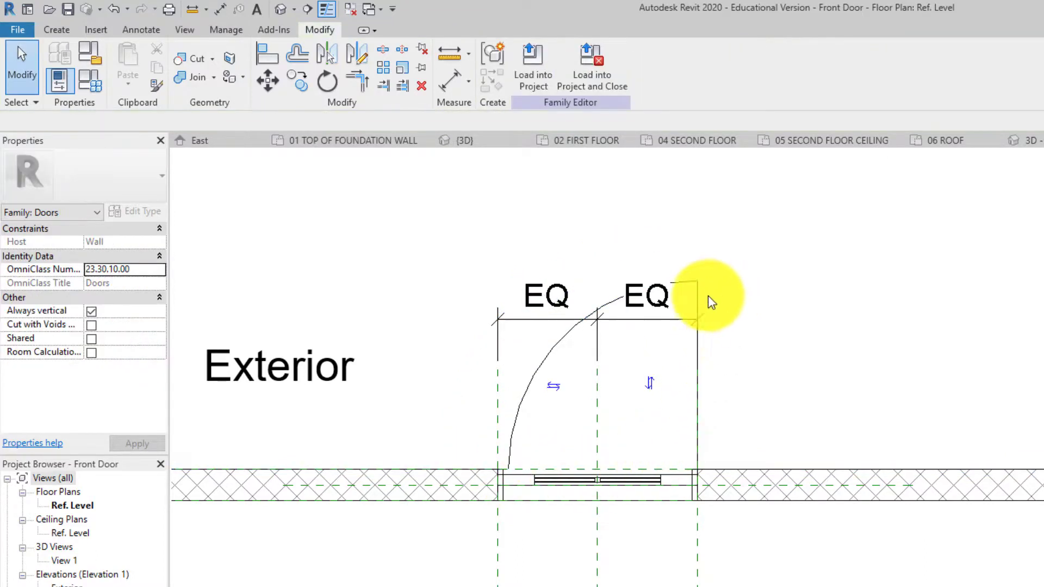
- Nudge the swing arc slightly toward the left side of the door opening
{"action": "left_click", "coordinate": [510, 461]}
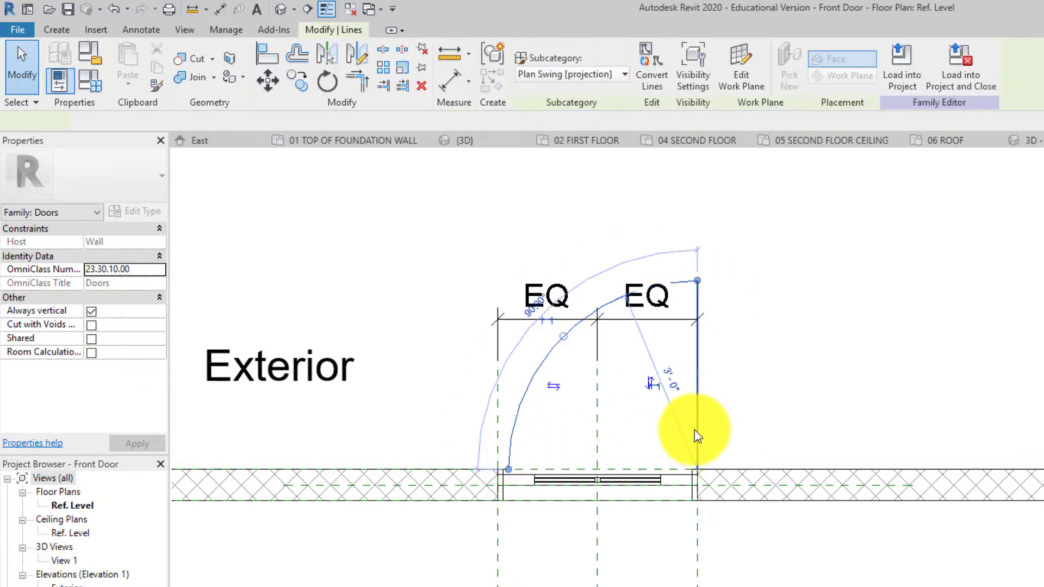
{"action": "scroll", "coordinate": [698, 436], "scroll_direction": "up", "scroll_amount": 3}
{"action": "left_click", "coordinate": [699, 437], "text": "shift"}
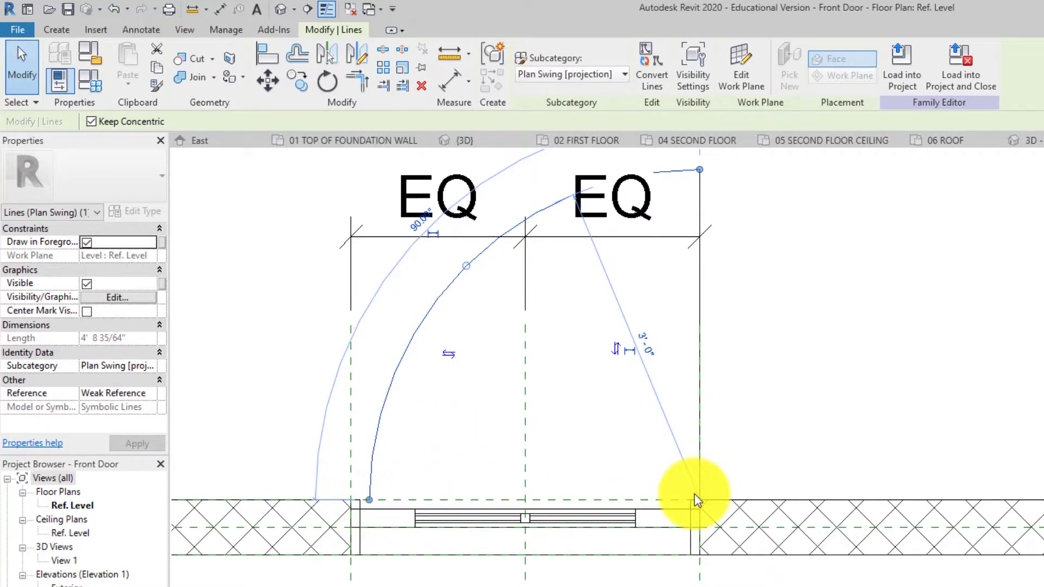
{"action": "key", "text": "Left"}
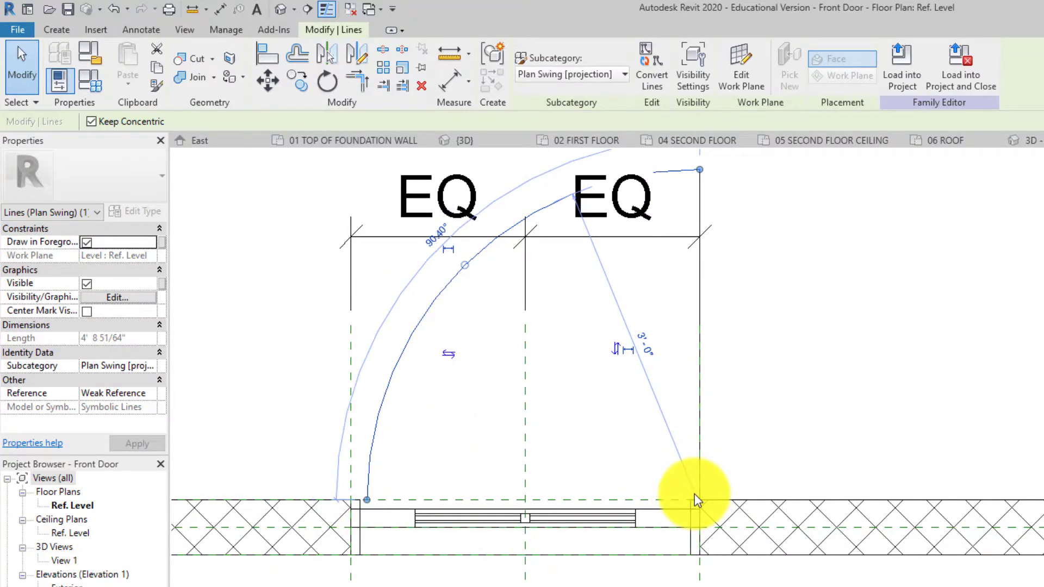
{"action": "middle_click_drag", "start_coordinate": [687, 430], "coordinate": [685, 472]}
{"action": "key", "text": "Escape"}
- Nudge the vertical door swing line left until it aligns with the inner face of the right frame jamb
{"action": "left_click", "coordinate": [702, 454]}
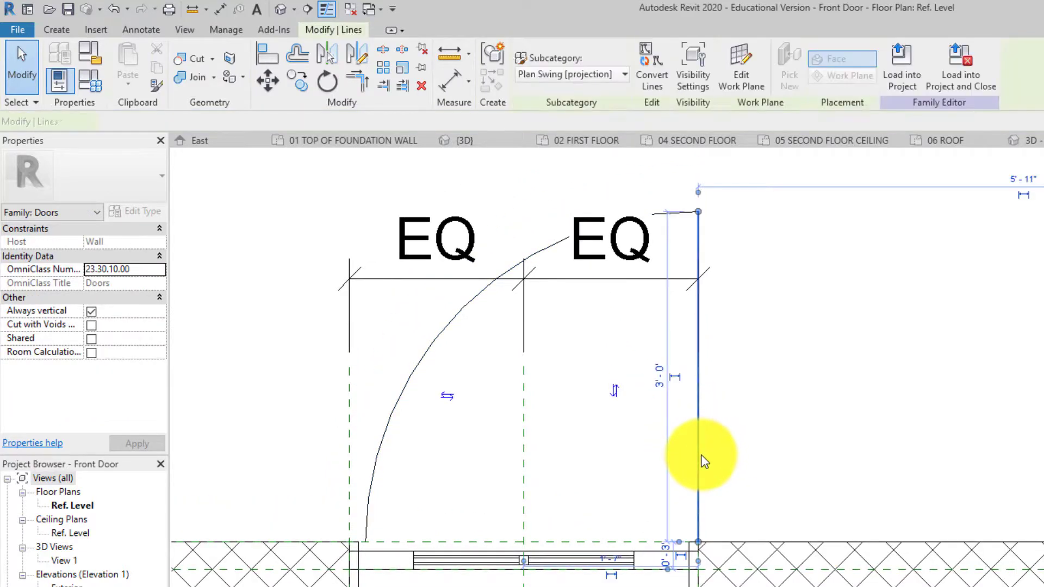
{"action": "key", "text": "Left"}
{"action": "key", "text": "Left"}
{"action": "key", "text": "Left"}
{"action": "key", "text": "Left"}
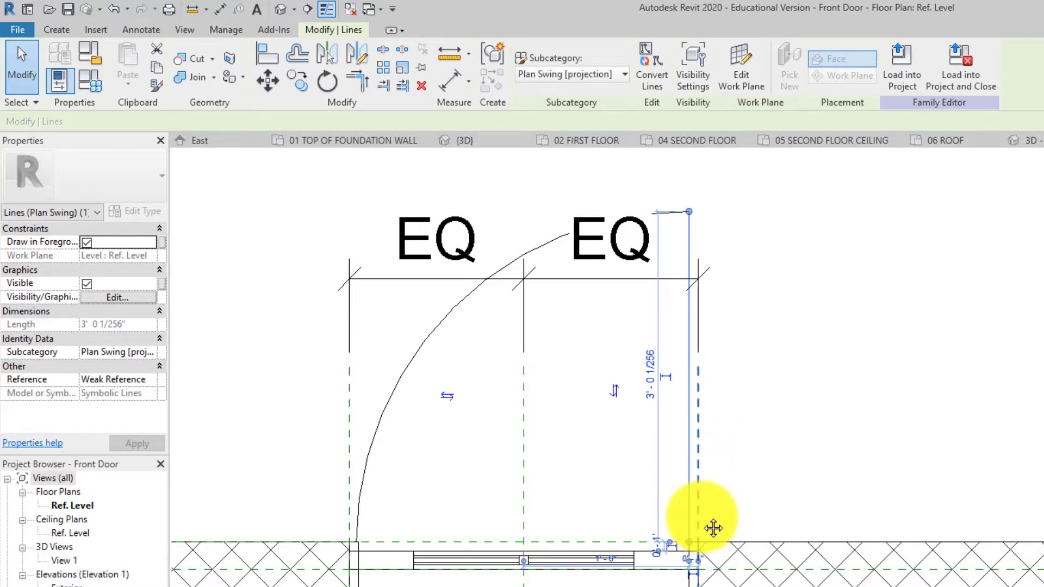
{"action": "left_click", "coordinate": [715, 508]}
{"action": "scroll", "coordinate": [717, 500], "scroll_direction": "down", "scroll_amount": 1}
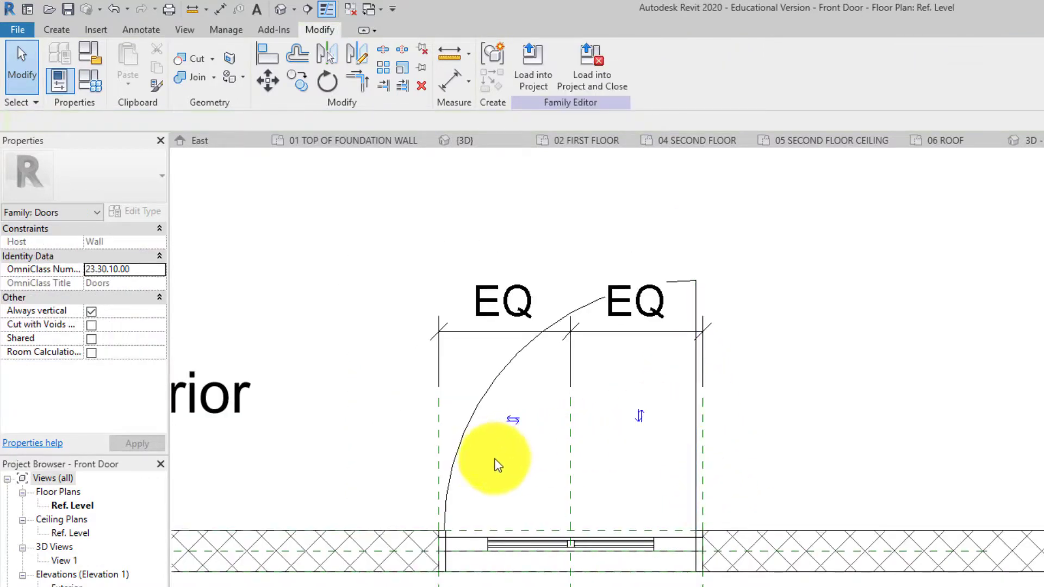
- Nudge the swing arc right until its lower end aligns with the inner face of the left frame jamb
{"action": "scroll", "coordinate": [456, 489], "scroll_direction": "up", "scroll_amount": 1}
{"action": "left_click", "coordinate": [442, 478]}
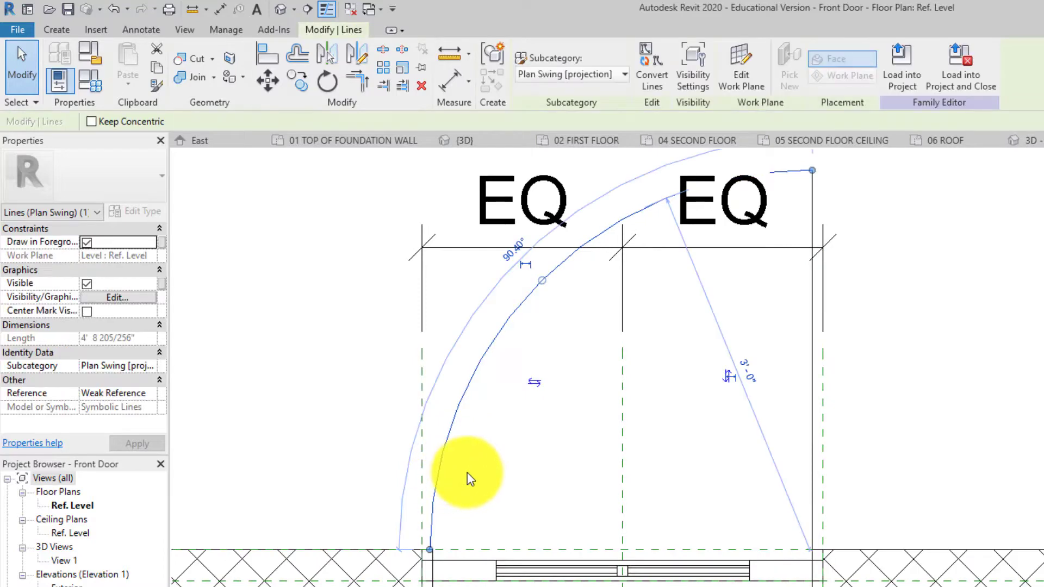
{"action": "key", "text": "Down"}
{"action": "key", "text": "Up"}
{"action": "key", "text": "Right"}
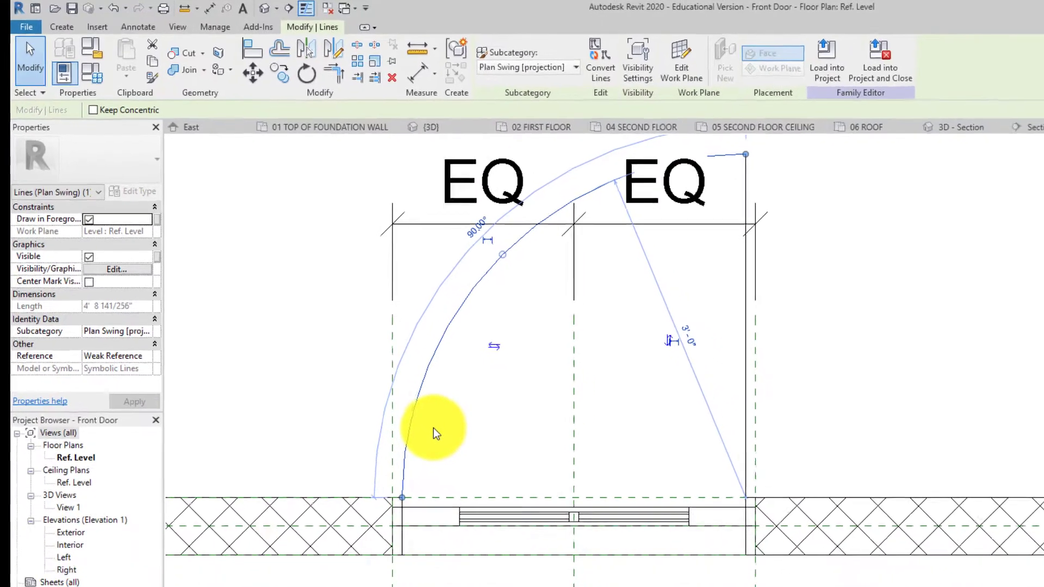
{"action": "left_click", "coordinate": [890, 435]}
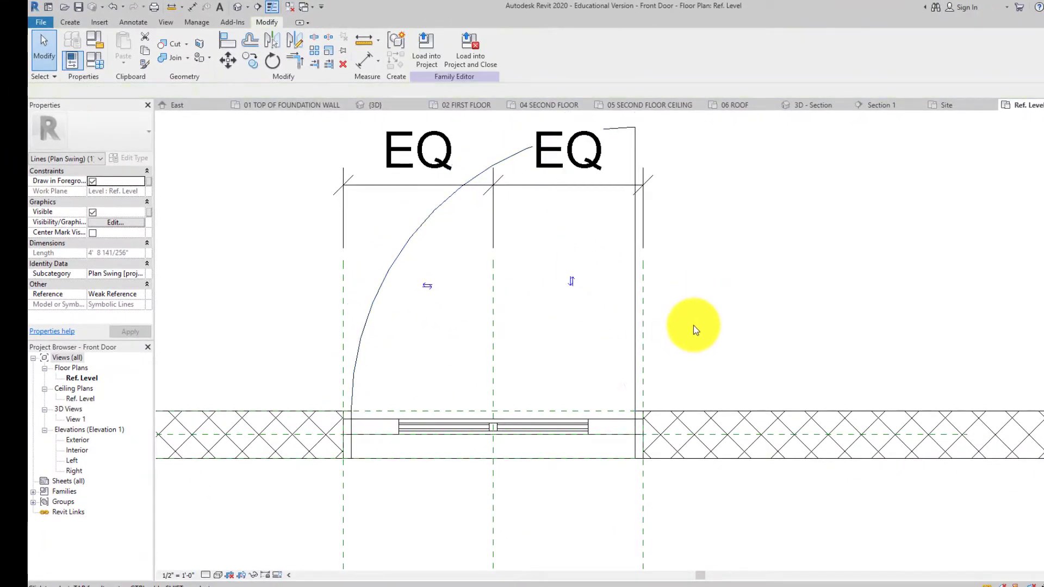
{"action": "left_click", "coordinate": [693, 325]}
- Examine how the door panel extrusion fits against the left frame jamb in plan
{"action": "scroll", "coordinate": [652, 343], "scroll_direction": "down", "scroll_amount": 2}
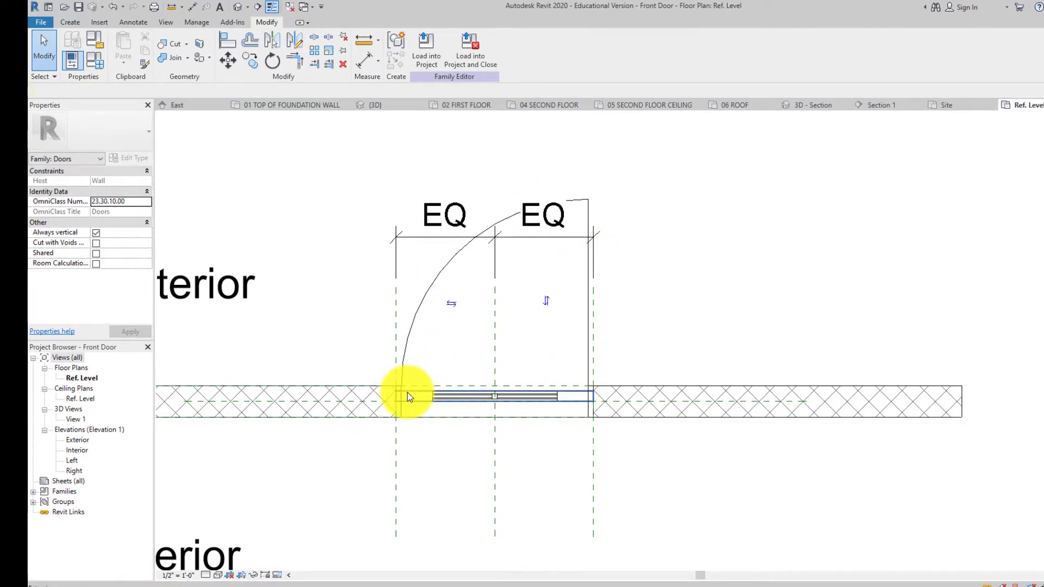
{"action": "scroll", "coordinate": [420, 394], "scroll_direction": "up", "scroll_amount": 4}
{"action": "left_click", "coordinate": [374, 407]}
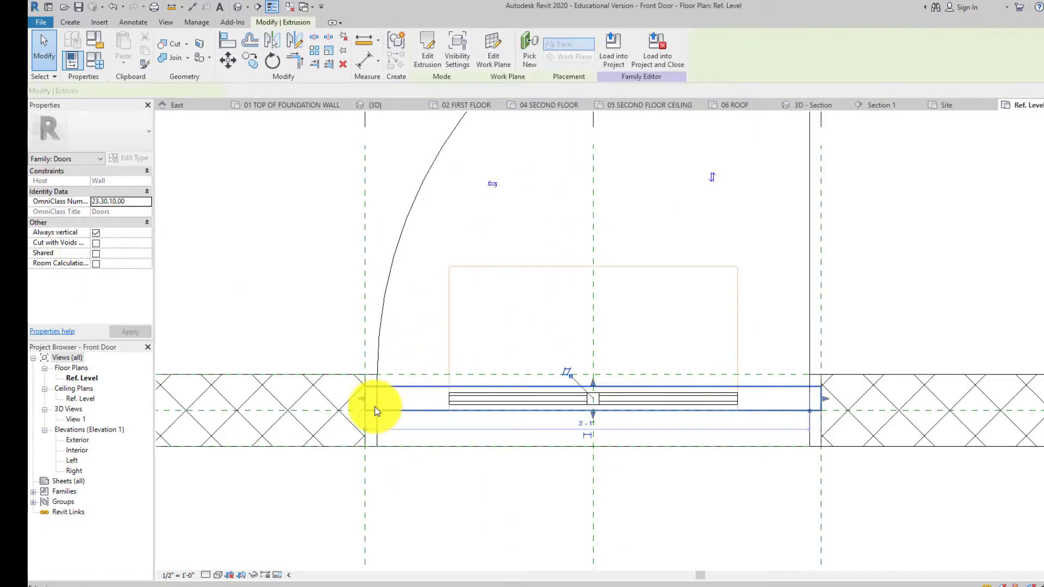
{"action": "mouse_move", "coordinate": [364, 403]}
{"action": "left_mouse_down"}
{"action": "mouse_move", "coordinate": [378, 402]}
{"action": "mouse_move", "coordinate": [366, 403]}
{"action": "left_mouse_up"}
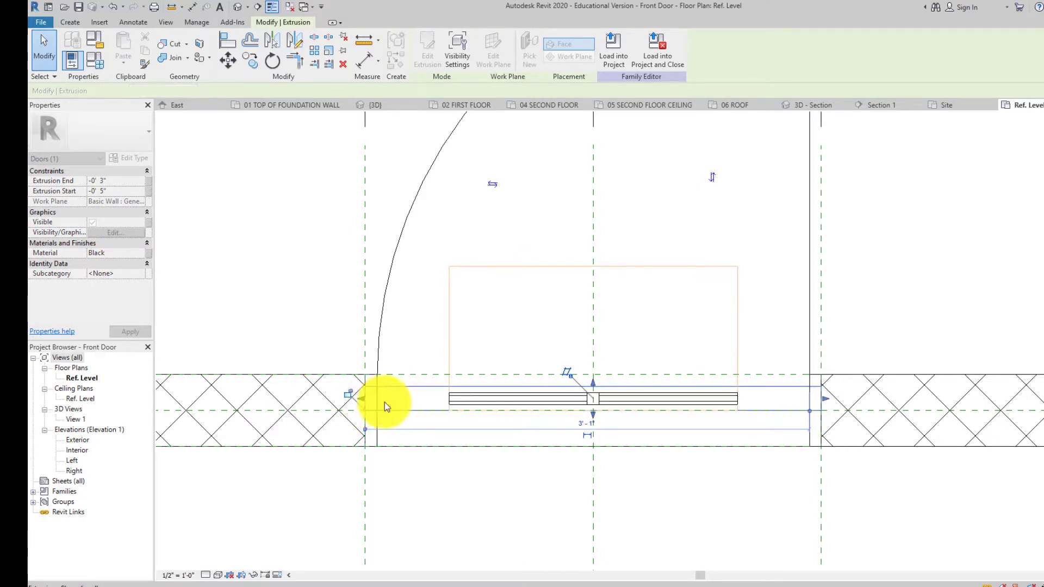
{"action": "left_click", "coordinate": [453, 486]}
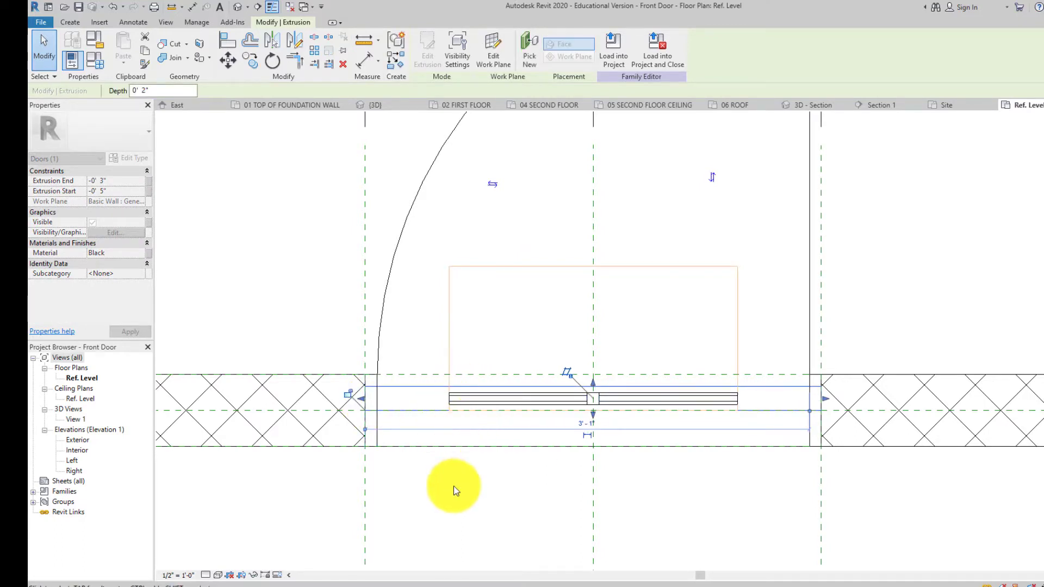
{"action": "scroll", "coordinate": [420, 455], "scroll_direction": "down", "scroll_amount": 2}
{"action": "middle_click_drag", "start_coordinate": [420, 456], "coordinate": [362, 384]}
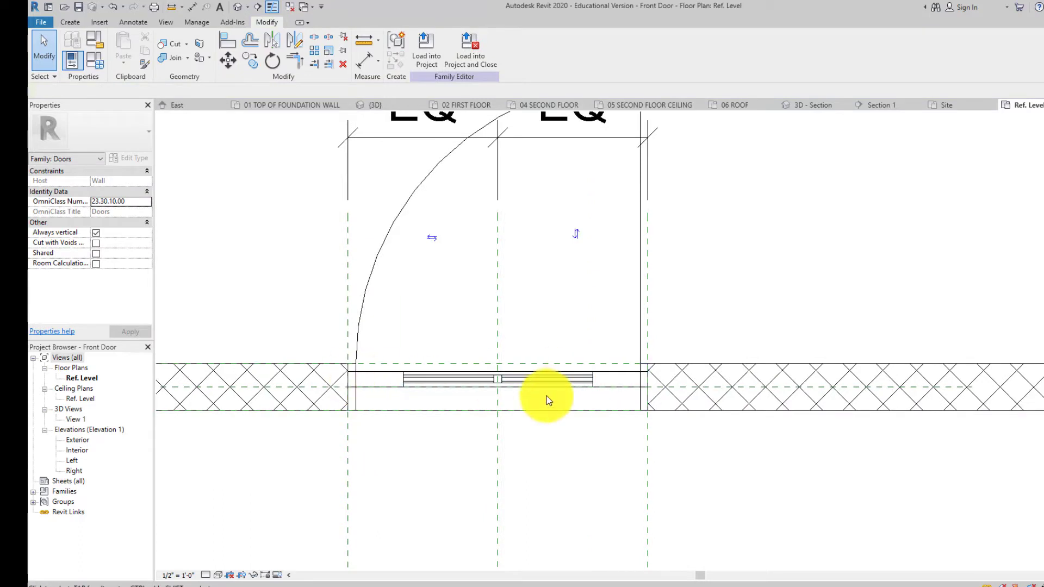
- Check the family in 3D and load it into the Tiny House project, overwriting the existing version
{"action": "left_click", "coordinate": [239, 11]}
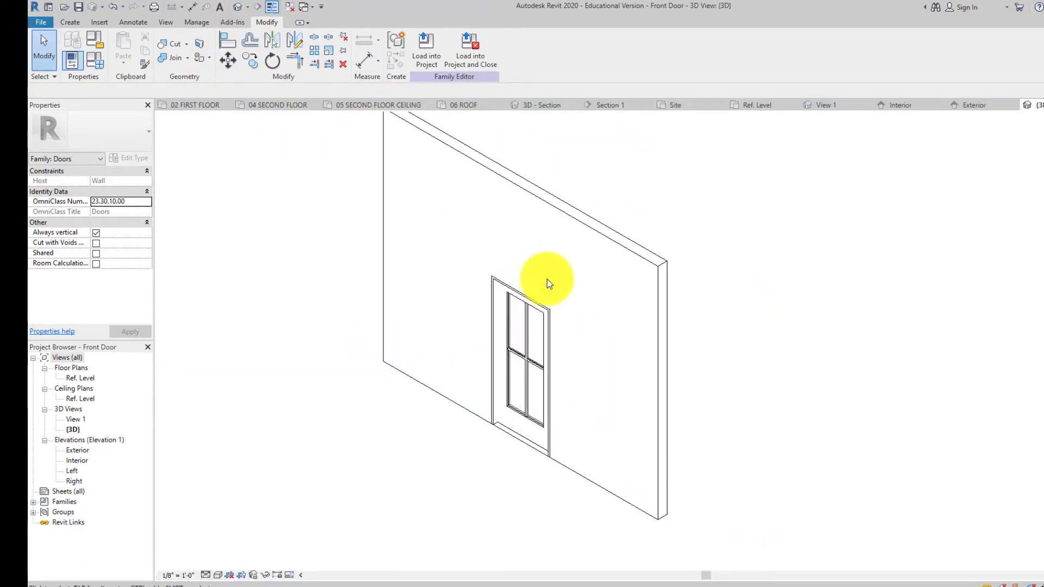
{"action": "scroll", "coordinate": [549, 283], "scroll_direction": "up", "scroll_amount": 2}
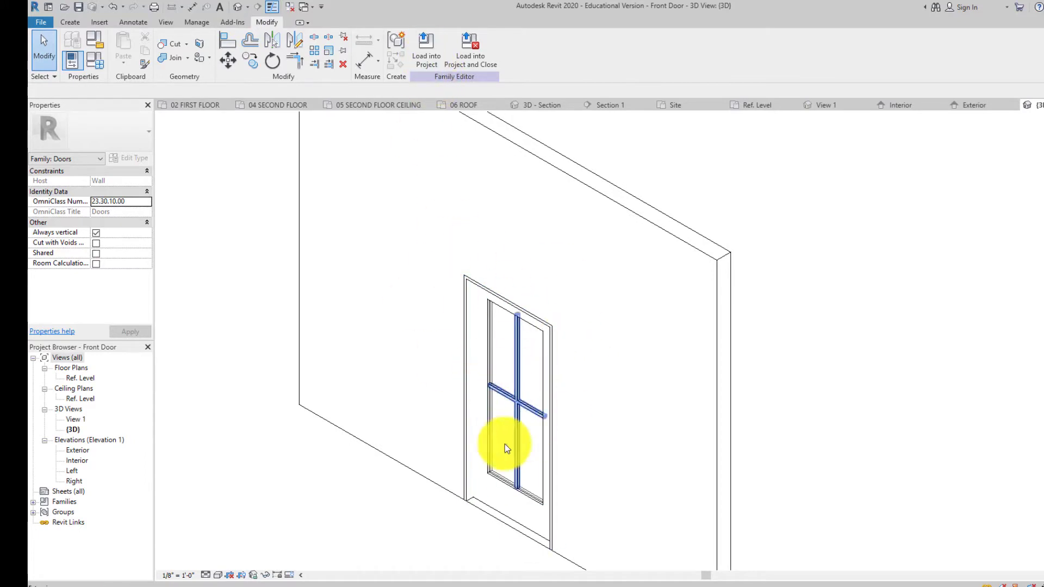
{"action": "left_click", "coordinate": [430, 61]}
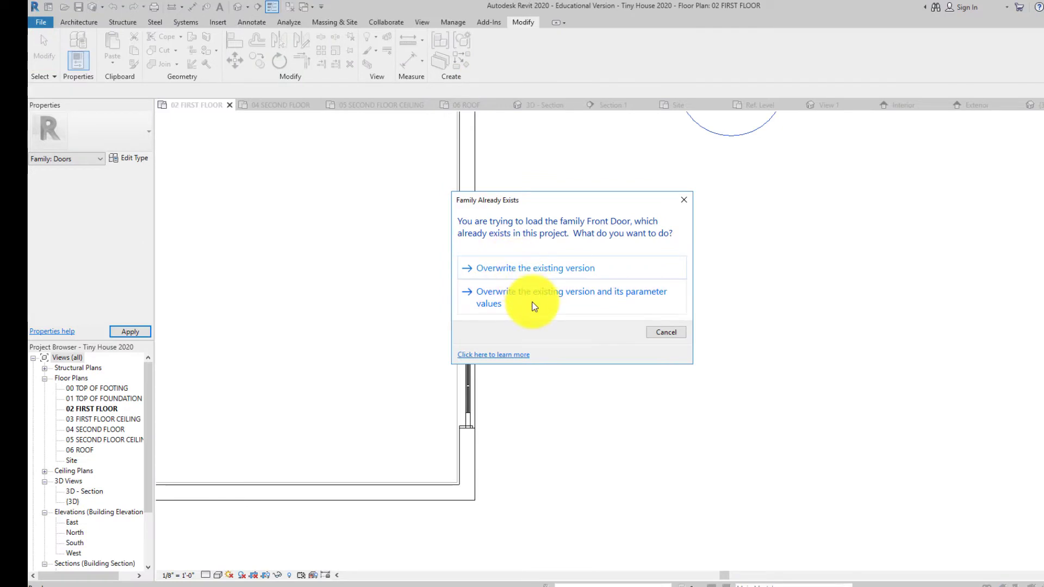
{"action": "left_click", "coordinate": [525, 275]}
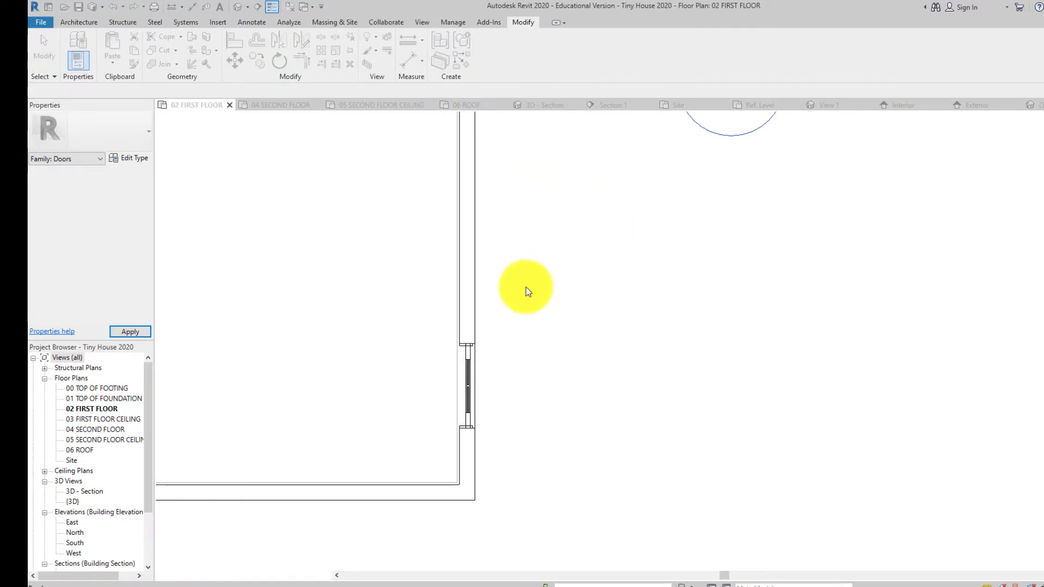
{"action": "middle_click_drag", "start_coordinate": [555, 317], "coordinate": [571, 270]}
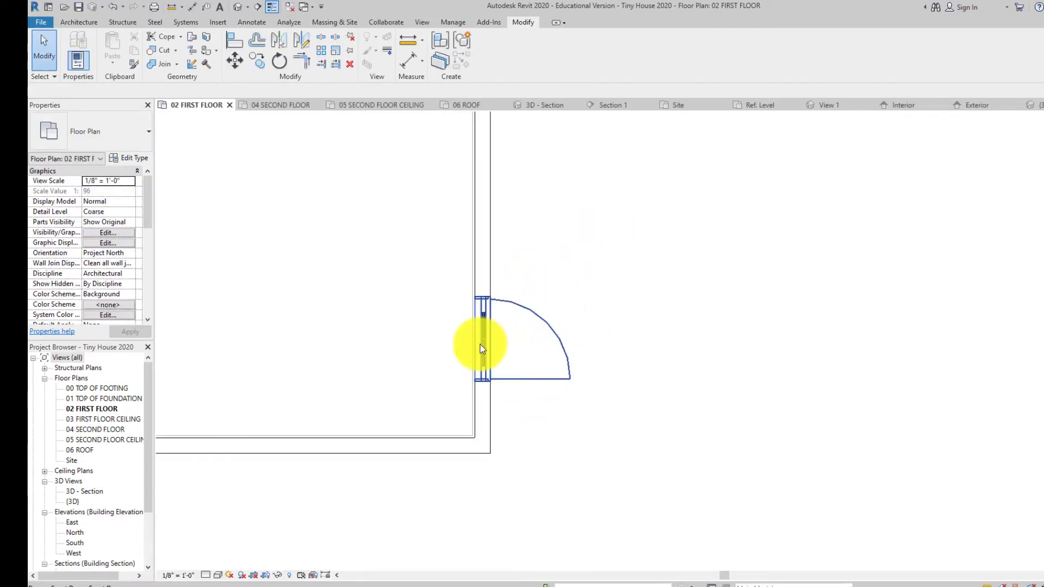
- Flip the front door in the first floor plan to swing into the house, and open the project's 3D view
{"action": "scroll", "coordinate": [548, 305], "scroll_direction": "down", "scroll_amount": 5}
{"action": "scroll", "coordinate": [550, 296], "scroll_direction": "up", "scroll_amount": 4}
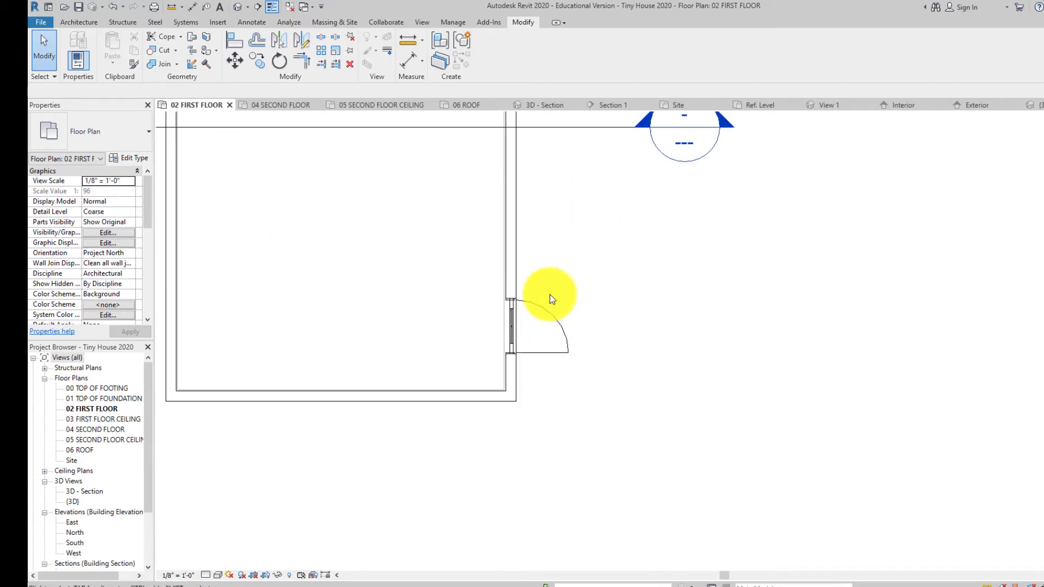
{"action": "scroll", "coordinate": [489, 304], "scroll_direction": "up", "scroll_amount": 2}
{"action": "left_click", "coordinate": [482, 351]}
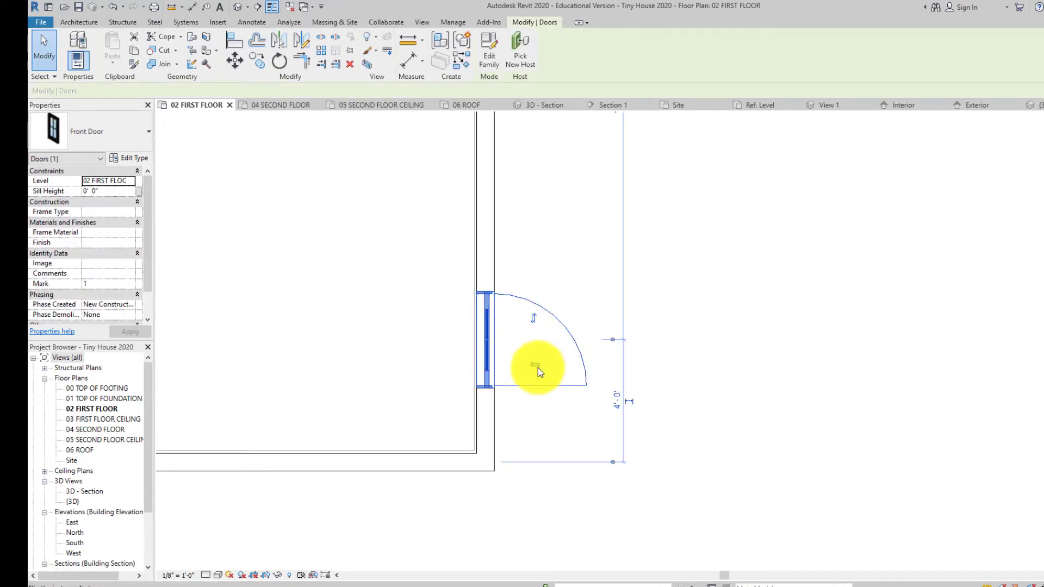
{"action": "key", "text": "space"}
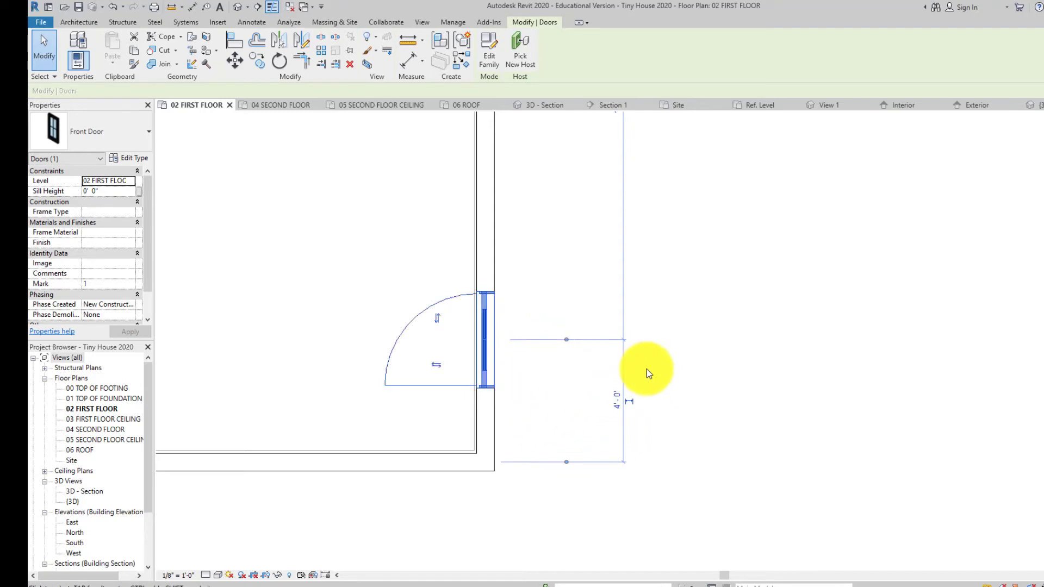
{"action": "left_click", "coordinate": [703, 363]}
{"action": "scroll", "coordinate": [696, 337], "scroll_direction": "down", "scroll_amount": 3}
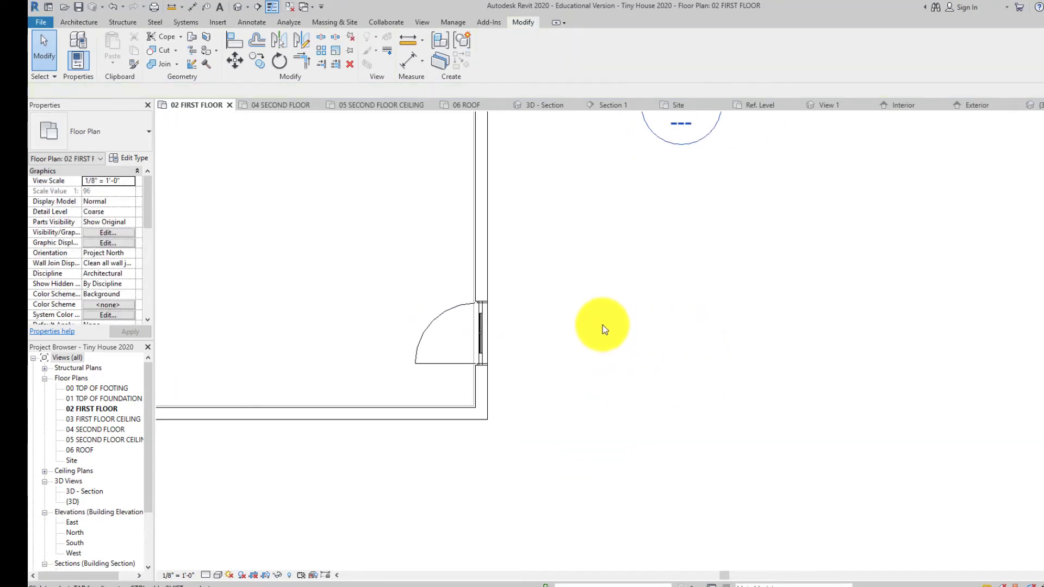
{"action": "scroll", "coordinate": [559, 368], "scroll_direction": "down", "scroll_amount": 3}
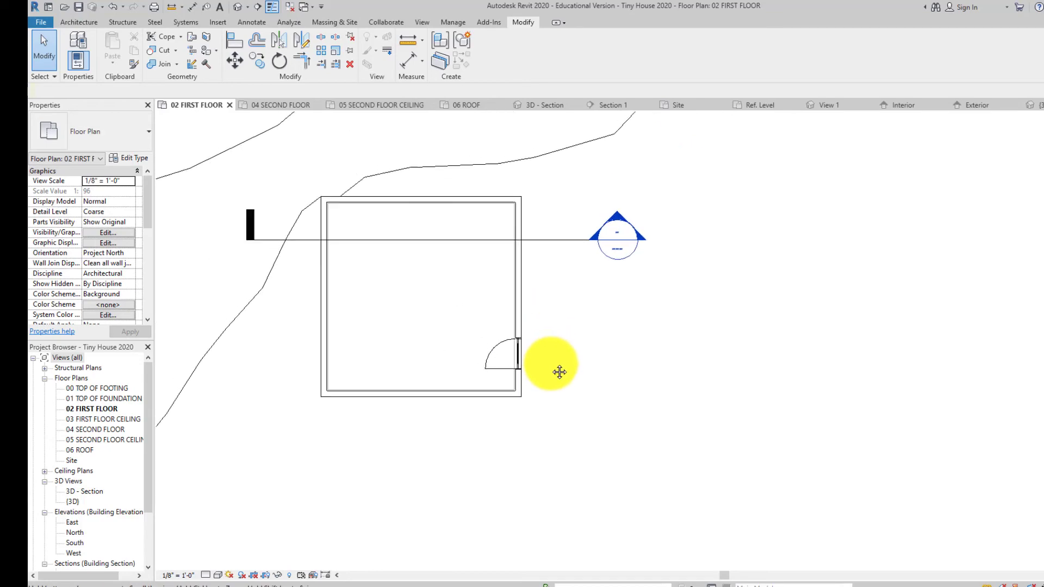
{"action": "left_click", "coordinate": [237, 8]}
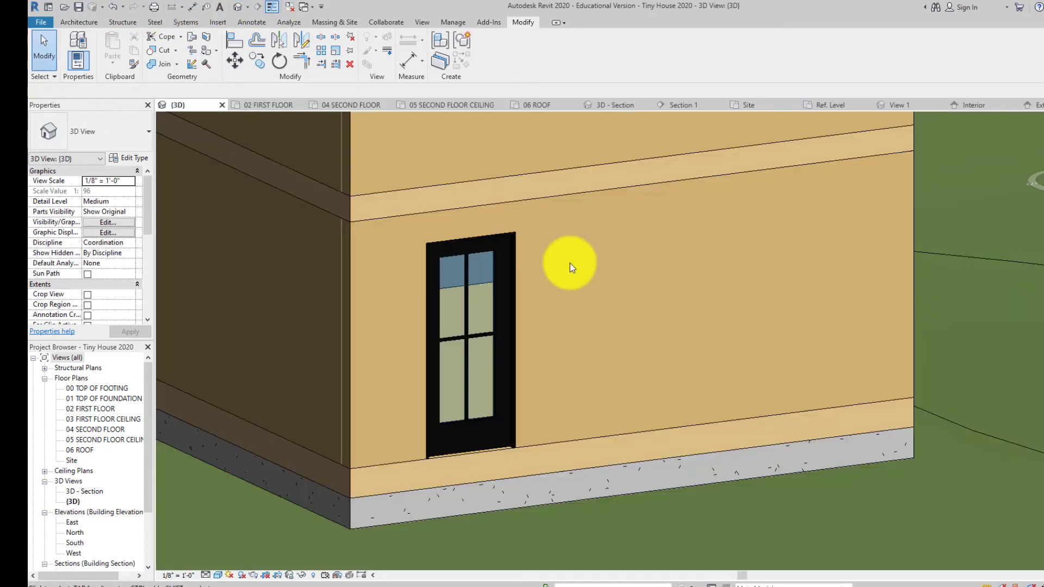